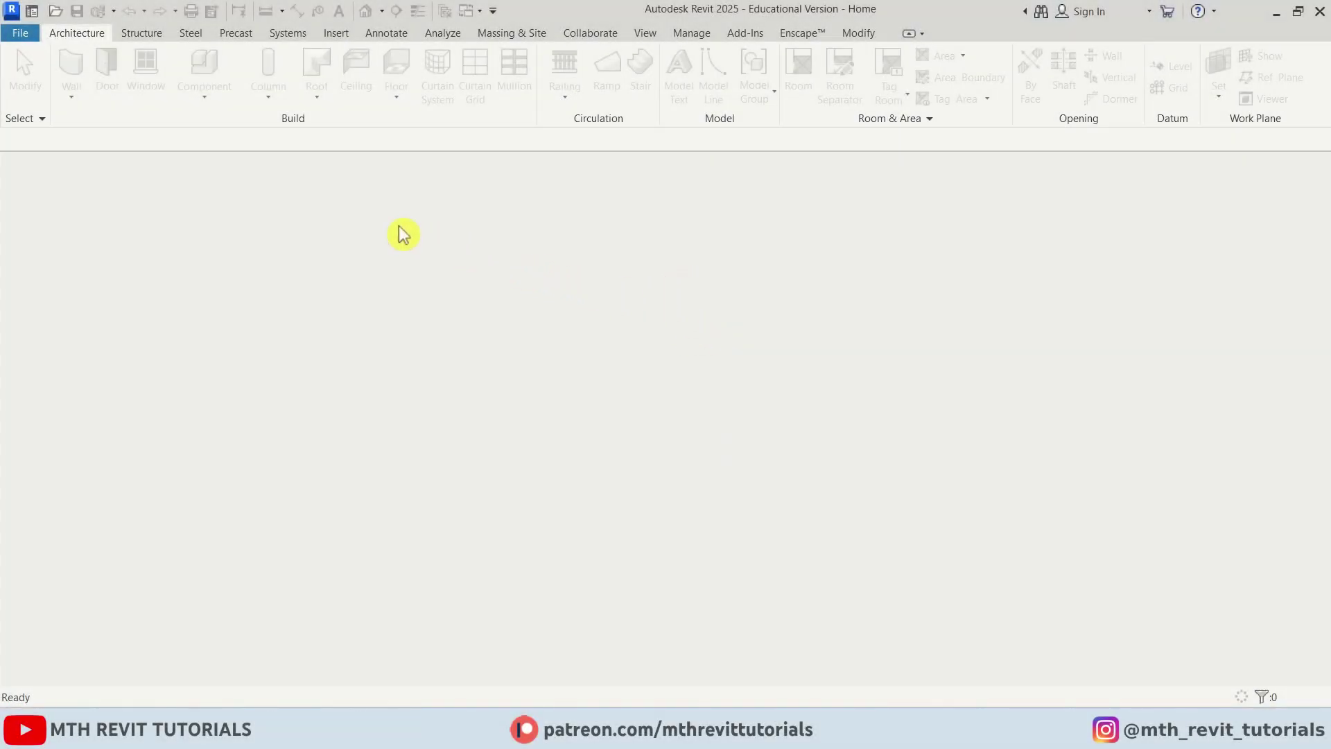
- Create a new family from the Metric Generic Model wall based template in the English family templates folder
{"action": "left_click", "coordinate": [23, 34]}
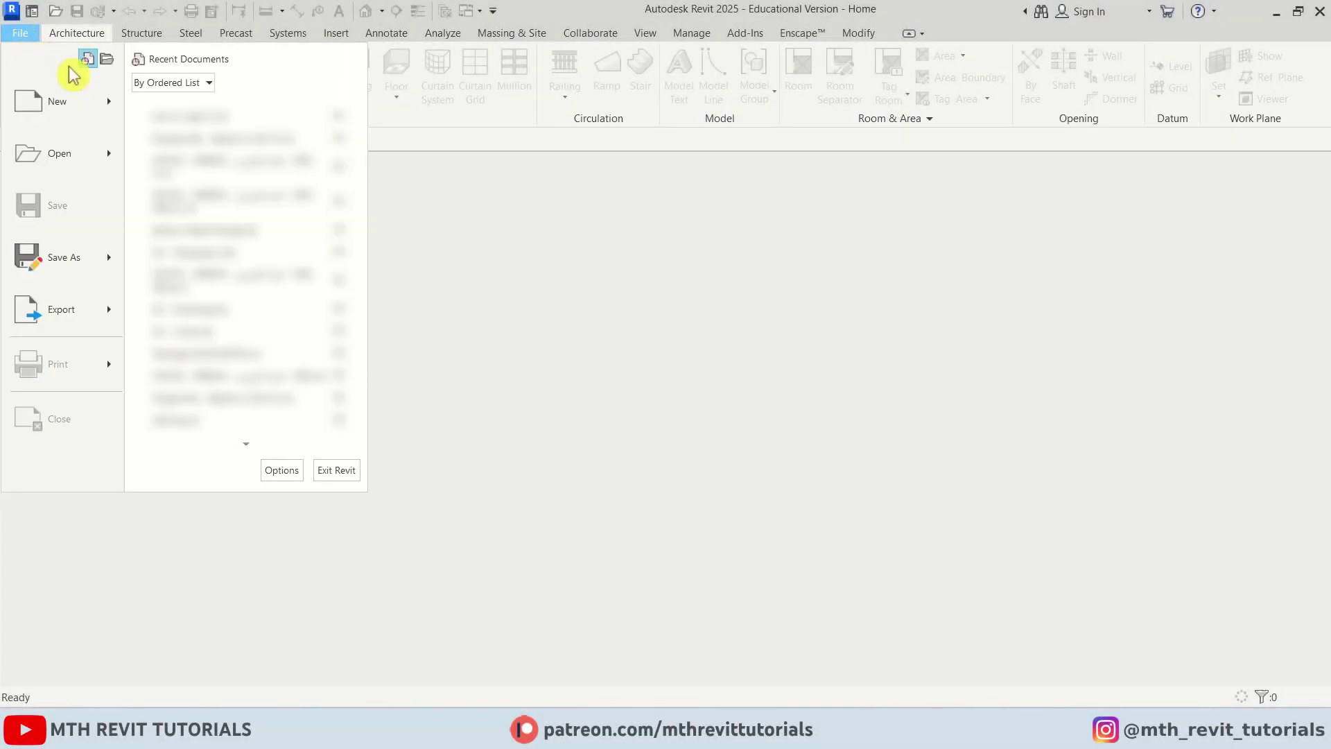
{"action": "mouse_move", "coordinate": [118, 104]}
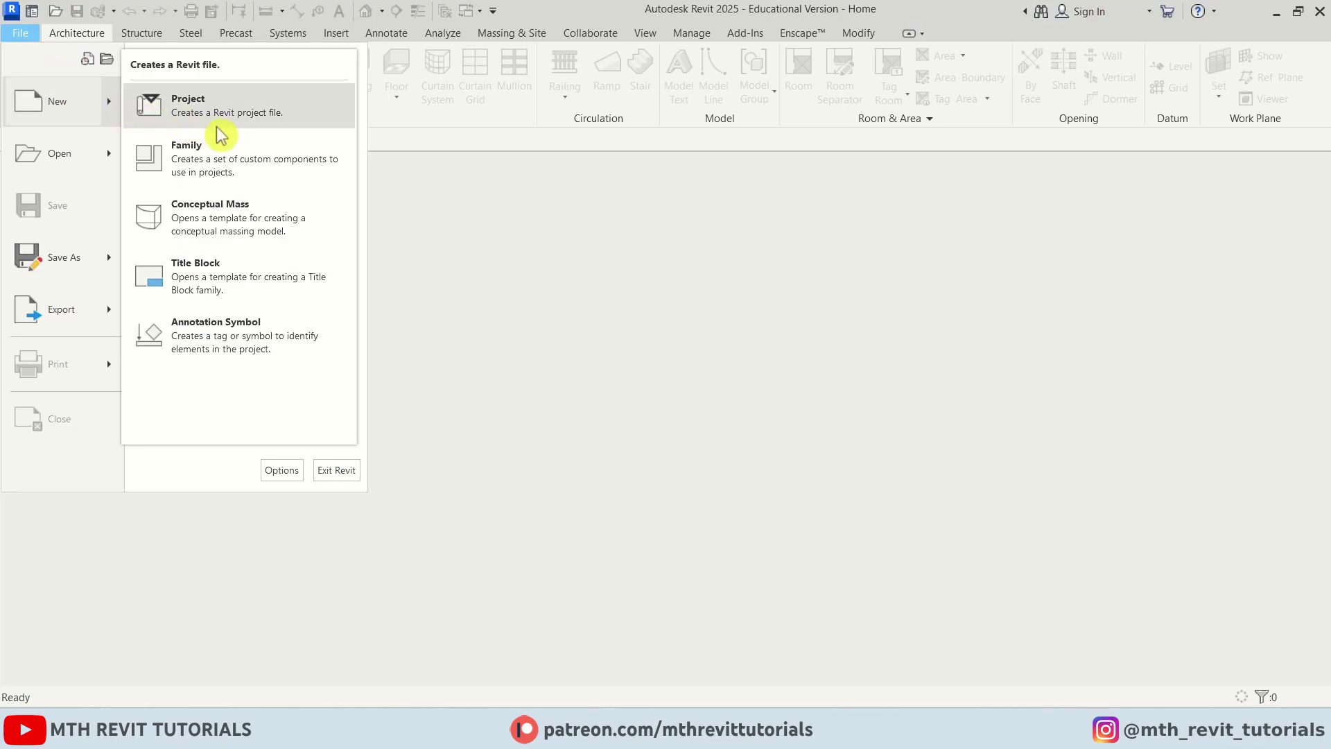
{"action": "left_click", "coordinate": [251, 154]}
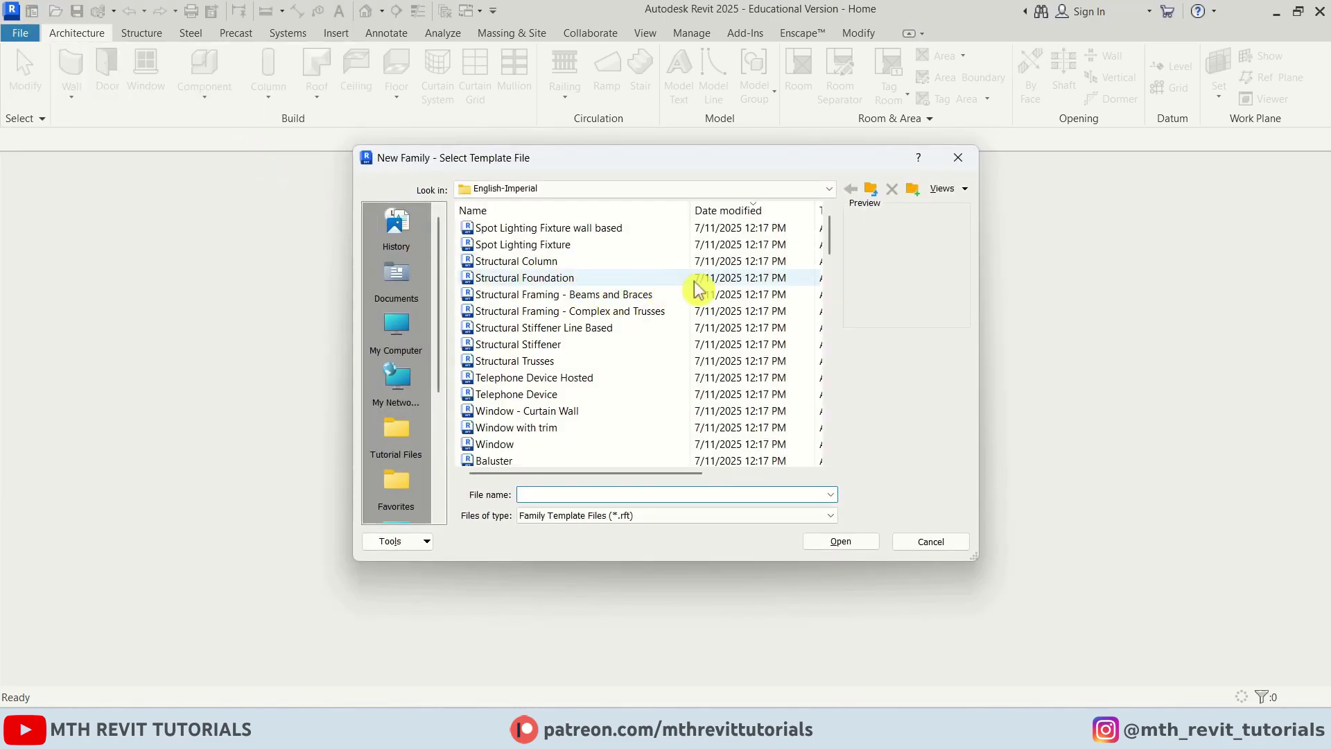
{"action": "left_click", "coordinate": [872, 190]}
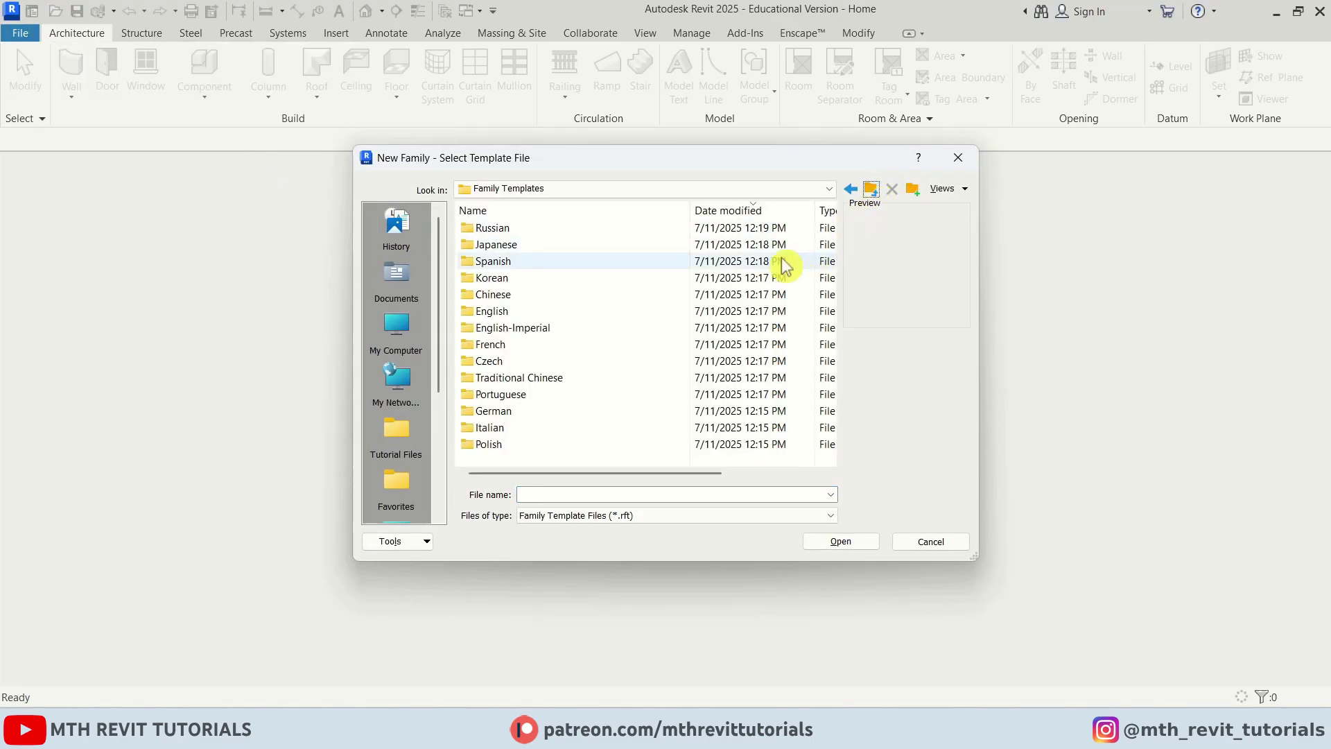
{"action": "left_click", "coordinate": [519, 314]}
{"action": "double_click", "coordinate": [539, 313]}
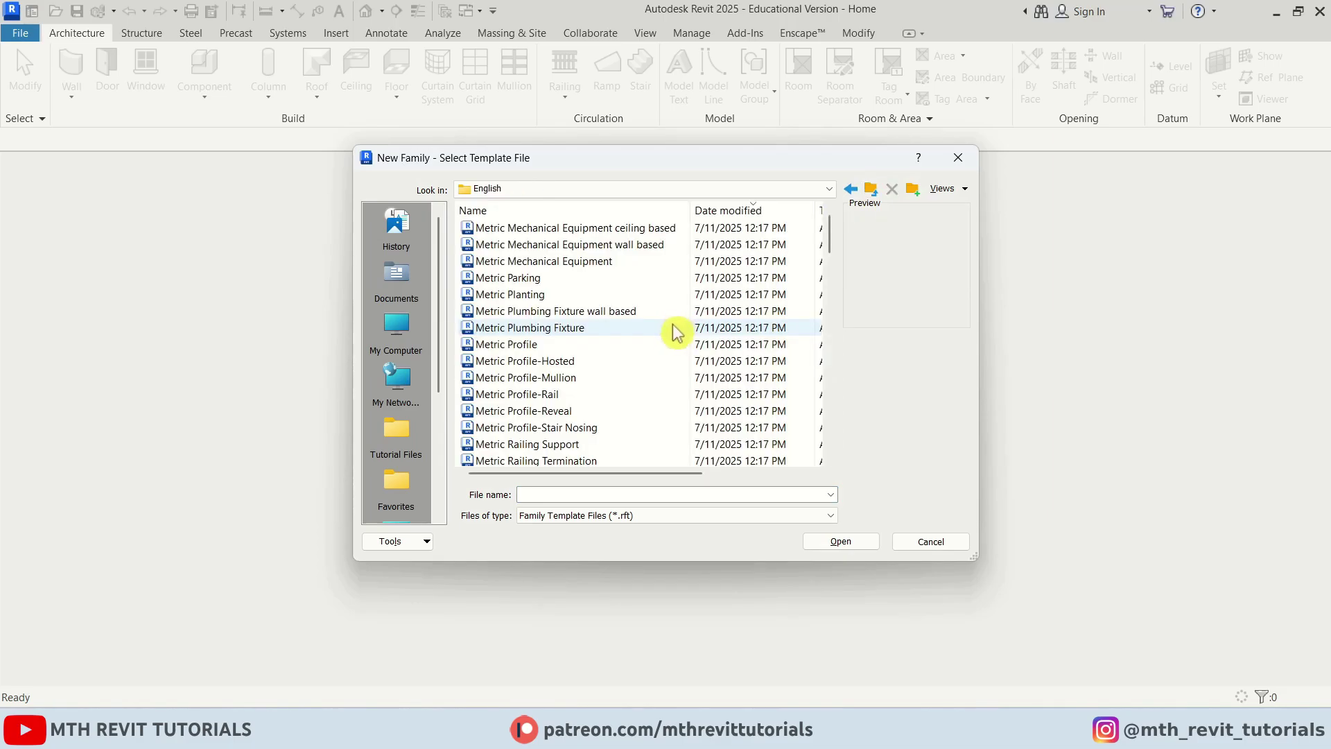
{"action": "scroll", "coordinate": [676, 333], "scroll_direction": "down", "scroll_amount": 20}
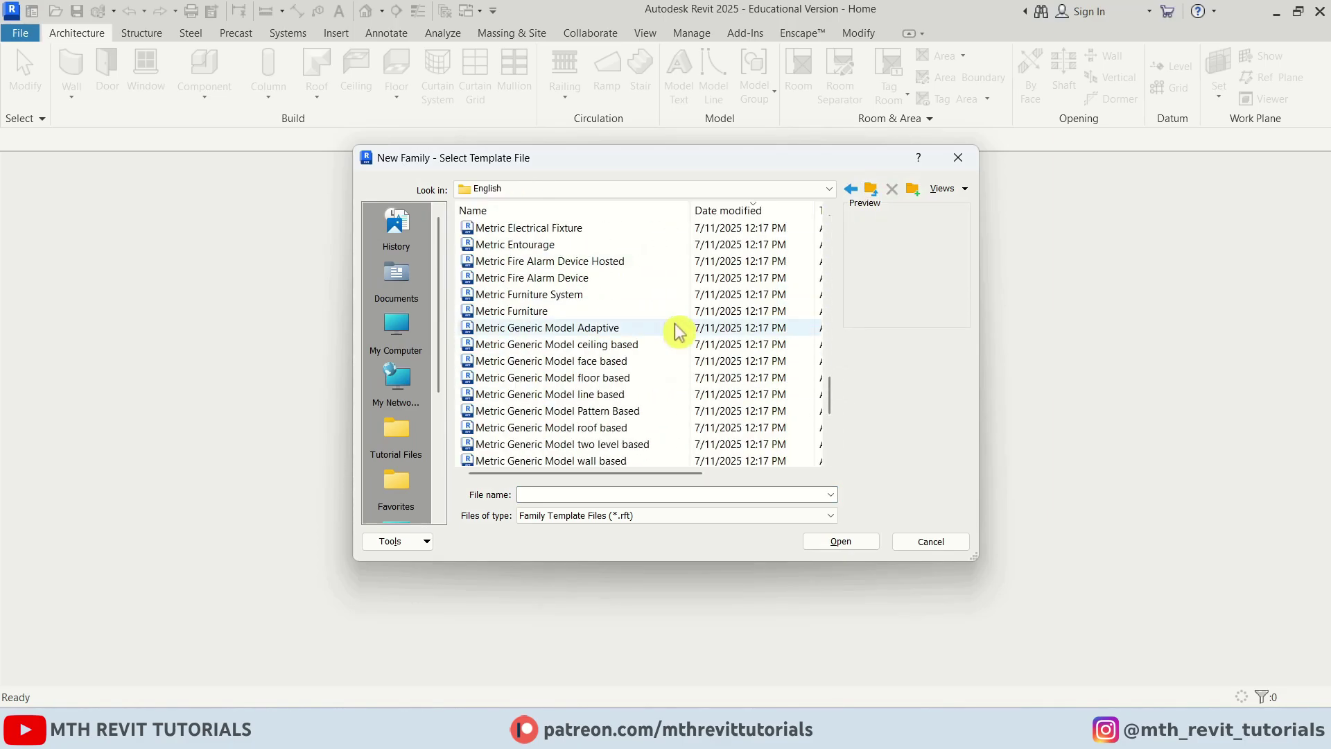
{"action": "scroll", "coordinate": [694, 403], "scroll_direction": "down", "scroll_amount": 1}
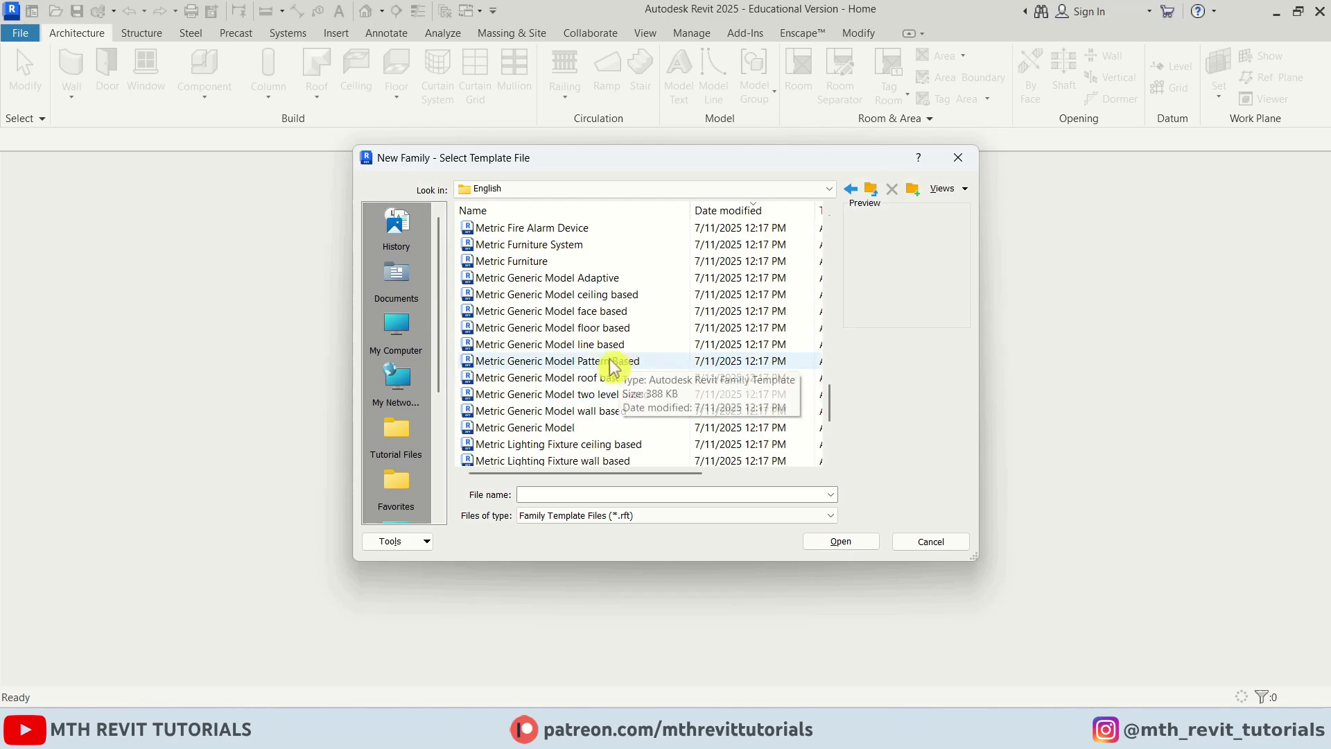
{"action": "scroll", "coordinate": [590, 373], "scroll_direction": "down", "scroll_amount": 1}
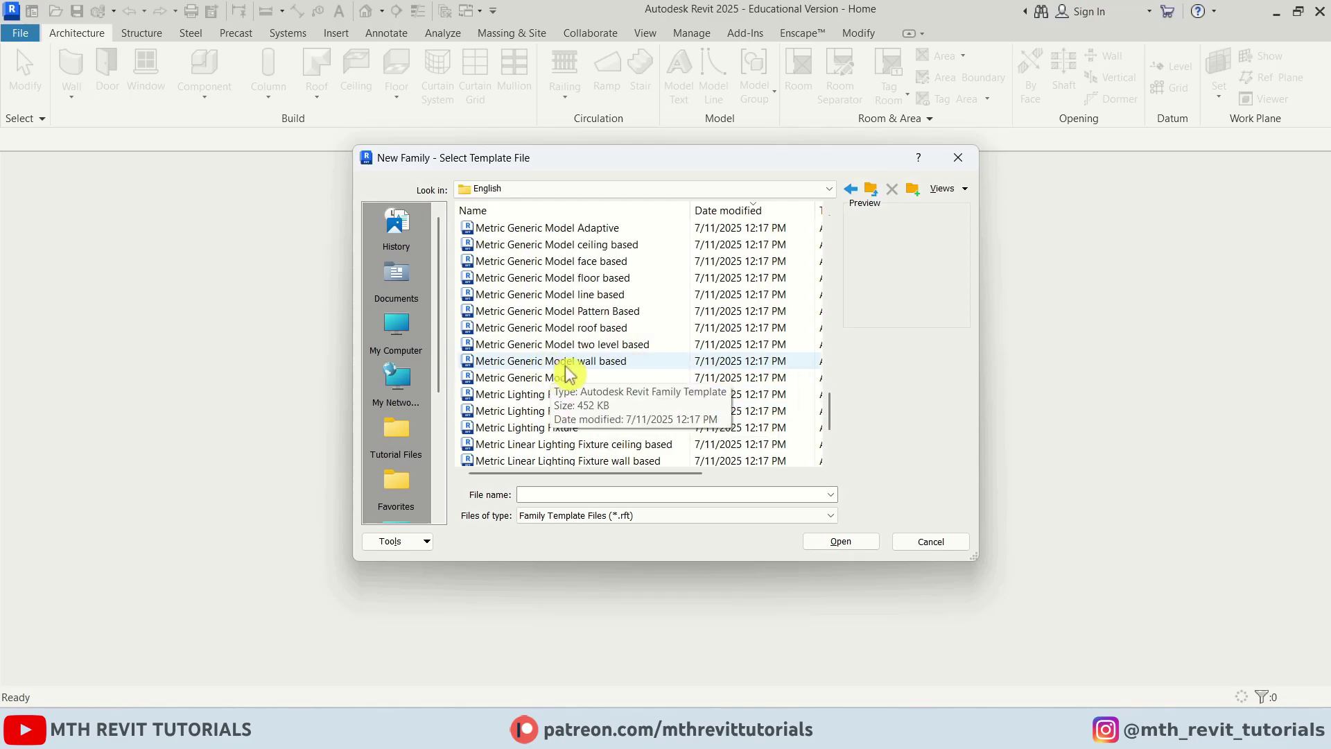
{"action": "left_click", "coordinate": [554, 361]}
{"action": "left_click", "coordinate": [822, 542]}
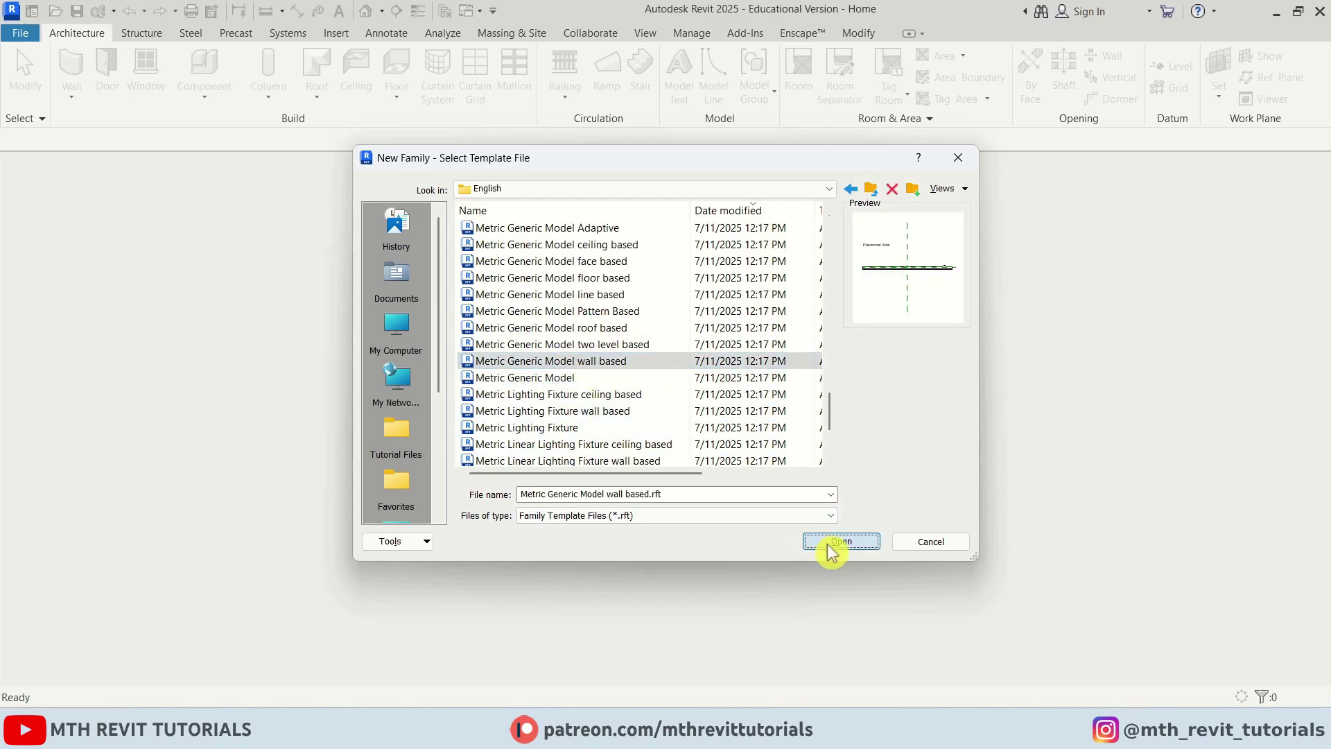
- Move the Placement Side text down and away from the centre plane, beside the wall's left end in plan
{"action": "scroll", "coordinate": [749, 398], "scroll_direction": "up", "scroll_amount": 2}
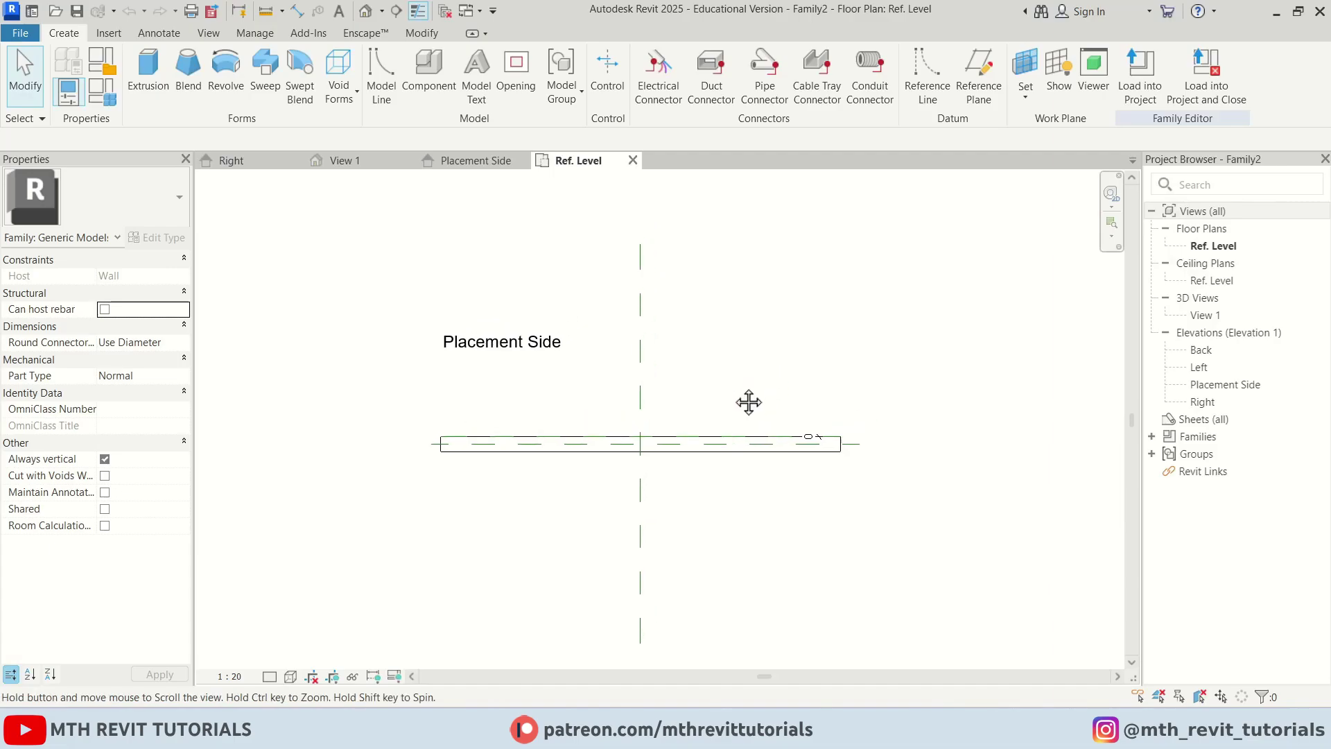
{"action": "middle_click_drag", "start_coordinate": [699, 454], "coordinate": [702, 479]}
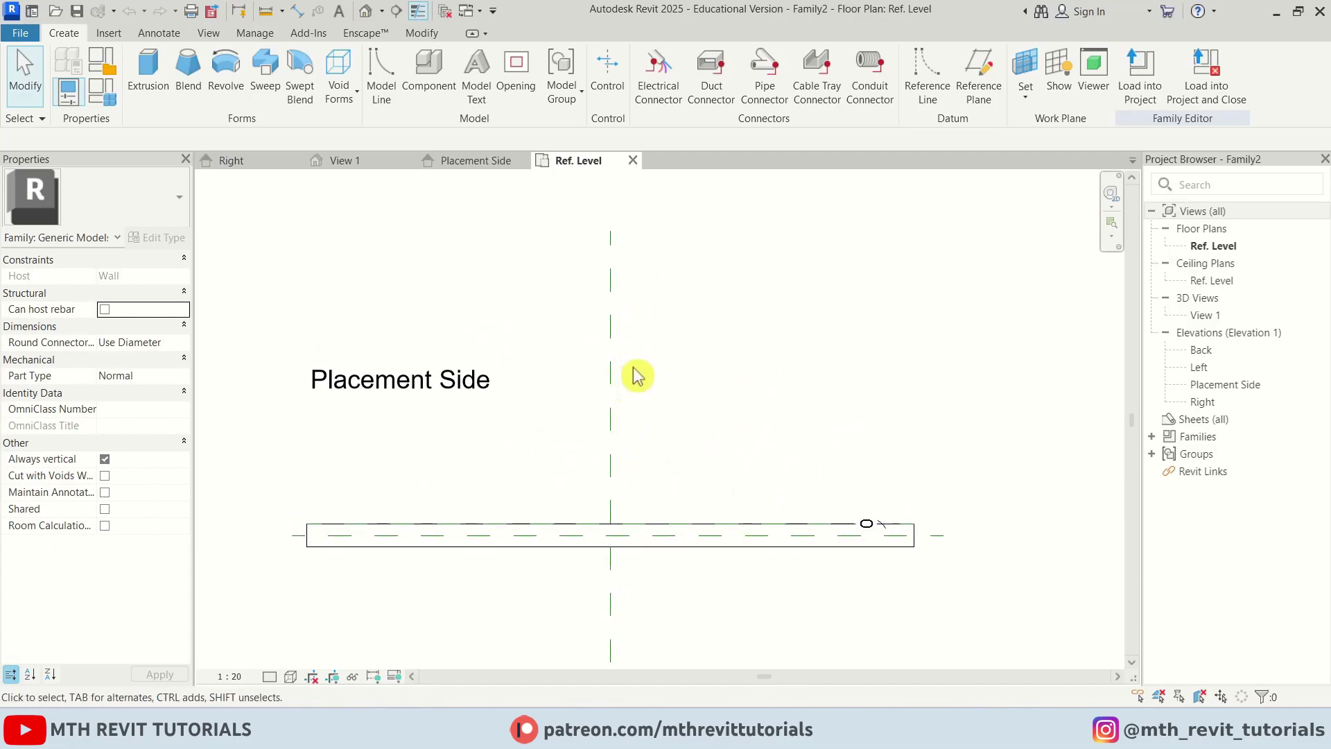
{"action": "middle_click_drag", "start_coordinate": [467, 393], "coordinate": [529, 373]}
{"action": "scroll", "coordinate": [463, 364], "scroll_direction": "down", "scroll_amount": 1}
{"action": "left_click", "coordinate": [461, 364]}
{"action": "left_click_drag", "start_coordinate": [380, 349], "coordinate": [206, 441]}
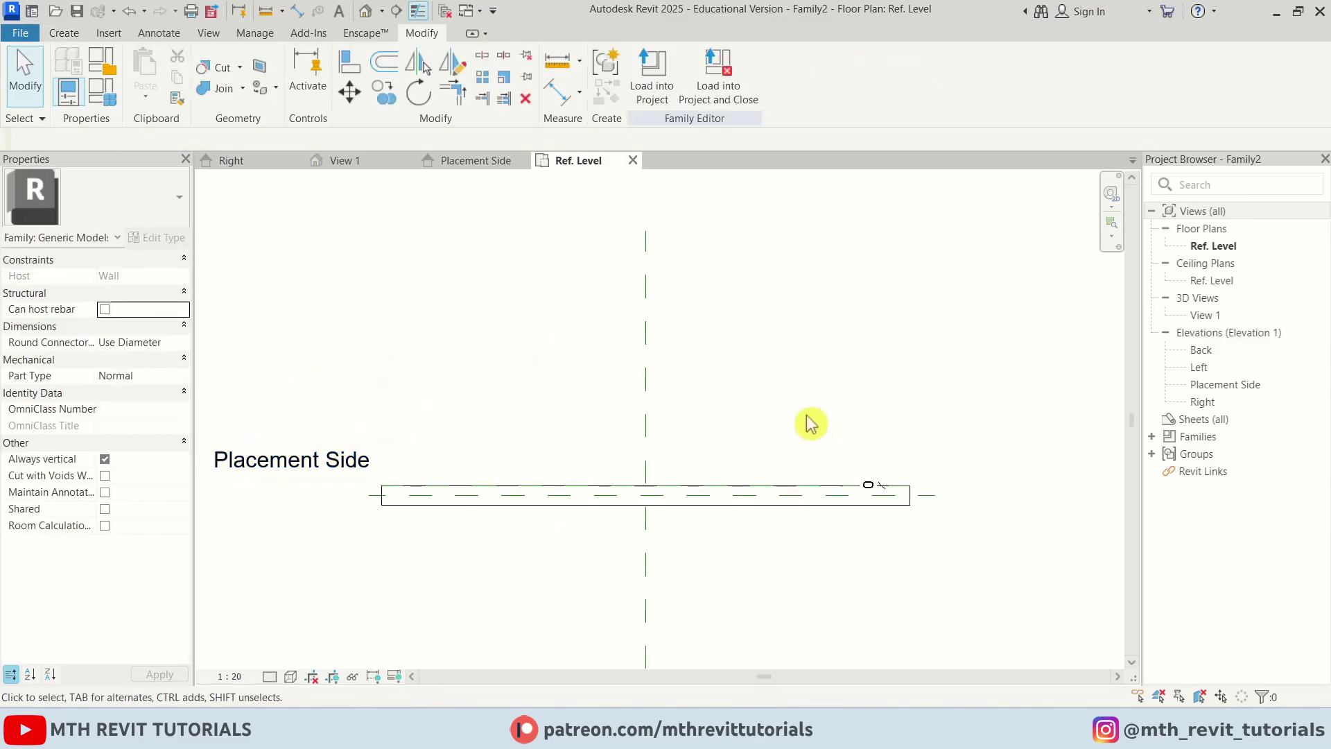
- Set the family's length units to meters, rounded to 1 decimal place
{"action": "middle_click_drag", "start_coordinate": [806, 422], "coordinate": [734, 423]}
{"action": "scroll", "coordinate": [613, 368], "scroll_direction": "down", "scroll_amount": 1}
{"action": "middle_click_drag", "start_coordinate": [614, 367], "coordinate": [595, 407]}
{"action": "key", "text": "u"}
{"action": "key", "text": "n"}
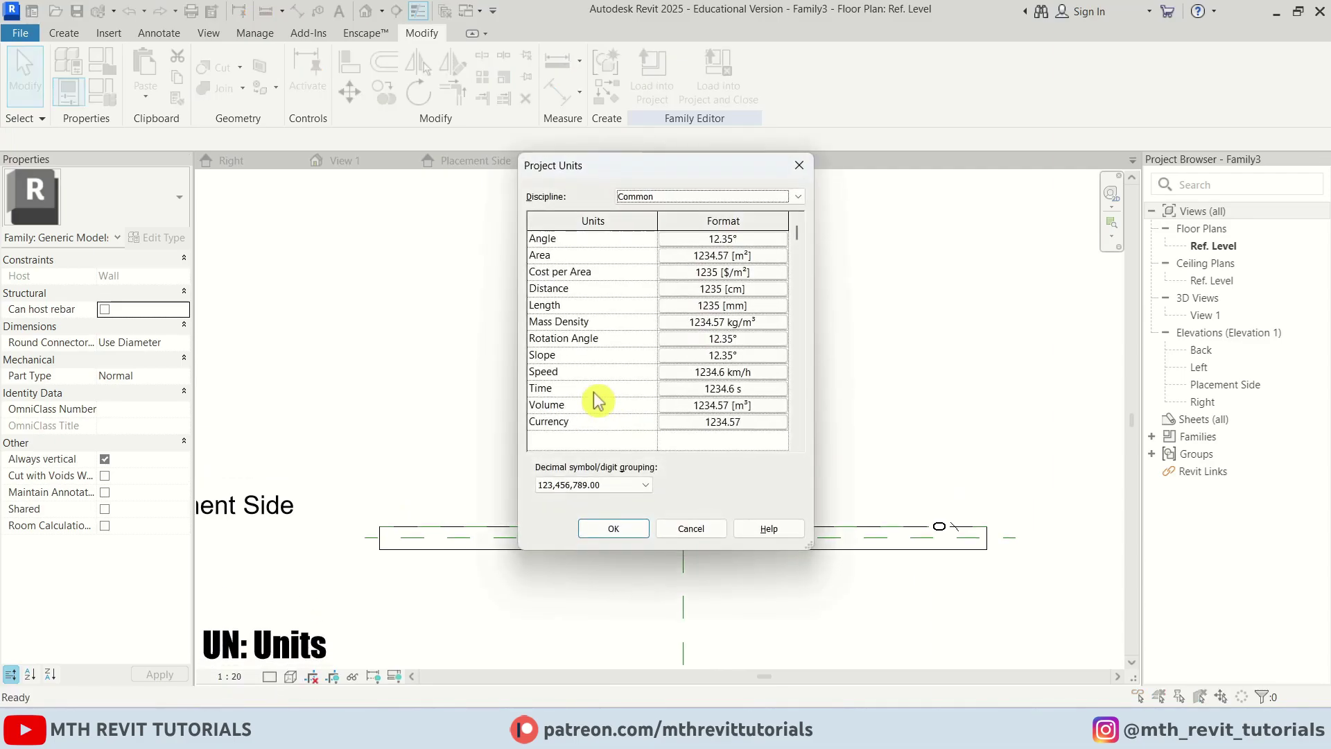
{"action": "left_click", "coordinate": [707, 306]}
{"action": "left_click", "coordinate": [721, 267]}
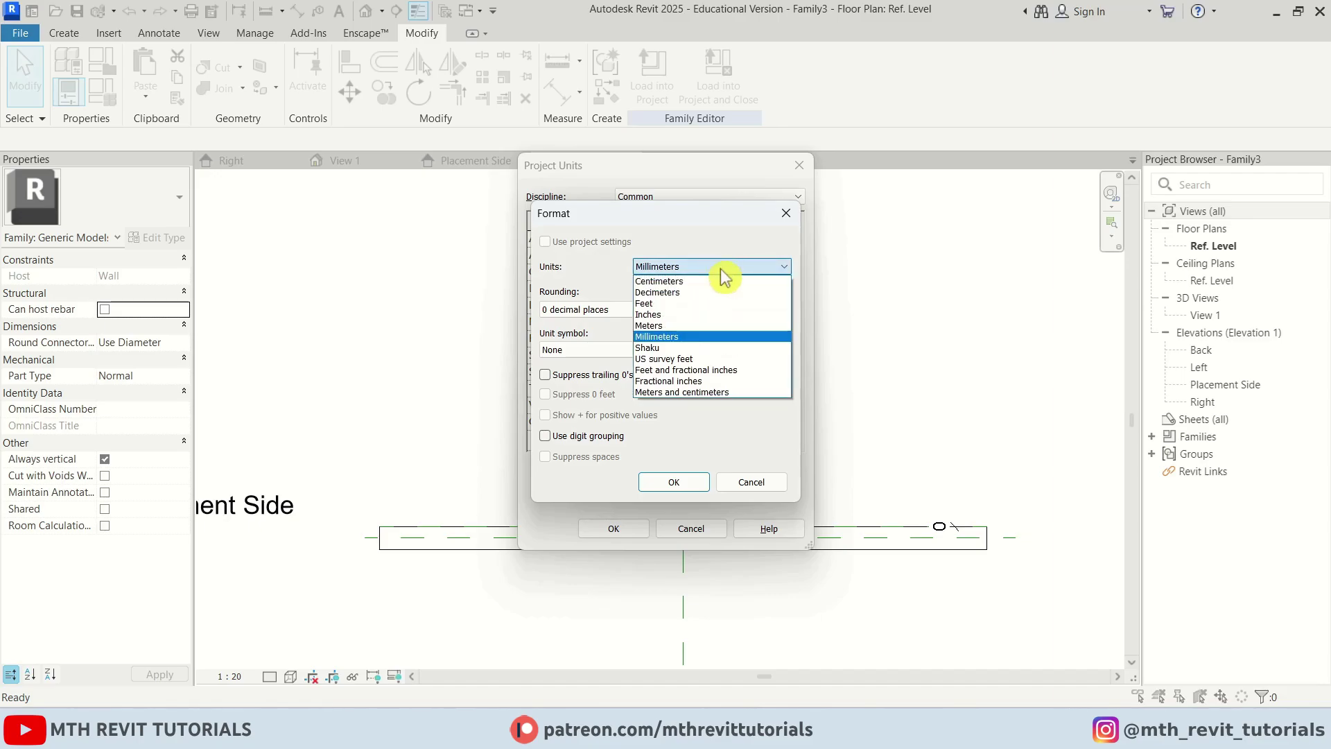
{"action": "left_click", "coordinate": [718, 325]}
{"action": "left_click", "coordinate": [632, 310]}
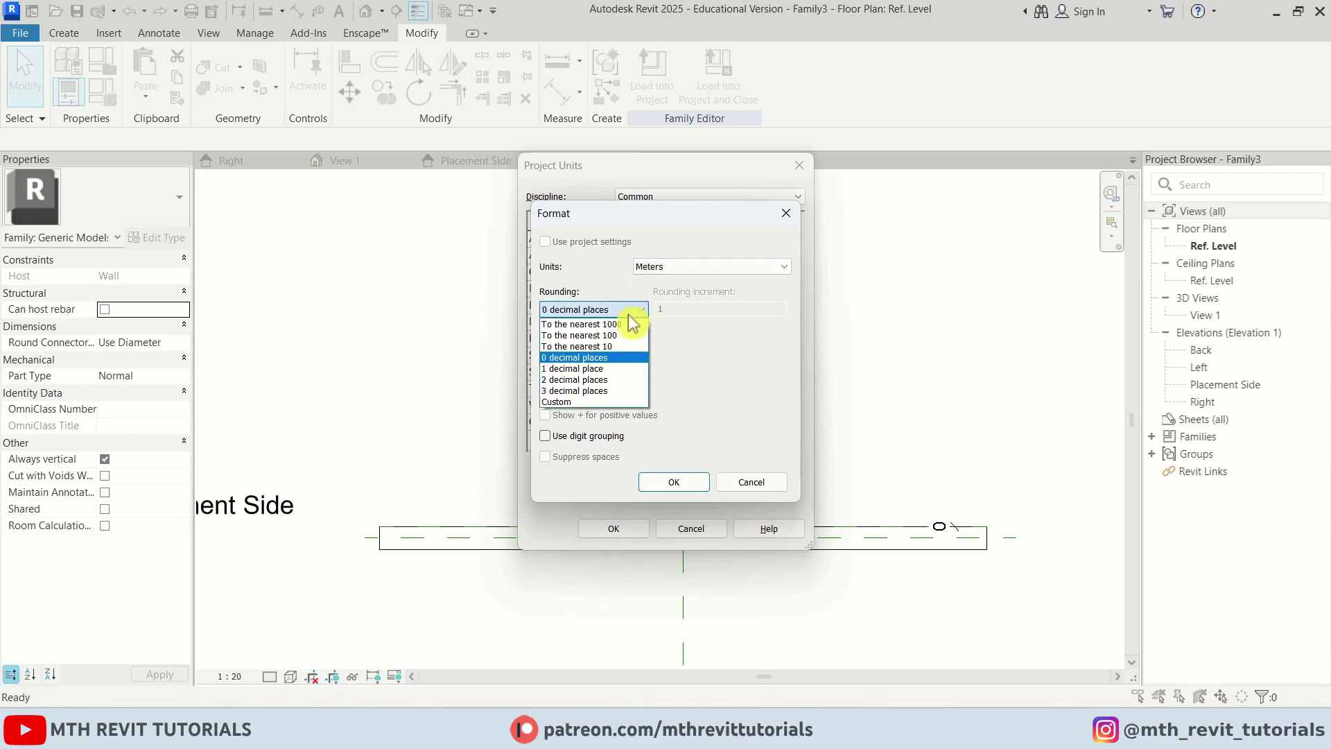
{"action": "left_click", "coordinate": [624, 369]}
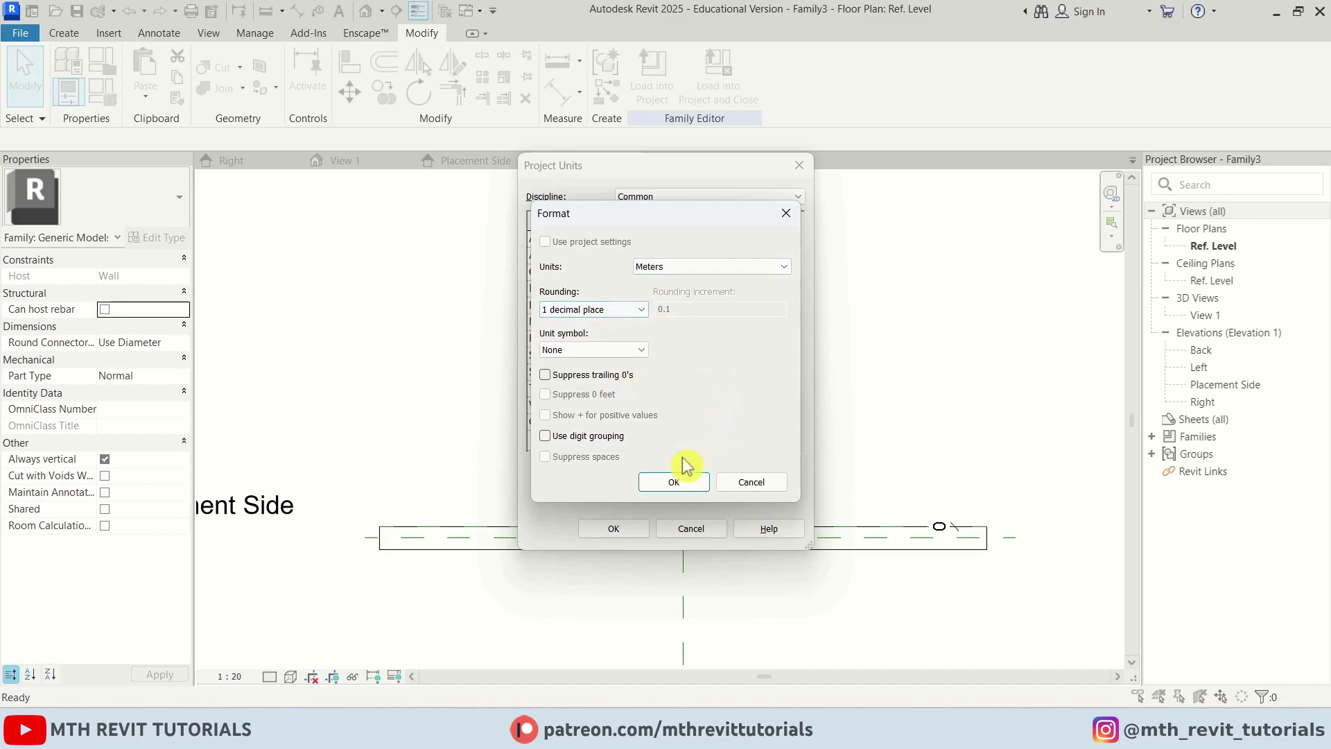
{"action": "left_click", "coordinate": [681, 480]}
{"action": "left_click", "coordinate": [614, 528]}
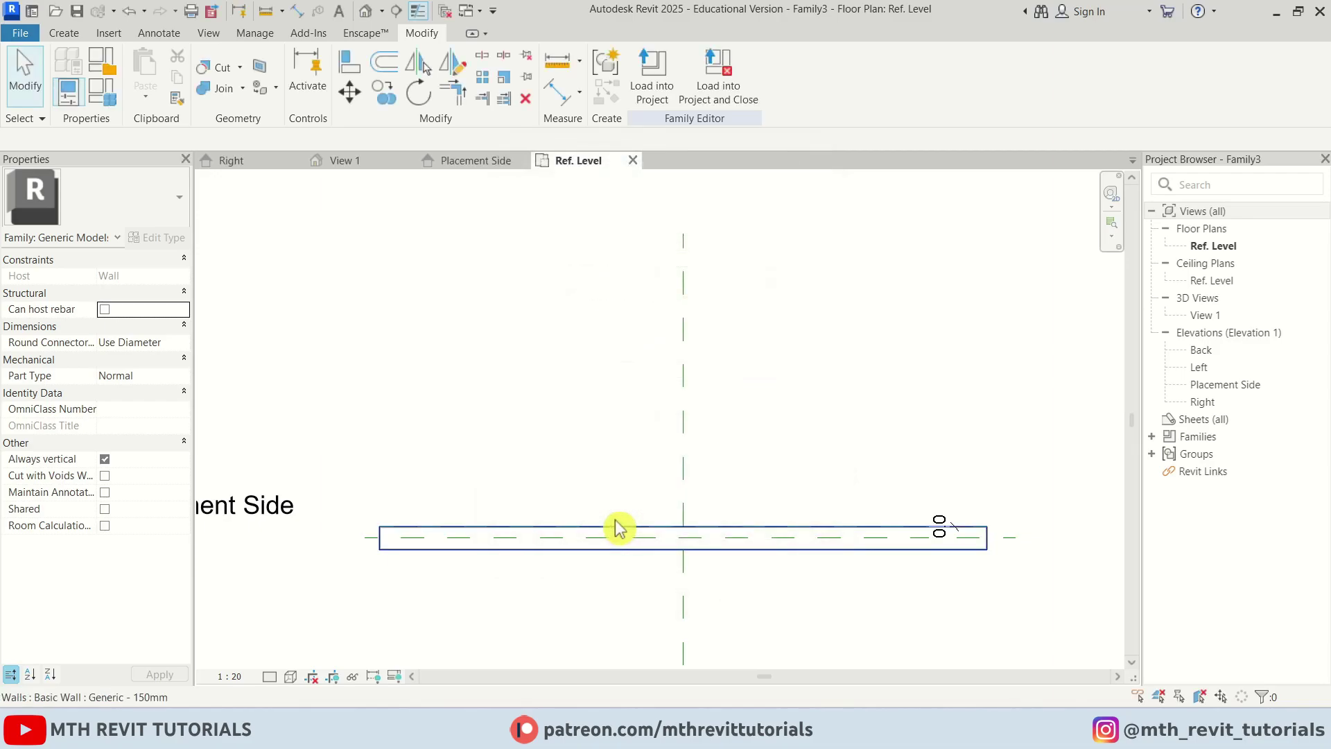
- In the Placement Side elevation, draw two vertical reference planes, about 0.5 m right and 0.3 m left of the centre plane
{"action": "double_click", "coordinate": [1248, 385]}
{"action": "scroll", "coordinate": [676, 451], "scroll_direction": "up", "scroll_amount": 1}
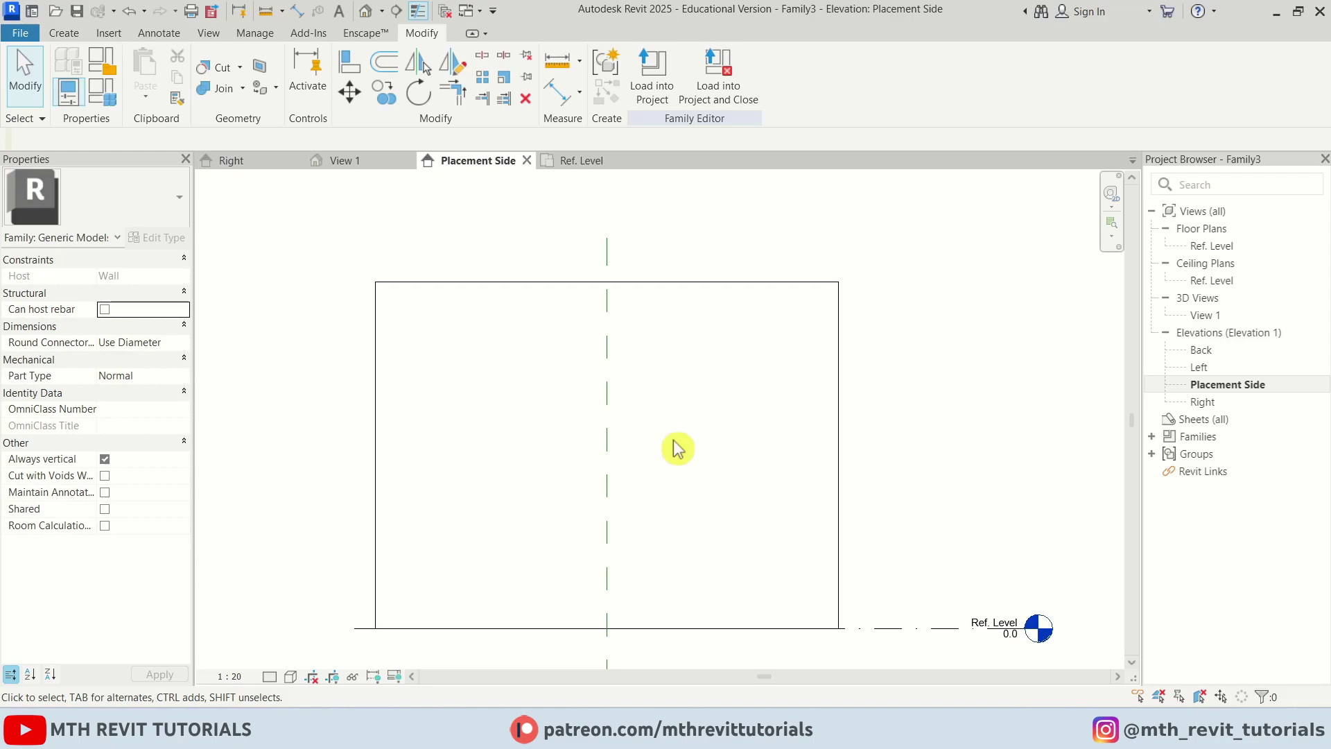
{"action": "left_click", "coordinate": [610, 253]}
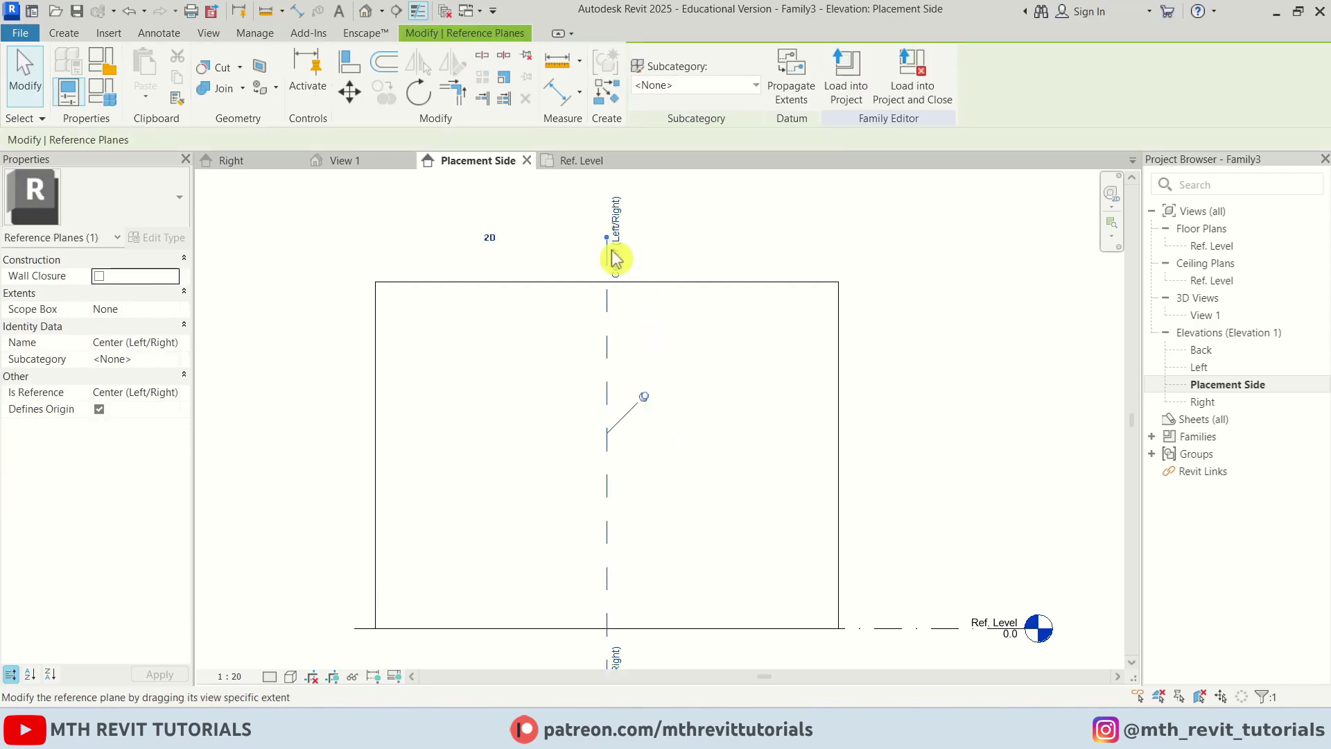
{"action": "key", "text": "c"}
{"action": "key", "text": "s"}
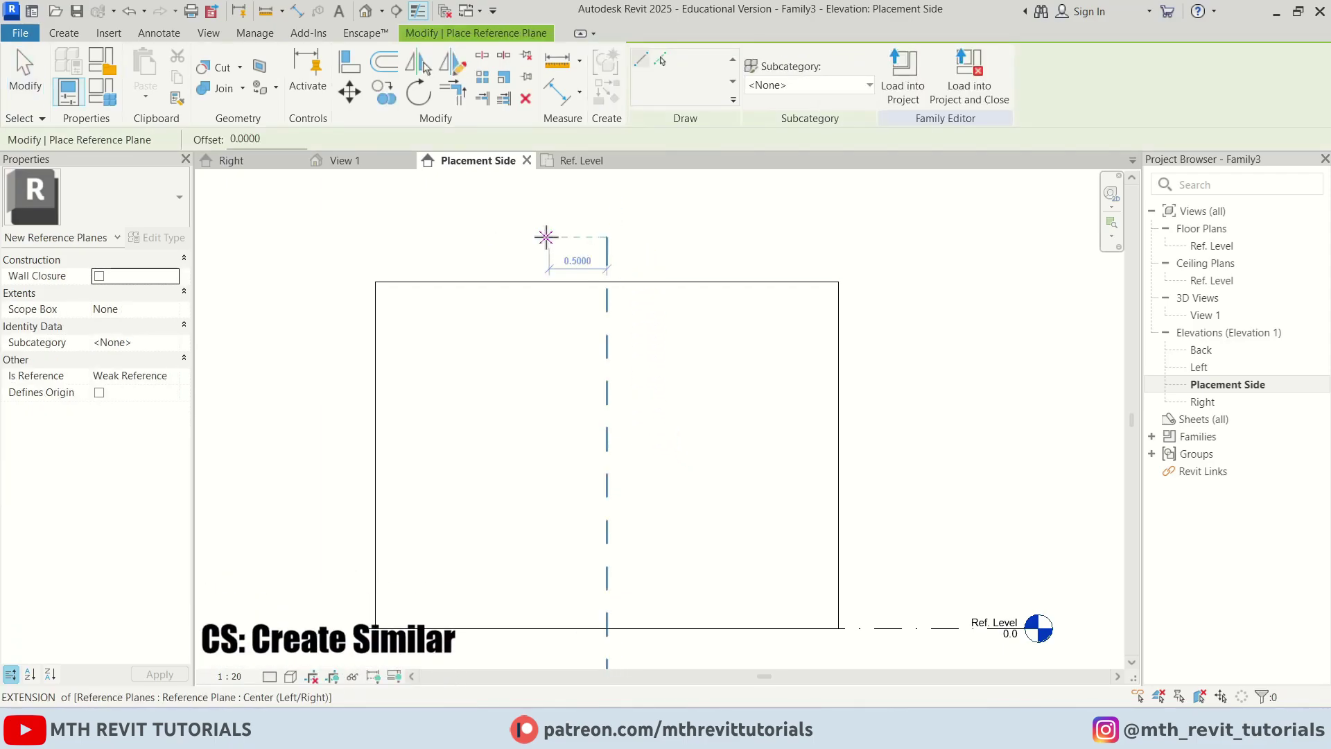
{"action": "left_click", "coordinate": [663, 237]}
{"action": "scroll", "coordinate": [664, 236], "scroll_direction": "down", "scroll_amount": 1}
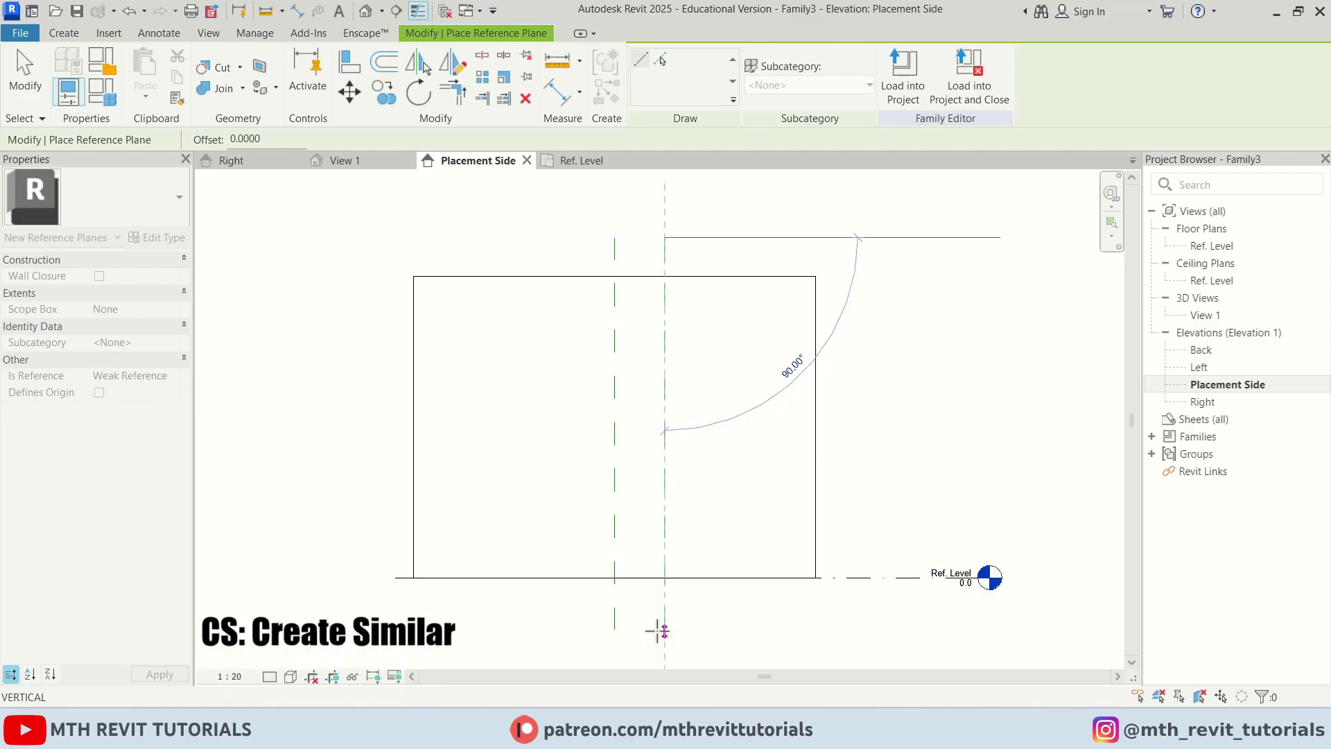
{"action": "left_click", "coordinate": [664, 626]}
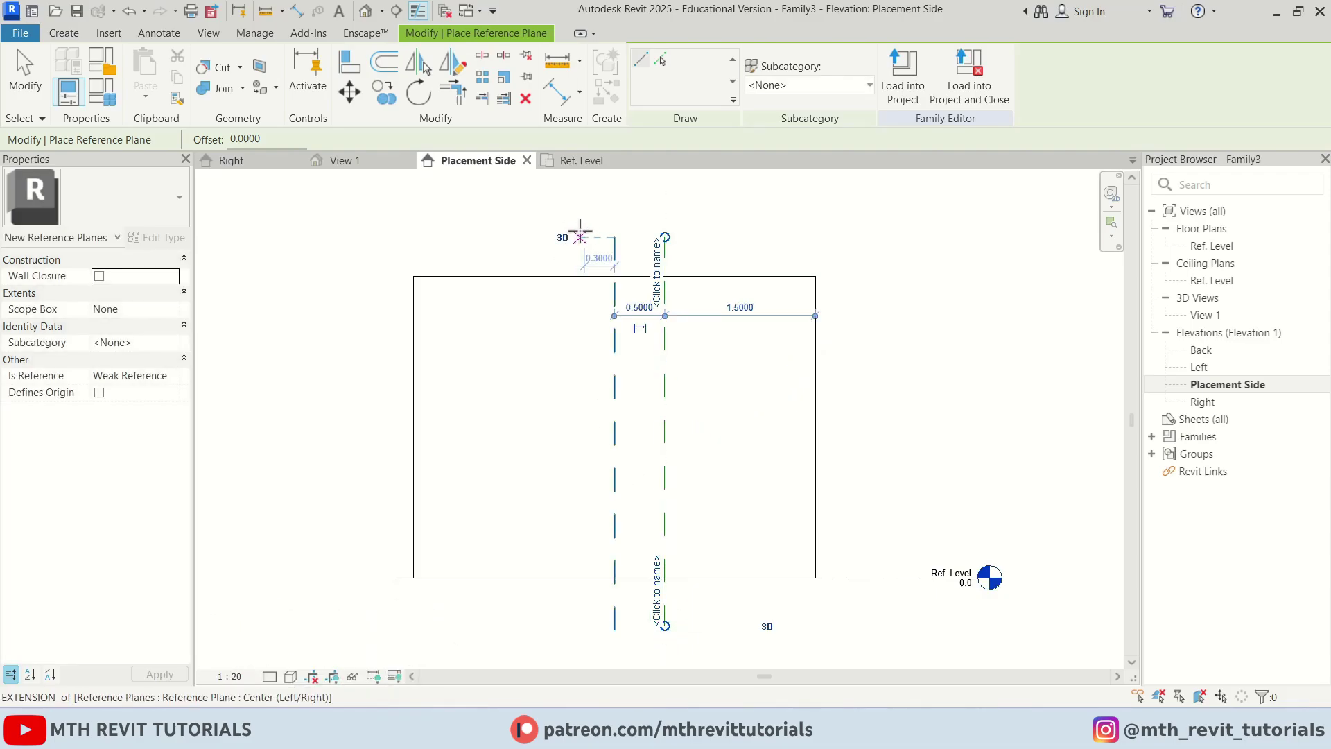
{"action": "left_click", "coordinate": [580, 237]}
{"action": "left_click", "coordinate": [584, 626]}
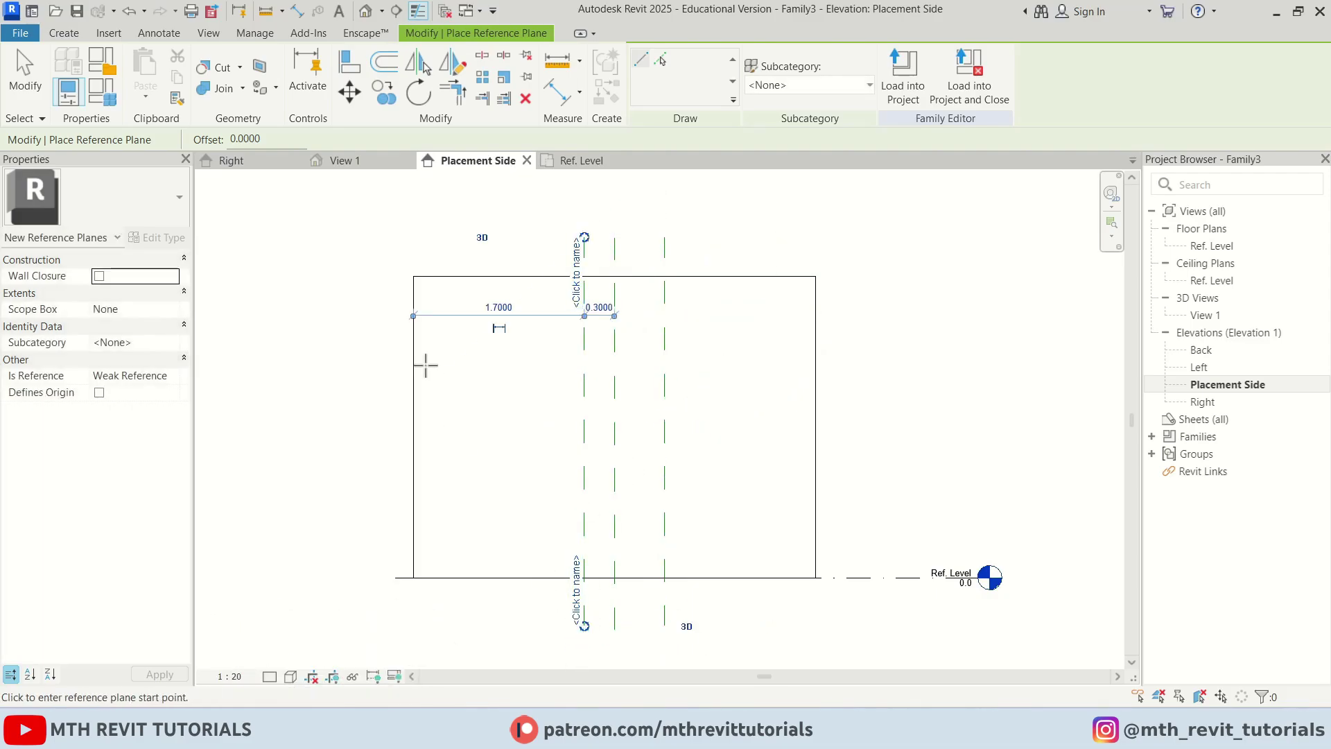
- Draw a horizontal reference plane across the upper part of the wall, extending past both wall ends
{"action": "left_click", "coordinate": [359, 373]}
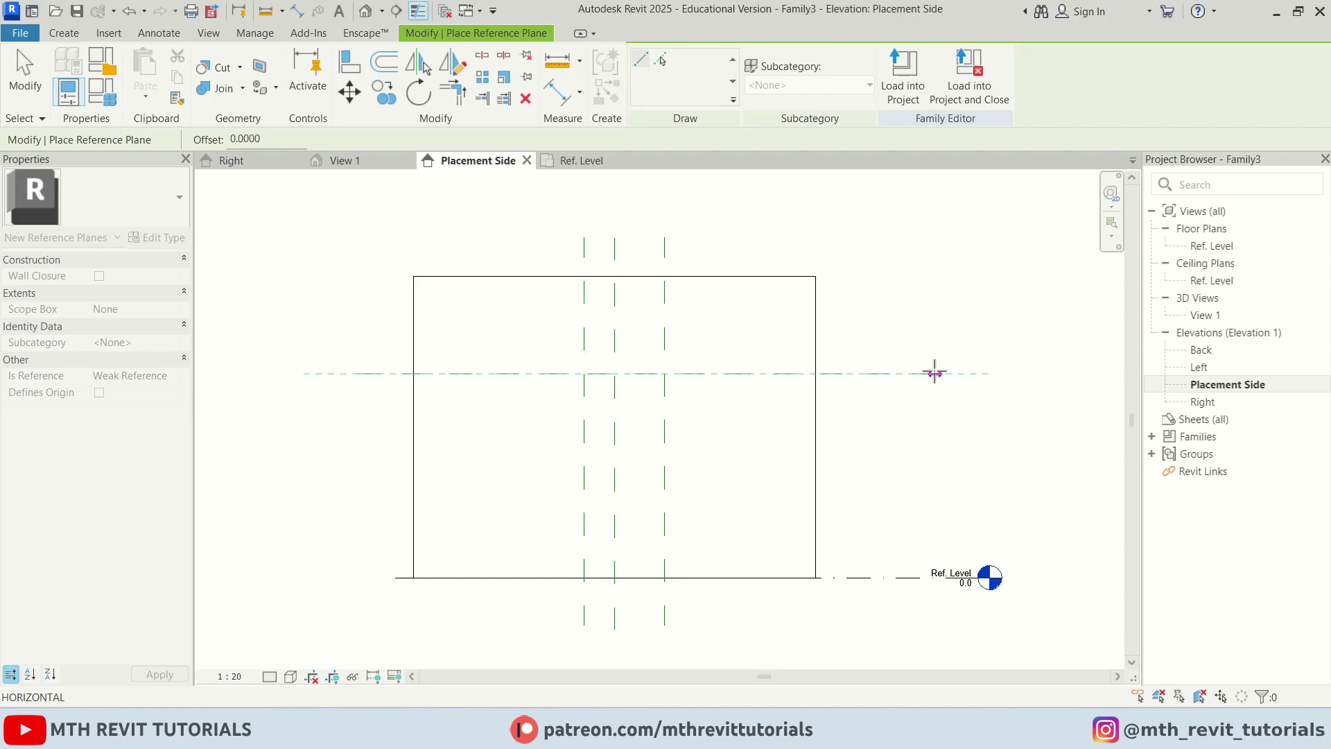
{"action": "left_click", "coordinate": [899, 373]}
{"action": "key", "text": "Escape"}
- Dimension the three vertical reference planes in one aligned string and make its segments equal
{"action": "scroll", "coordinate": [548, 461], "scroll_direction": "up", "scroll_amount": 2}
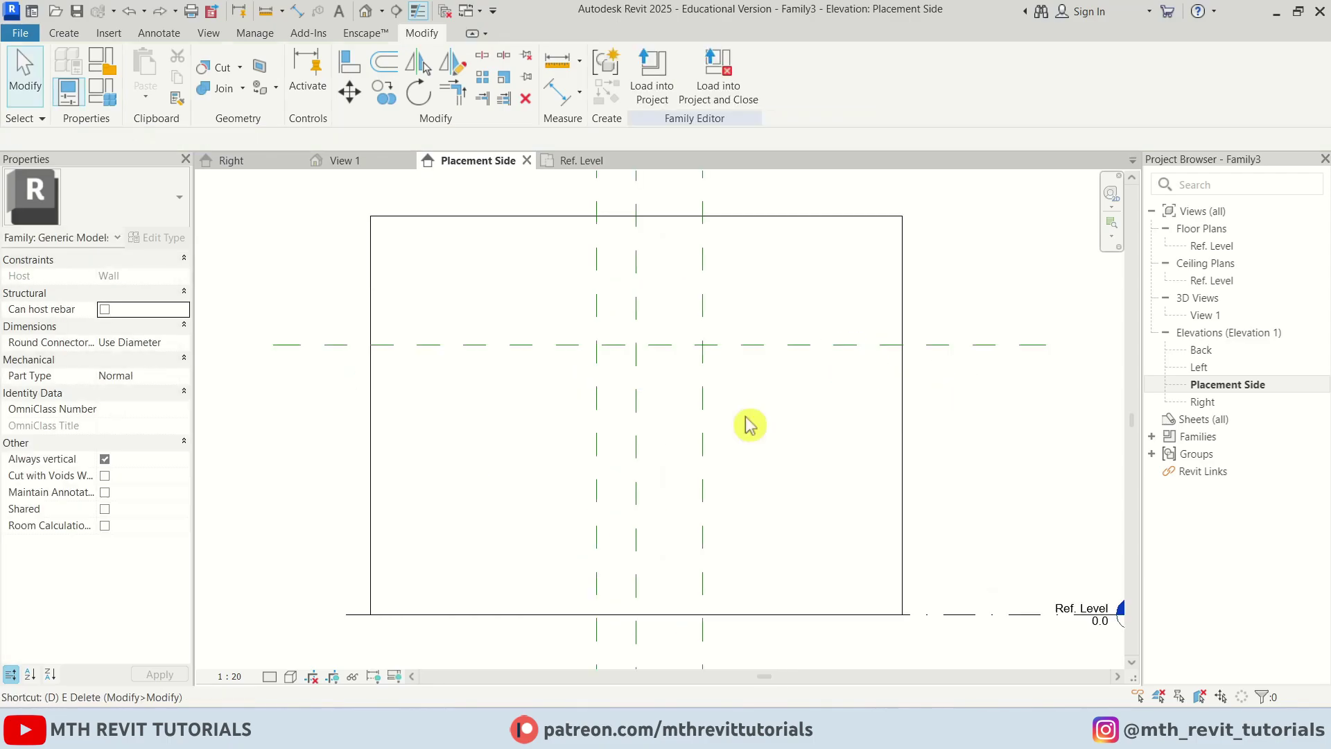
{"action": "key", "text": "d"}
{"action": "key", "text": "i"}
{"action": "scroll", "coordinate": [606, 376], "scroll_direction": "up", "scroll_amount": 2}
{"action": "left_click", "coordinate": [598, 371]}
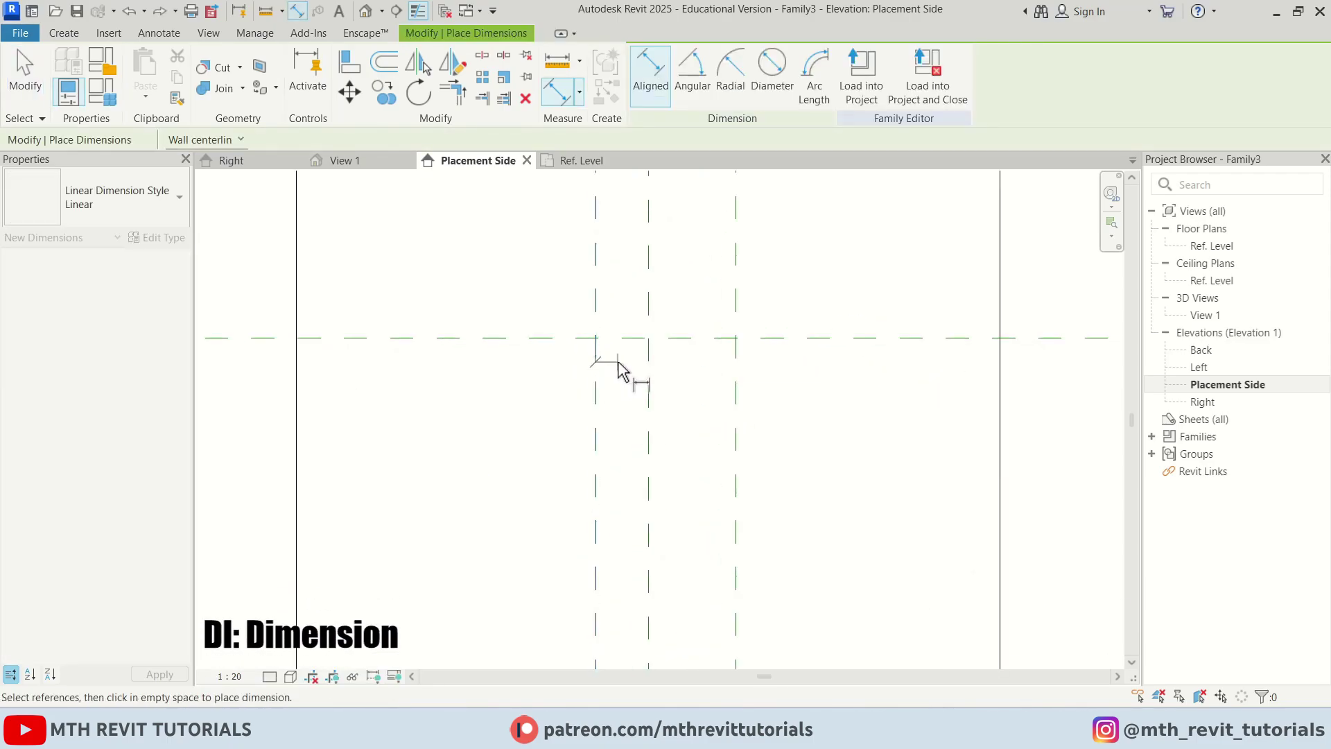
{"action": "left_click", "coordinate": [648, 359]}
{"action": "left_click", "coordinate": [736, 355]}
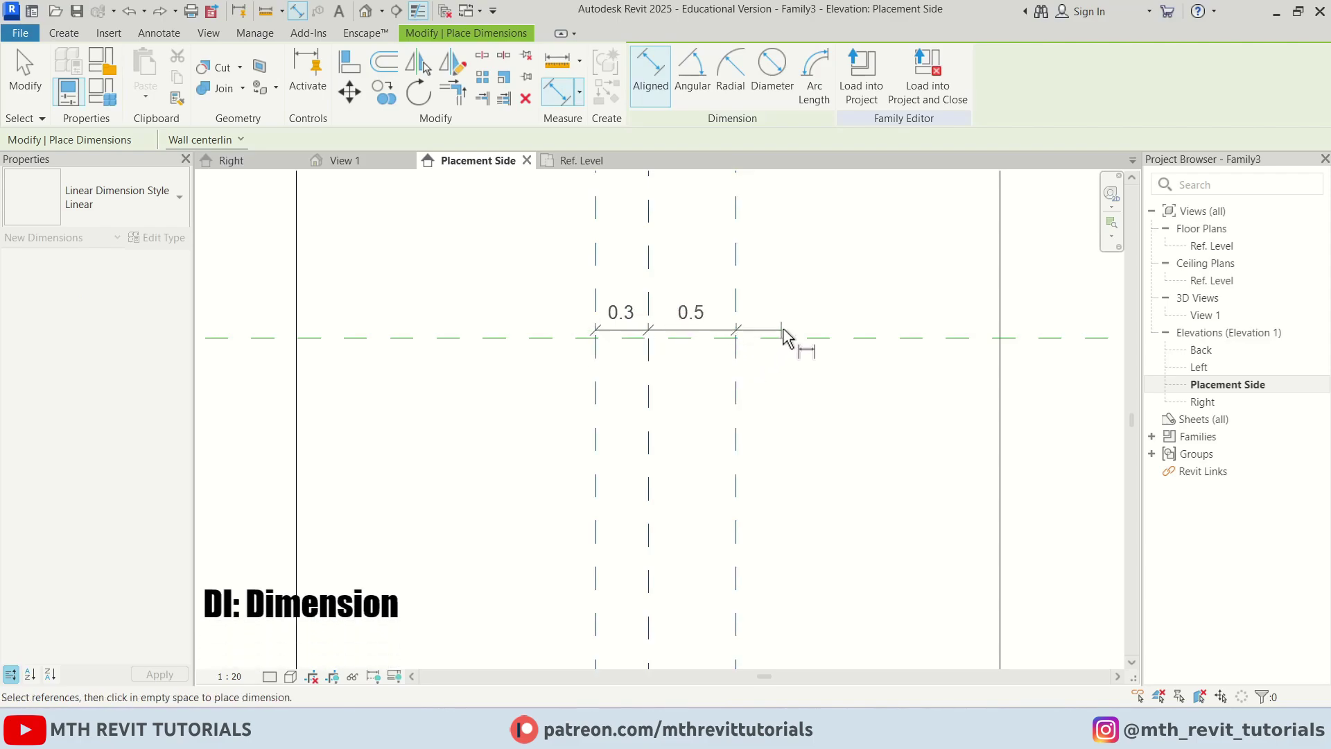
{"action": "left_click", "coordinate": [803, 319]}
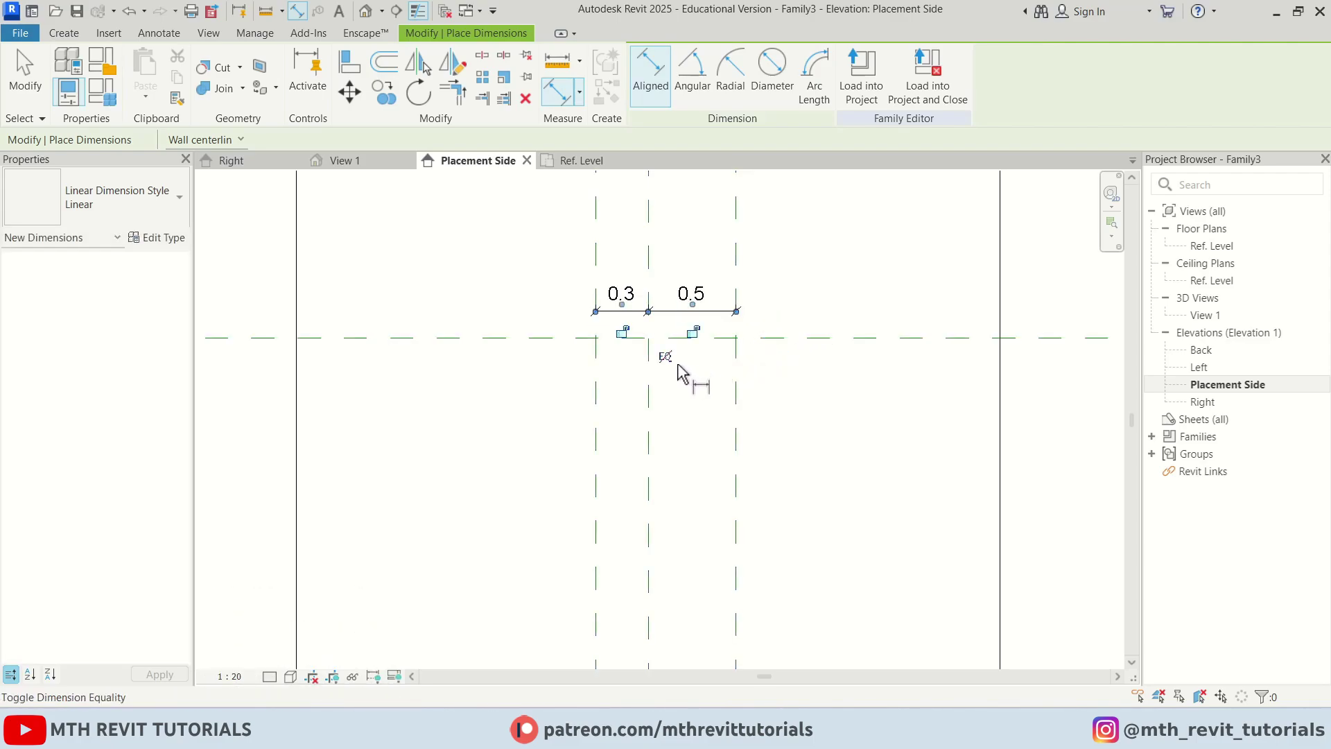
{"action": "scroll", "coordinate": [680, 353], "scroll_direction": "up", "scroll_amount": 2}
{"action": "scroll", "coordinate": [676, 350], "scroll_direction": "up", "scroll_amount": 2}
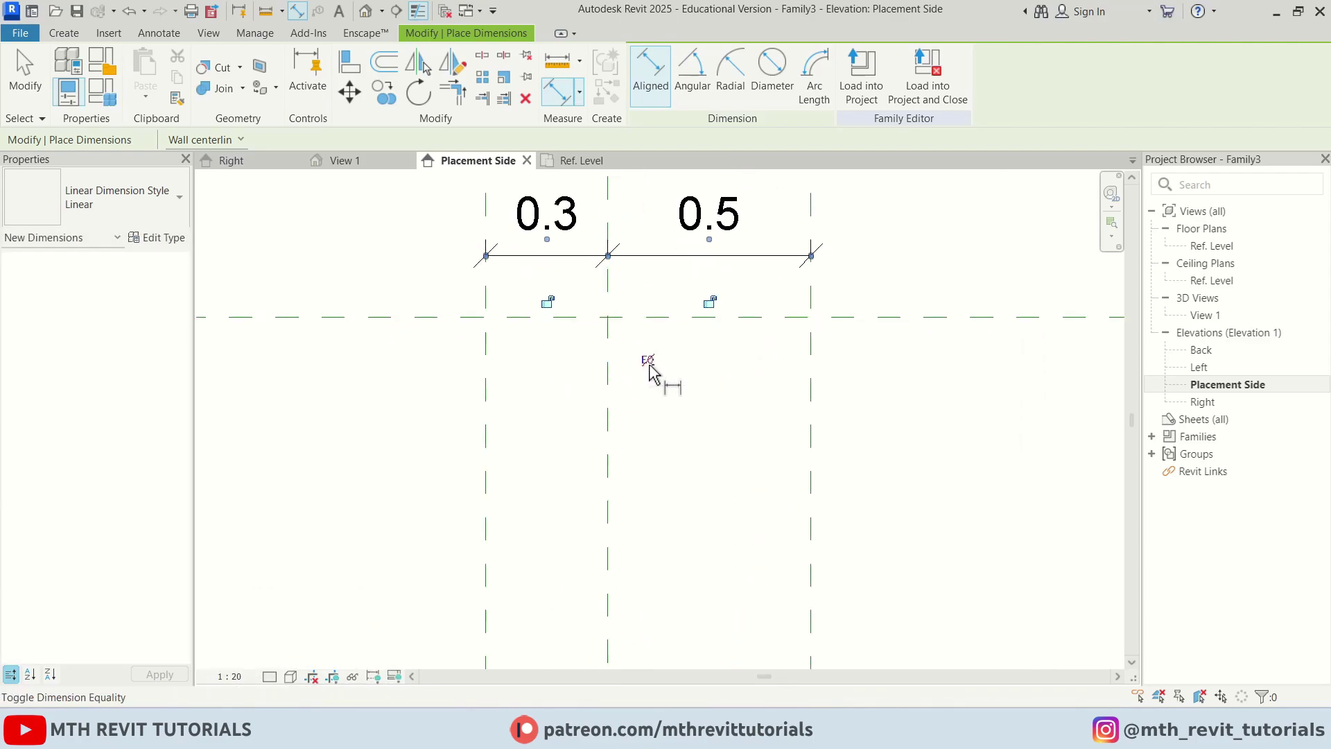
{"action": "left_click", "coordinate": [649, 364]}
- Add an overall aligned dimension between the two outer vertical reference planes, above the equal dimension string
{"action": "scroll", "coordinate": [626, 479], "scroll_direction": "down", "scroll_amount": 3}
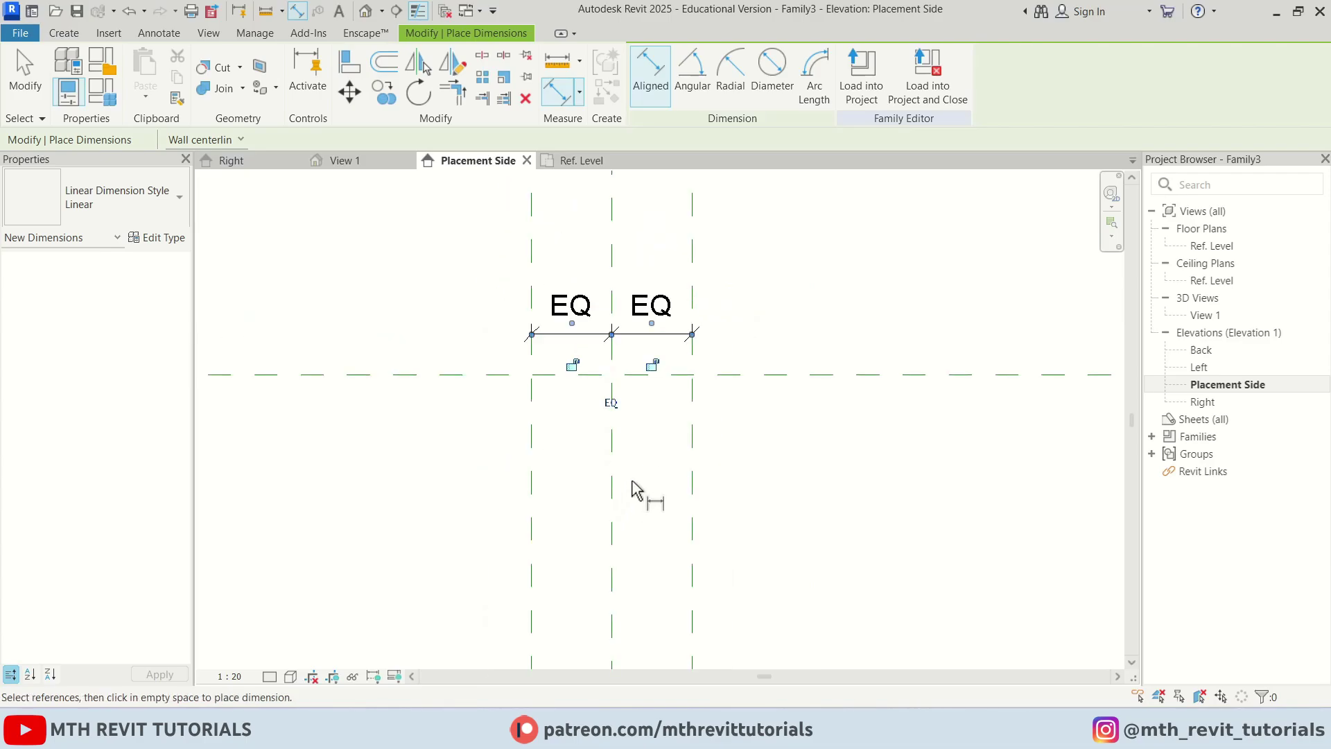
{"action": "middle_click_drag", "start_coordinate": [624, 412], "coordinate": [618, 524]}
{"action": "scroll", "coordinate": [545, 367], "scroll_direction": "up", "scroll_amount": 1}
{"action": "left_click", "coordinate": [522, 378]}
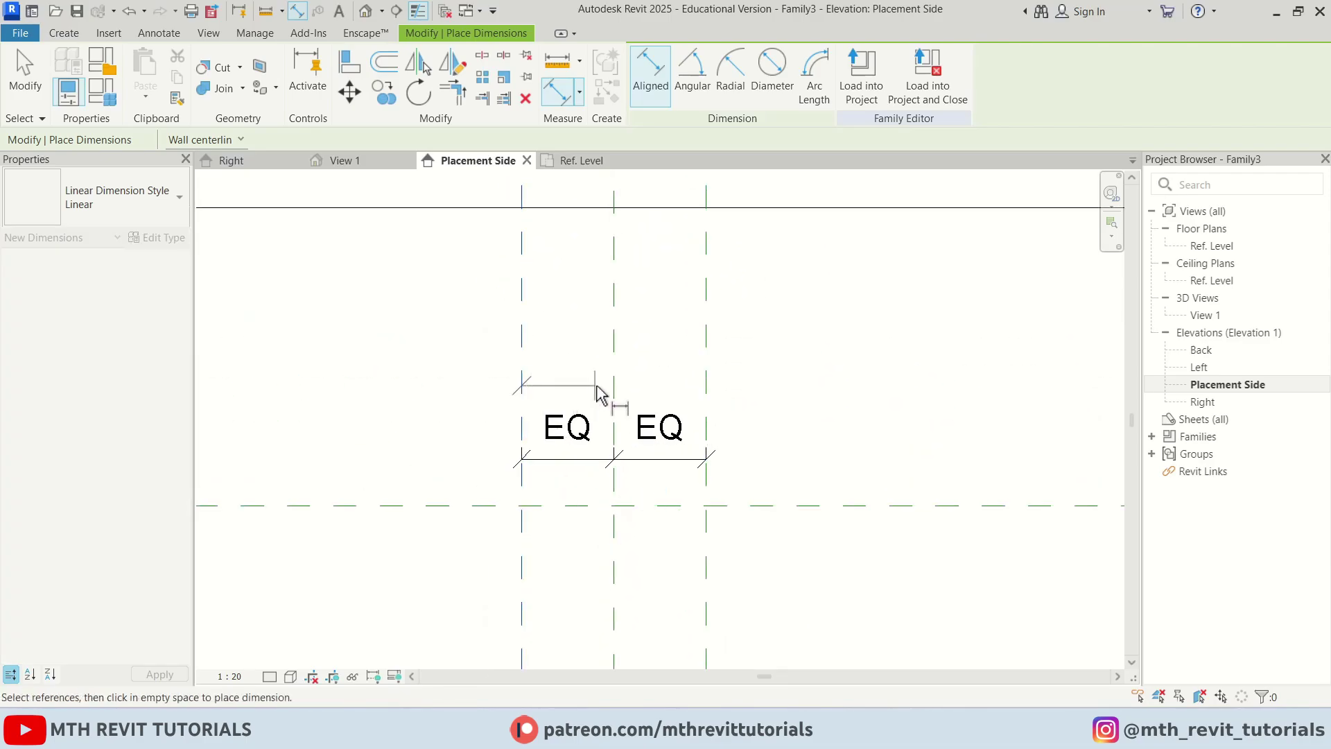
{"action": "left_click", "coordinate": [707, 402]}
{"action": "left_click", "coordinate": [791, 384]}
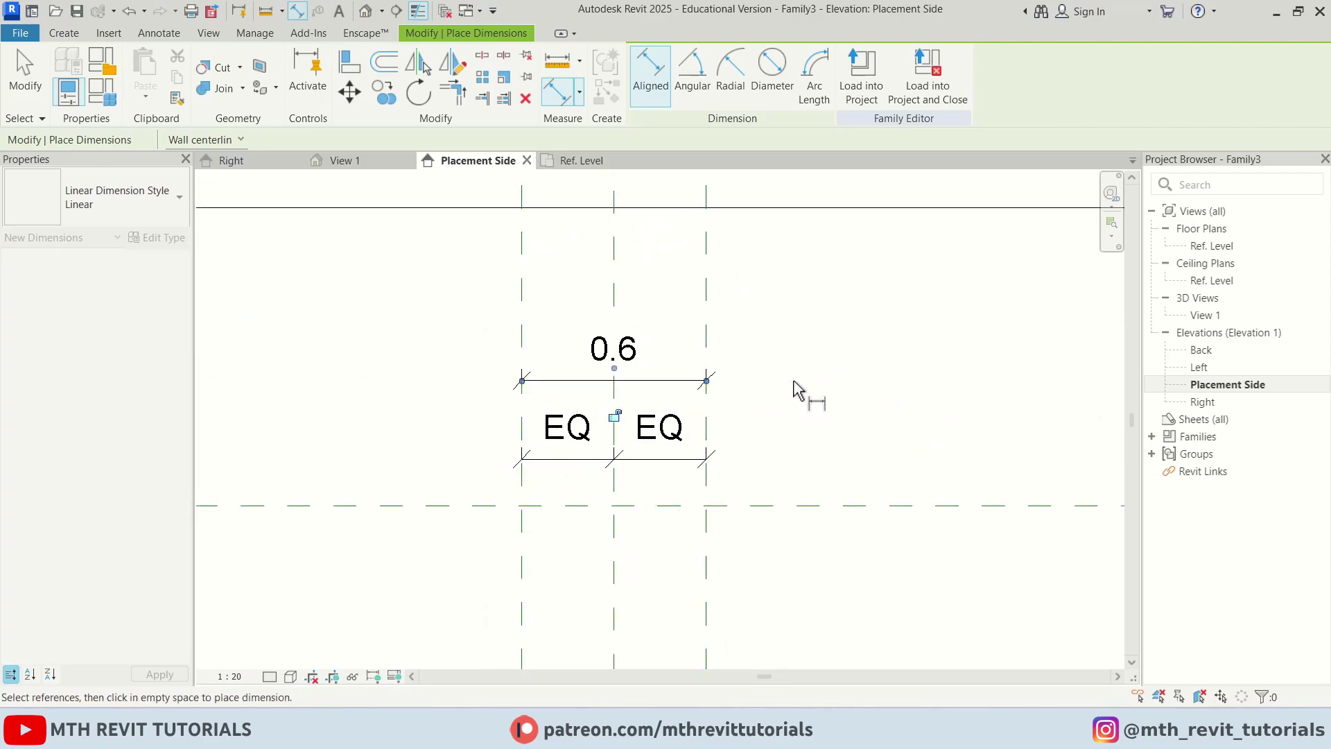
- Label the overall dimension between the outer vertical reference planes with a new instance family parameter named Width
{"action": "left_click", "coordinate": [650, 381]}
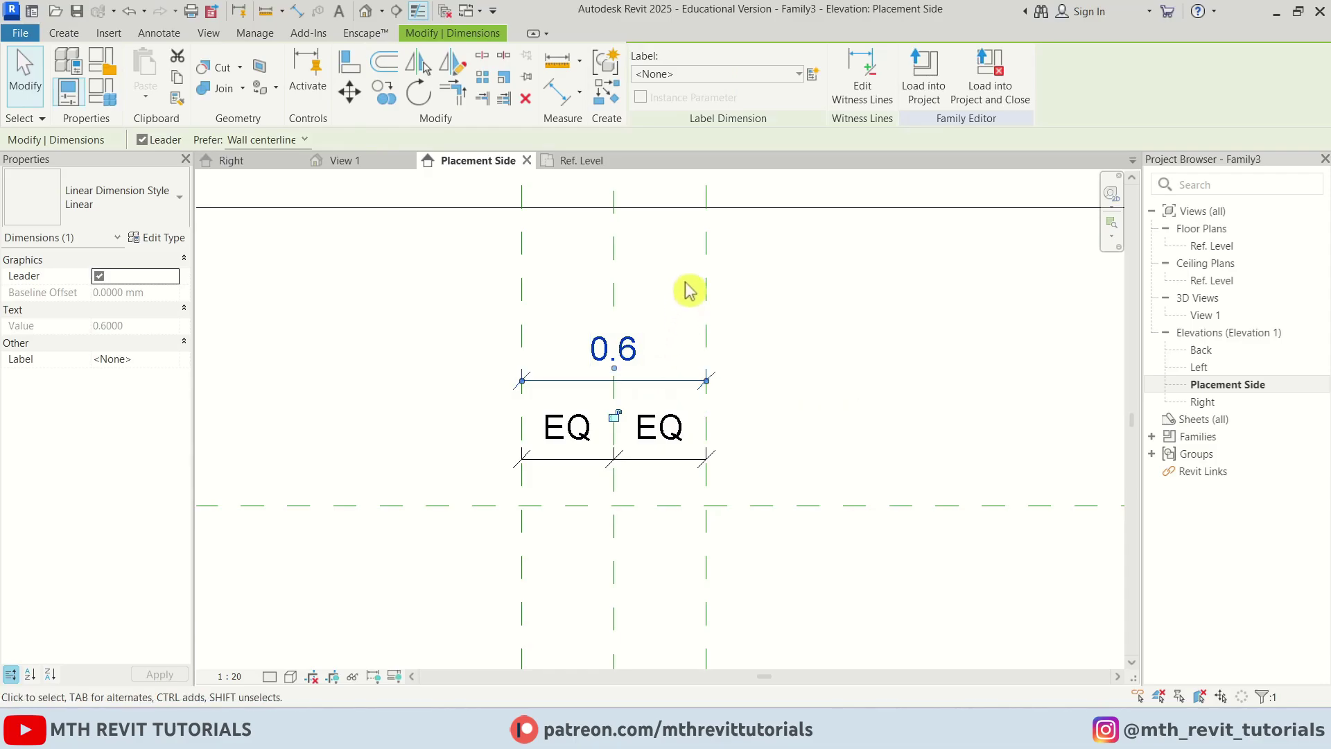
{"action": "left_click", "coordinate": [819, 79]}
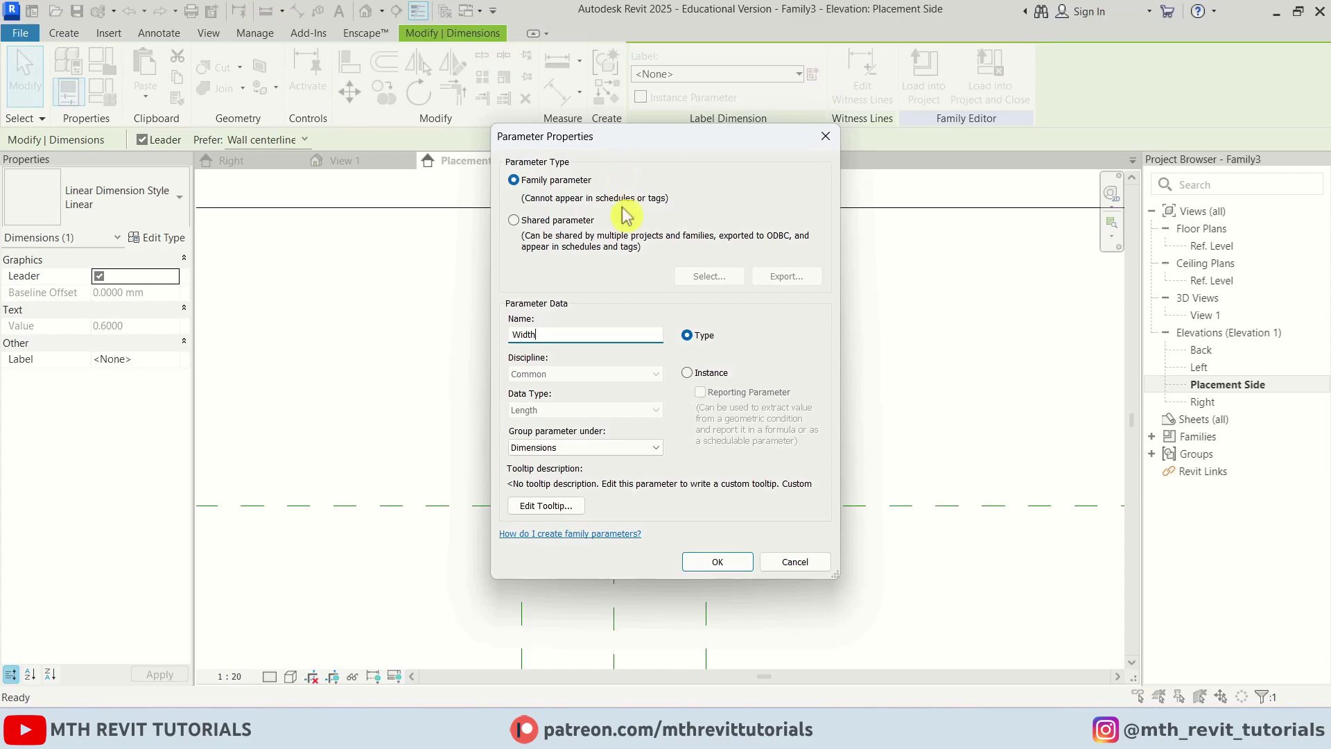
{"action": "left_click", "coordinate": [687, 375]}
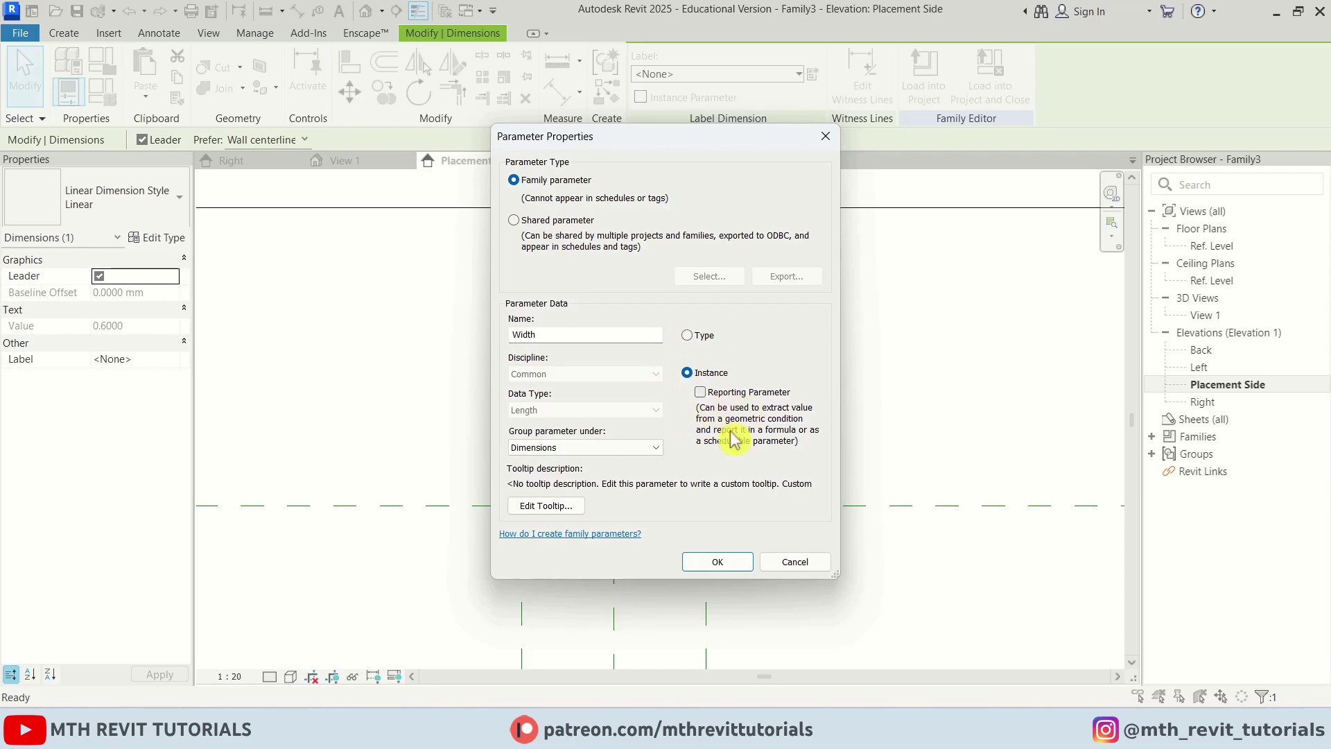
{"action": "left_click", "coordinate": [718, 561]}
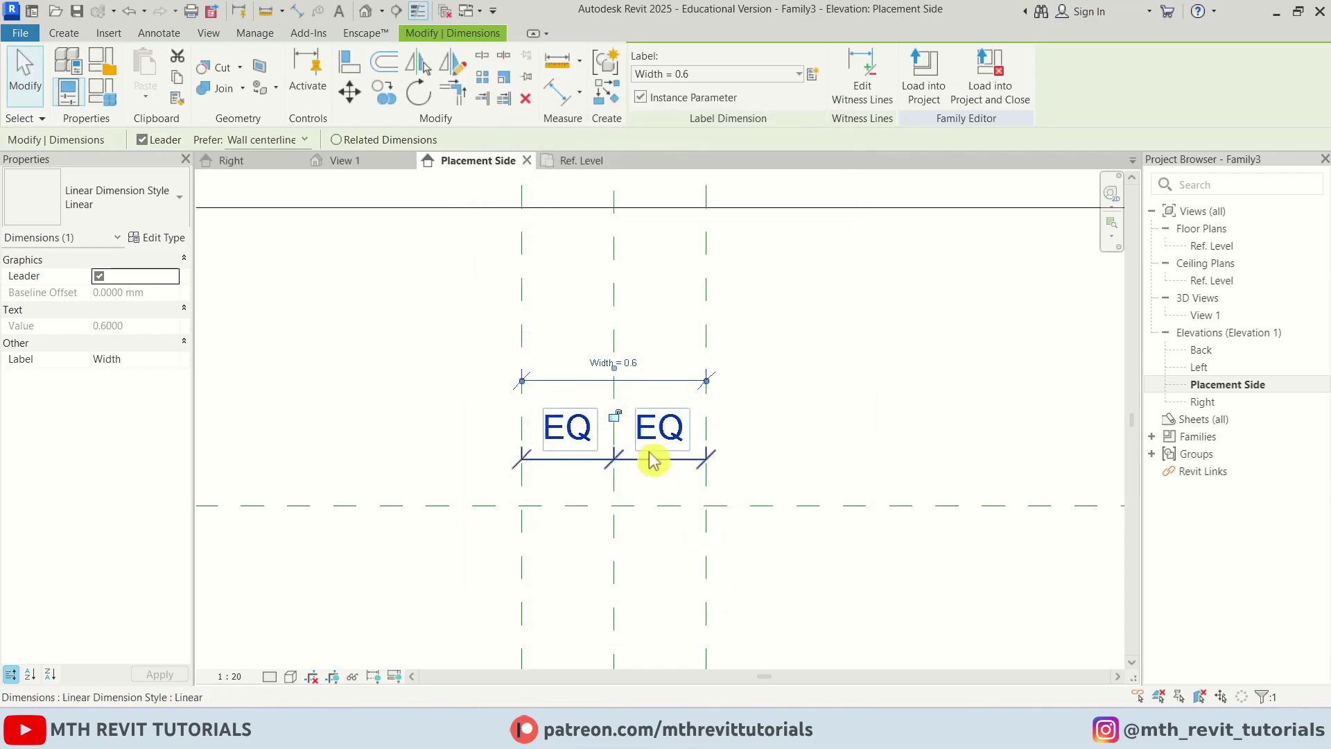
- Add an aligned dimension from the Ref. Level to the horizontal reference plane, placed just inside the wall's left end
{"action": "scroll", "coordinate": [648, 459], "scroll_direction": "down", "scroll_amount": 3}
{"action": "middle_click_drag", "start_coordinate": [547, 487], "coordinate": [550, 395]}
{"action": "left_click", "coordinate": [549, 402]}
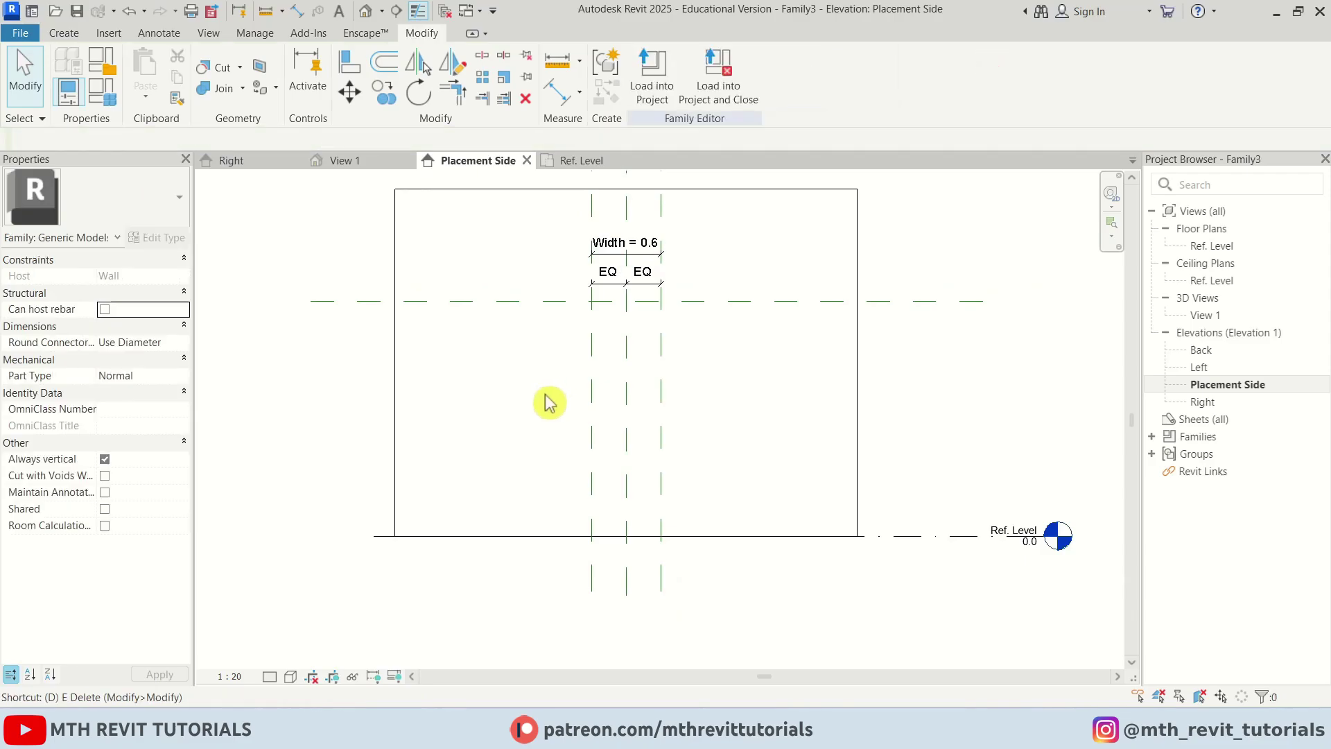
{"action": "key", "text": "d"}
{"action": "key", "text": "i"}
{"action": "left_click", "coordinate": [543, 537]}
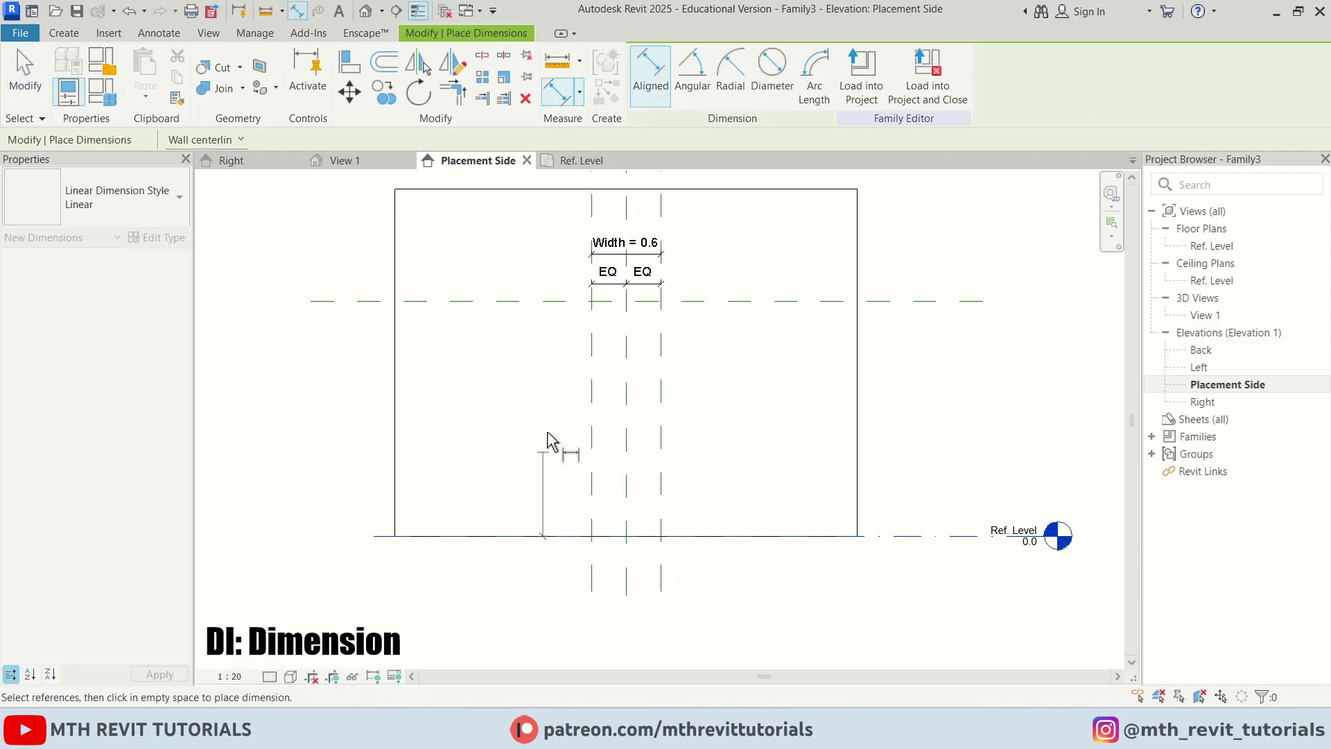
{"action": "left_click", "coordinate": [533, 301]}
{"action": "left_click", "coordinate": [463, 305]}
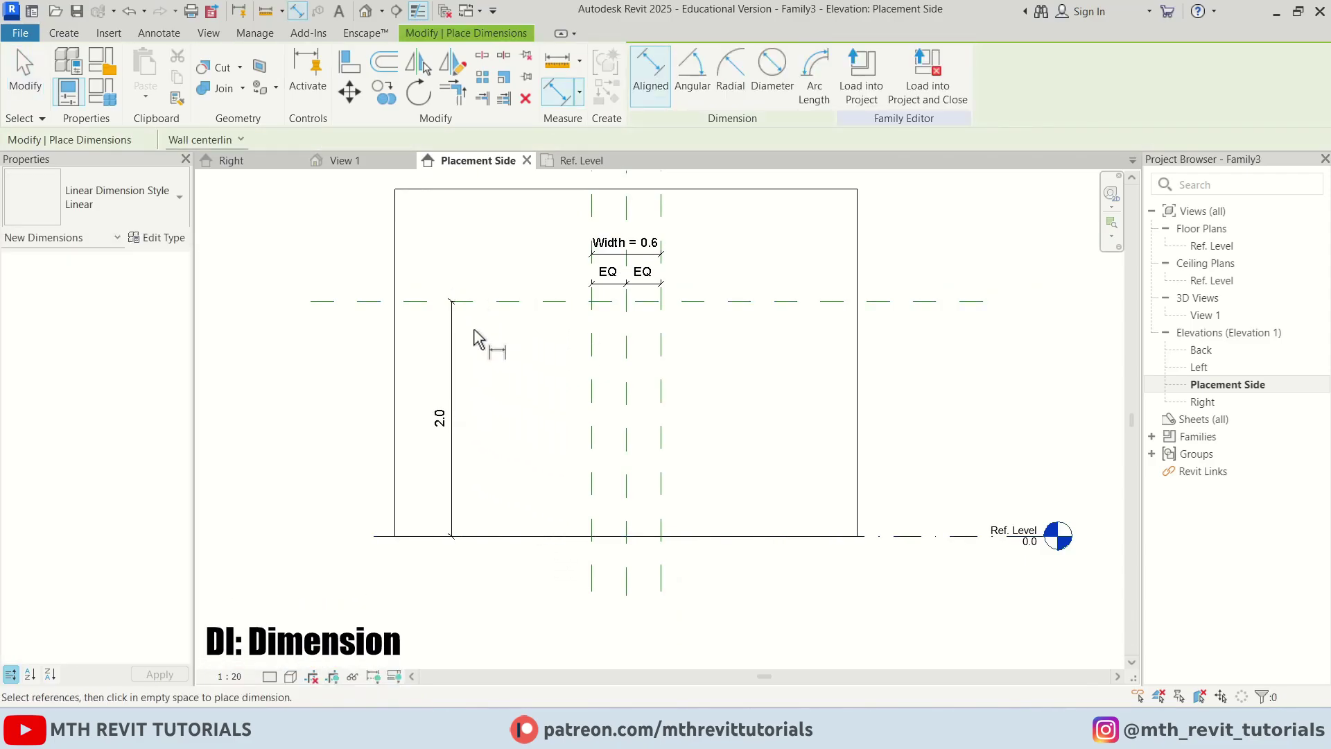
{"action": "key", "text": "Escape"}
- Label the vertical dimension above the Ref. Level with a new instance family parameter named Height
{"action": "scroll", "coordinate": [458, 356], "scroll_direction": "up", "scroll_amount": 2}
{"action": "left_click", "coordinate": [447, 358]}
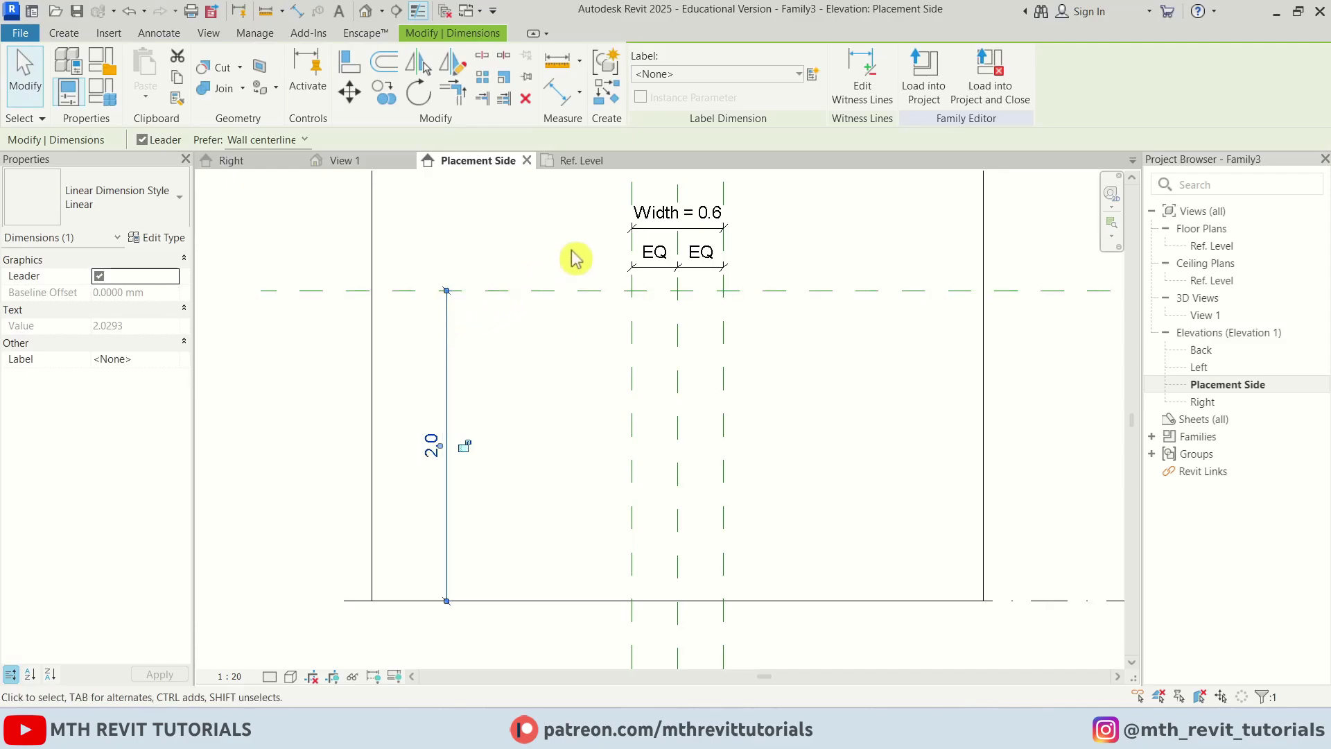
{"action": "left_click", "coordinate": [811, 80]}
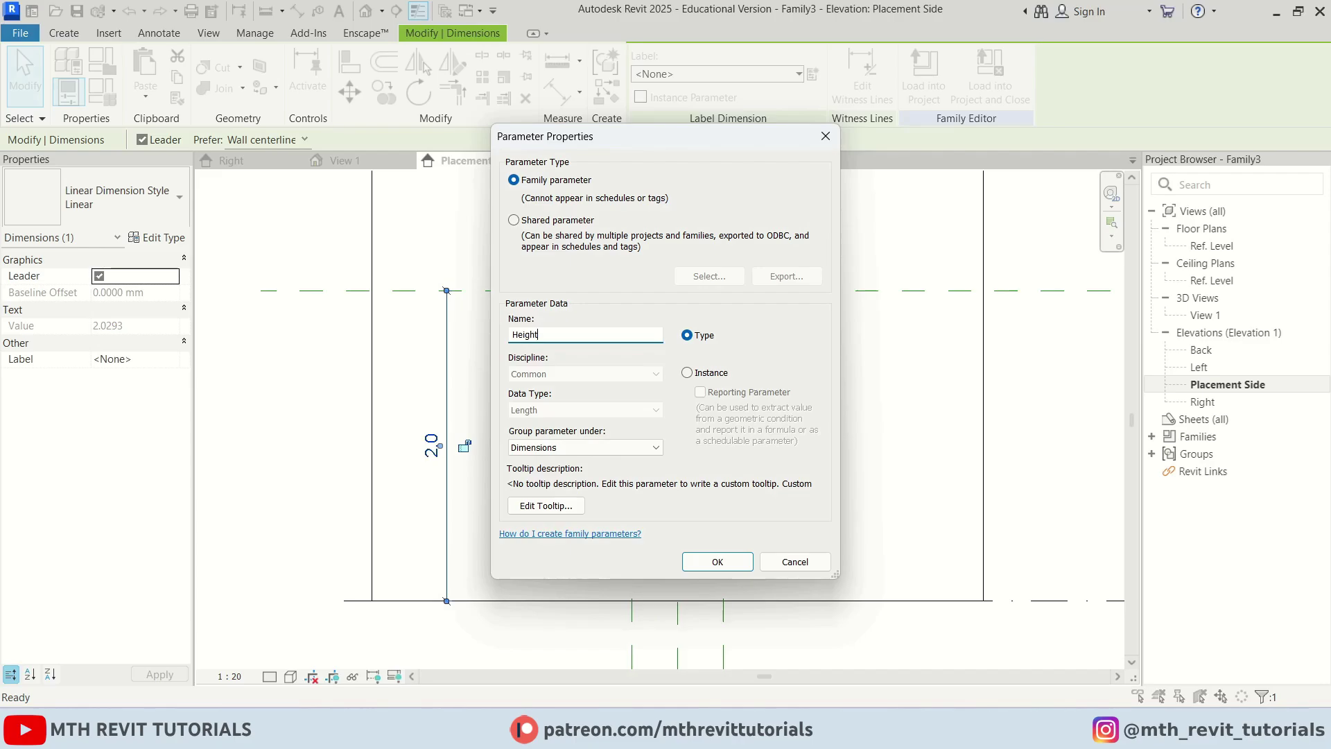
{"action": "left_click", "coordinate": [696, 377]}
{"action": "left_click", "coordinate": [717, 561]}
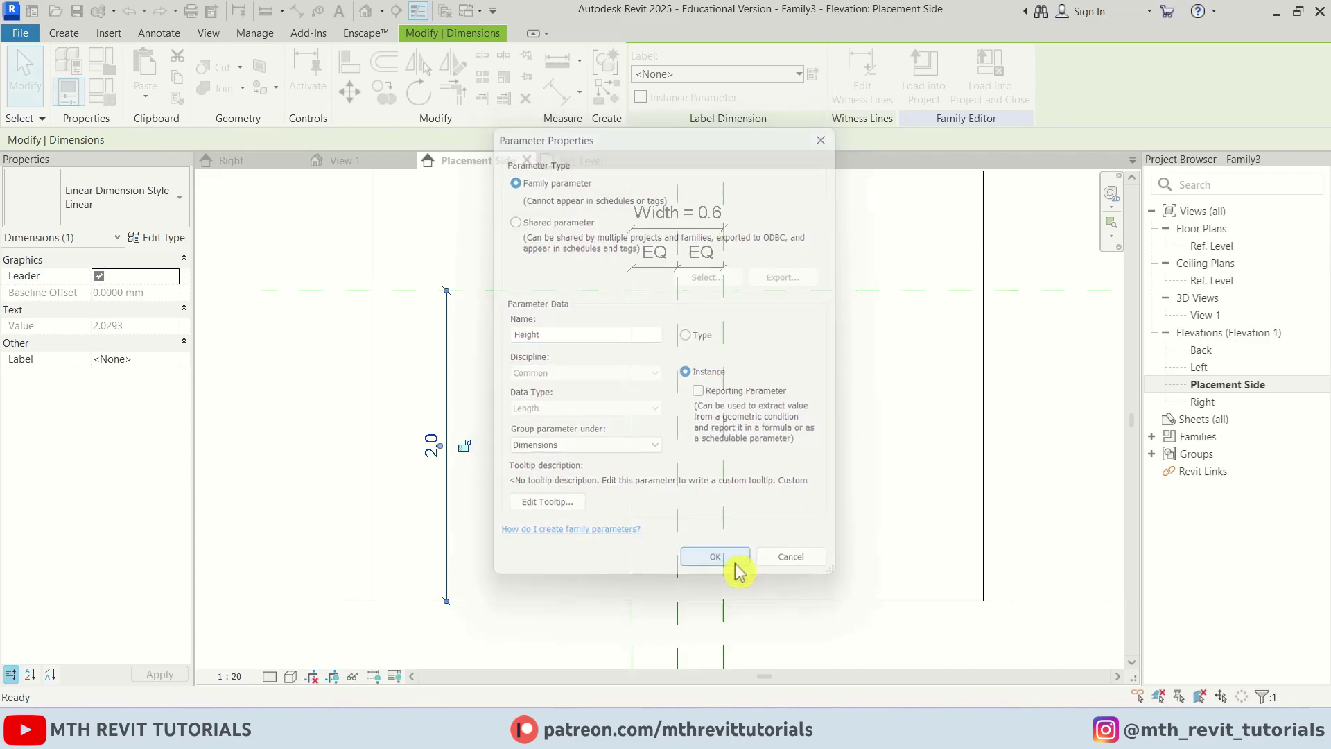
{"action": "left_click", "coordinate": [562, 494]}
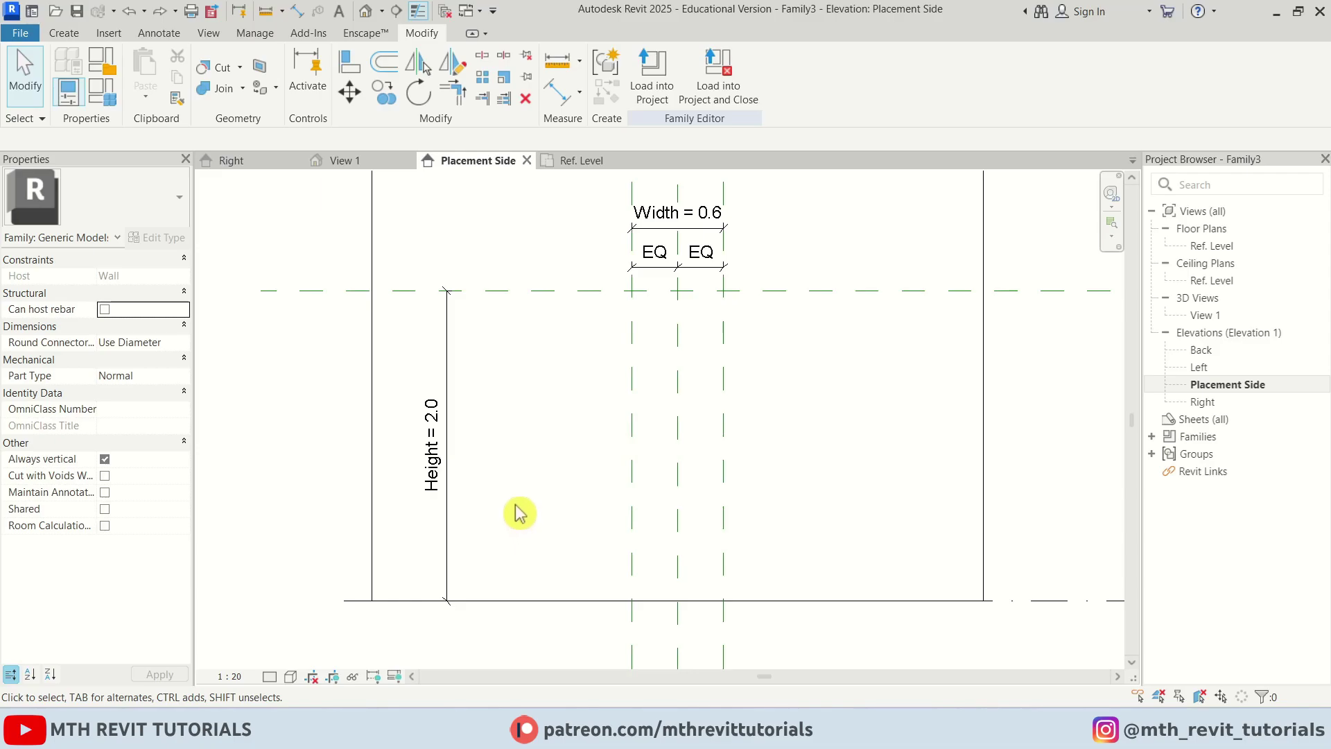
- Set the view scale to 1:10 and move the Height dimension closer to the wall's left end
{"action": "left_click", "coordinate": [231, 676]}
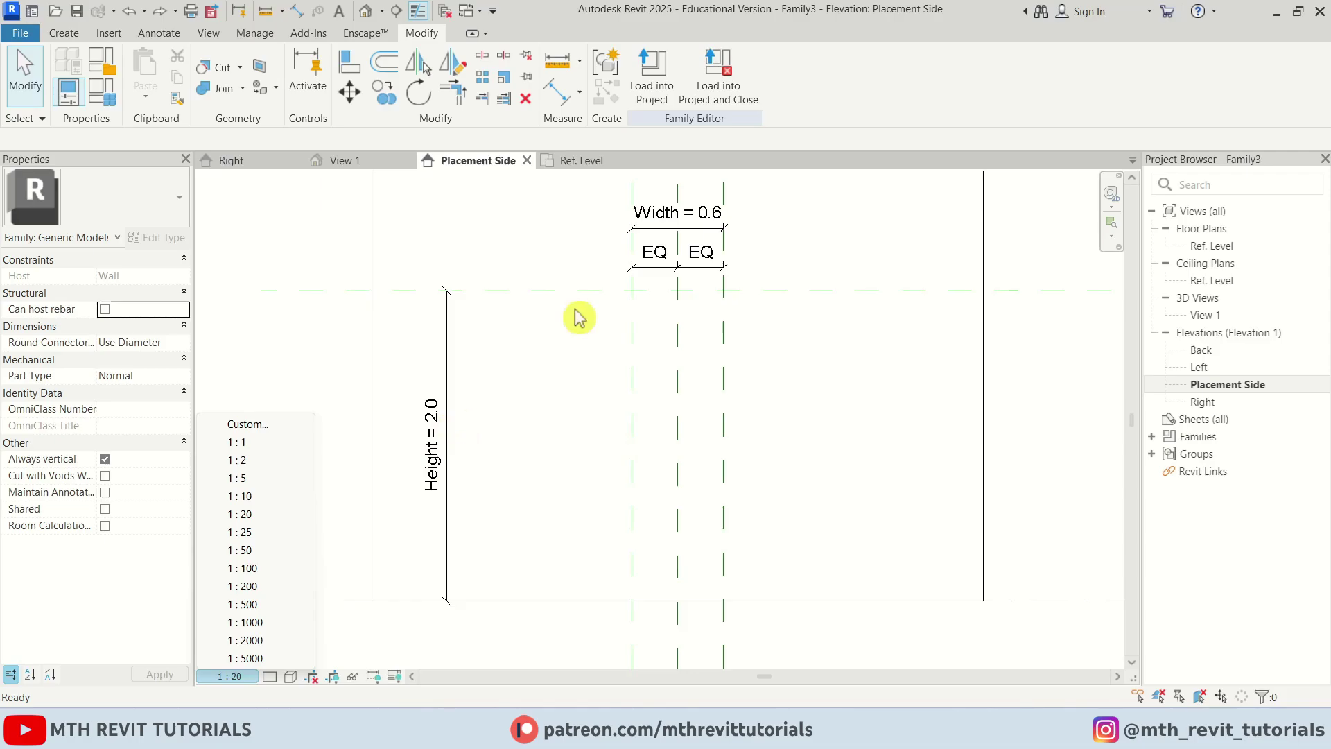
{"action": "left_click", "coordinate": [267, 495]}
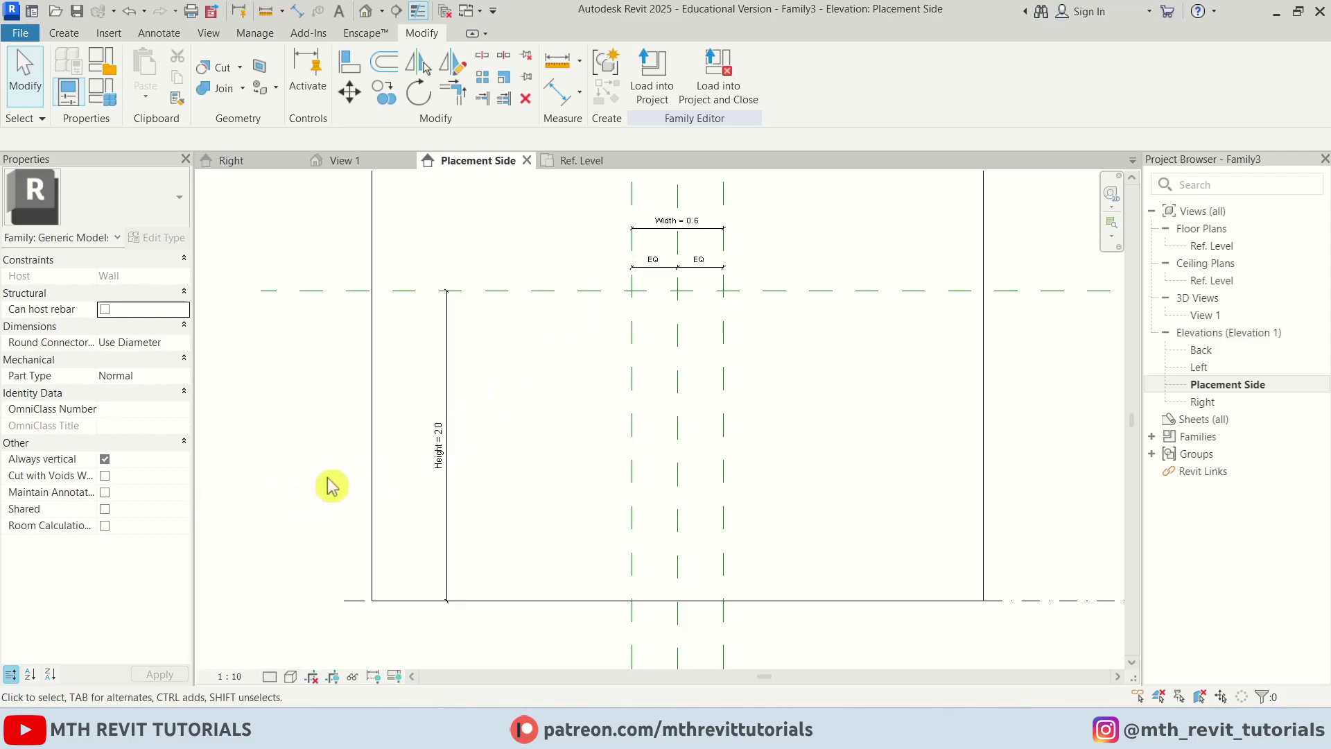
{"action": "left_click", "coordinate": [443, 380]}
{"action": "left_click_drag", "start_coordinate": [442, 381], "coordinate": [415, 384]}
- Move the Width dimension and the EQ dimension string up toward the wall's top edge, keeping Width above the string
{"action": "middle_click_drag", "start_coordinate": [869, 347], "coordinate": [793, 476]}
{"action": "scroll", "coordinate": [669, 334], "scroll_direction": "up", "scroll_amount": 2}
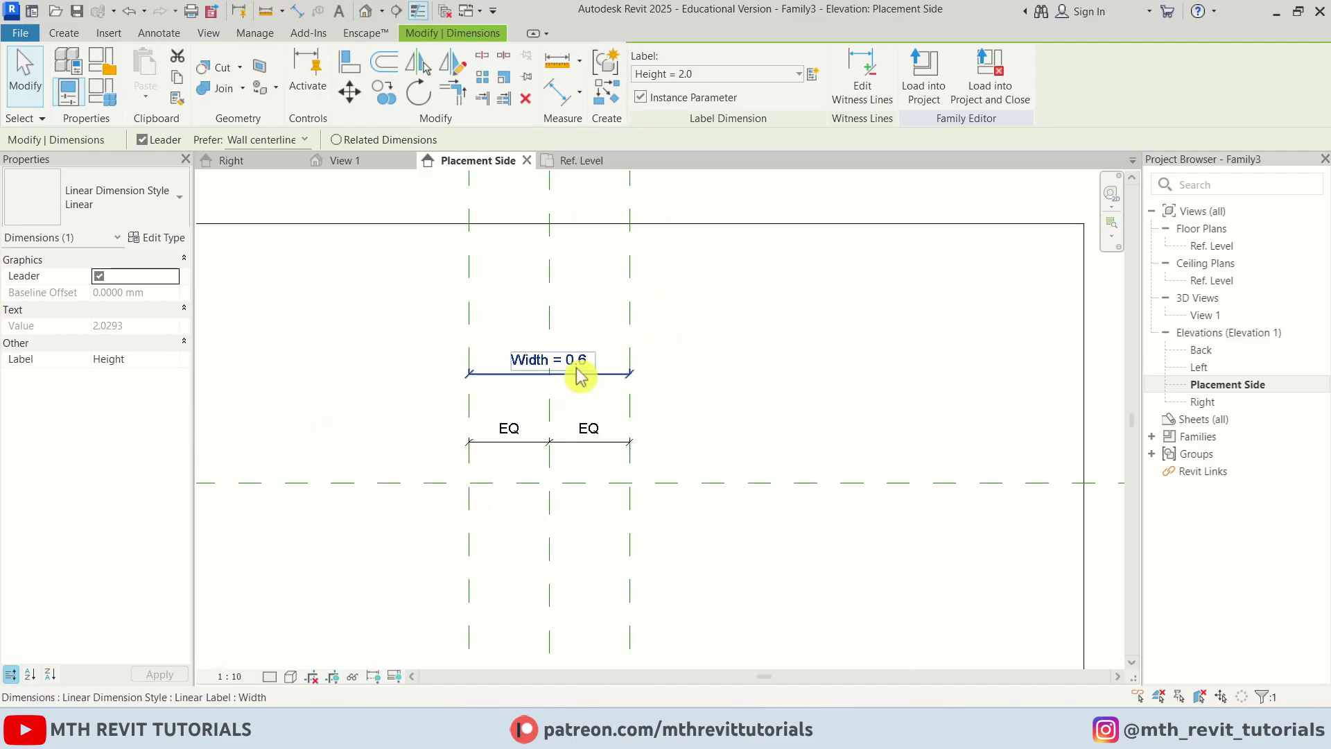
{"action": "left_click_drag", "start_coordinate": [580, 375], "coordinate": [580, 304]}
{"action": "left_click_drag", "start_coordinate": [595, 449], "coordinate": [592, 336]}
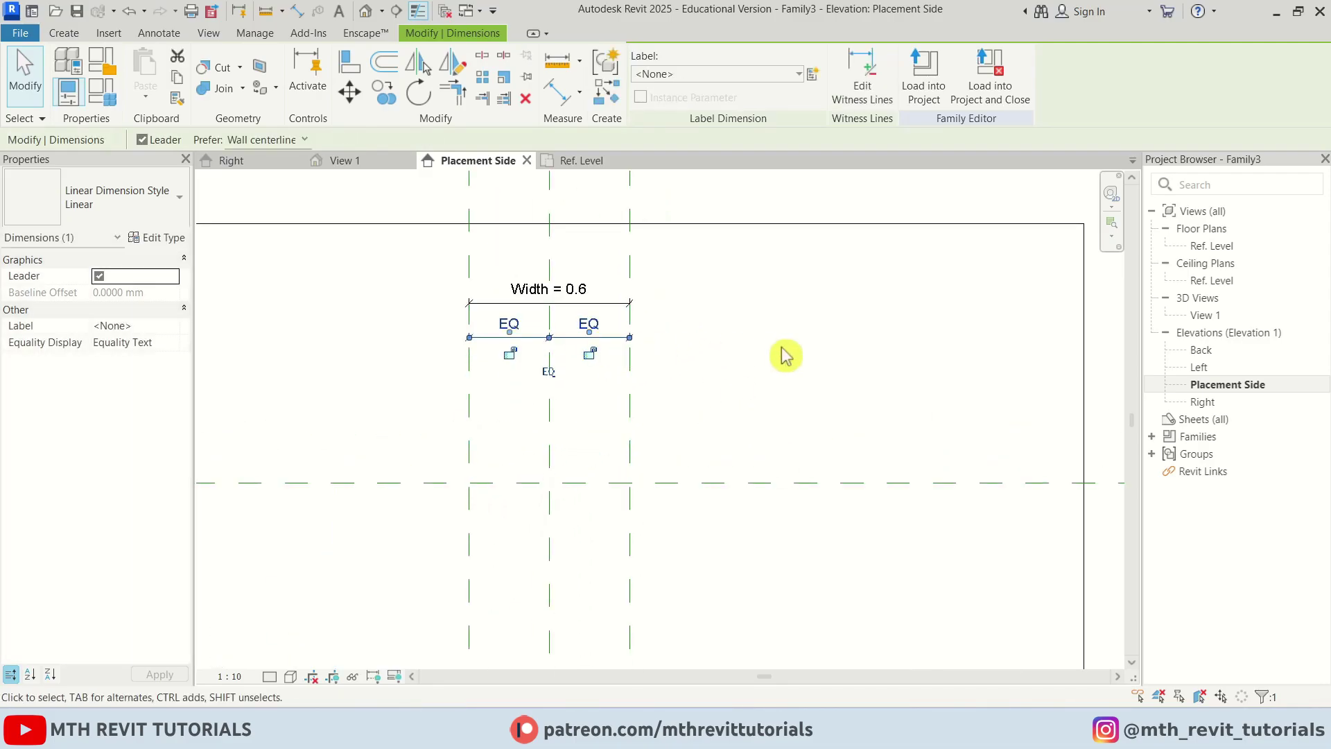
{"action": "left_click", "coordinate": [782, 354]}
- In the family types, set the Height parameter to 1.8 and the Width parameter to 1
{"action": "scroll", "coordinate": [586, 353], "scroll_direction": "down", "scroll_amount": 3}
{"action": "scroll", "coordinate": [624, 388], "scroll_direction": "up", "scroll_amount": 1}
{"action": "middle_click_drag", "start_coordinate": [642, 417], "coordinate": [641, 380]}
{"action": "scroll", "coordinate": [621, 389], "scroll_direction": "up", "scroll_amount": 1}
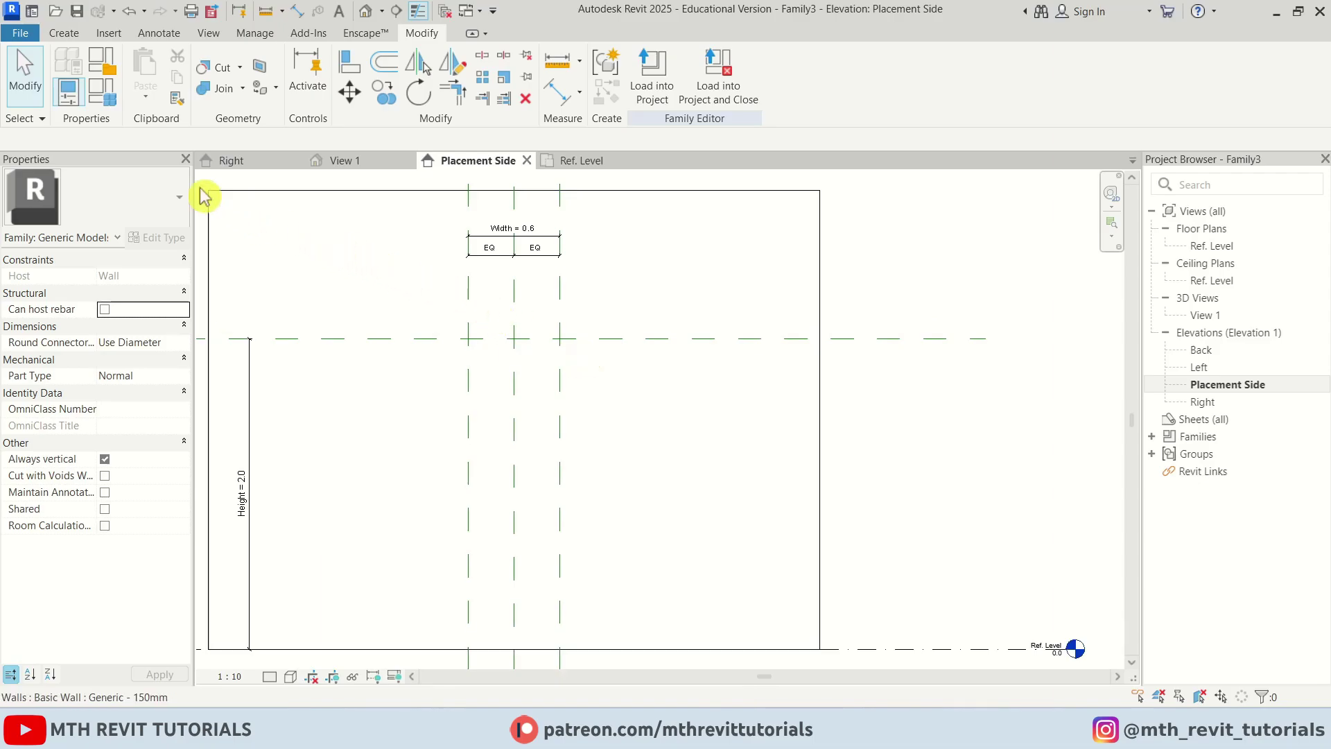
{"action": "left_click", "coordinate": [105, 97]}
{"action": "left_click_drag", "start_coordinate": [540, 144], "coordinate": [824, 179]}
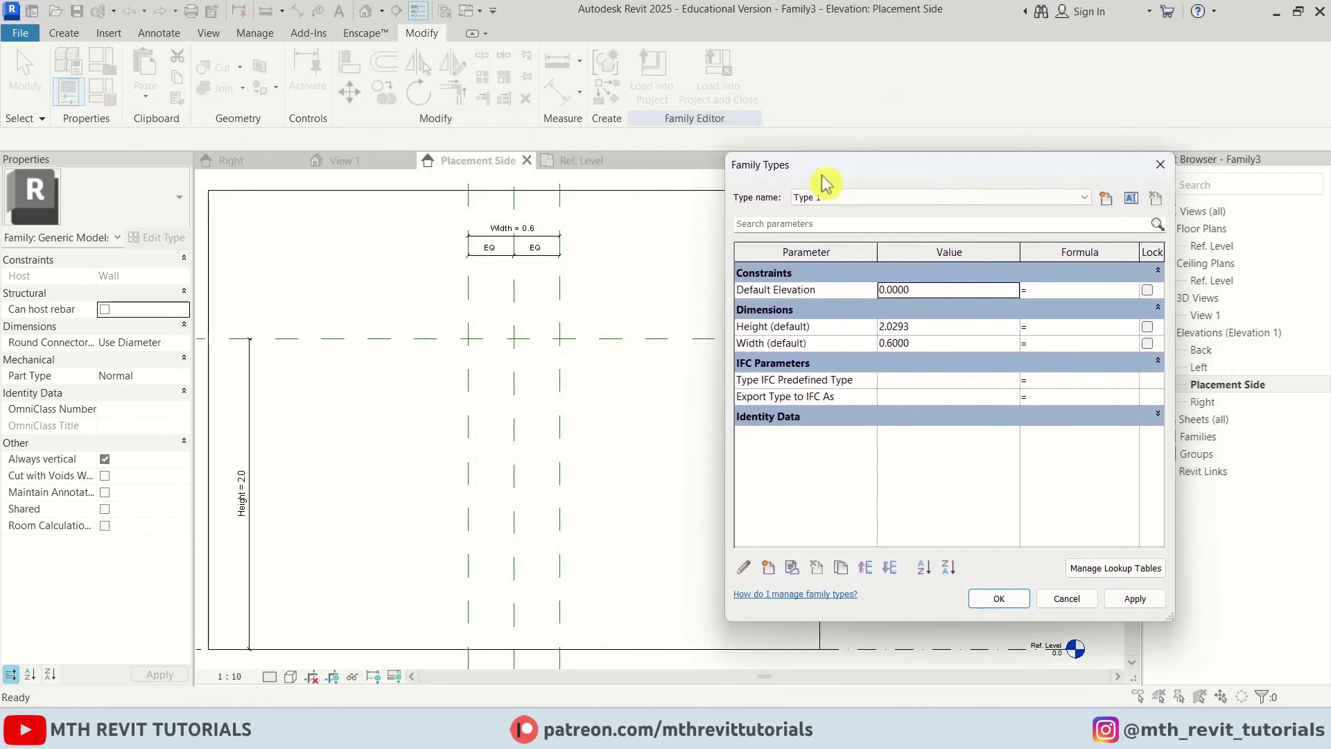
{"action": "left_click", "coordinate": [935, 327]}
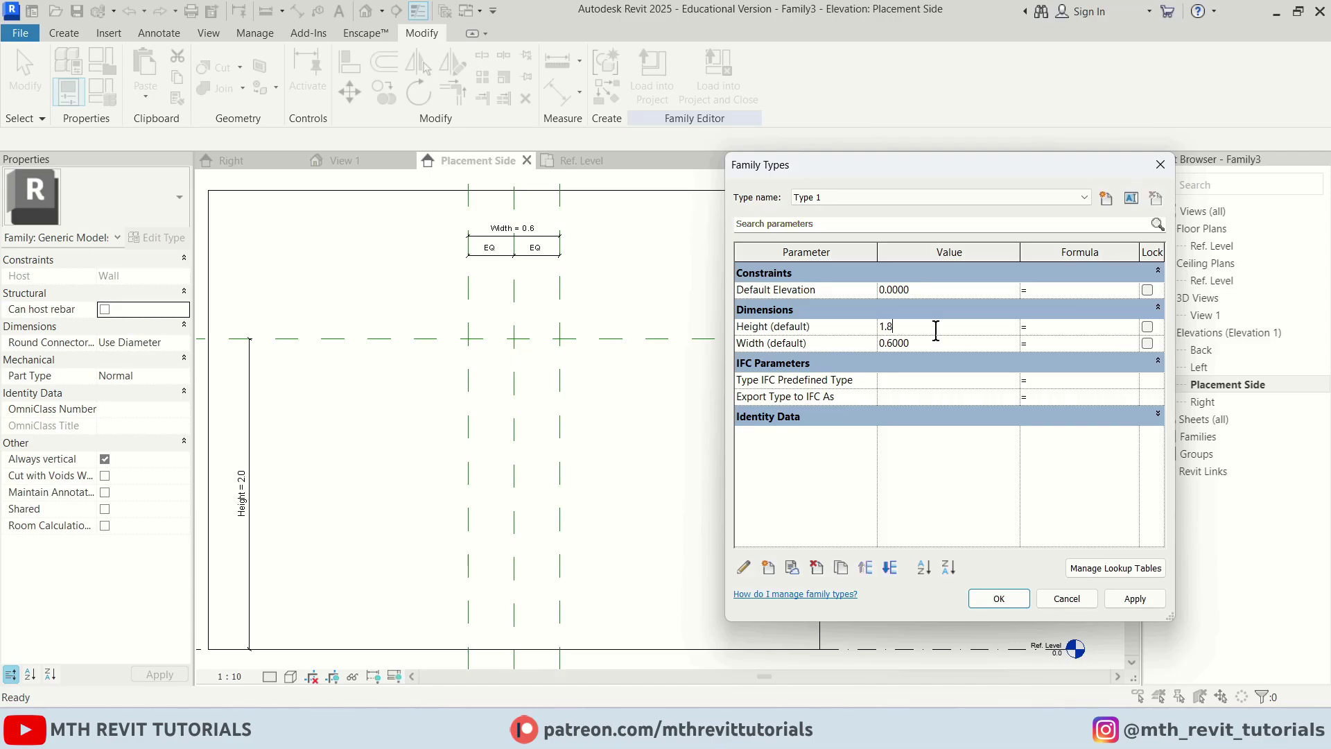
{"action": "left_click", "coordinate": [949, 347]}
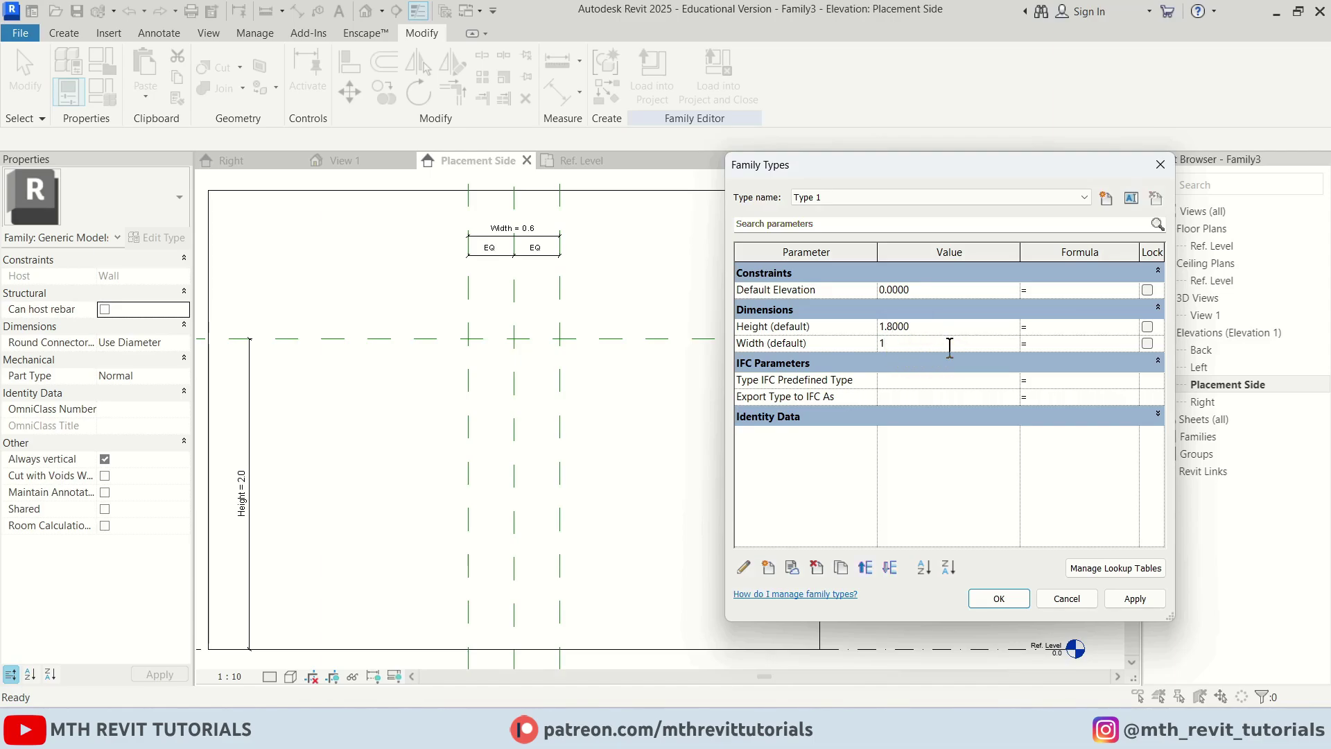
{"action": "left_click", "coordinate": [990, 609]}
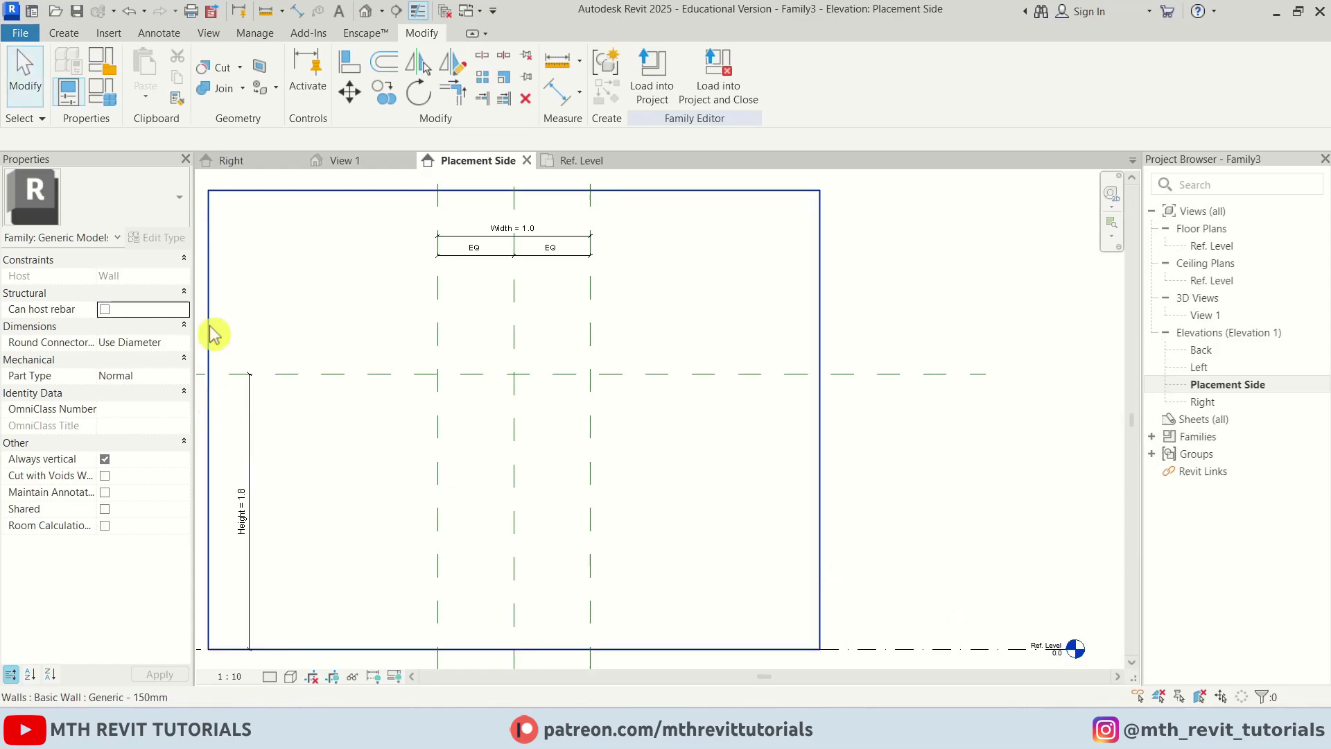
- In the Ref. Level floor plan, draw a horizontal reference plane about 0.36 m above the wall's upper face, crossing the three vertical planes
{"action": "middle_click_drag", "start_coordinate": [500, 328], "coordinate": [518, 346]}
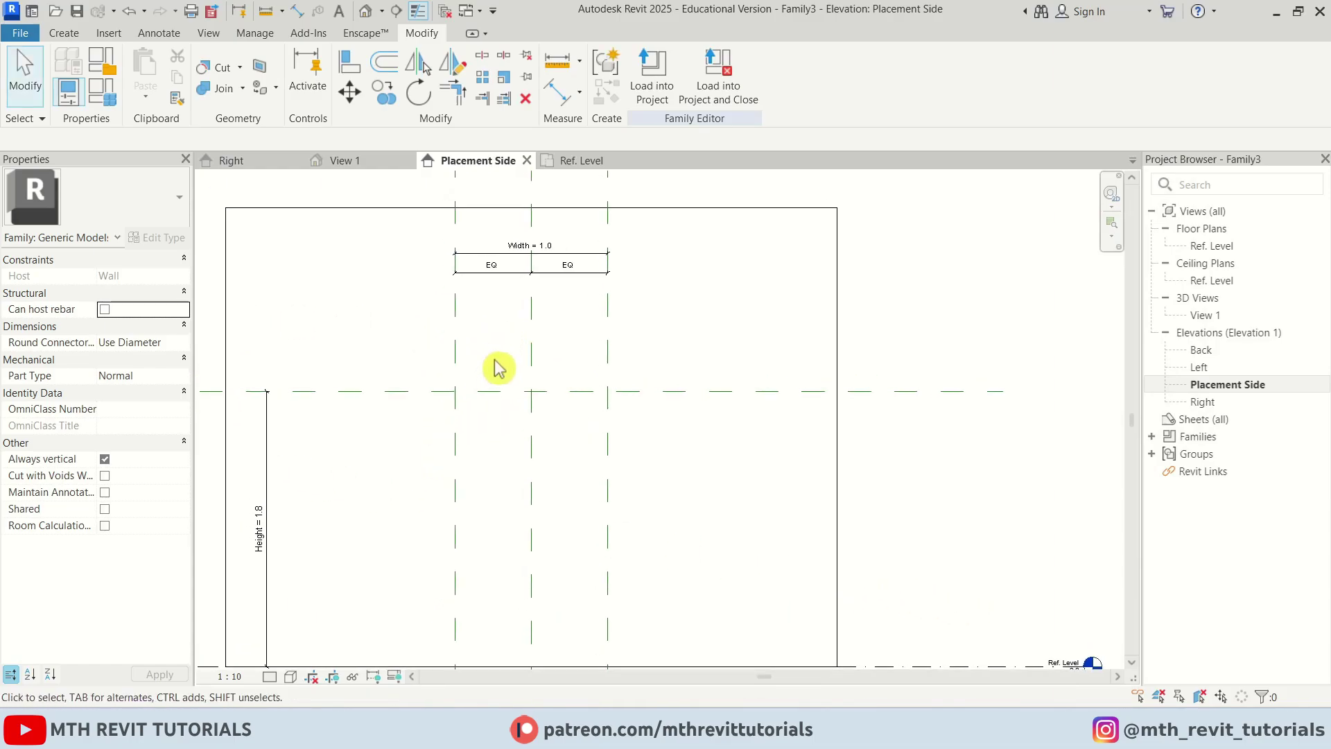
{"action": "left_click", "coordinate": [581, 165]}
{"action": "middle_click_drag", "start_coordinate": [647, 488], "coordinate": [589, 464]}
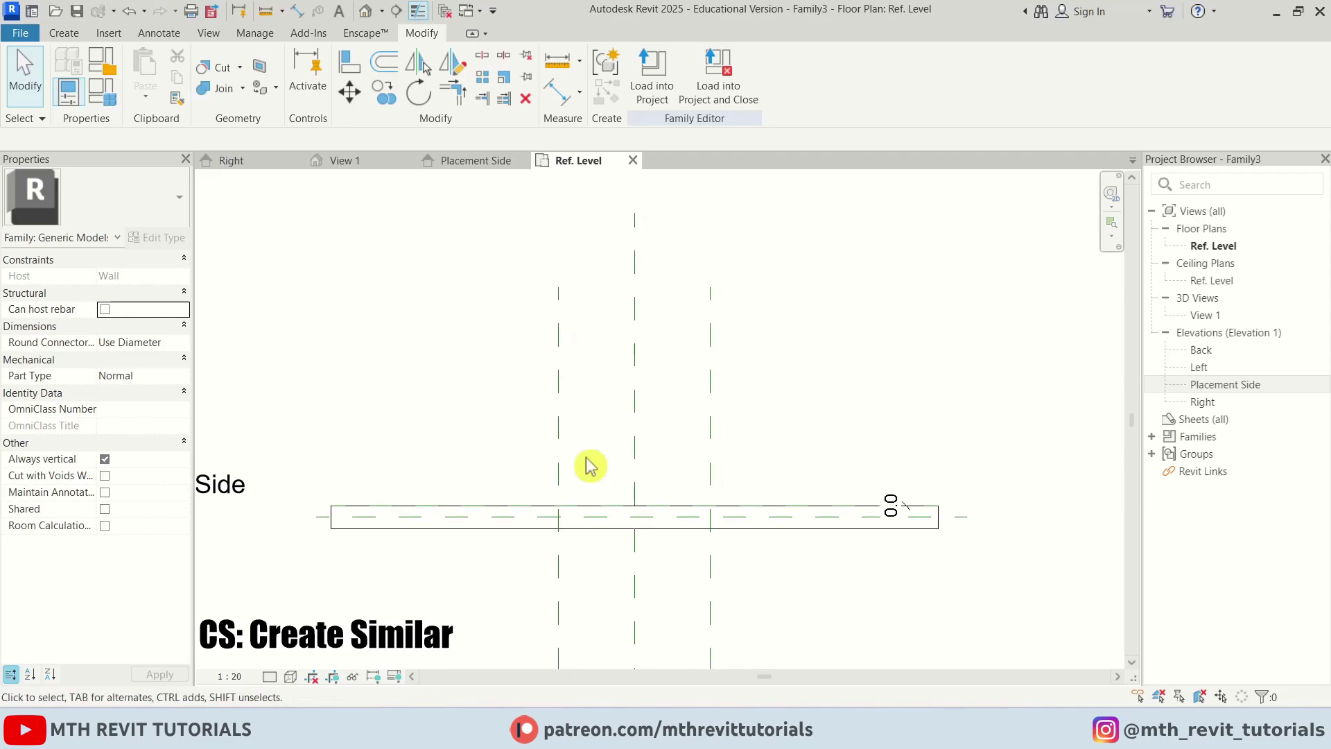
{"action": "left_click", "coordinate": [559, 467]}
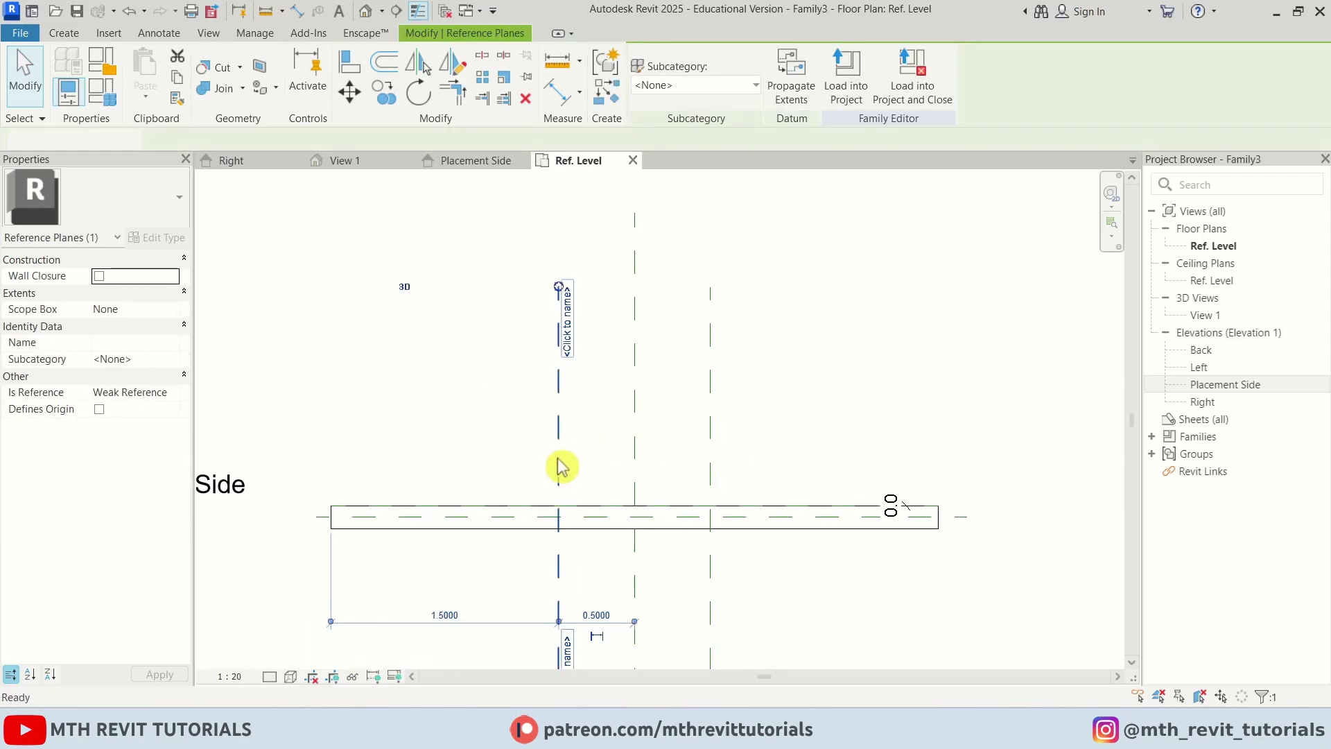
{"action": "key", "text": "c"}
{"action": "key", "text": "s"}
{"action": "left_click", "coordinate": [420, 451]}
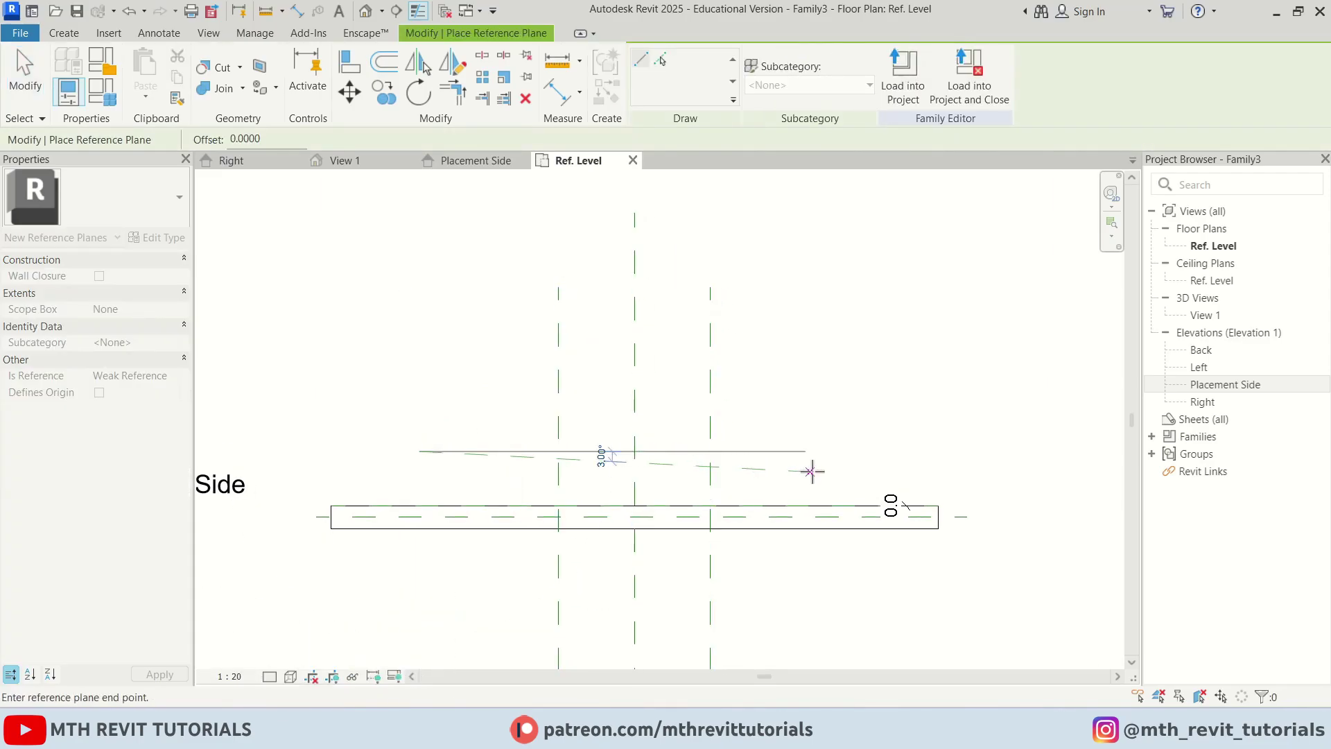
{"action": "left_click", "coordinate": [818, 451]}
{"action": "key", "text": "Escape"}
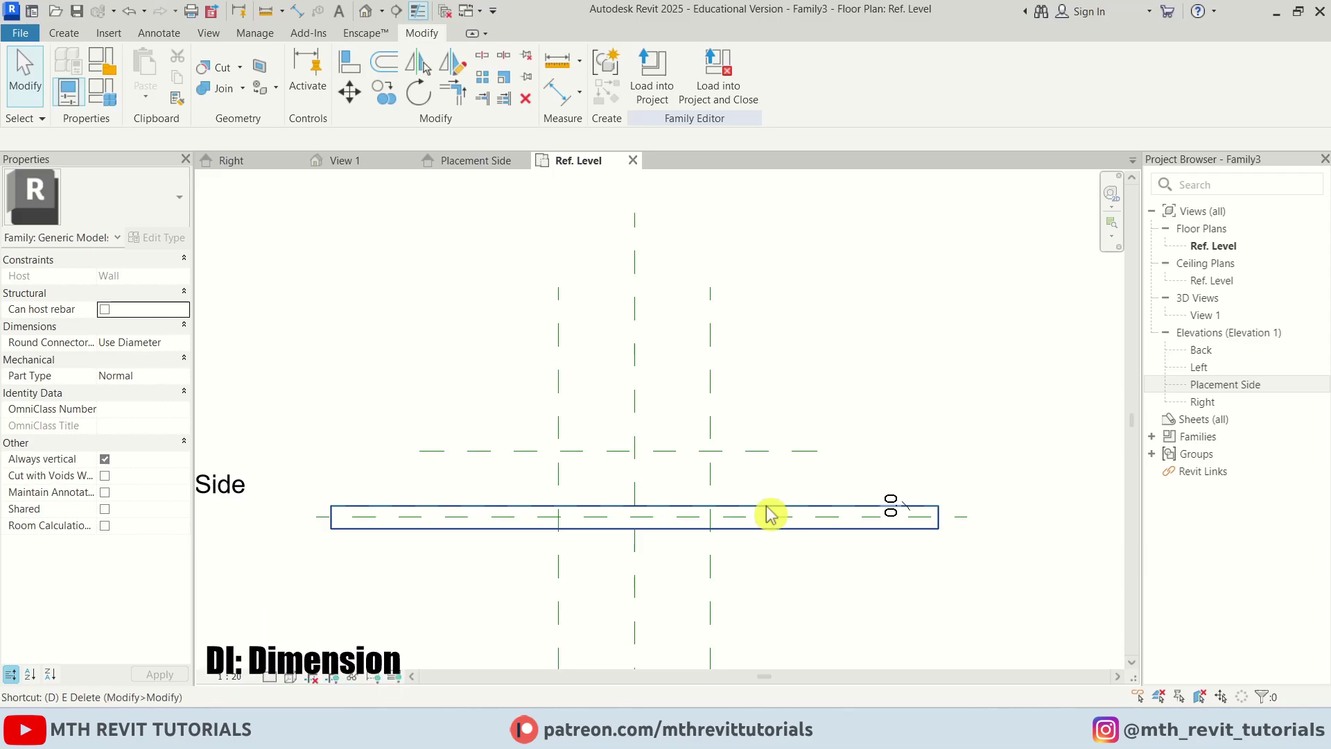
- Add an aligned dimension between the Back reference plane on the wall face and the new horizontal reference plane
{"action": "key", "text": "d"}
{"action": "key", "text": "i"}
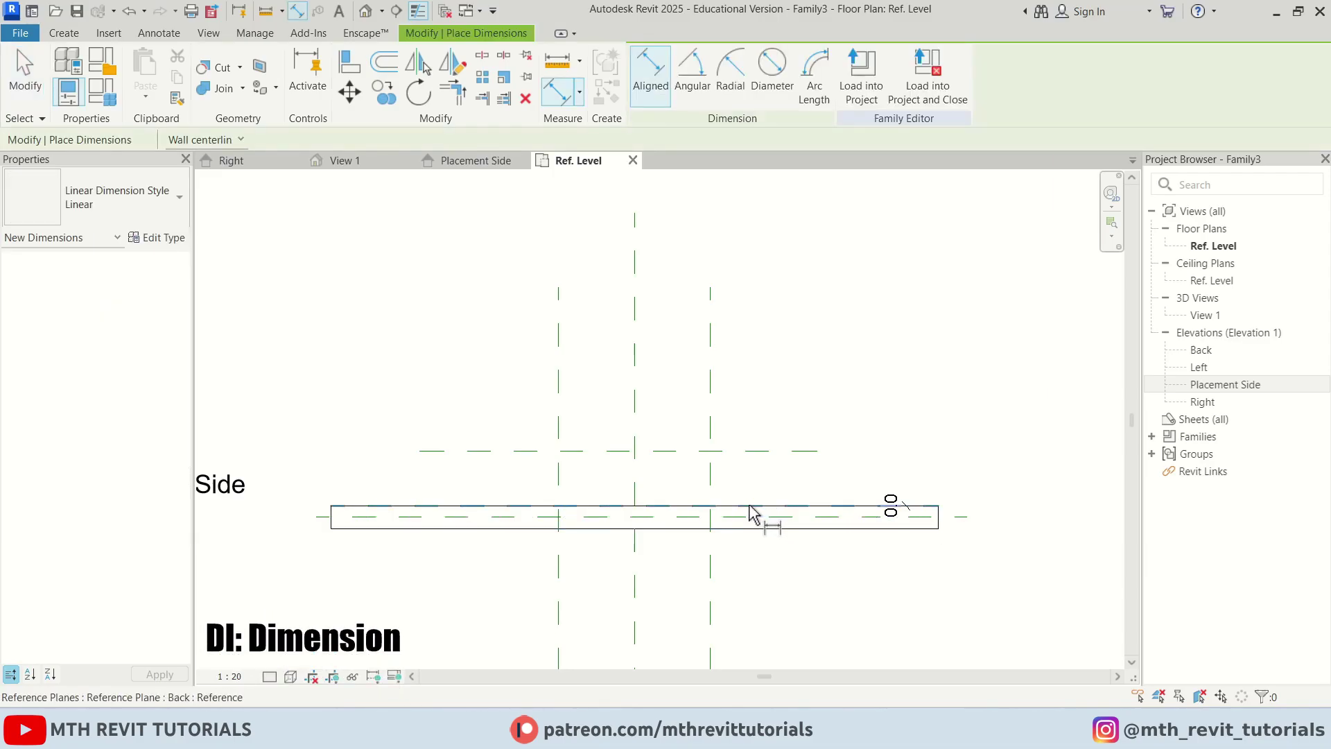
{"action": "scroll", "coordinate": [750, 513], "scroll_direction": "up", "scroll_amount": 2}
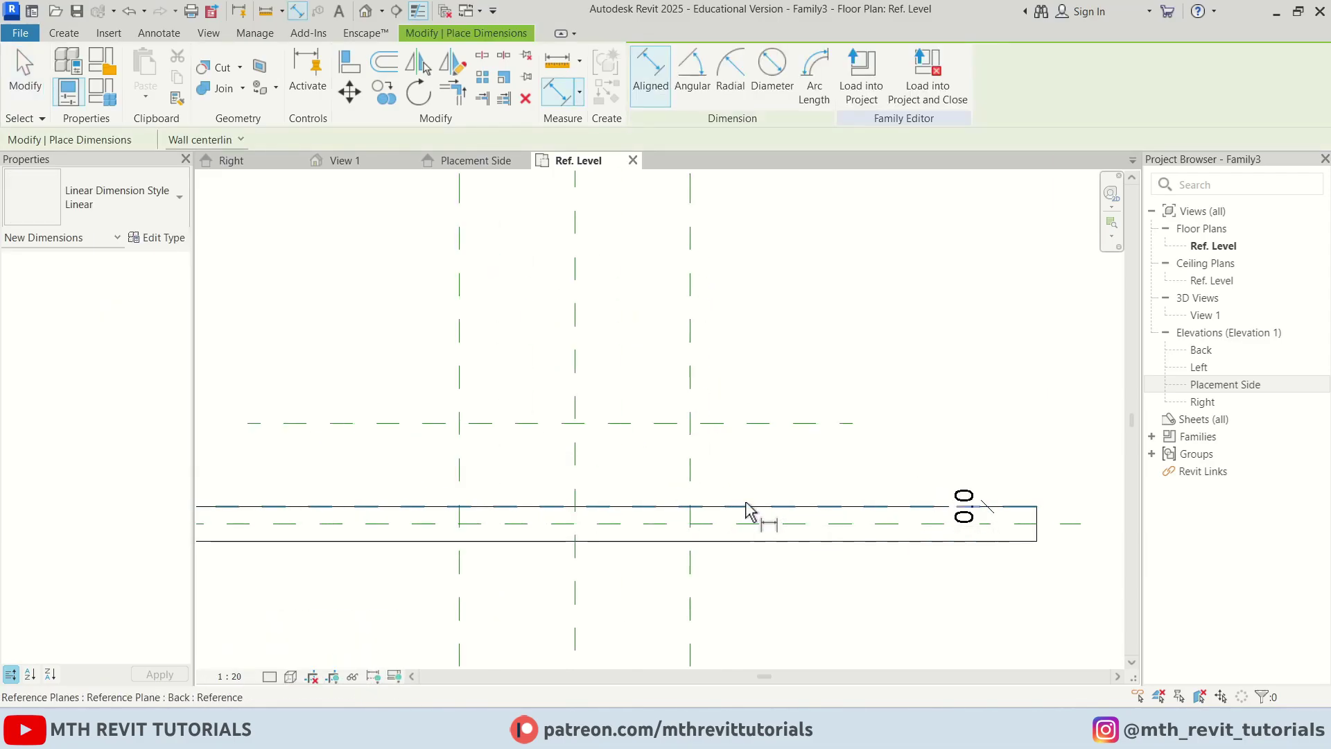
{"action": "left_click", "coordinate": [748, 506]}
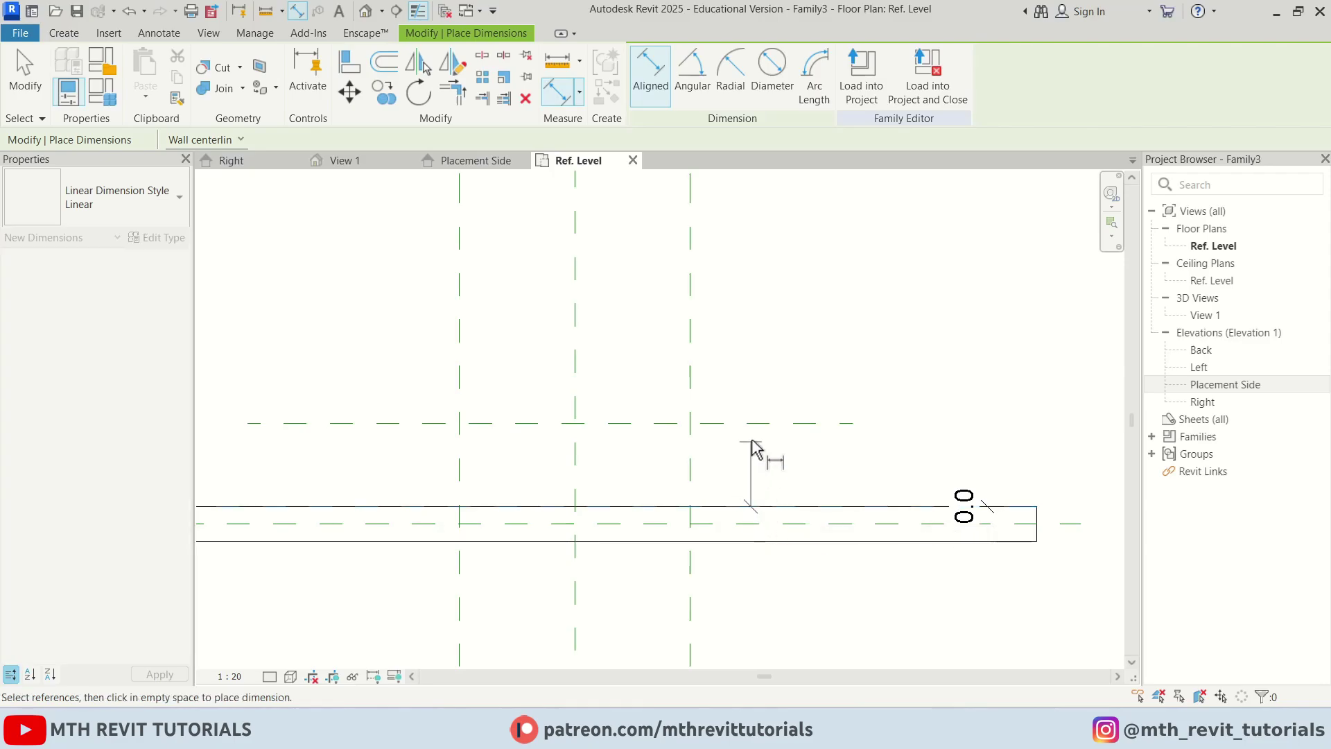
{"action": "left_click", "coordinate": [762, 424]}
{"action": "key", "text": "Escape"}
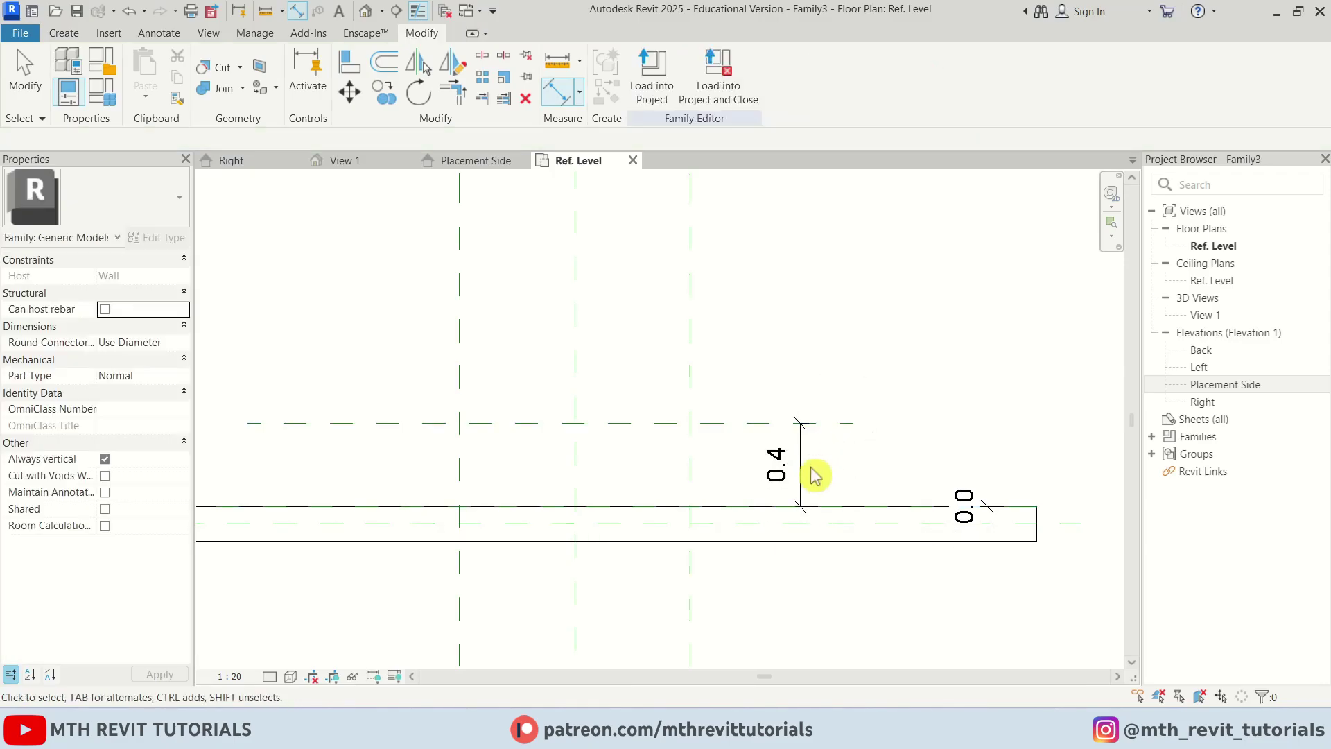
{"action": "left_click", "coordinate": [799, 473]}
{"action": "key", "text": "Escape"}
- Label the dimension between the wall face and the horizontal reference plane with a new type family parameter named Depth
{"action": "left_click", "coordinate": [800, 467]}
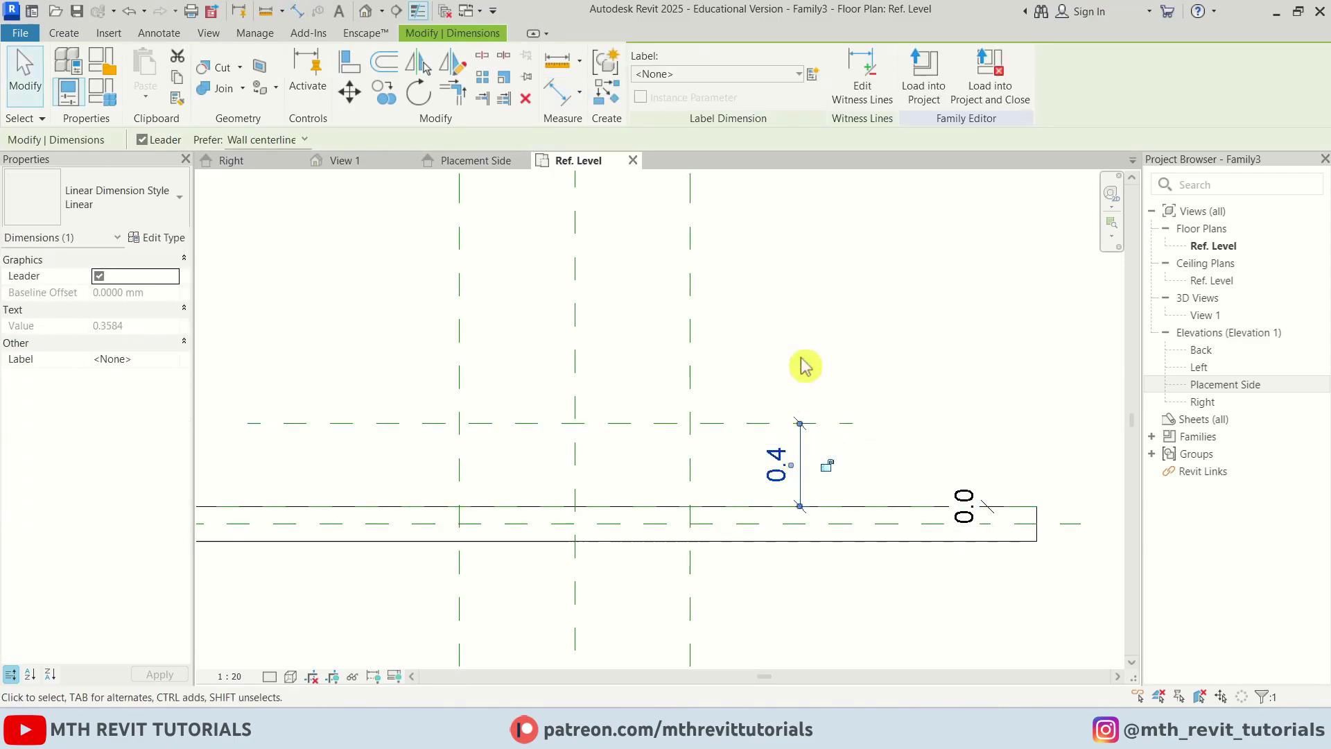
{"action": "left_click", "coordinate": [816, 75]}
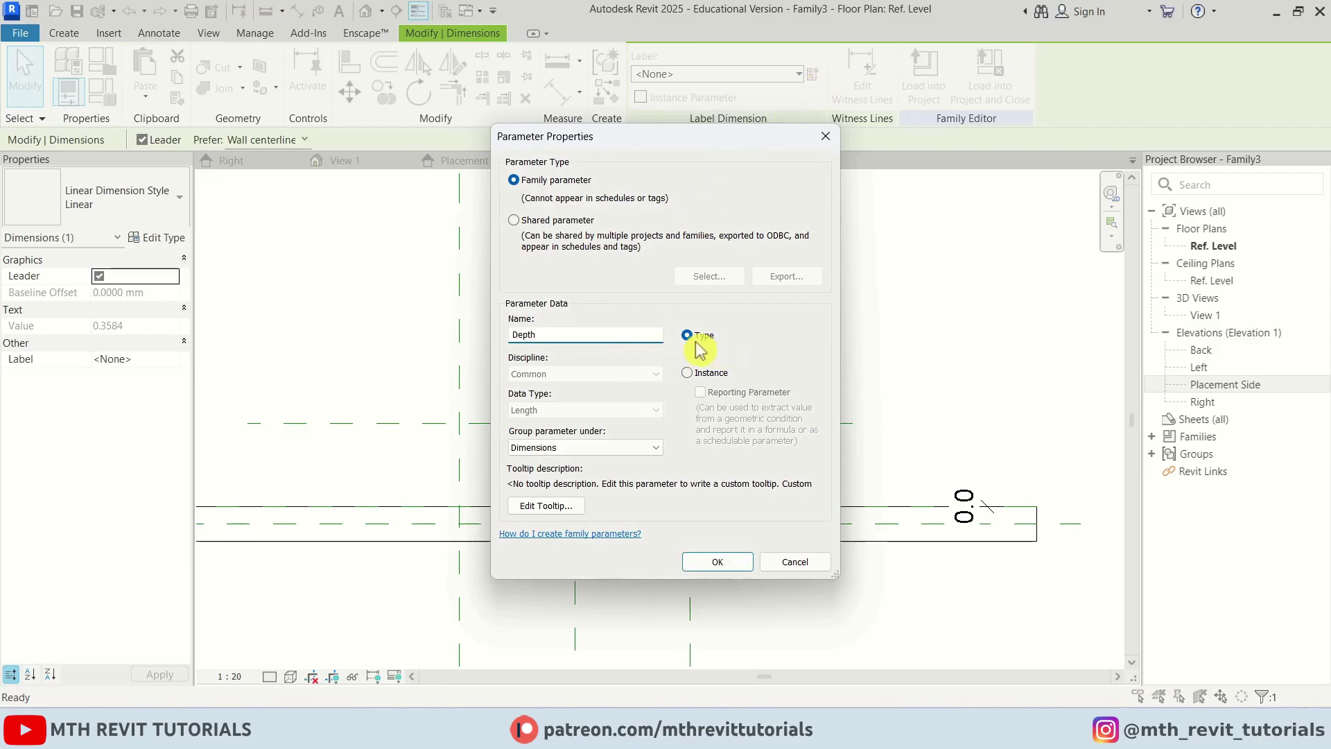
{"action": "left_click", "coordinate": [718, 562]}
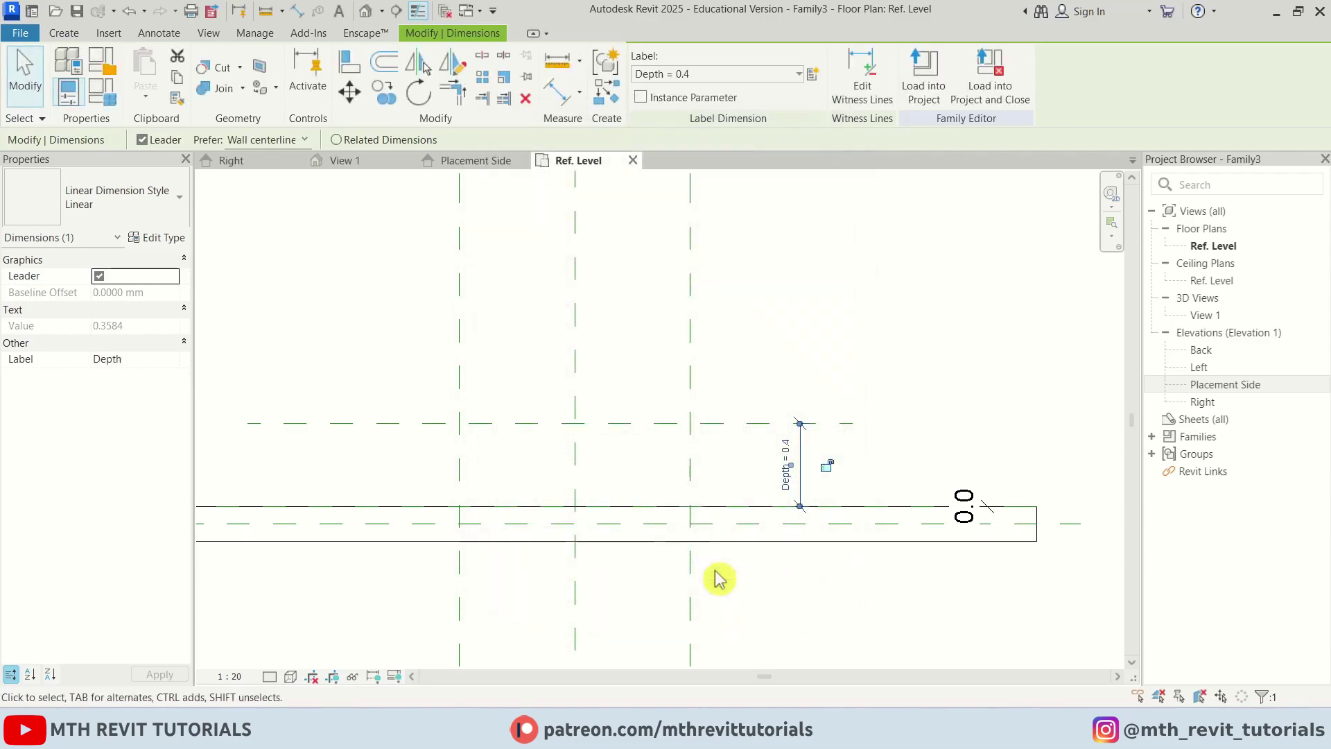
{"action": "left_click", "coordinate": [804, 335]}
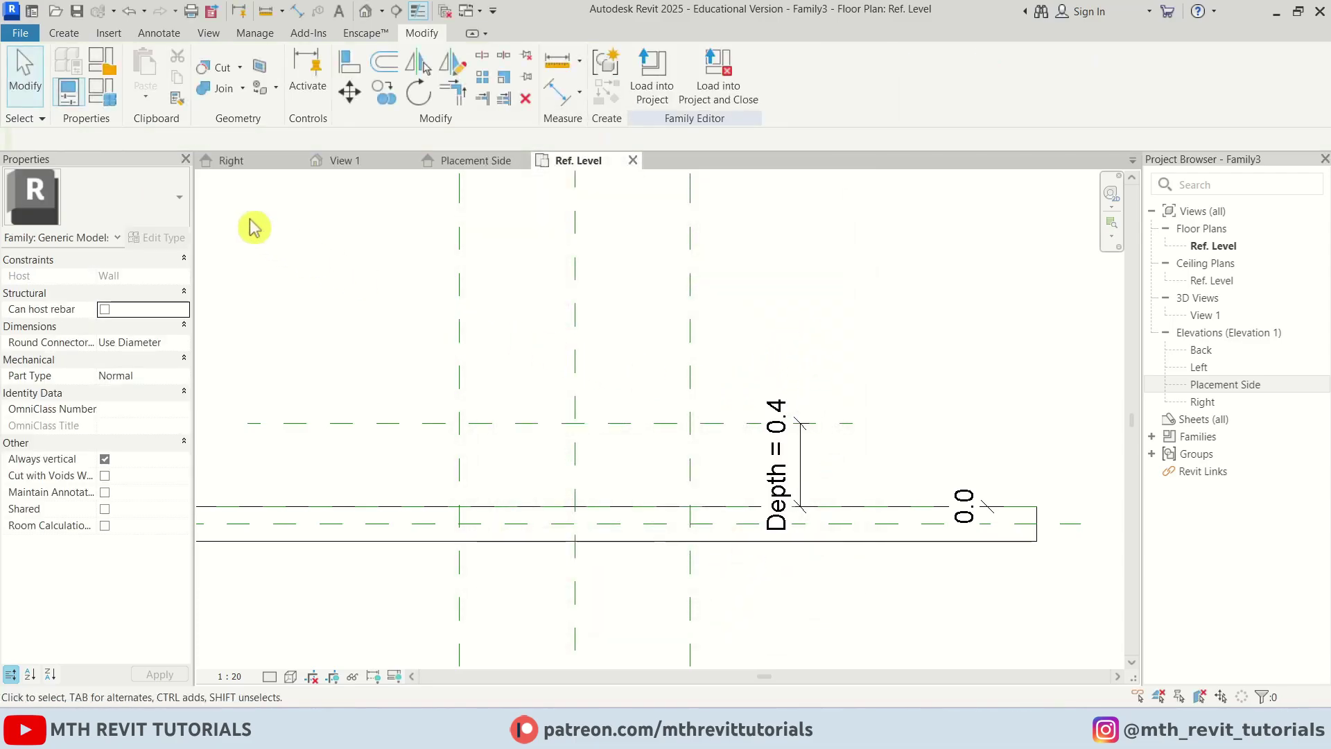
- Set the Depth parameter to 30 cm in the family types and apply it
{"action": "left_click", "coordinate": [102, 92]}
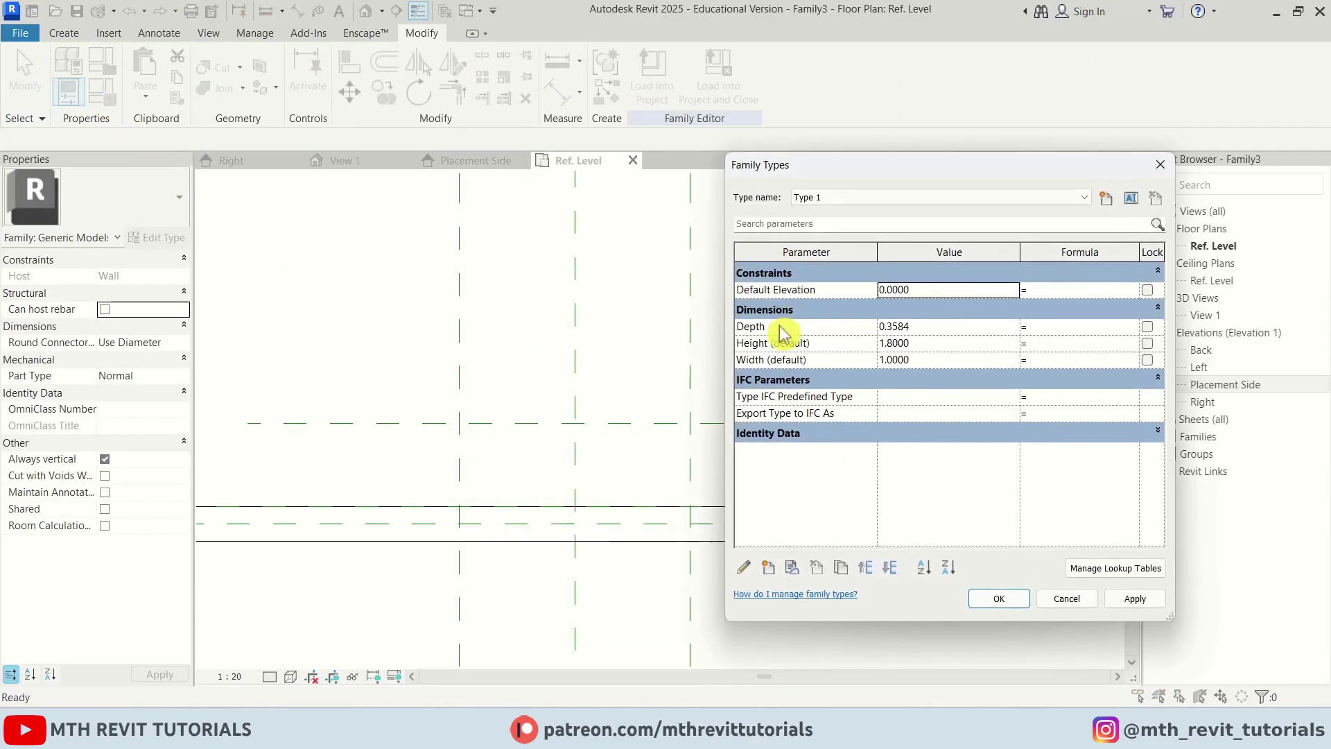
{"action": "left_click", "coordinate": [931, 328]}
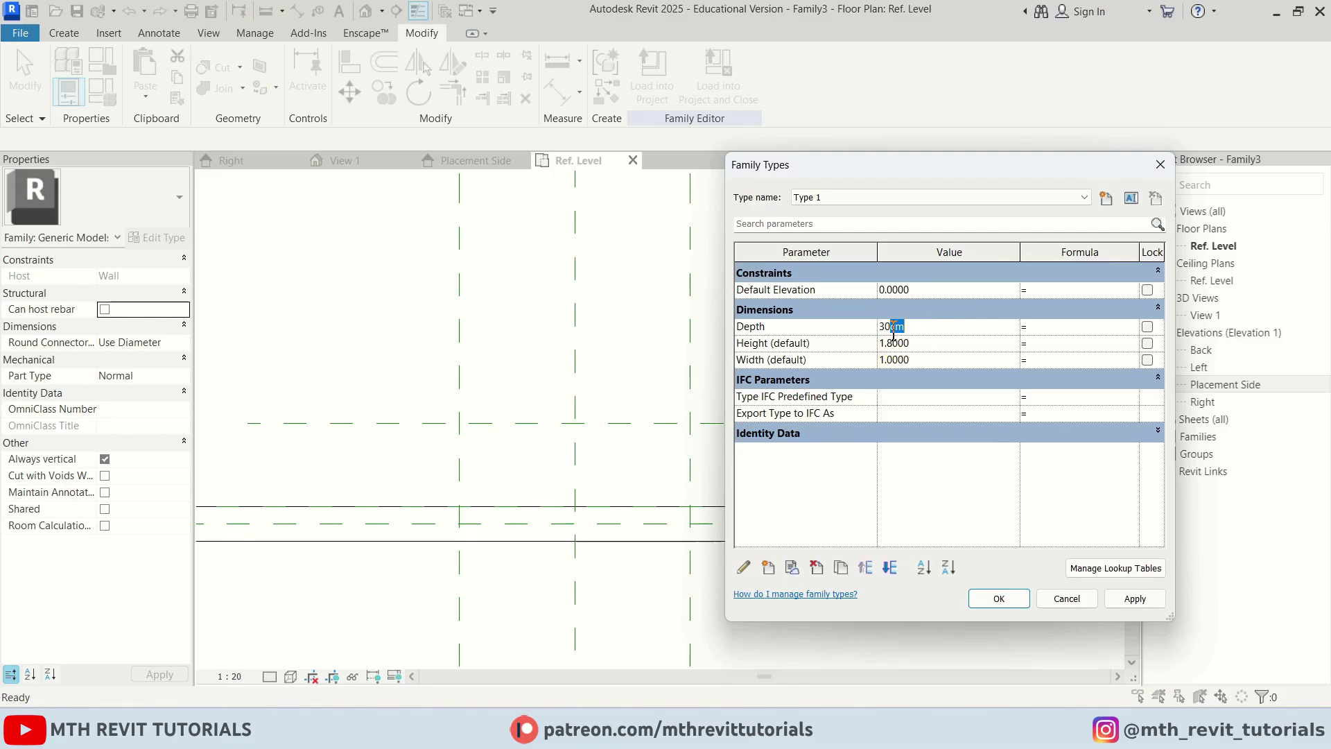
{"action": "type", "text": "30cm"}
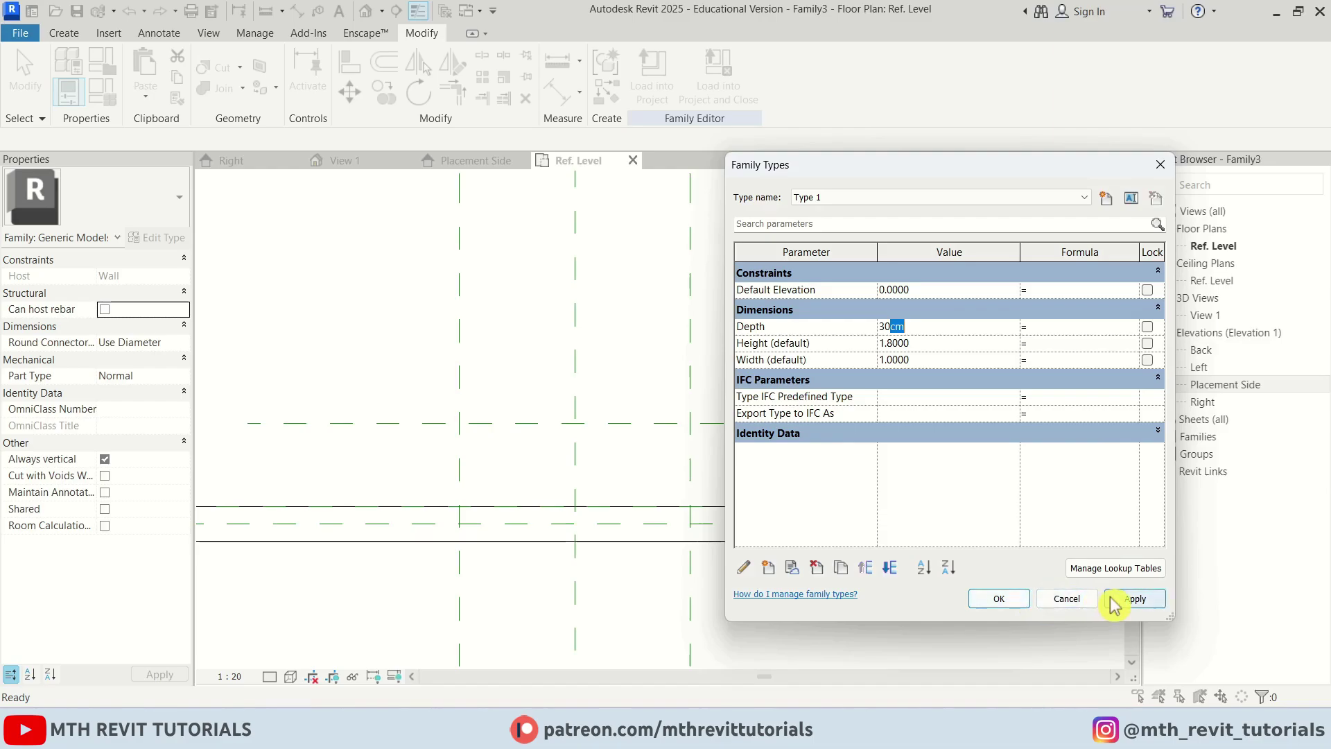
{"action": "left_click", "coordinate": [1127, 601]}
{"action": "left_click", "coordinate": [979, 598]}
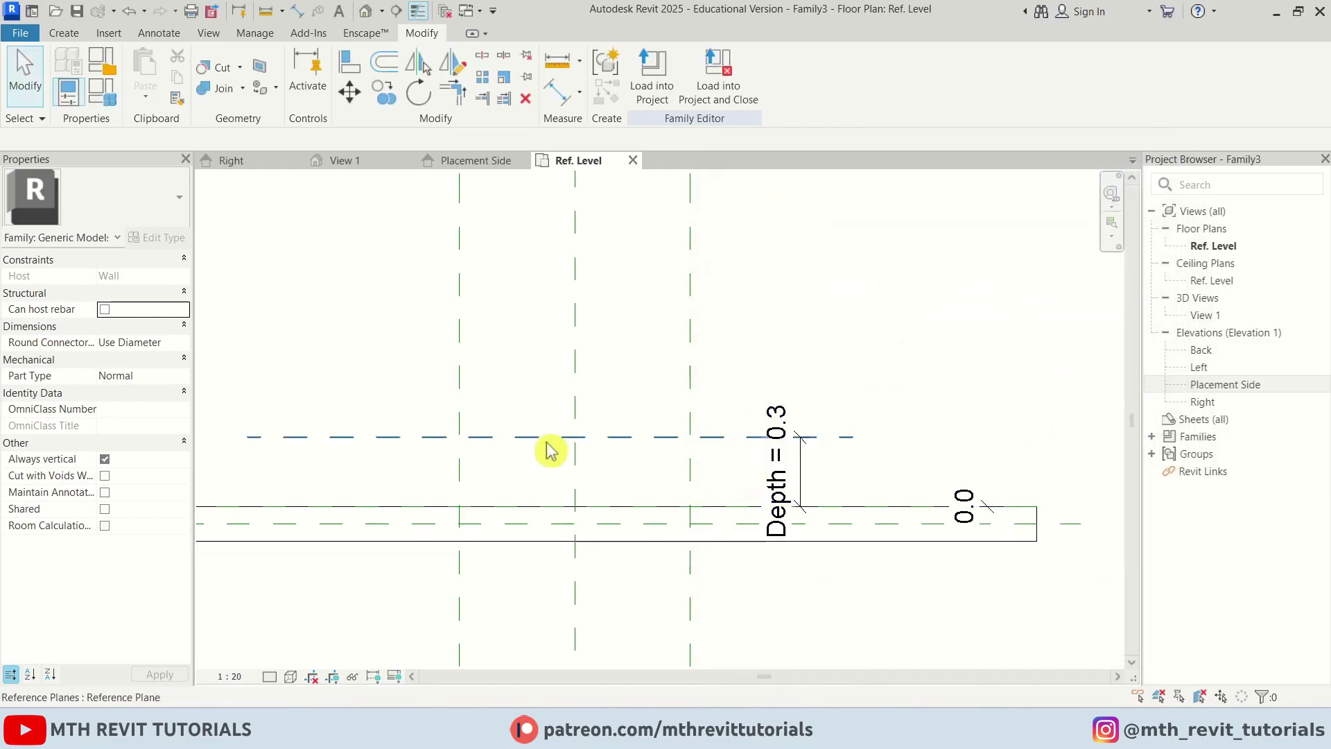
{"action": "middle_click_drag", "start_coordinate": [550, 452], "coordinate": [657, 335]}
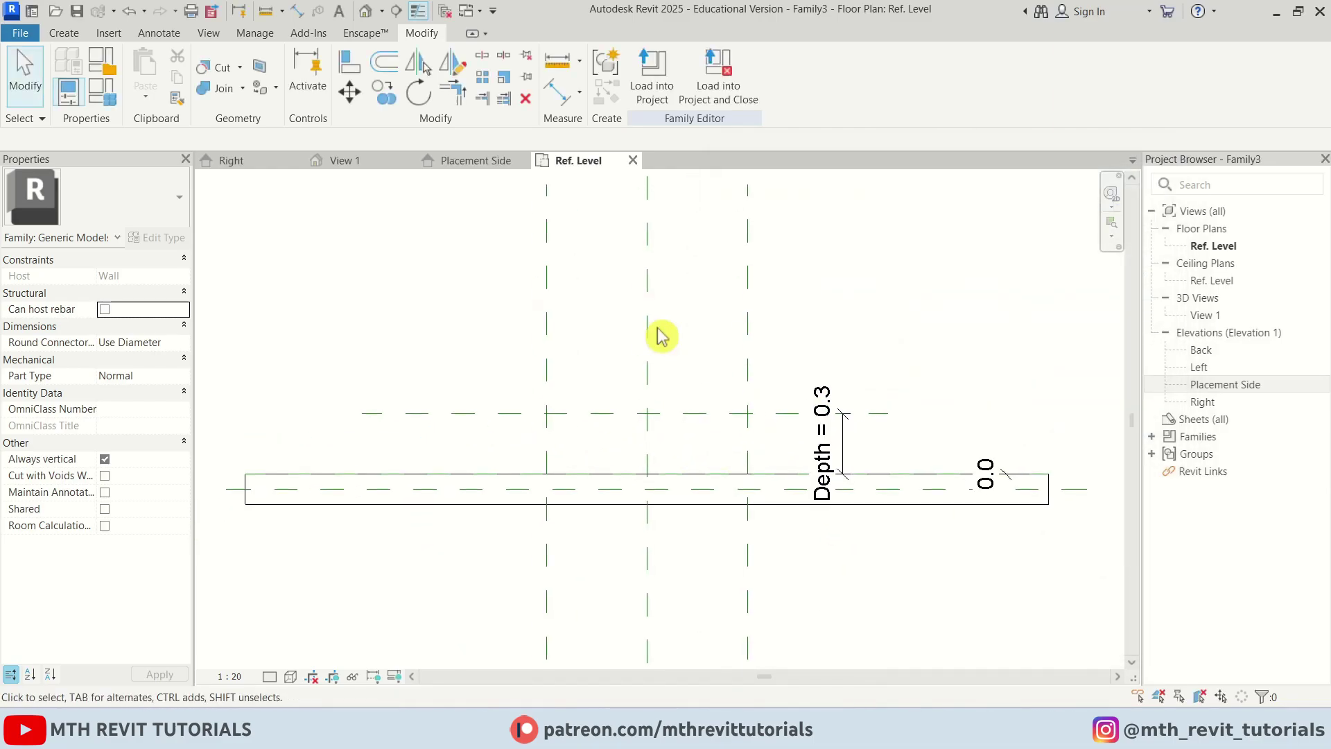
- In the Placement Side elevation, draw a horizontal reference plane about 0.06 m above Ref. Level, crossing the three vertical planes
{"action": "left_click", "coordinate": [485, 164]}
{"action": "scroll", "coordinate": [564, 291], "scroll_direction": "down", "scroll_amount": 1}
{"action": "middle_click_drag", "start_coordinate": [750, 552], "coordinate": [769, 462]}
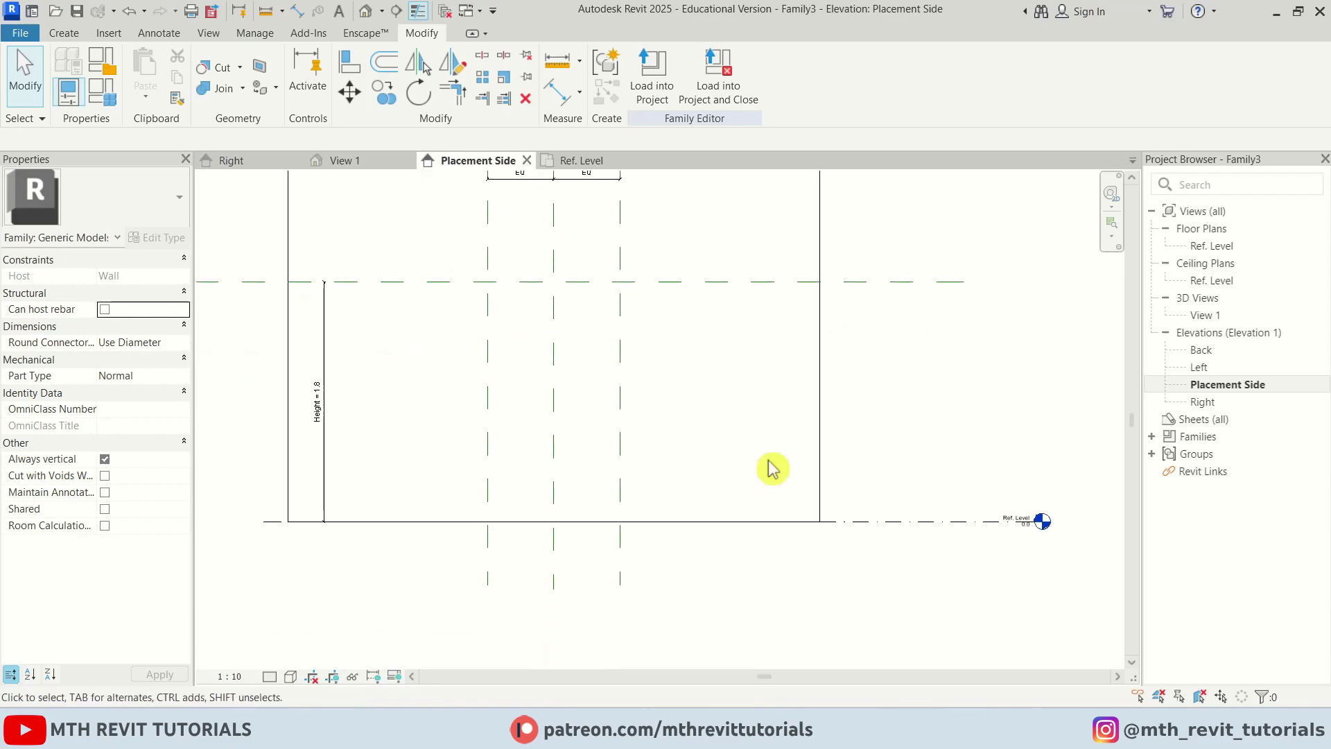
{"action": "scroll", "coordinate": [553, 330], "scroll_direction": "up", "scroll_amount": 1}
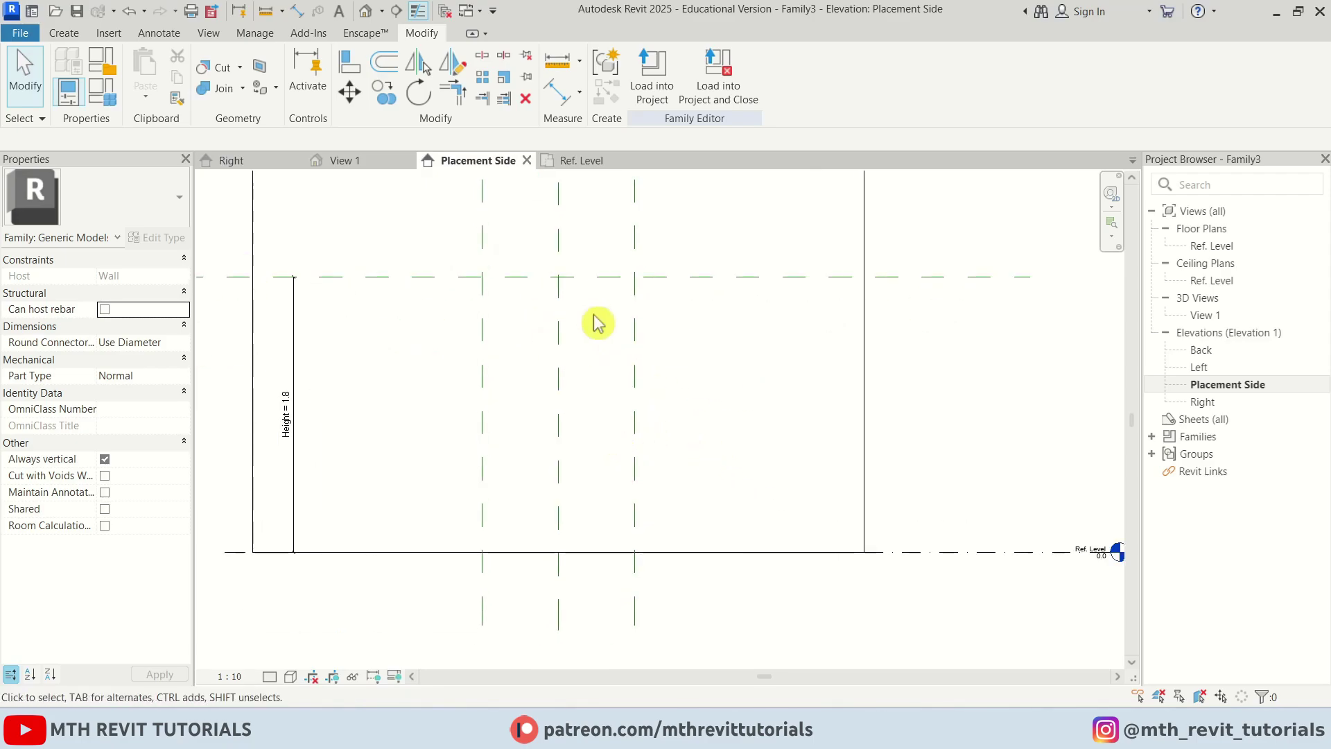
{"action": "middle_click_drag", "start_coordinate": [598, 323], "coordinate": [552, 398]}
{"action": "middle_click_drag", "start_coordinate": [571, 511], "coordinate": [630, 437]}
{"action": "scroll", "coordinate": [631, 455], "scroll_direction": "up", "scroll_amount": 1}
{"action": "left_click", "coordinate": [646, 462]}
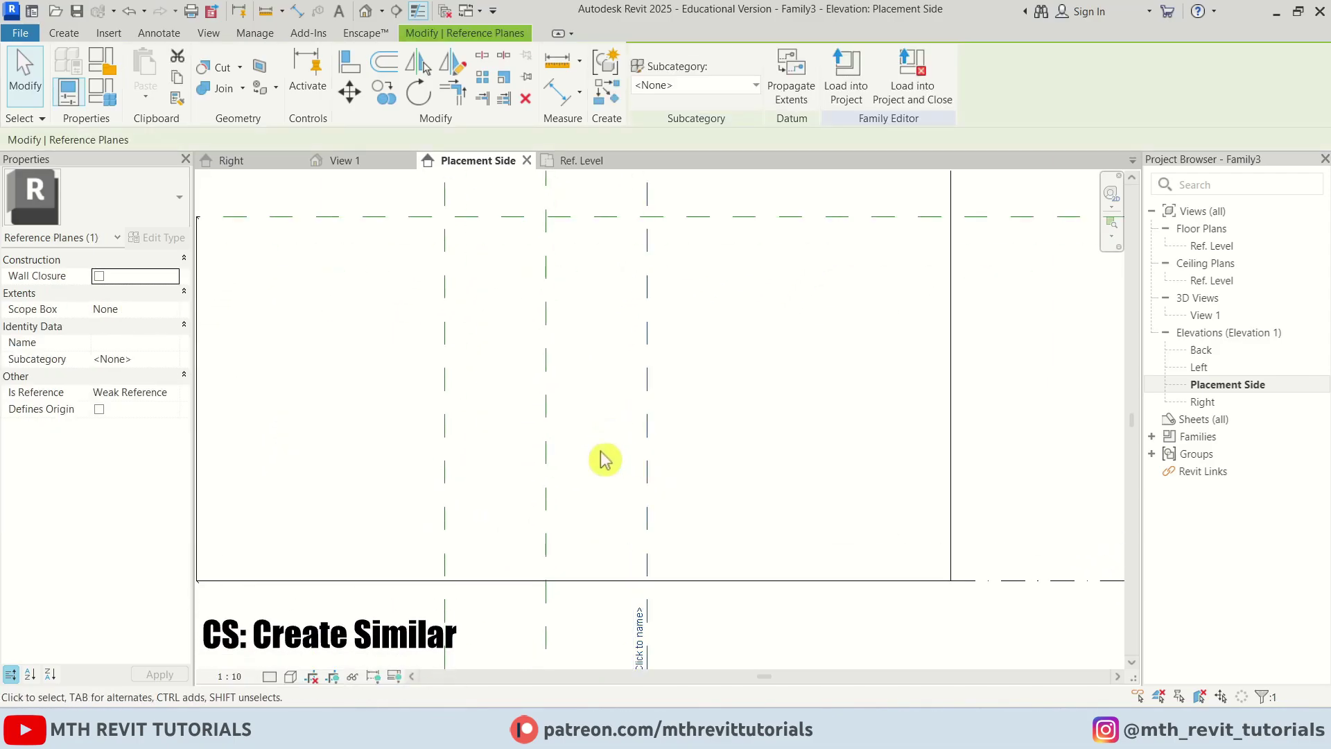
{"action": "key", "text": "c"}
{"action": "key", "text": "s"}
{"action": "middle_click_drag", "start_coordinate": [386, 571], "coordinate": [434, 526]}
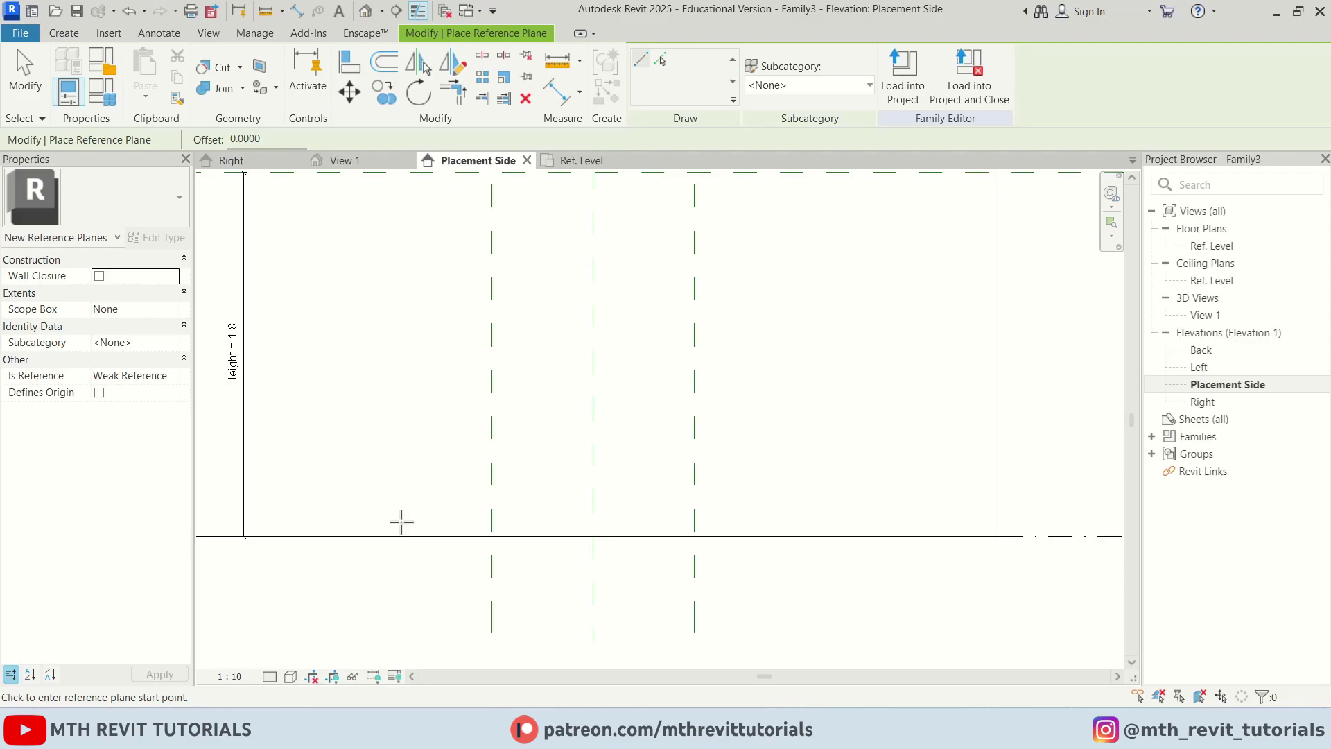
{"action": "left_click", "coordinate": [400, 525]}
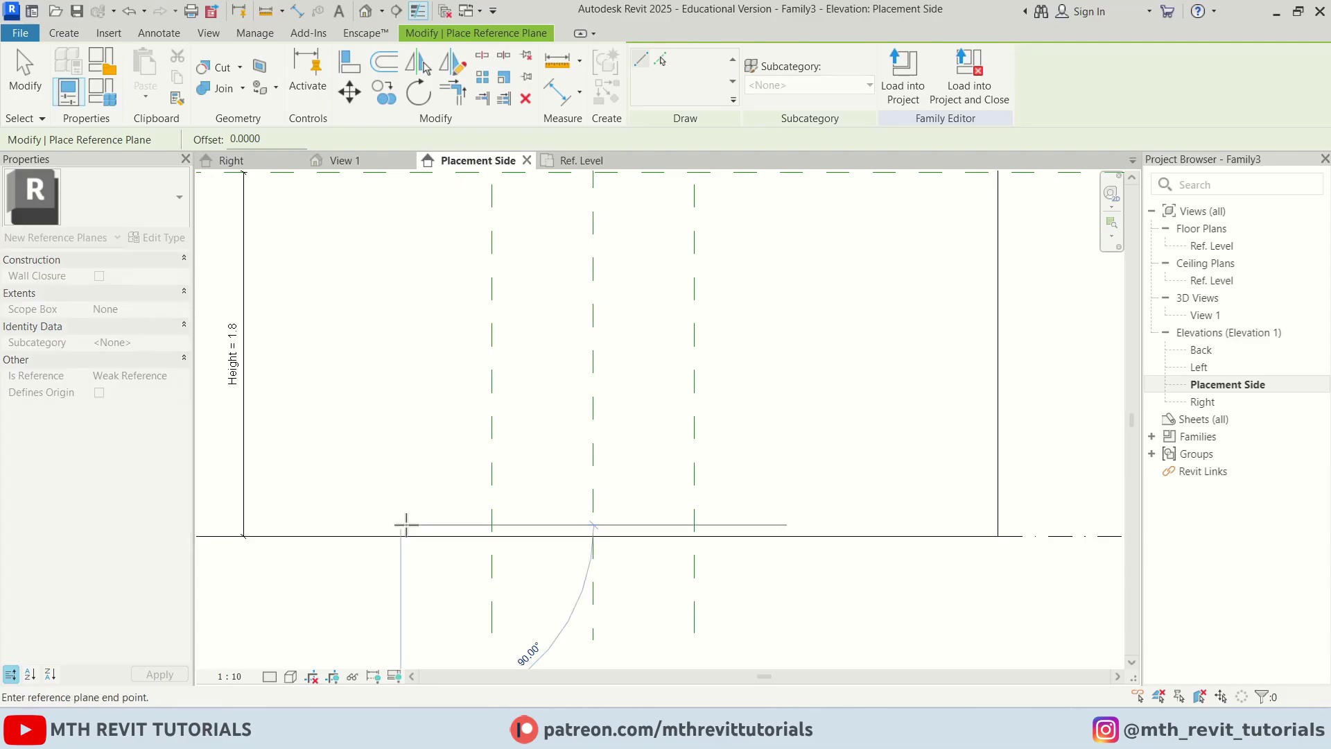
{"action": "left_click", "coordinate": [775, 525]}
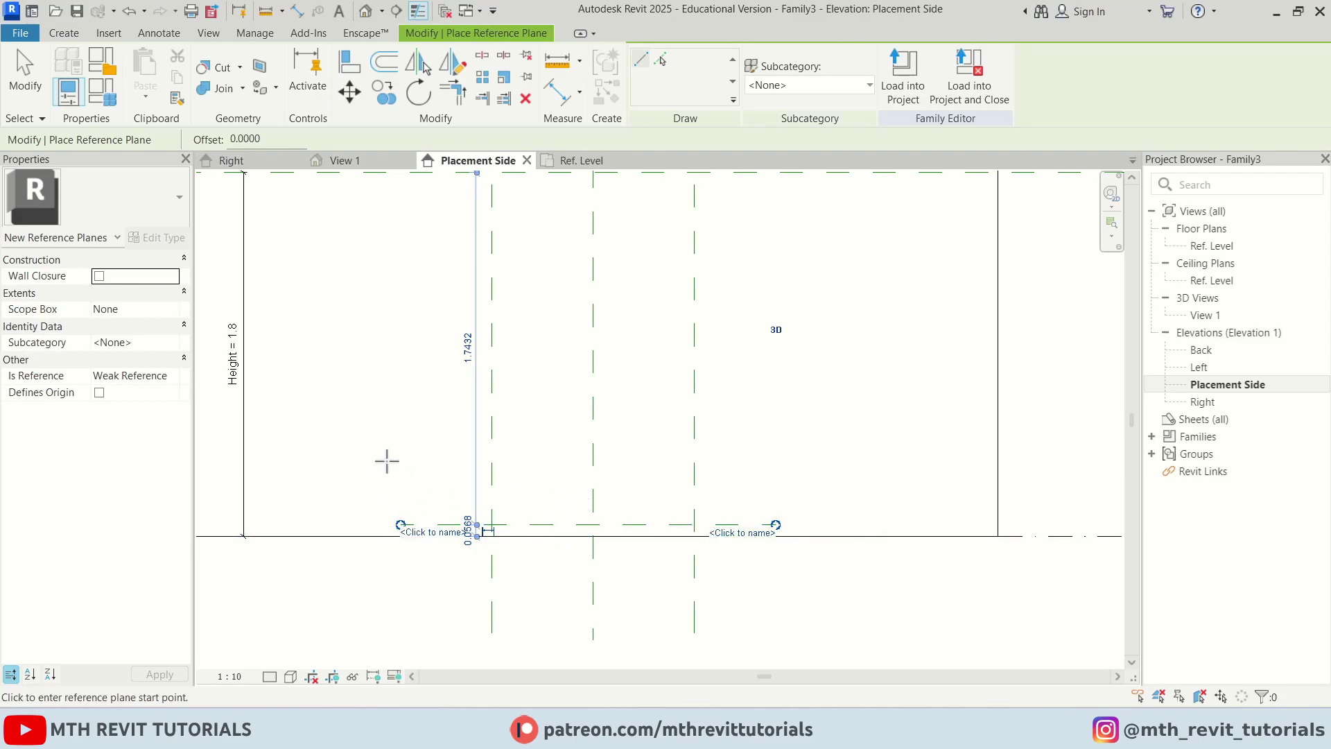
- Draw a closely spaced pair of horizontal reference planes above the lowest one, aligned with its ends
{"action": "middle_click_drag", "start_coordinate": [435, 486], "coordinate": [529, 496]}
{"action": "scroll", "coordinate": [527, 495], "scroll_direction": "up", "scroll_amount": 1}
{"action": "left_click", "coordinate": [490, 485]}
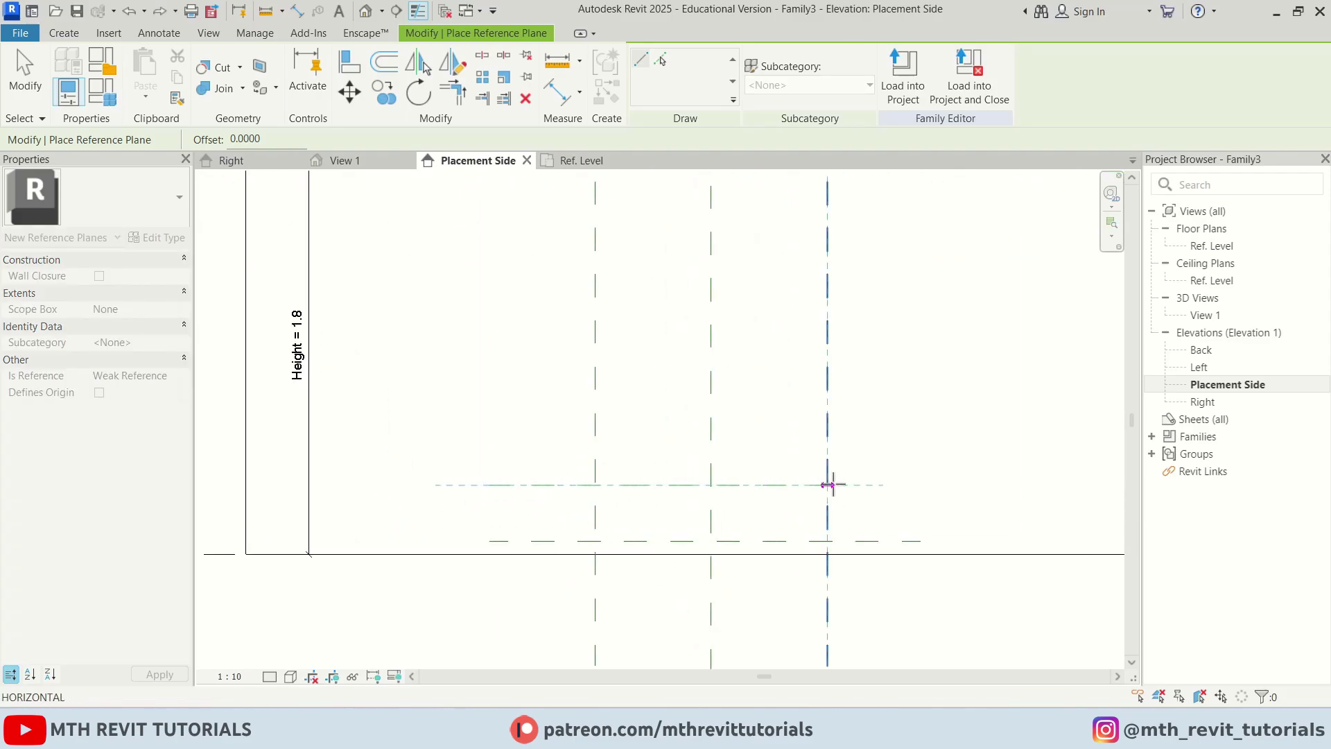
{"action": "left_click", "coordinate": [920, 484]}
{"action": "left_click", "coordinate": [488, 466]}
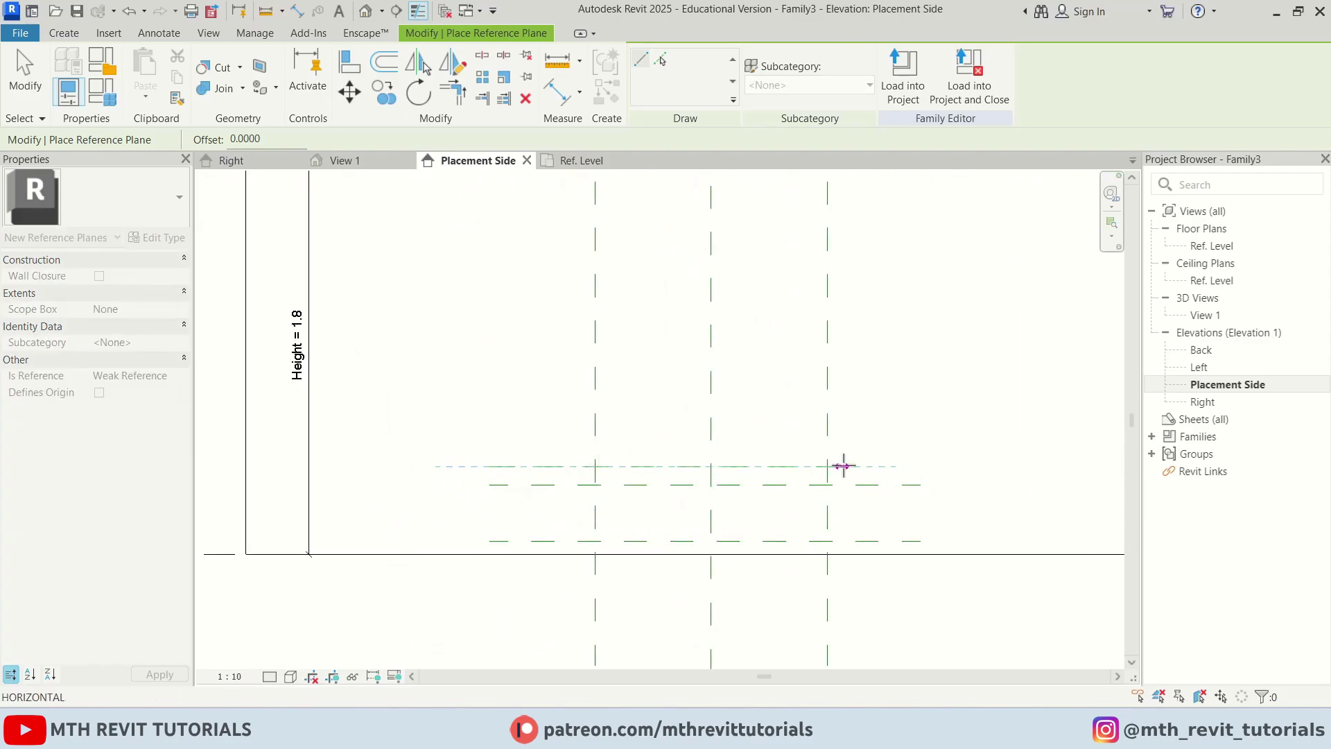
{"action": "left_click", "coordinate": [921, 465]}
{"action": "scroll", "coordinate": [865, 470], "scroll_direction": "up", "scroll_amount": 1}
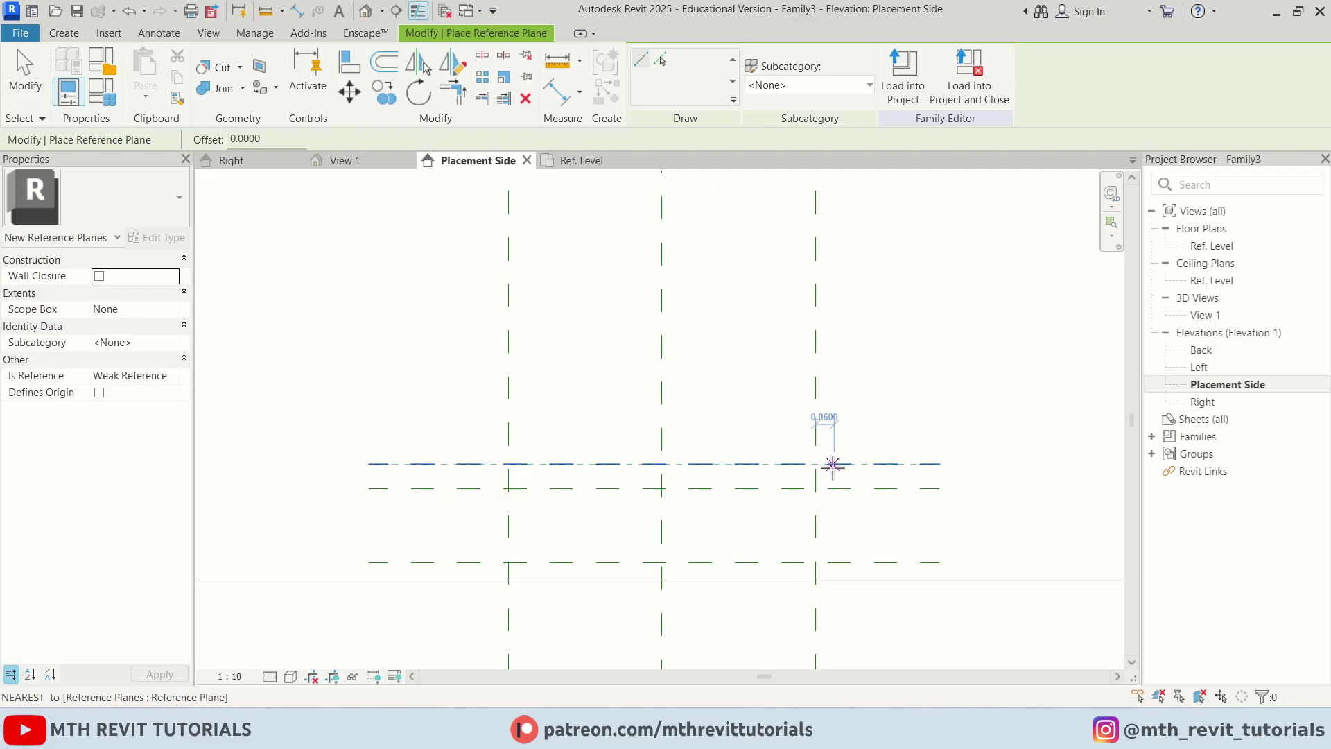
{"action": "scroll", "coordinate": [680, 441], "scroll_direction": "up", "scroll_amount": 1}
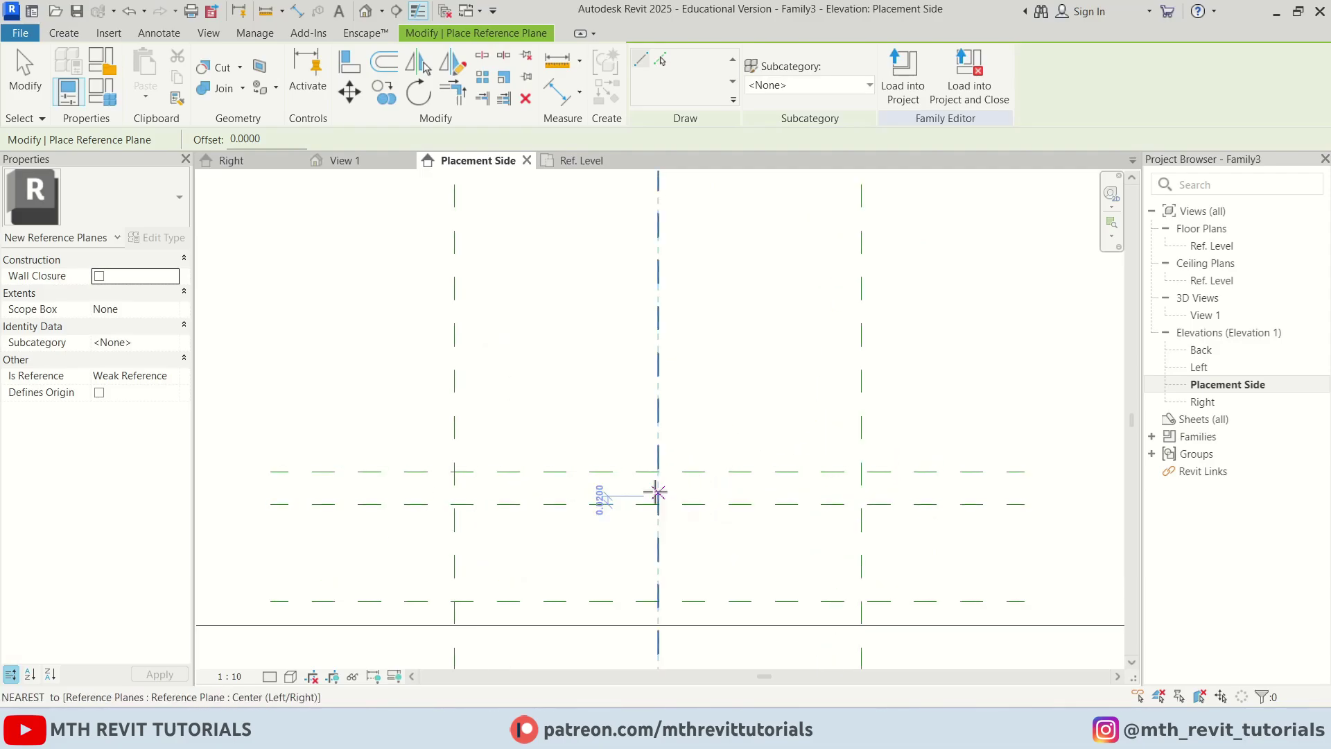
- Draw a second closely spaced pair of horizontal reference planes, starting about 0.42 m above the first pair
{"action": "scroll", "coordinate": [590, 506], "scroll_direction": "down", "scroll_amount": 1}
{"action": "middle_click_drag", "start_coordinate": [516, 431], "coordinate": [485, 510]}
{"action": "scroll", "coordinate": [485, 511], "scroll_direction": "down", "scroll_amount": 1}
{"action": "left_click", "coordinate": [358, 450]}
{"action": "left_click", "coordinate": [790, 450]}
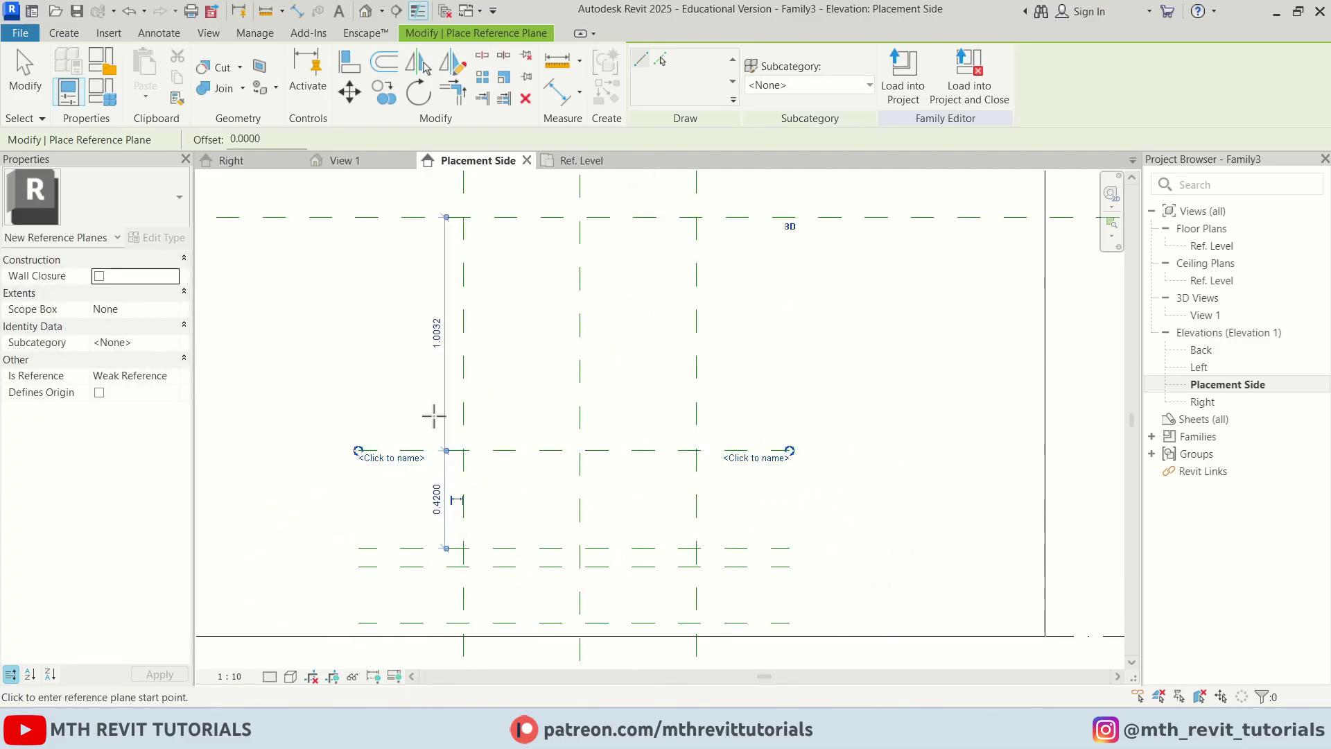
{"action": "left_click", "coordinate": [360, 433]}
{"action": "left_click", "coordinate": [790, 432]}
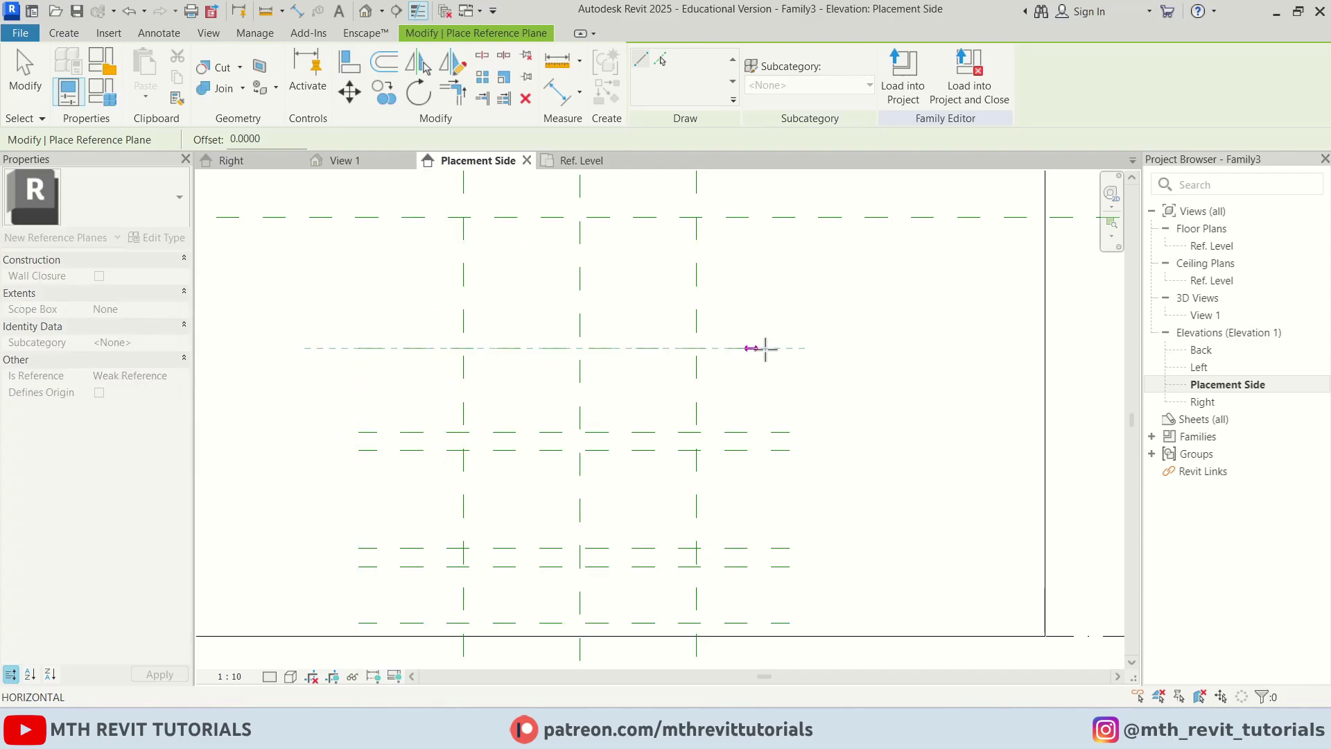
- Draw a third closely spaced pair of horizontal reference planes between the second pair and the Height plane
{"action": "left_click", "coordinate": [359, 353]}
{"action": "left_click", "coordinate": [790, 353]}
{"action": "left_click", "coordinate": [358, 334]}
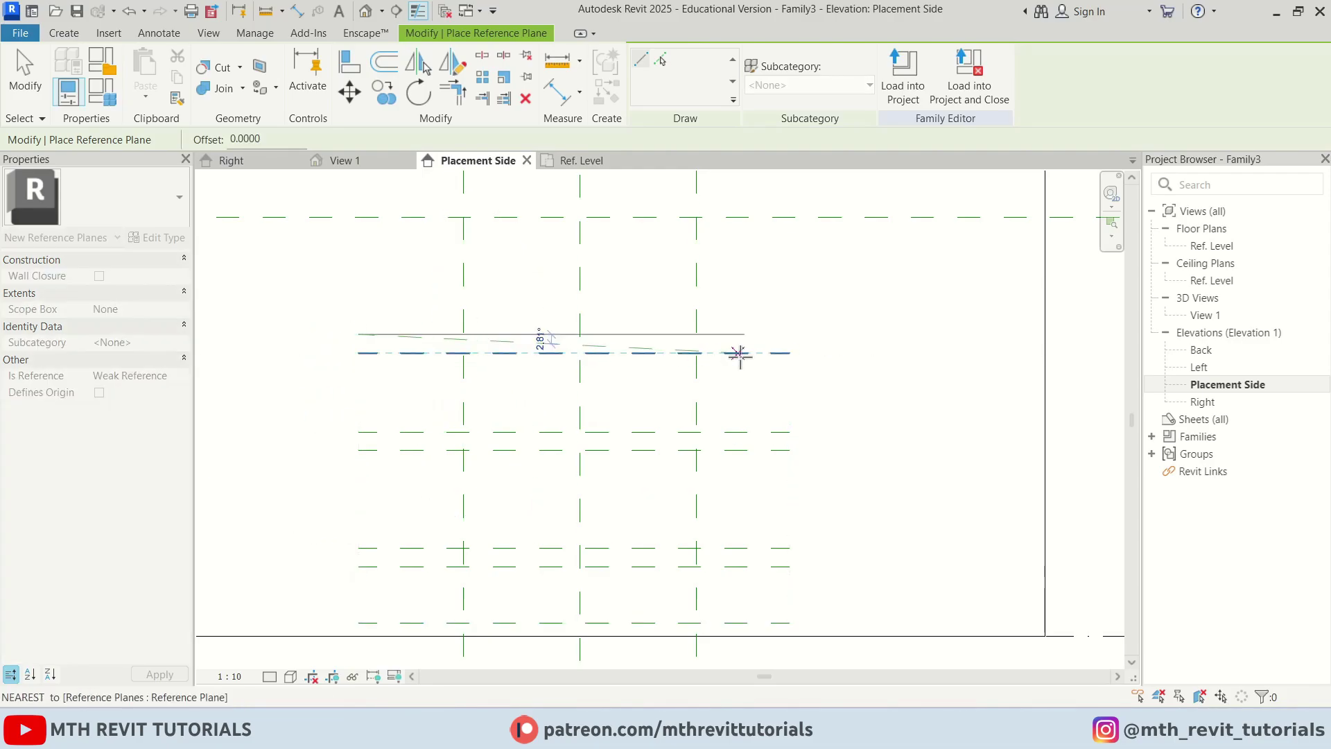
{"action": "left_click", "coordinate": [790, 334]}
{"action": "scroll", "coordinate": [379, 306], "scroll_direction": "up", "scroll_amount": 1}
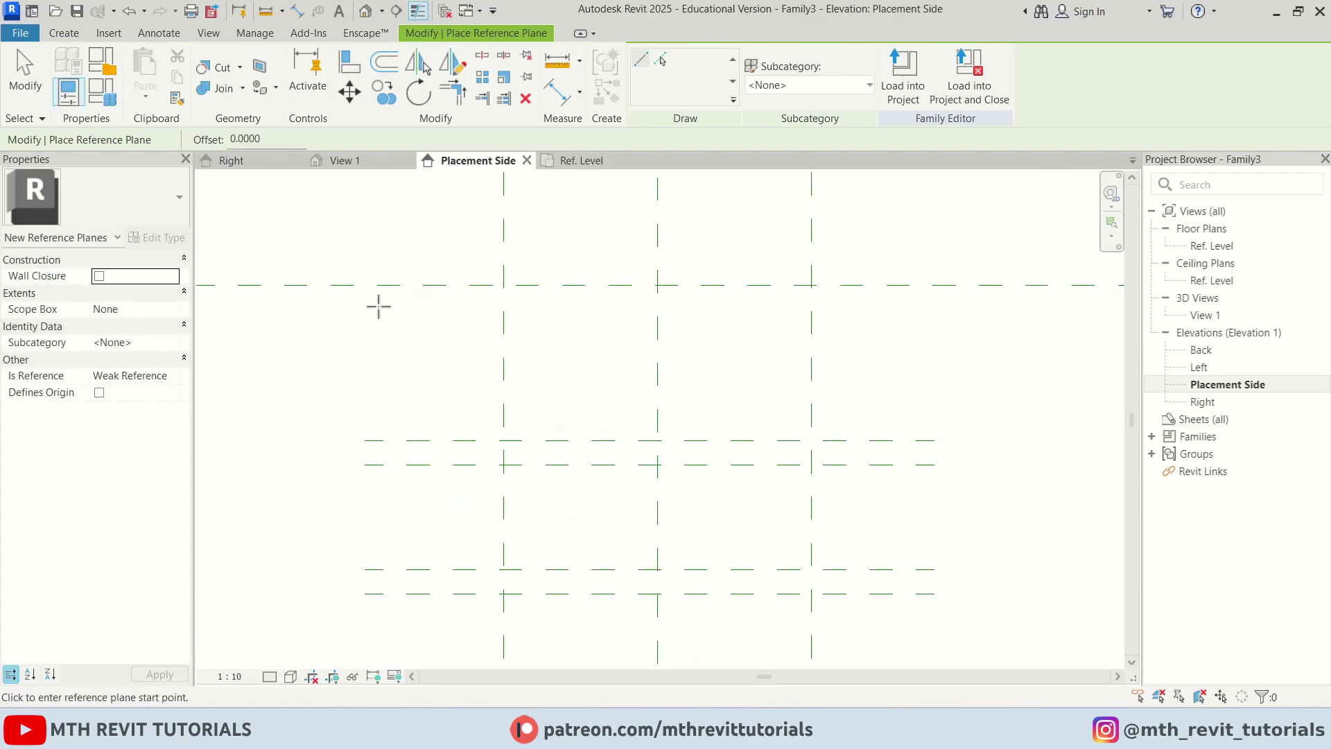
- Draw a single horizontal reference plane about 0.08 m below the Height plane and finish placing reference planes
{"action": "left_click", "coordinate": [354, 312]}
{"action": "left_click", "coordinate": [935, 310]}
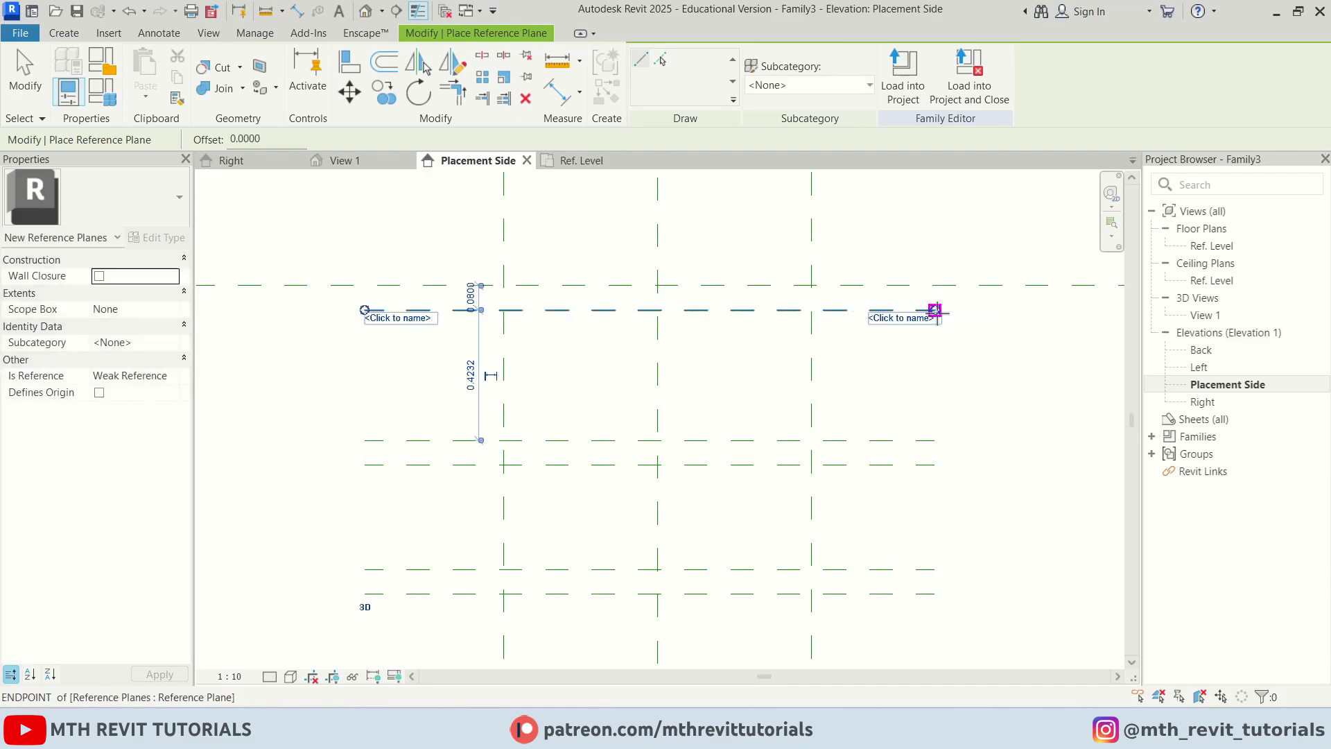
{"action": "key", "text": "Escape"}
{"action": "key", "text": "Escape"}
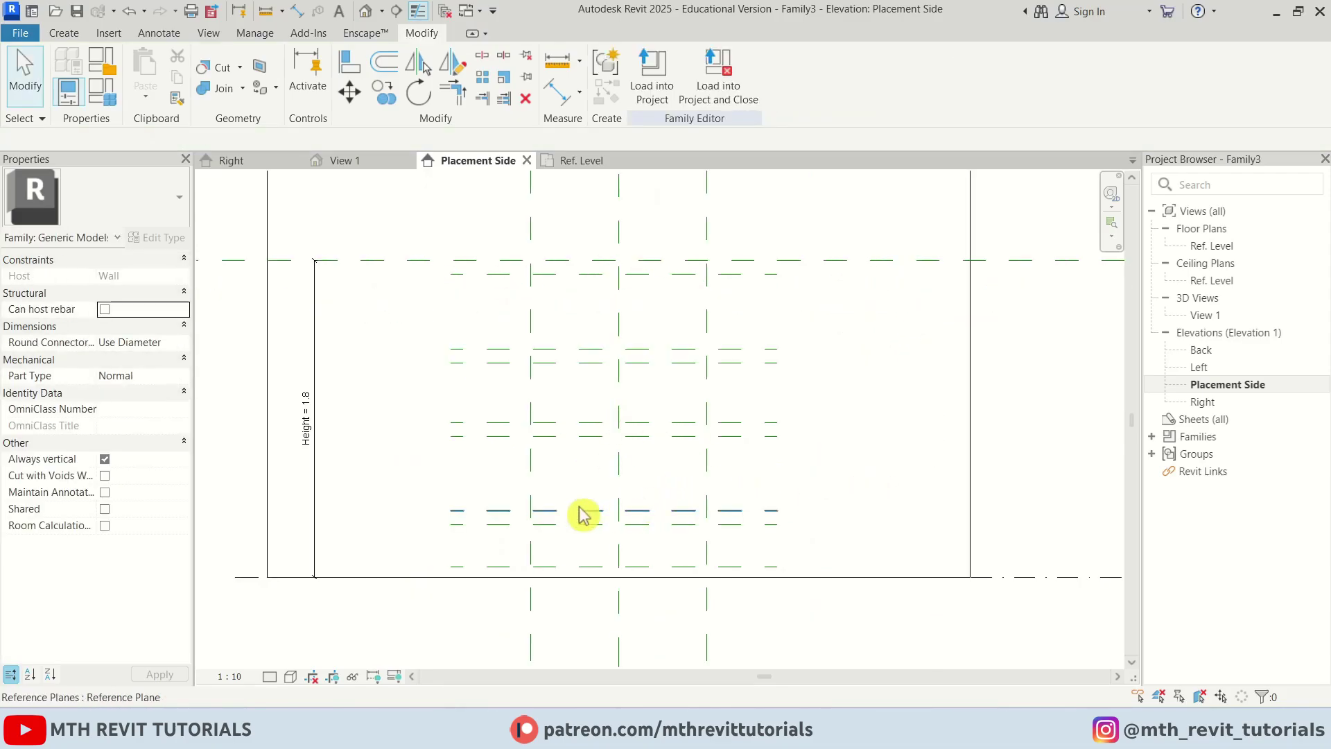
- Add aligned dimensions between Ref. Level and the lowest horizontal plane, and between the two planes of the lowest pair
{"action": "scroll", "coordinate": [511, 574], "scroll_direction": "up", "scroll_amount": 2}
{"action": "key", "text": "d"}
{"action": "key", "text": "i"}
{"action": "left_click", "coordinate": [513, 563]}
{"action": "left_click", "coordinate": [513, 537]}
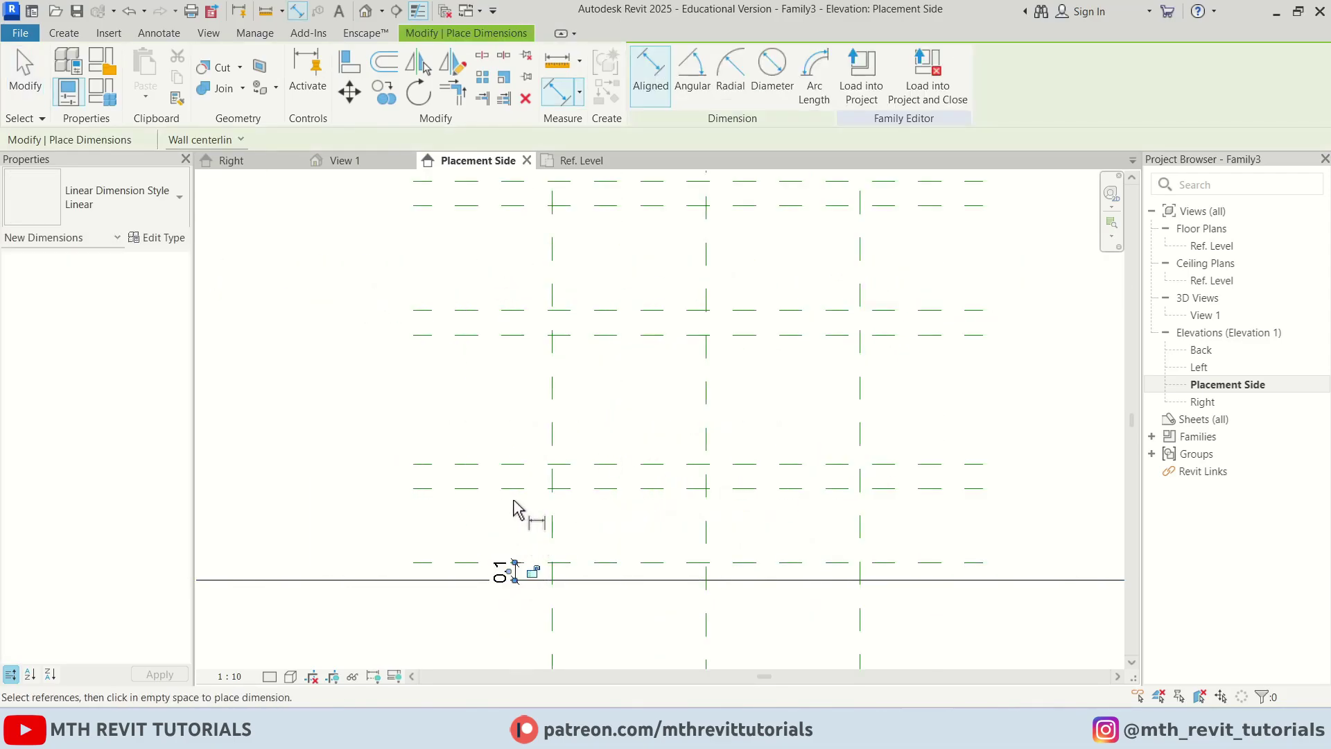
{"action": "scroll", "coordinate": [513, 494], "scroll_direction": "up", "scroll_amount": 1}
{"action": "left_click", "coordinate": [522, 484]}
{"action": "left_click", "coordinate": [527, 452]}
{"action": "left_click", "coordinate": [522, 424]}
- Add aligned dimensions across the gaps of the middle and upper pairs of horizontal reference planes
{"action": "middle_click_drag", "start_coordinate": [529, 348], "coordinate": [514, 575]}
{"action": "left_click", "coordinate": [510, 506]}
{"action": "left_click", "coordinate": [510, 473]}
{"action": "scroll", "coordinate": [505, 435], "scroll_direction": "down", "scroll_amount": 1}
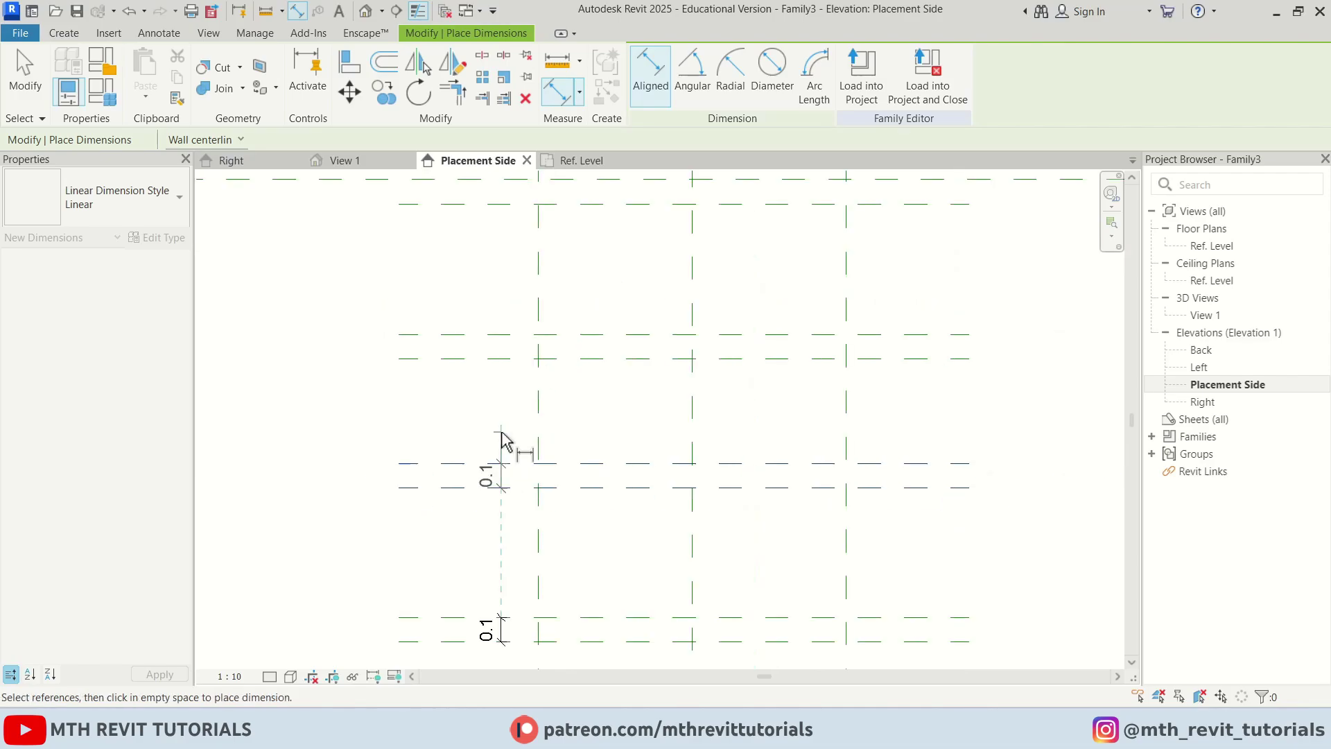
{"action": "left_click", "coordinate": [502, 429]}
{"action": "left_click", "coordinate": [520, 358]}
{"action": "left_click", "coordinate": [513, 333]}
{"action": "left_click", "coordinate": [502, 315]}
- Add an aligned dimension between the single upper reference plane and the Height plane, and leave the dimension command
{"action": "middle_click_drag", "start_coordinate": [528, 250], "coordinate": [520, 434]}
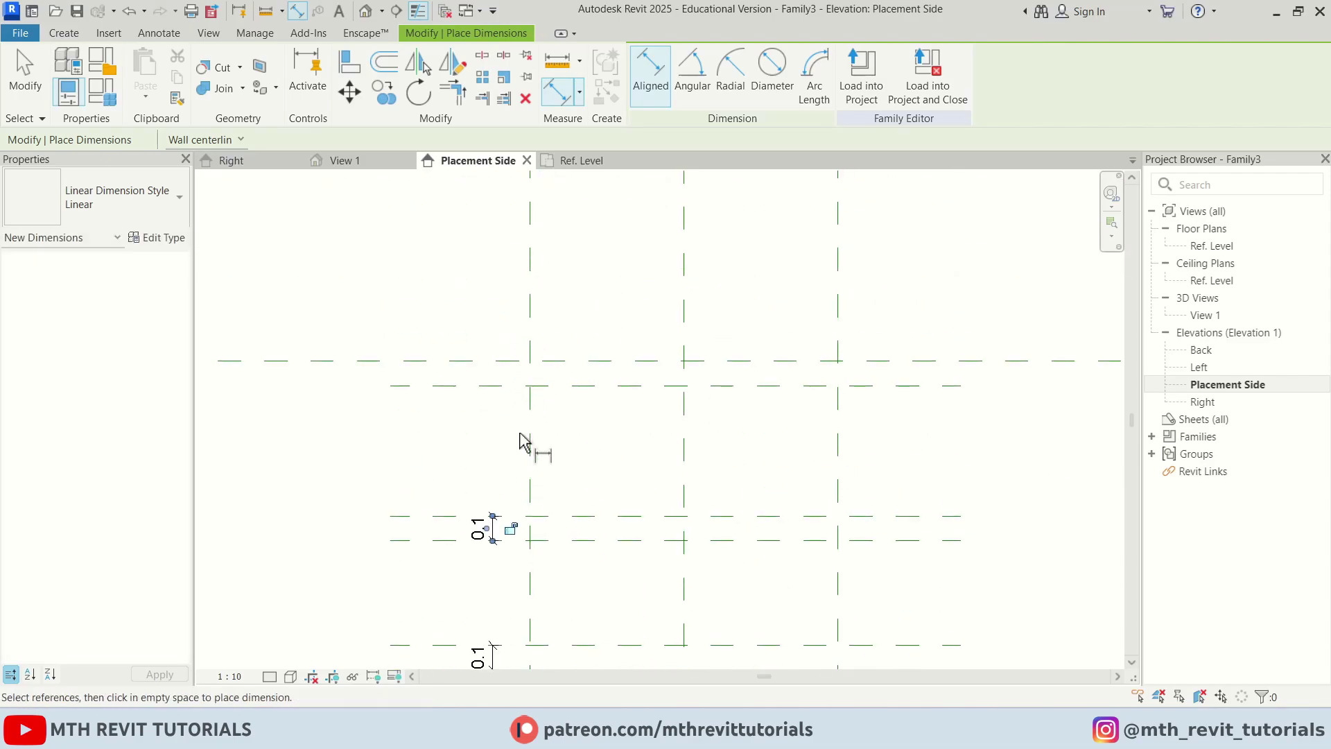
{"action": "left_click", "coordinate": [500, 384]}
{"action": "left_click", "coordinate": [491, 360]}
{"action": "left_click", "coordinate": [487, 318]}
{"action": "scroll", "coordinate": [493, 276], "scroll_direction": "down", "scroll_amount": 4}
{"action": "key", "text": "Escape"}
- Label all five thickness dimensions with a new type family parameter named Self Thickness
{"action": "left_click_drag", "start_coordinate": [447, 251], "coordinate": [585, 666]}
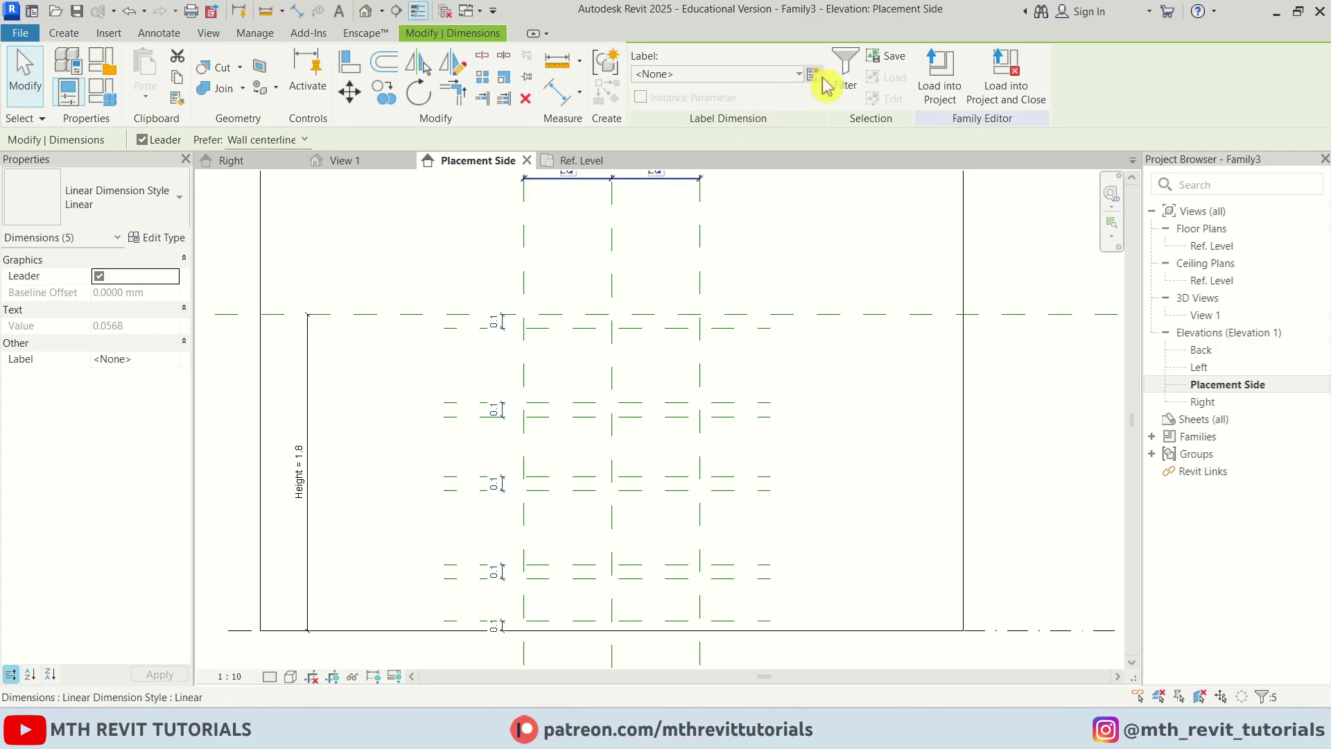
{"action": "left_click", "coordinate": [814, 75]}
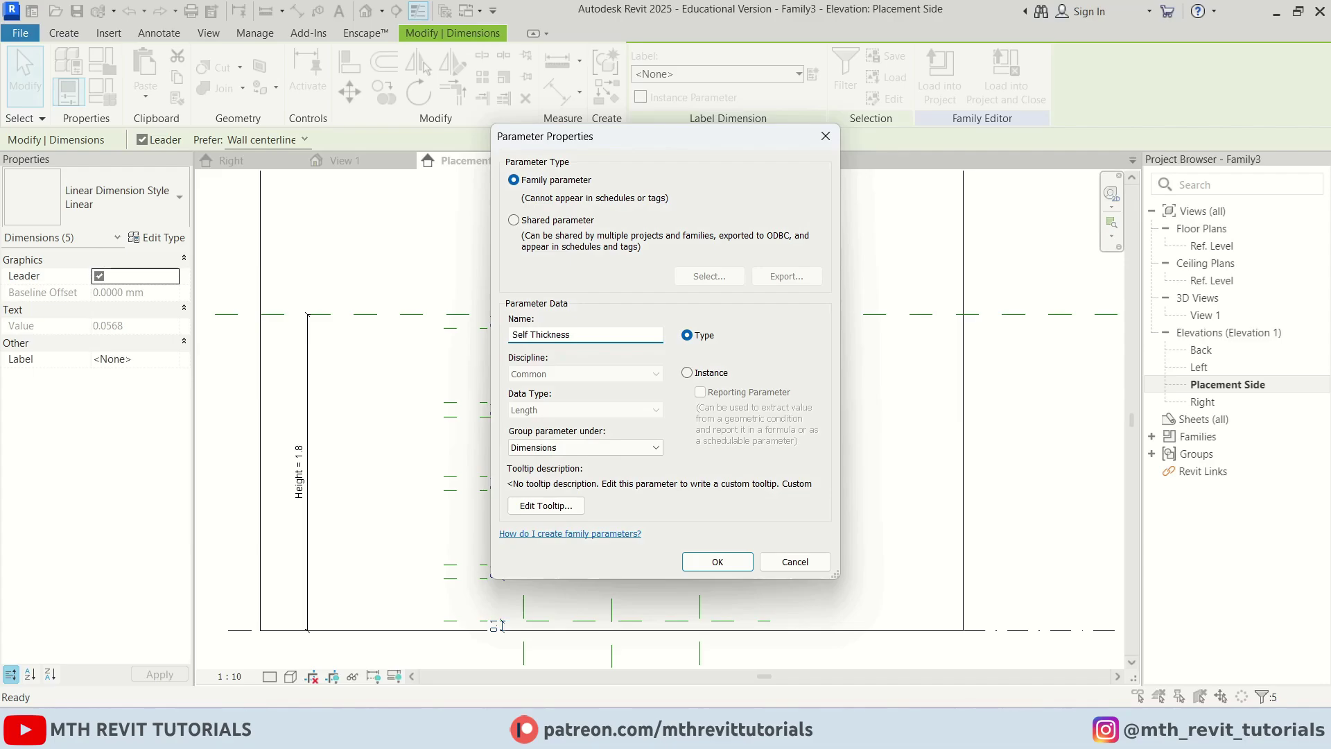
{"action": "left_click", "coordinate": [732, 565]}
- Offset the Self Thickness dimensions of the lowest and upper plane pairs outward so the labels are staggered
{"action": "left_click", "coordinate": [463, 447]}
{"action": "left_click_drag", "start_coordinate": [493, 409], "coordinate": [456, 410]}
{"action": "left_click_drag", "start_coordinate": [494, 556], "coordinate": [456, 554]}
{"action": "left_click", "coordinate": [539, 552]}
{"action": "middle_click_drag", "start_coordinate": [773, 548], "coordinate": [650, 515]}
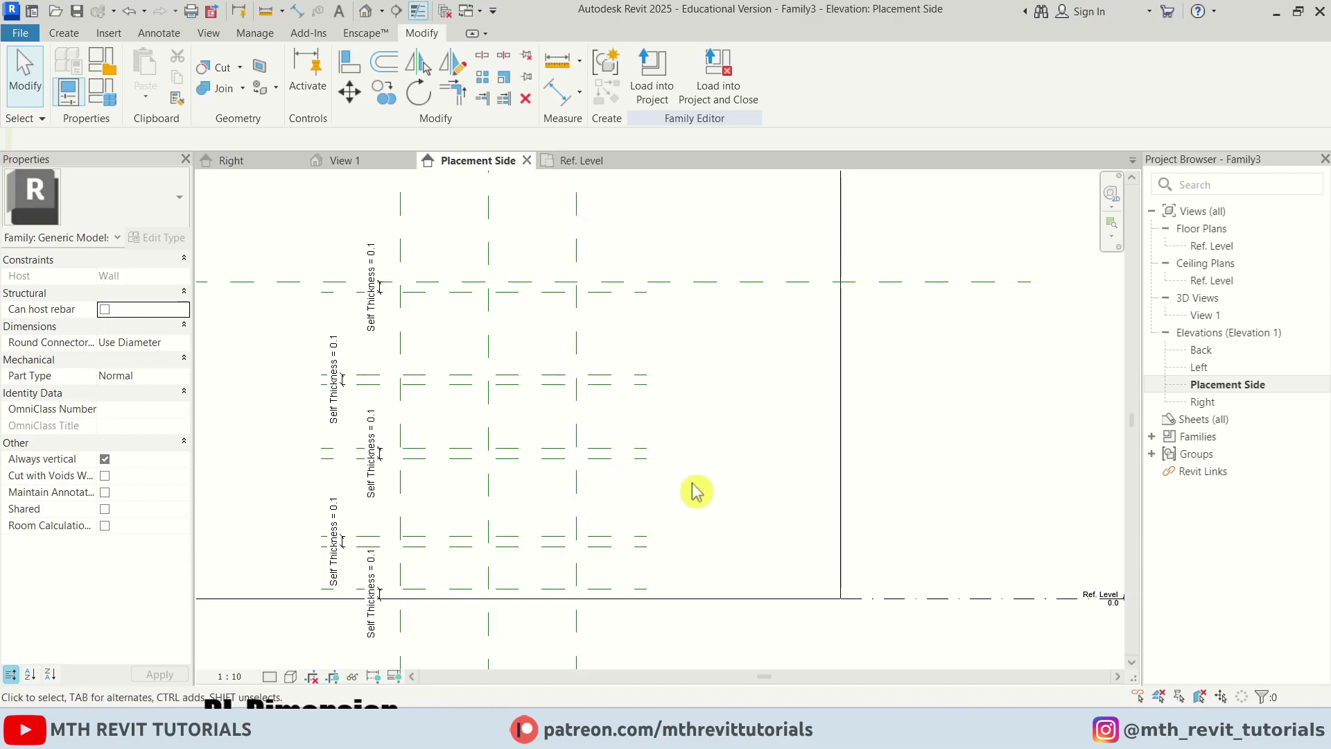
- Place one continuous aligned dimension from the lowest horizontal plane through each pair's upper plane to the plane just below Height
{"action": "key", "text": "d"}
{"action": "key", "text": "i"}
{"action": "scroll", "coordinate": [662, 575], "scroll_direction": "up", "scroll_amount": 1}
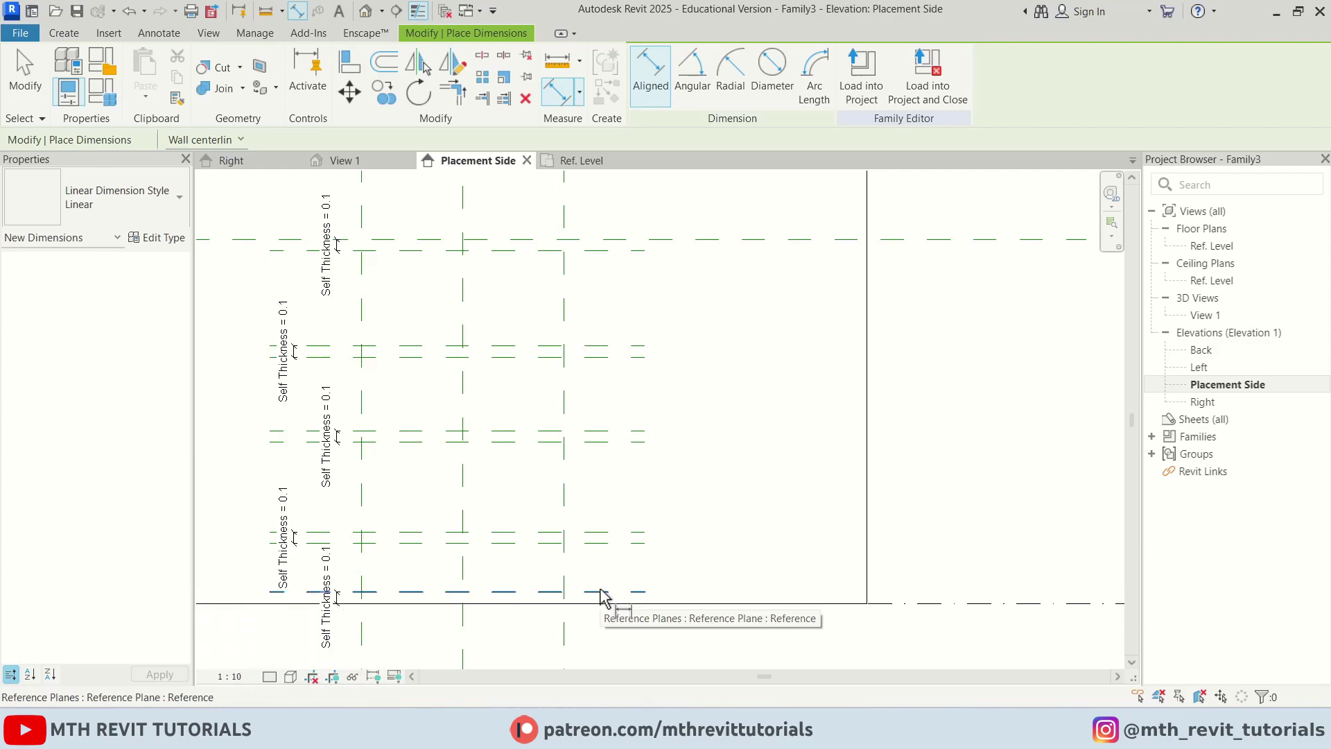
{"action": "scroll", "coordinate": [602, 596], "scroll_direction": "up", "scroll_amount": 1}
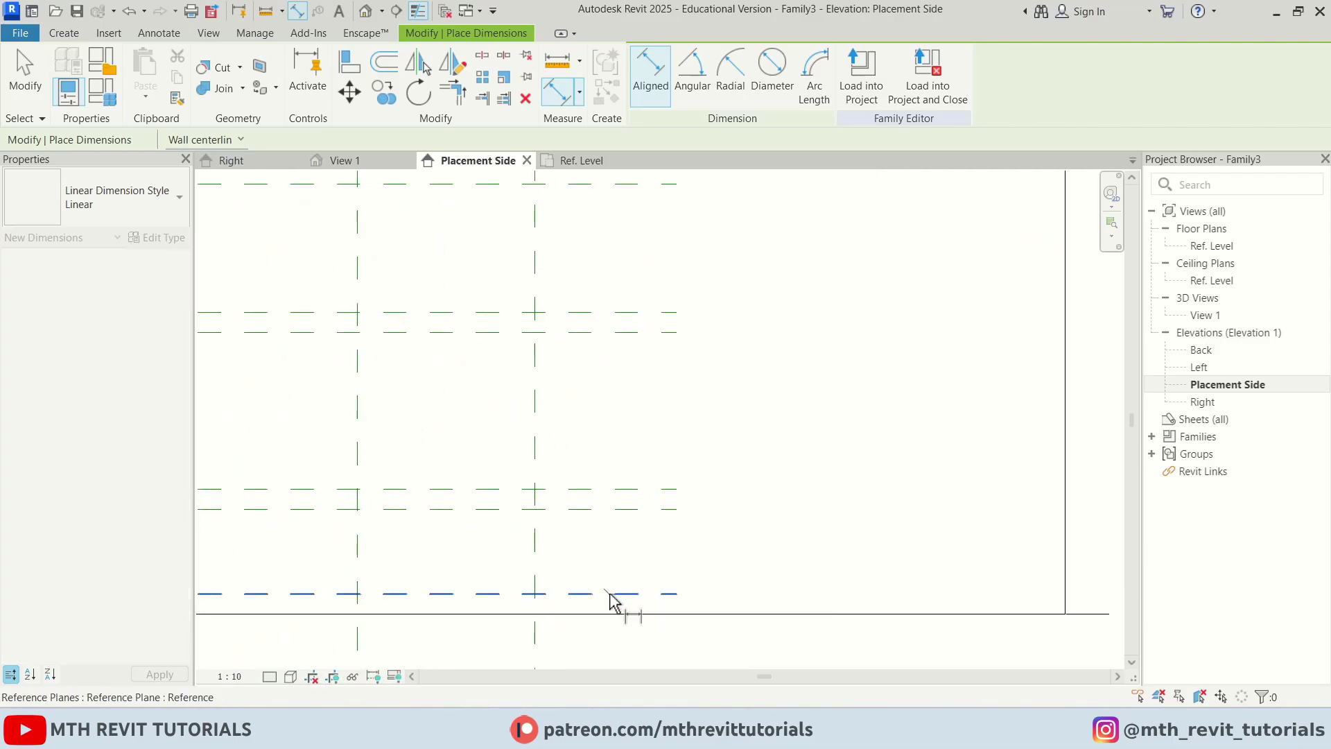
{"action": "left_click", "coordinate": [609, 593]}
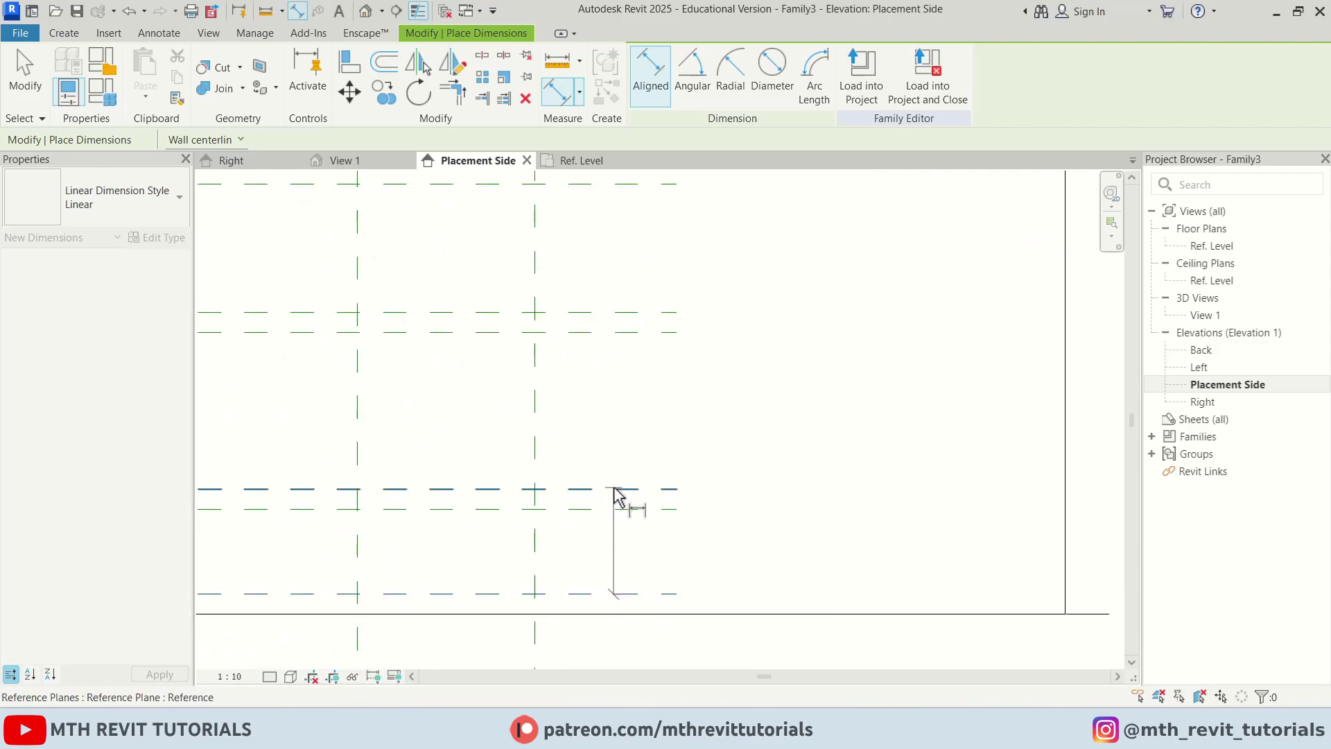
{"action": "left_click", "coordinate": [563, 488]}
{"action": "scroll", "coordinate": [566, 494], "scroll_direction": "down", "scroll_amount": 1}
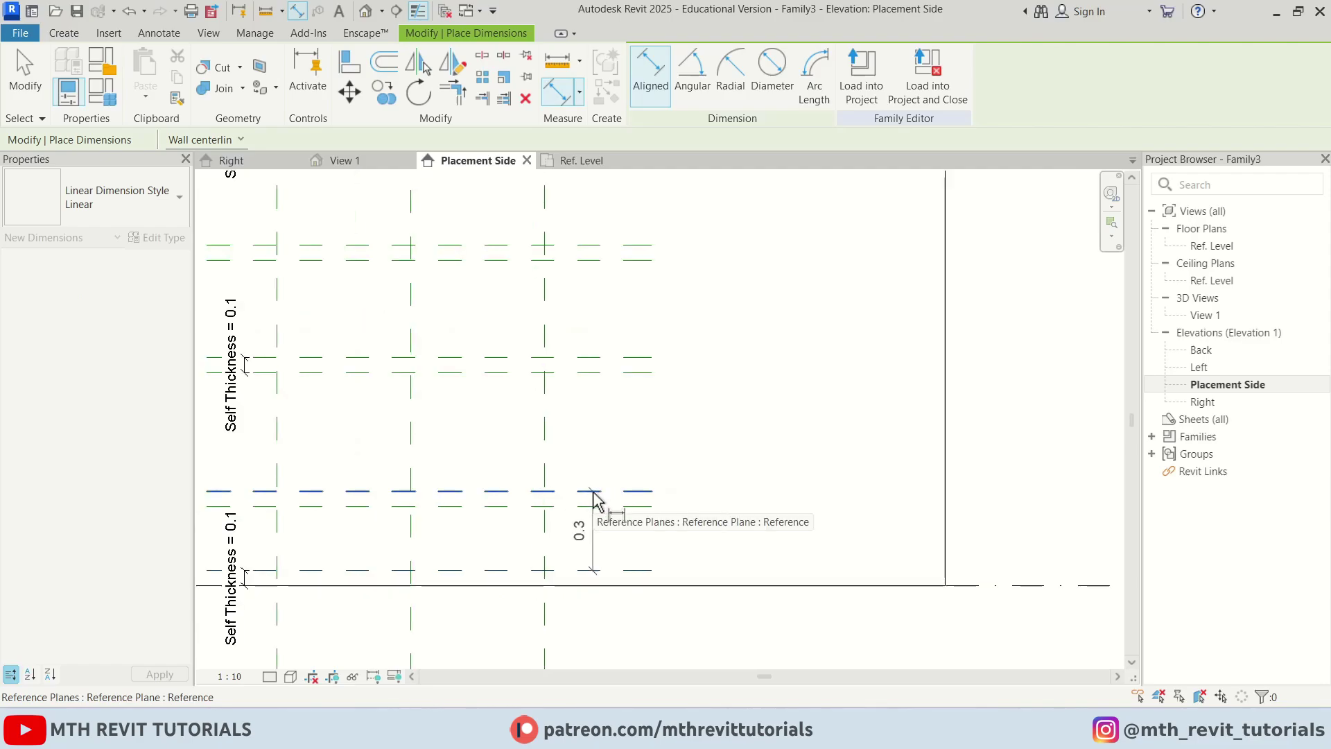
{"action": "left_click", "coordinate": [589, 355]}
{"action": "middle_click_drag", "start_coordinate": [586, 303], "coordinate": [587, 468]}
{"action": "left_click", "coordinate": [594, 414]}
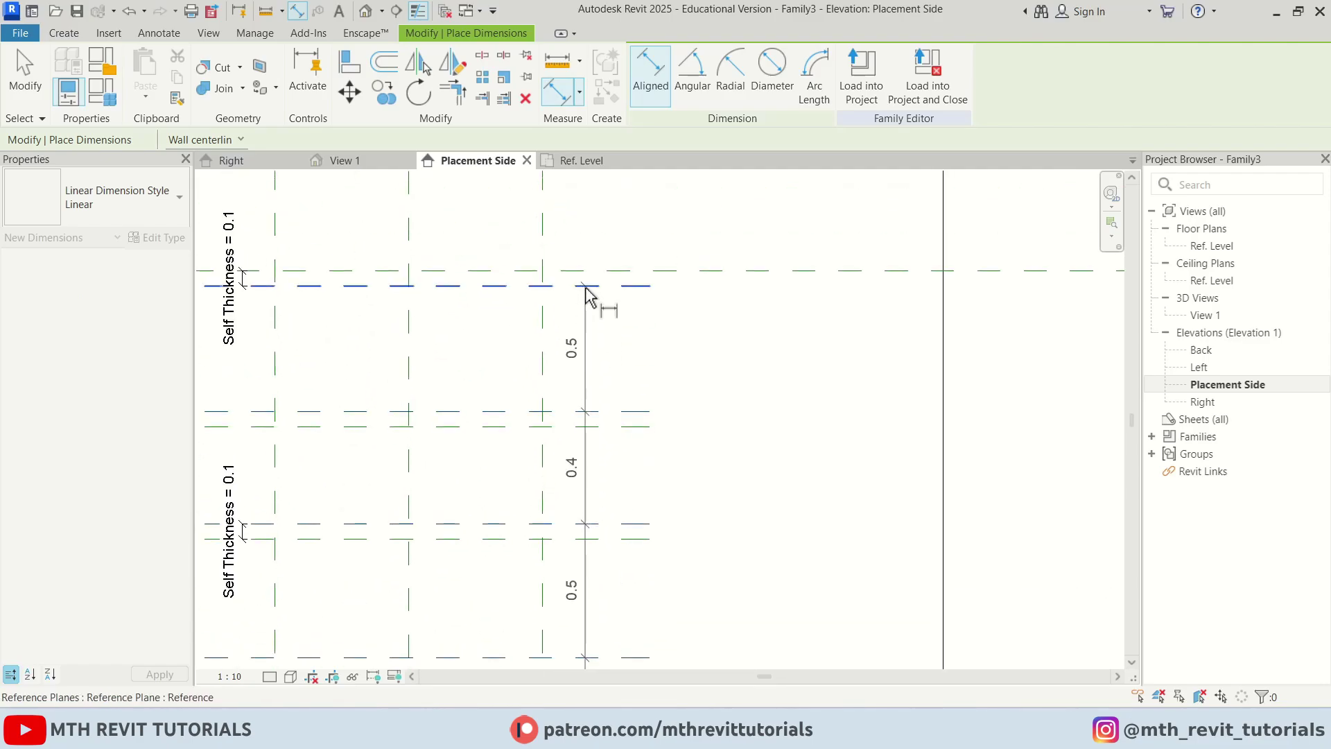
{"action": "left_click", "coordinate": [598, 286]}
{"action": "scroll", "coordinate": [617, 297], "scroll_direction": "down", "scroll_amount": 1}
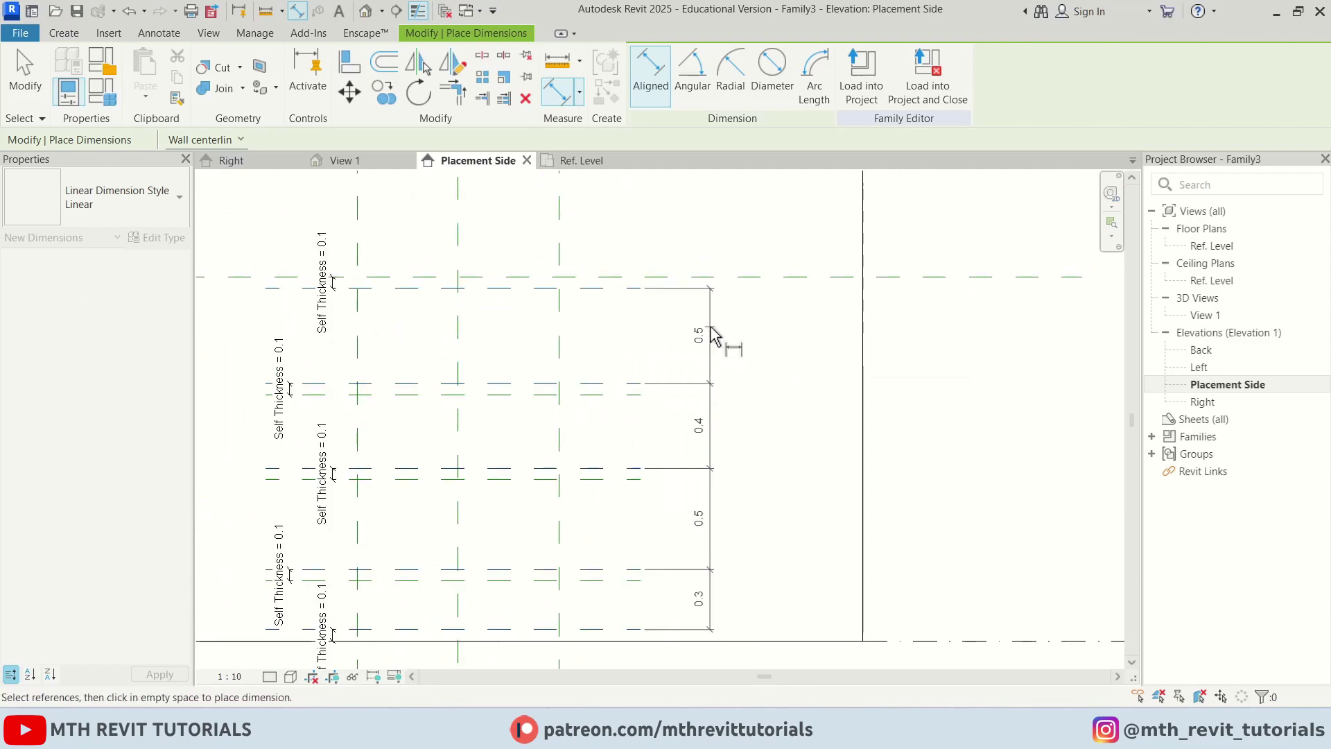
{"action": "left_click", "coordinate": [712, 337]}
- Apply the EQ constraint to the continuous vertical dimension so the horizontal planes are equally spaced
{"action": "scroll", "coordinate": [686, 459], "scroll_direction": "up", "scroll_amount": 3}
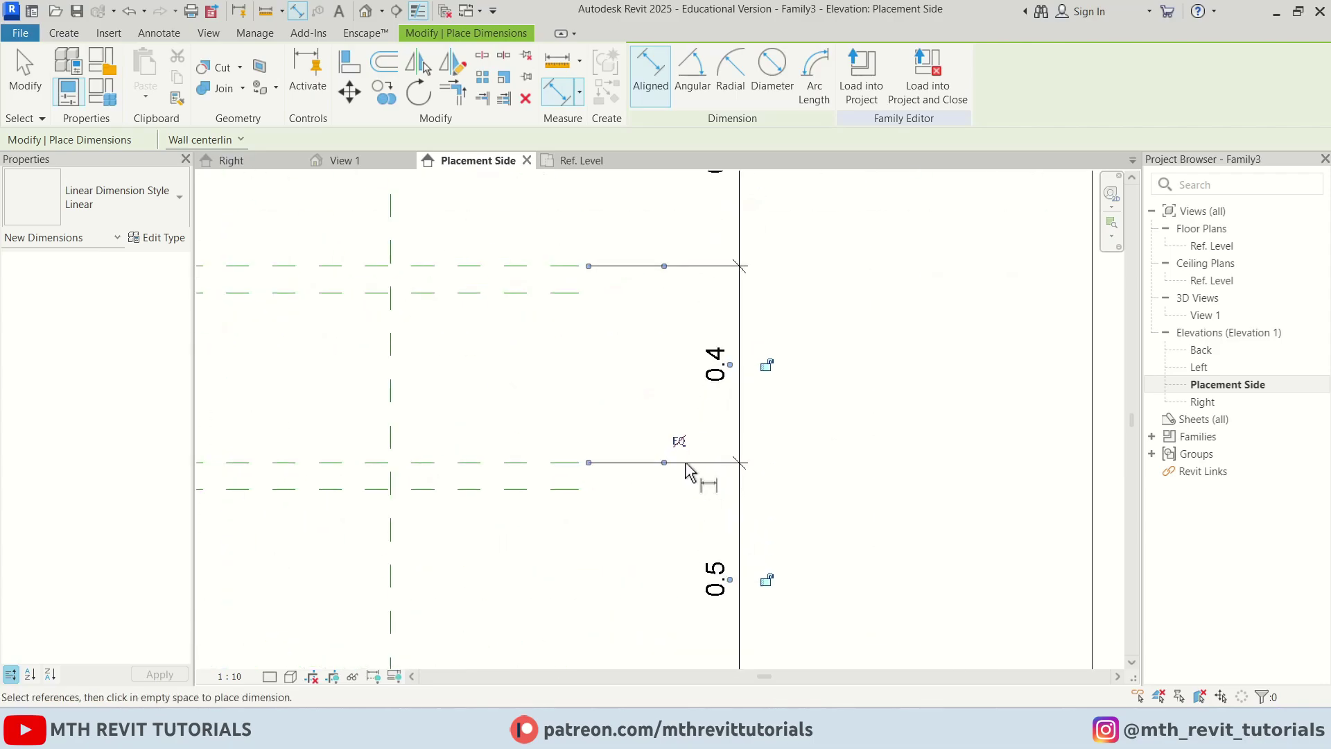
{"action": "left_click", "coordinate": [679, 438]}
{"action": "scroll", "coordinate": [623, 429], "scroll_direction": "down", "scroll_amount": 3}
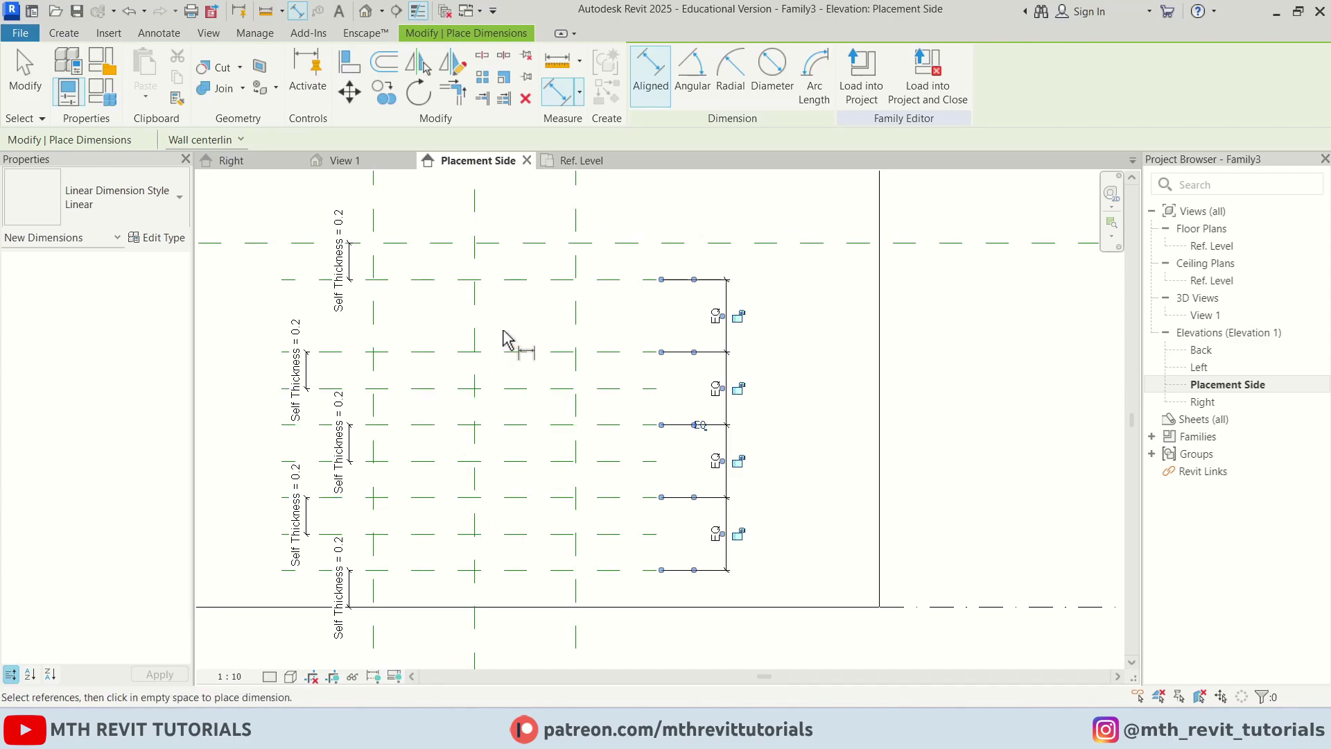
- Set the Self Thickness parameter to 5cm in the family types and apply the change
{"action": "key", "text": "Escape"}
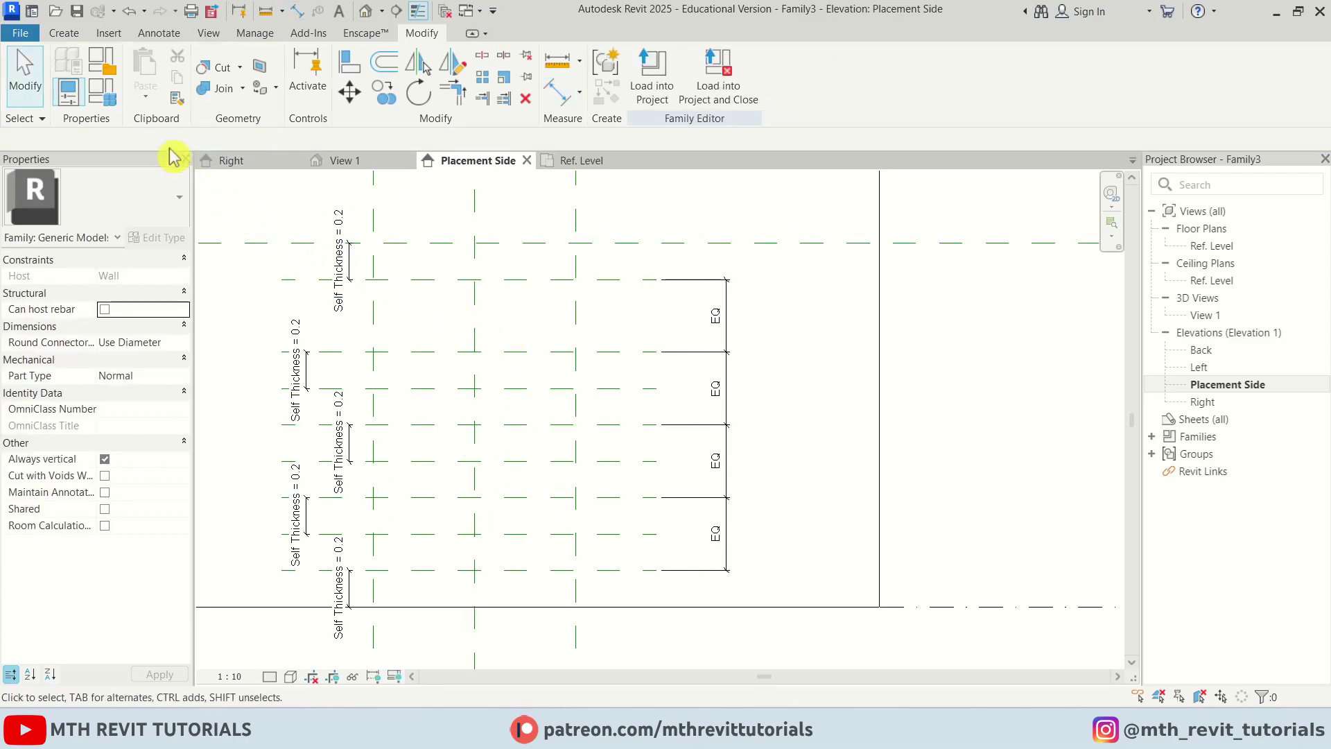
{"action": "left_click", "coordinate": [114, 106]}
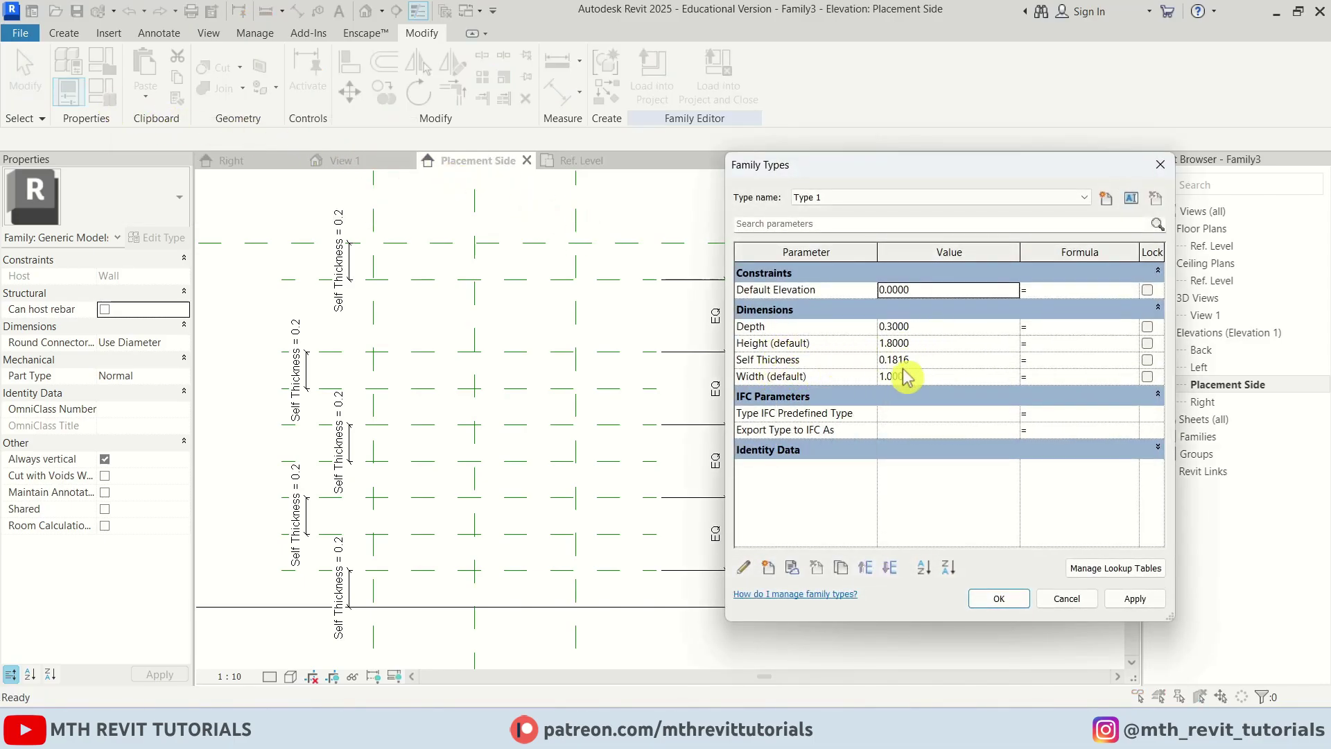
{"action": "left_click", "coordinate": [928, 360]}
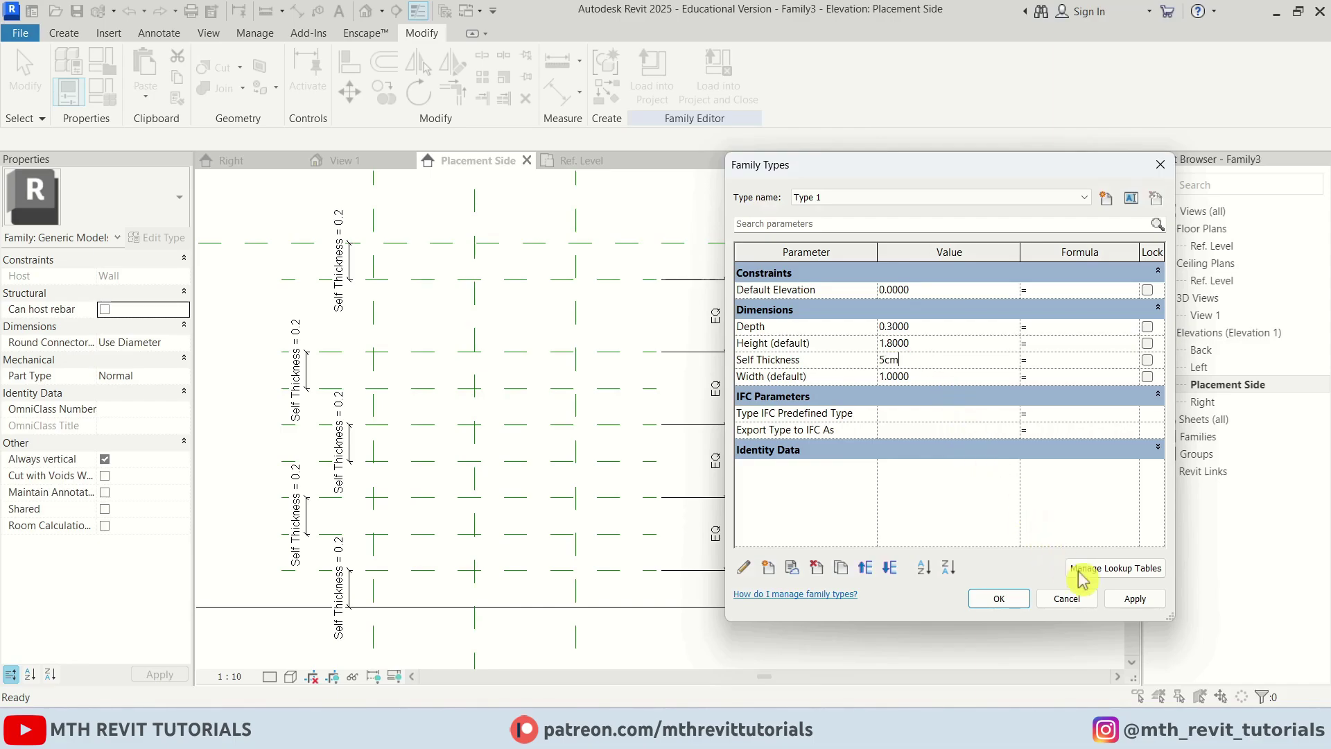
{"action": "left_click", "coordinate": [1135, 599]}
{"action": "left_click", "coordinate": [998, 600]}
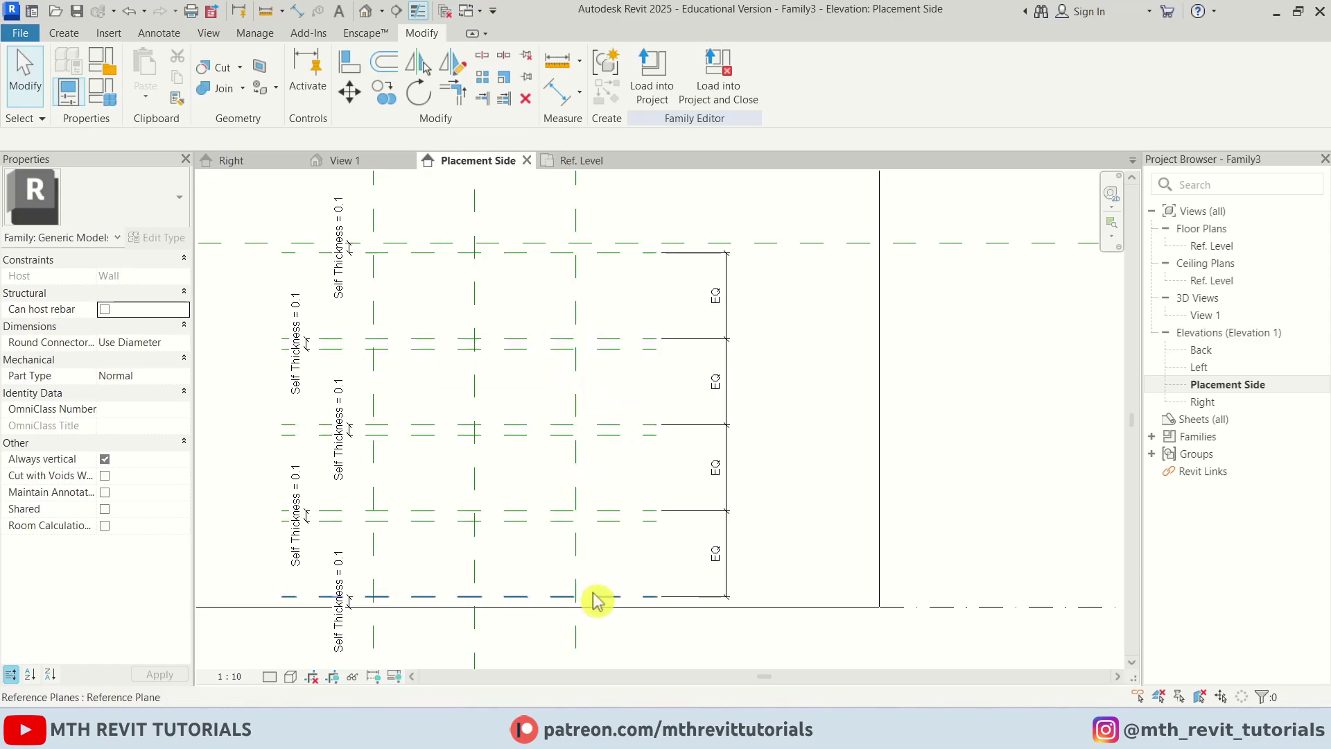
- Draw two vertical reference planes, one just inside each of the two outer Width planes, using Create Similar
{"action": "scroll", "coordinate": [645, 289], "scroll_direction": "up", "scroll_amount": 2}
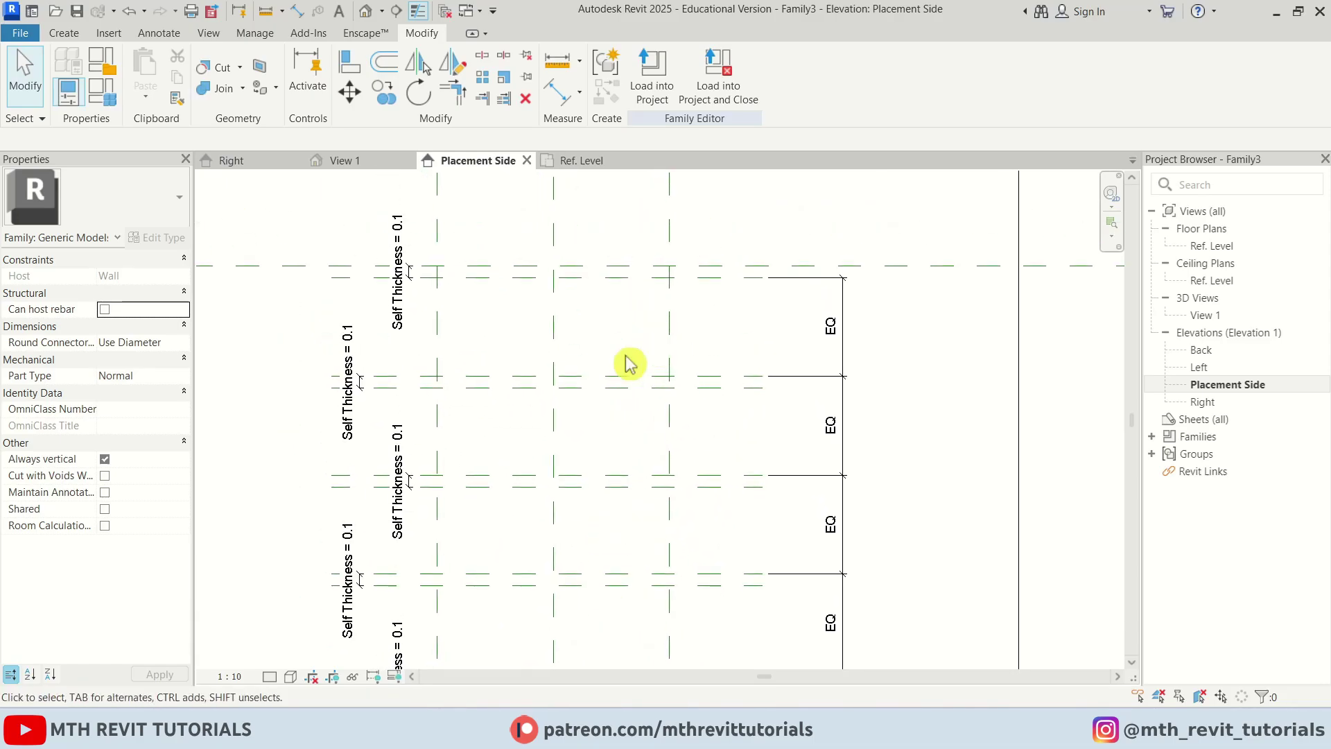
{"action": "middle_click_drag", "start_coordinate": [535, 307], "coordinate": [533, 400]}
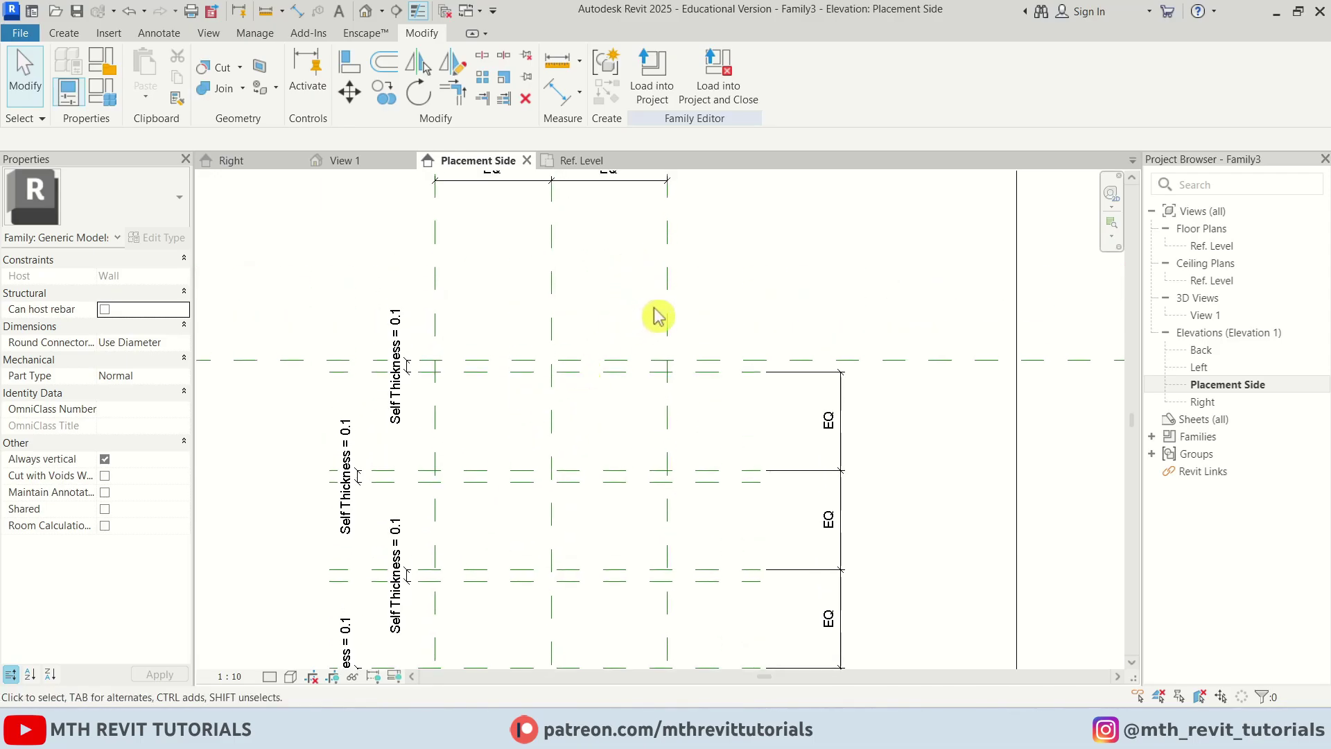
{"action": "scroll", "coordinate": [657, 350], "scroll_direction": "up", "scroll_amount": 1}
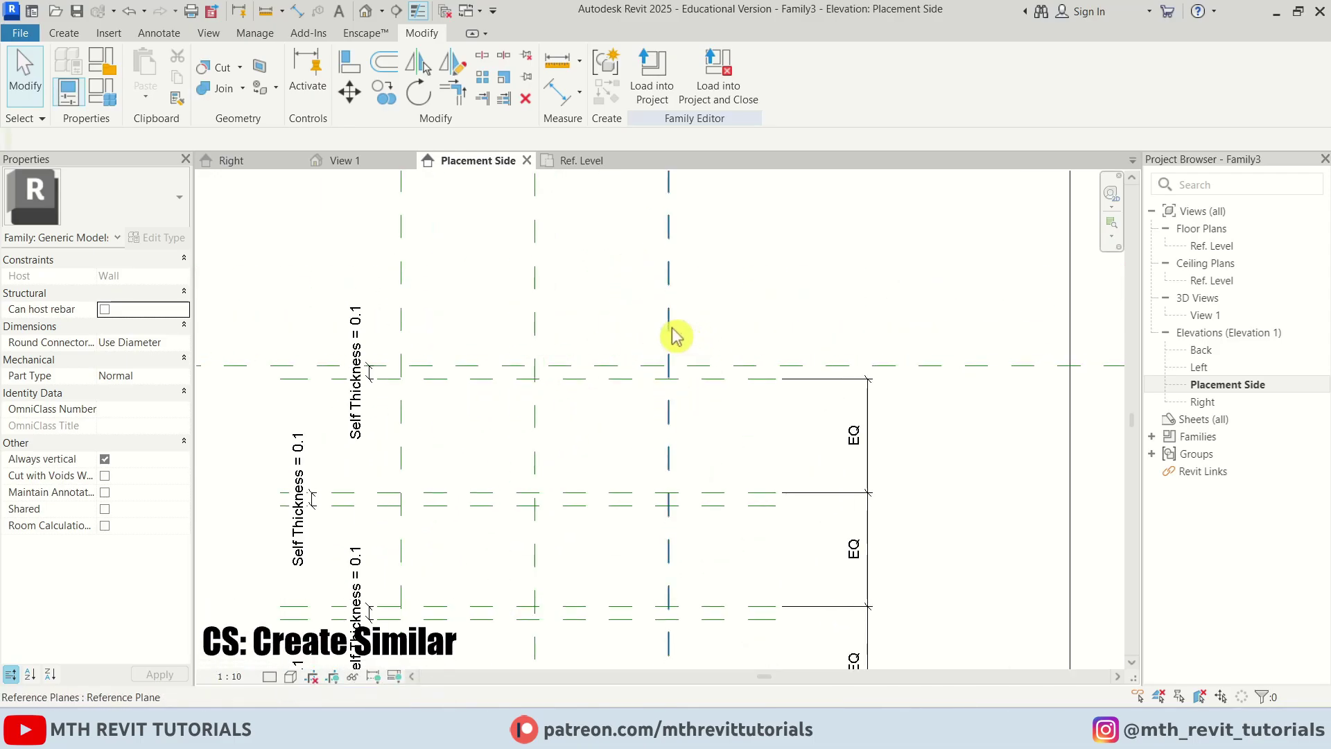
{"action": "left_click", "coordinate": [670, 333]}
{"action": "key", "text": "c"}
{"action": "key", "text": "s"}
{"action": "scroll", "coordinate": [652, 298], "scroll_direction": "up", "scroll_amount": 1}
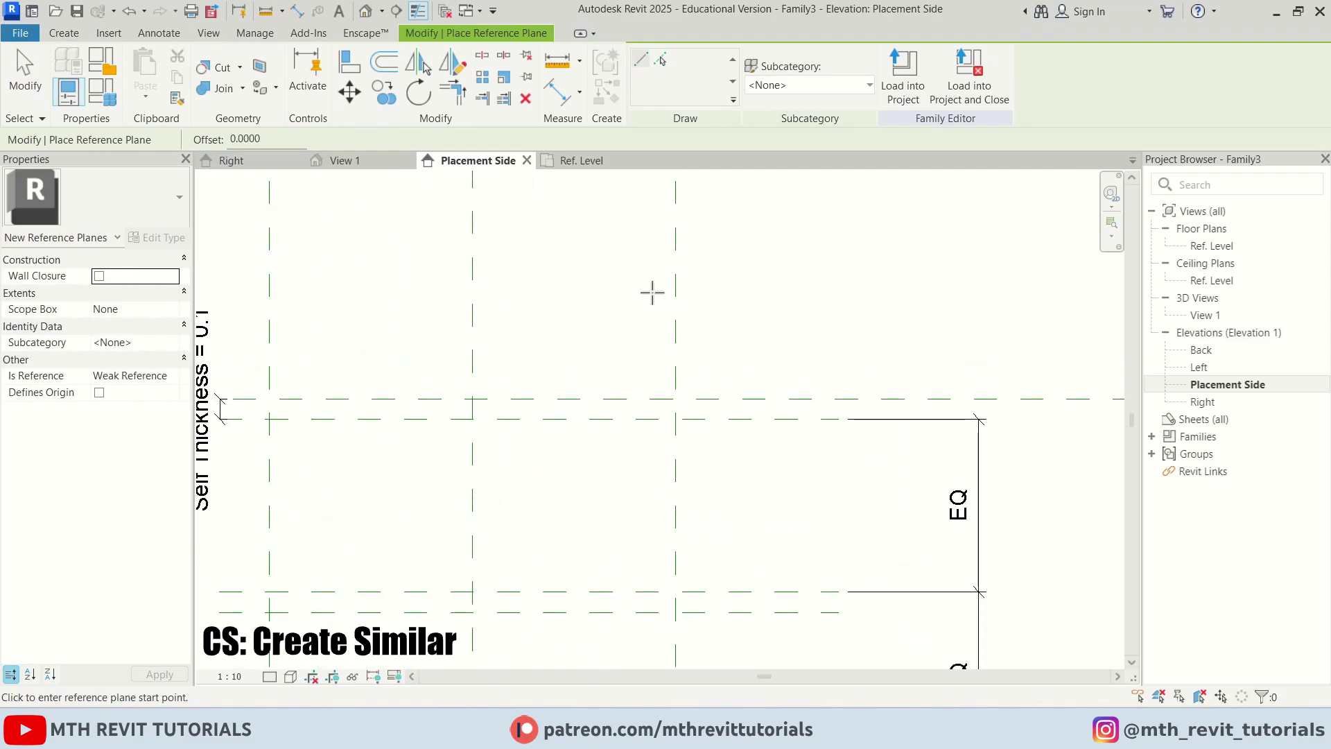
{"action": "scroll", "coordinate": [648, 312], "scroll_direction": "down", "scroll_amount": 3}
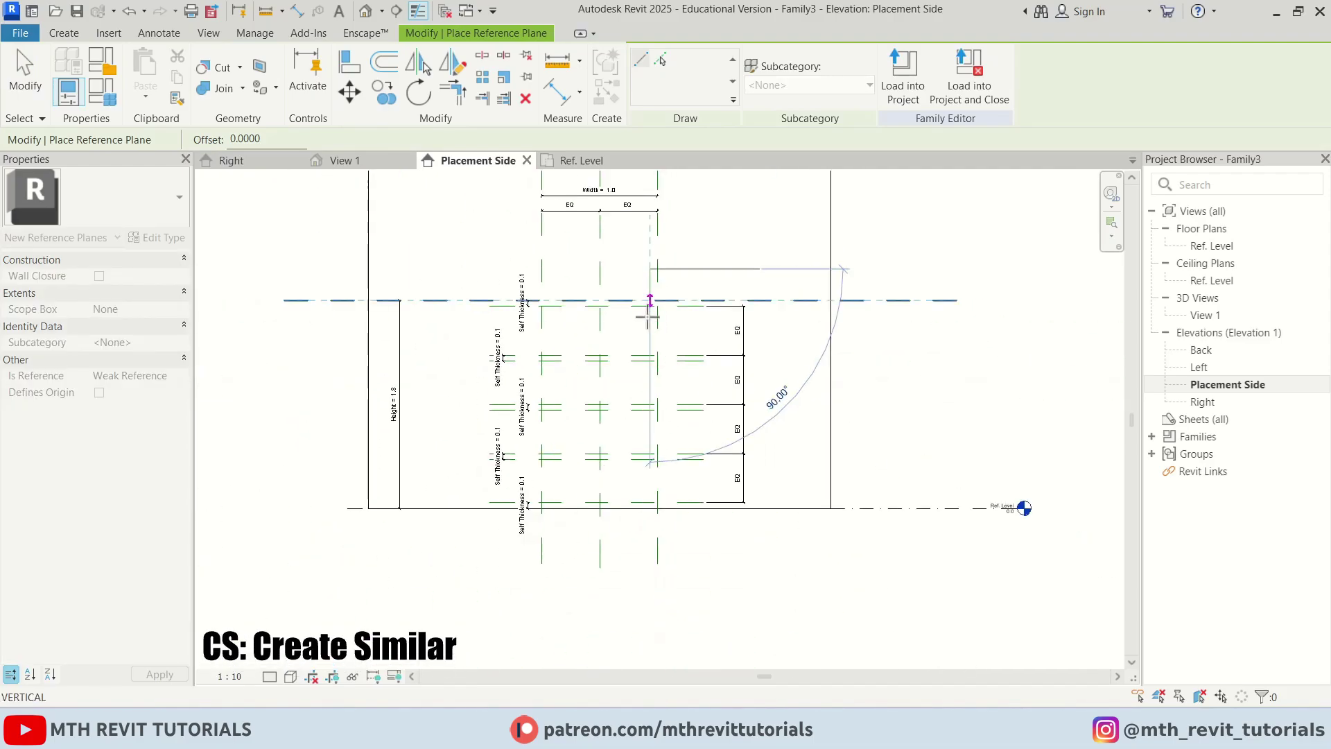
{"action": "left_click", "coordinate": [651, 564]}
{"action": "scroll", "coordinate": [560, 269], "scroll_direction": "up", "scroll_amount": 2}
{"action": "left_click", "coordinate": [530, 277]}
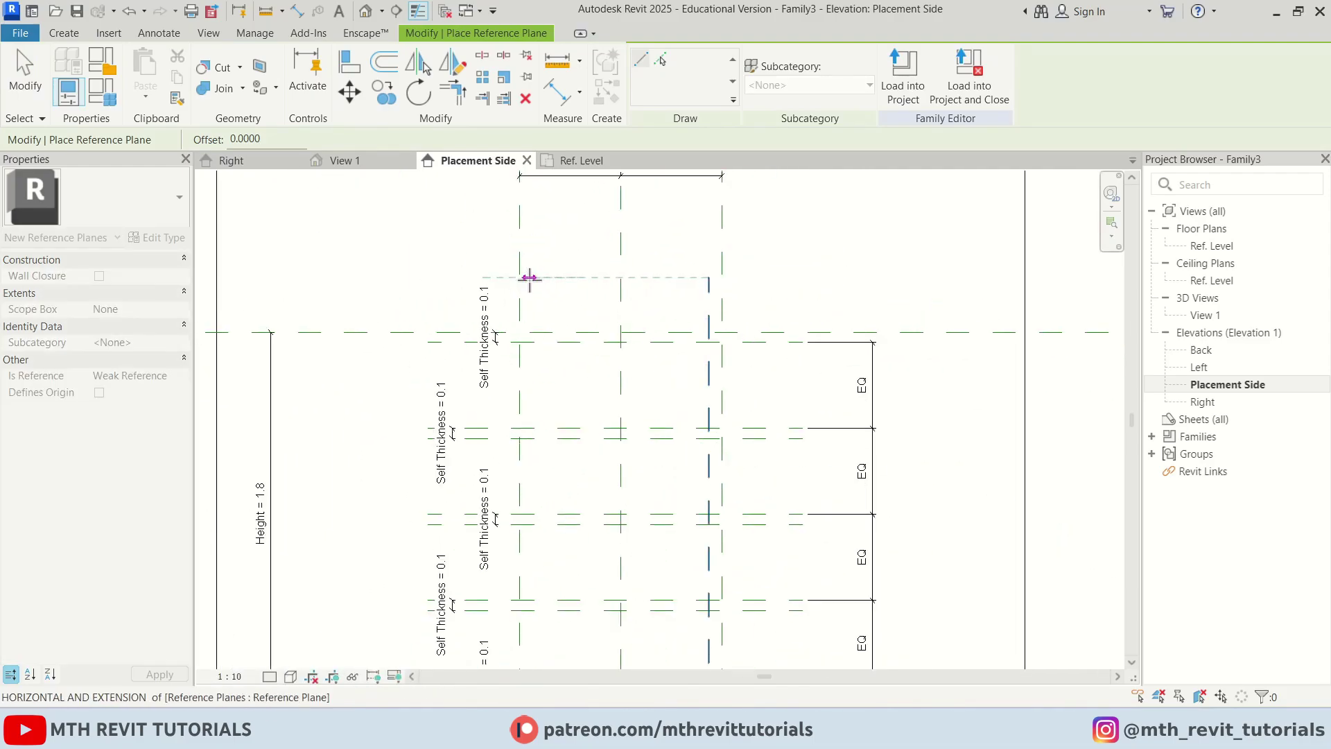
{"action": "scroll", "coordinate": [531, 277], "scroll_direction": "down", "scroll_amount": 2}
{"action": "key", "text": "Escape"}
{"action": "key", "text": "Escape"}
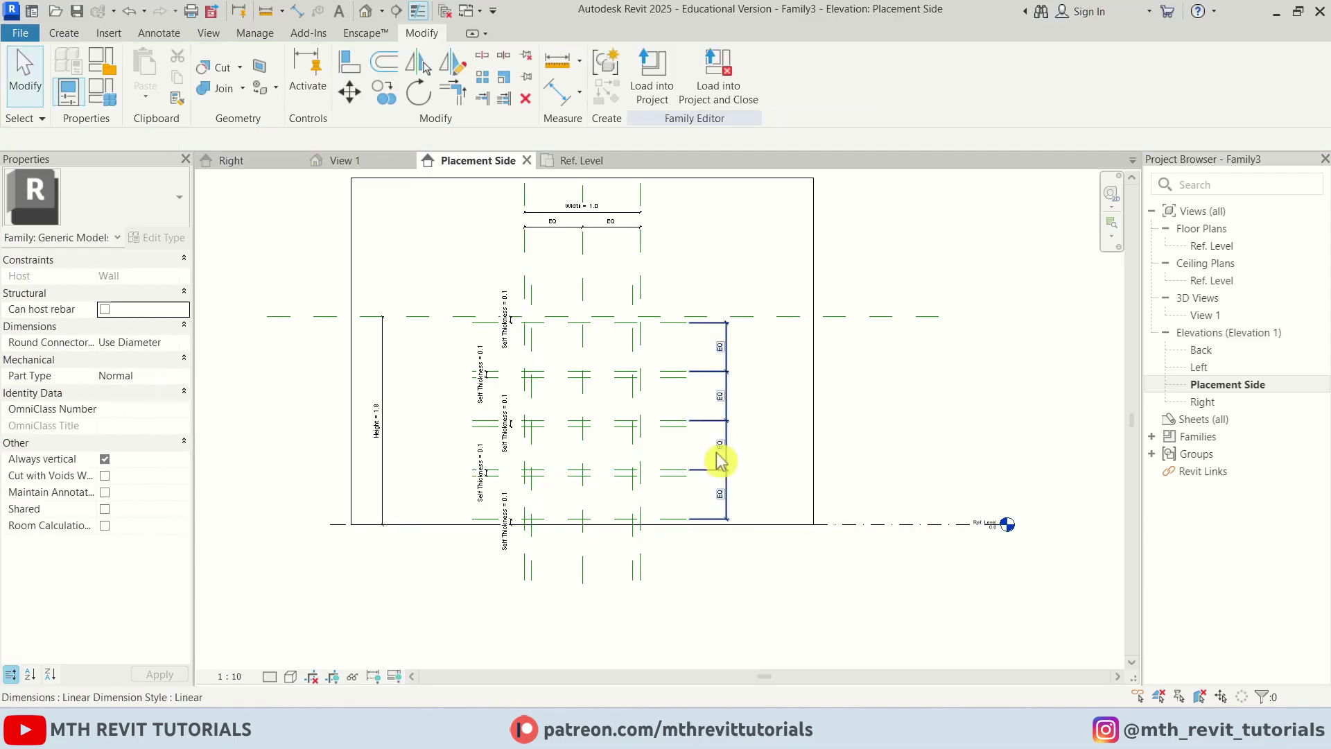
- Place an aligned dimension between each outer Width plane and its adjacent inner vertical plane
{"action": "scroll", "coordinate": [659, 455], "scroll_direction": "up", "scroll_amount": 2}
{"action": "scroll", "coordinate": [623, 277], "scroll_direction": "up", "scroll_amount": 2}
{"action": "scroll", "coordinate": [615, 321], "scroll_direction": "up", "scroll_amount": 2}
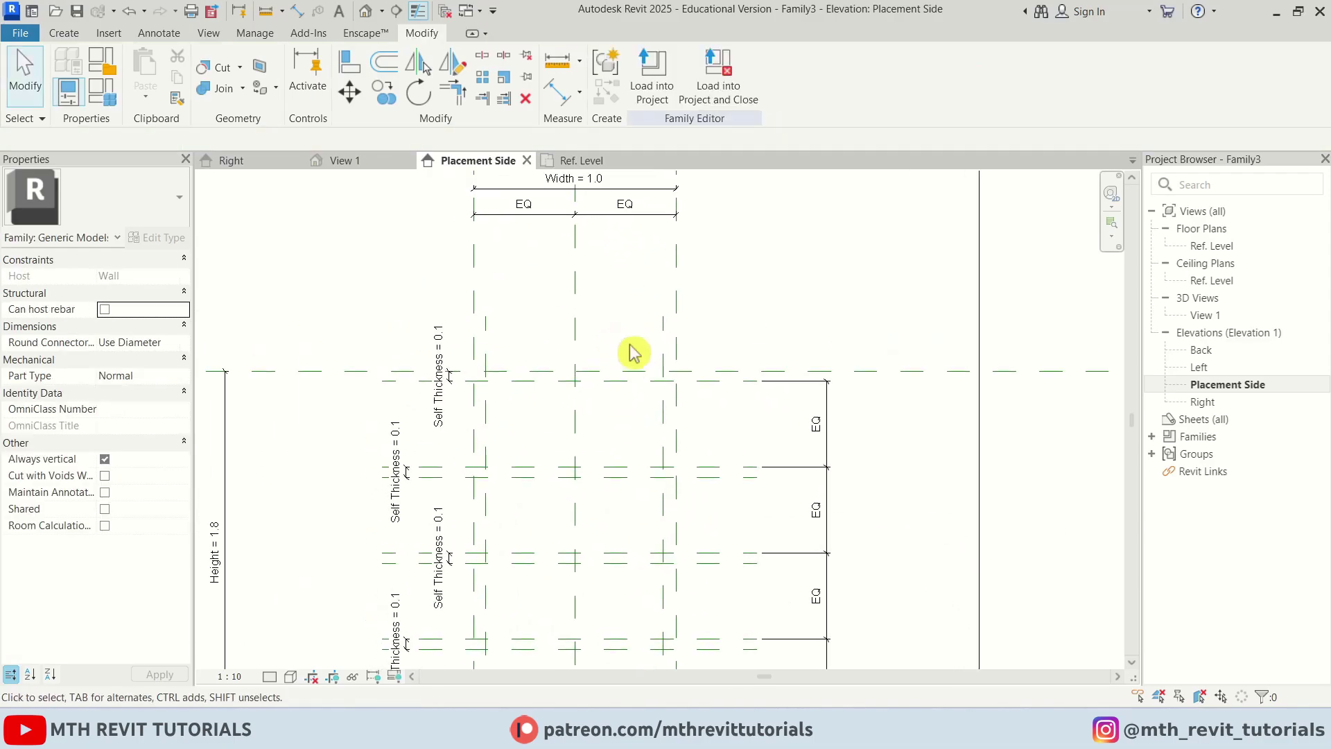
{"action": "key", "text": "i"}
{"action": "left_click", "coordinate": [674, 341]}
{"action": "left_click", "coordinate": [696, 341]}
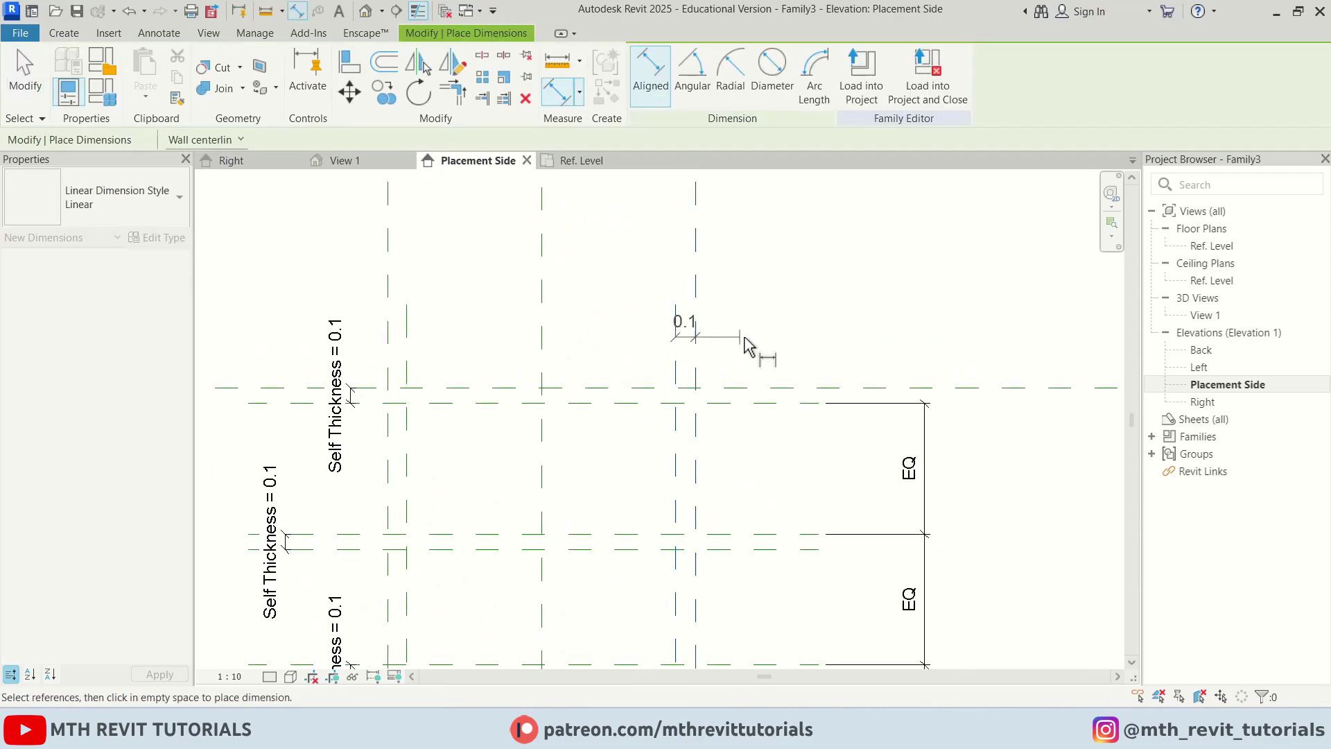
{"action": "left_click", "coordinate": [742, 336]}
{"action": "left_click", "coordinate": [407, 328]}
{"action": "left_click", "coordinate": [388, 329]}
{"action": "left_click", "coordinate": [265, 325]}
{"action": "key", "text": "Escape"}
{"action": "key", "text": "Escape"}
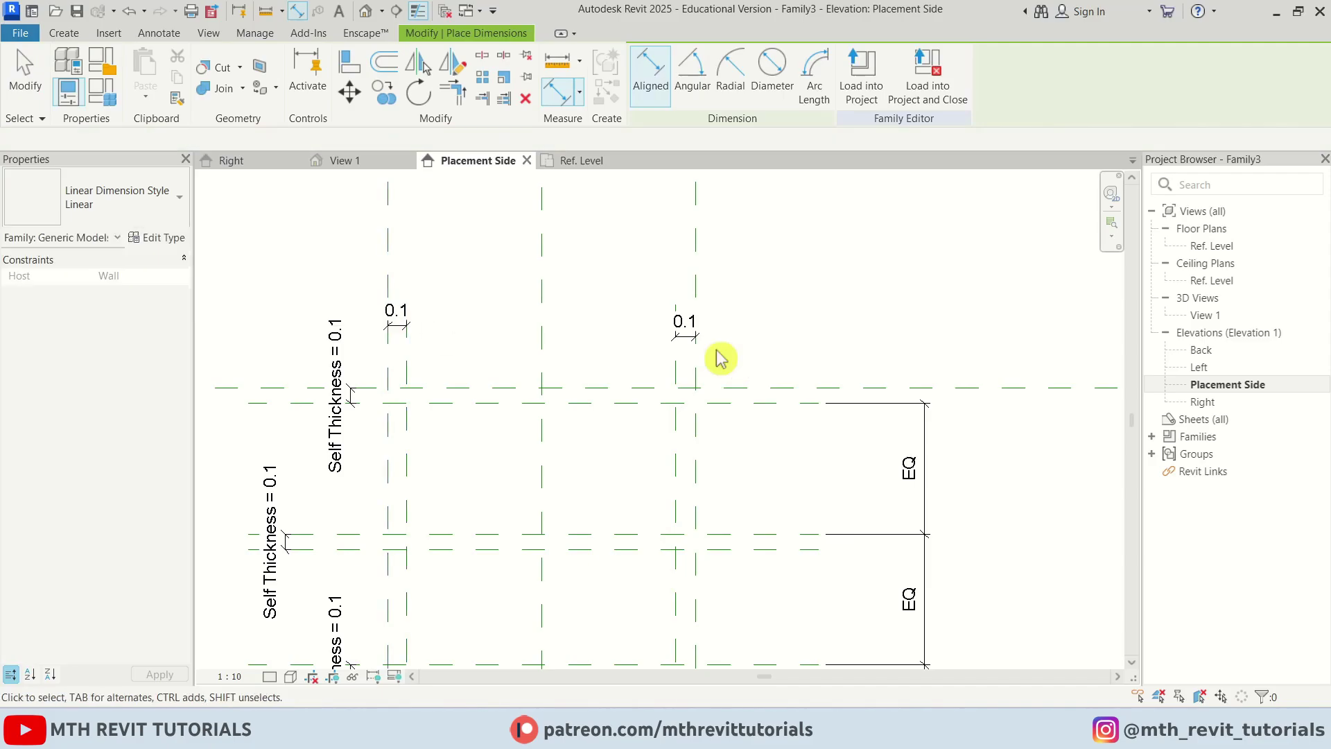
- Label both vertical-plane pair dimensions with the existing Self Thickness parameter
{"action": "left_click", "coordinate": [683, 335]}
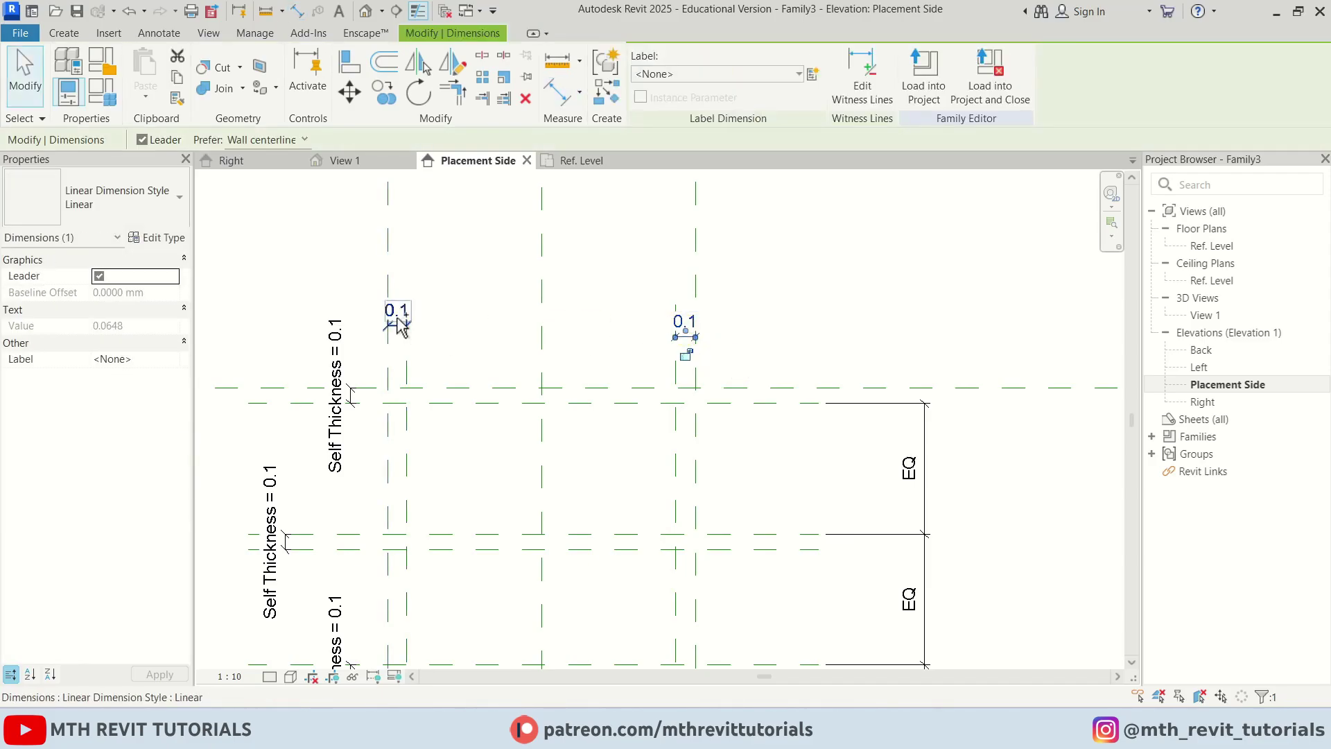
{"action": "left_click", "coordinate": [395, 313], "text": "ctrl"}
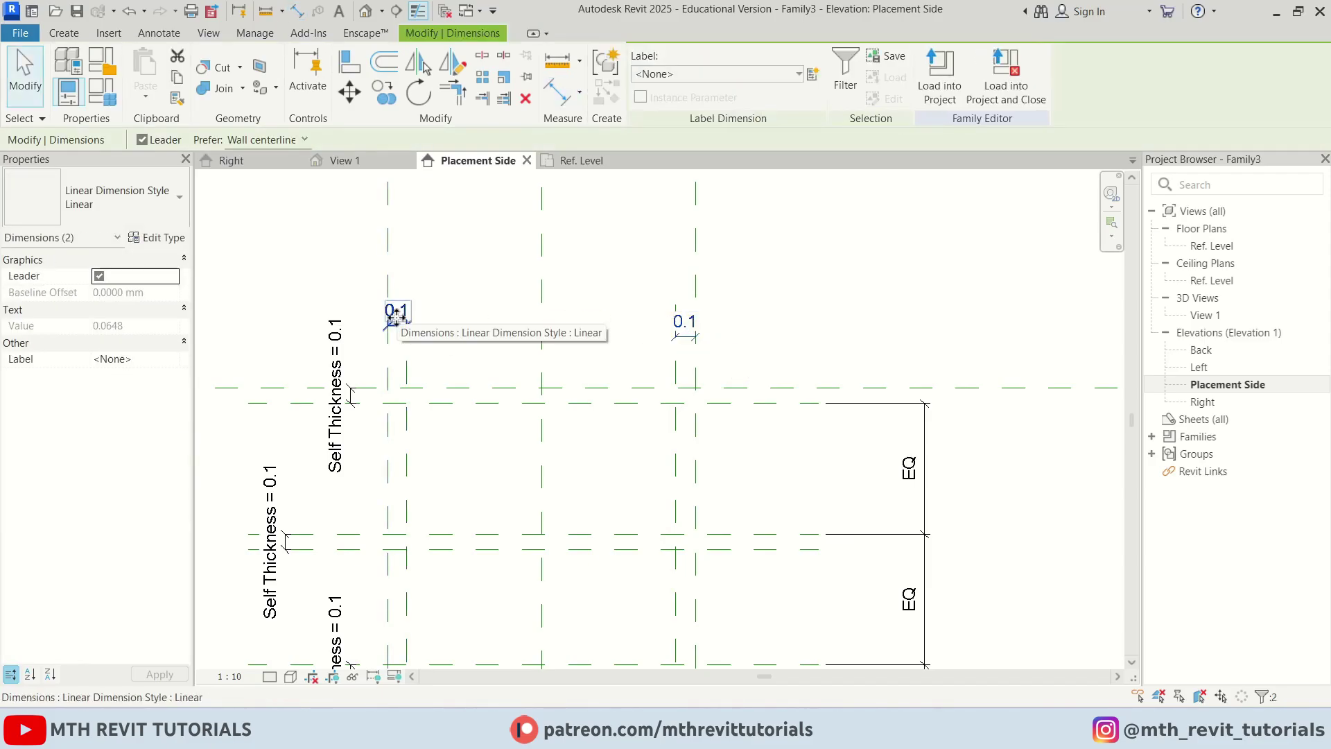
{"action": "left_click", "coordinate": [782, 76]}
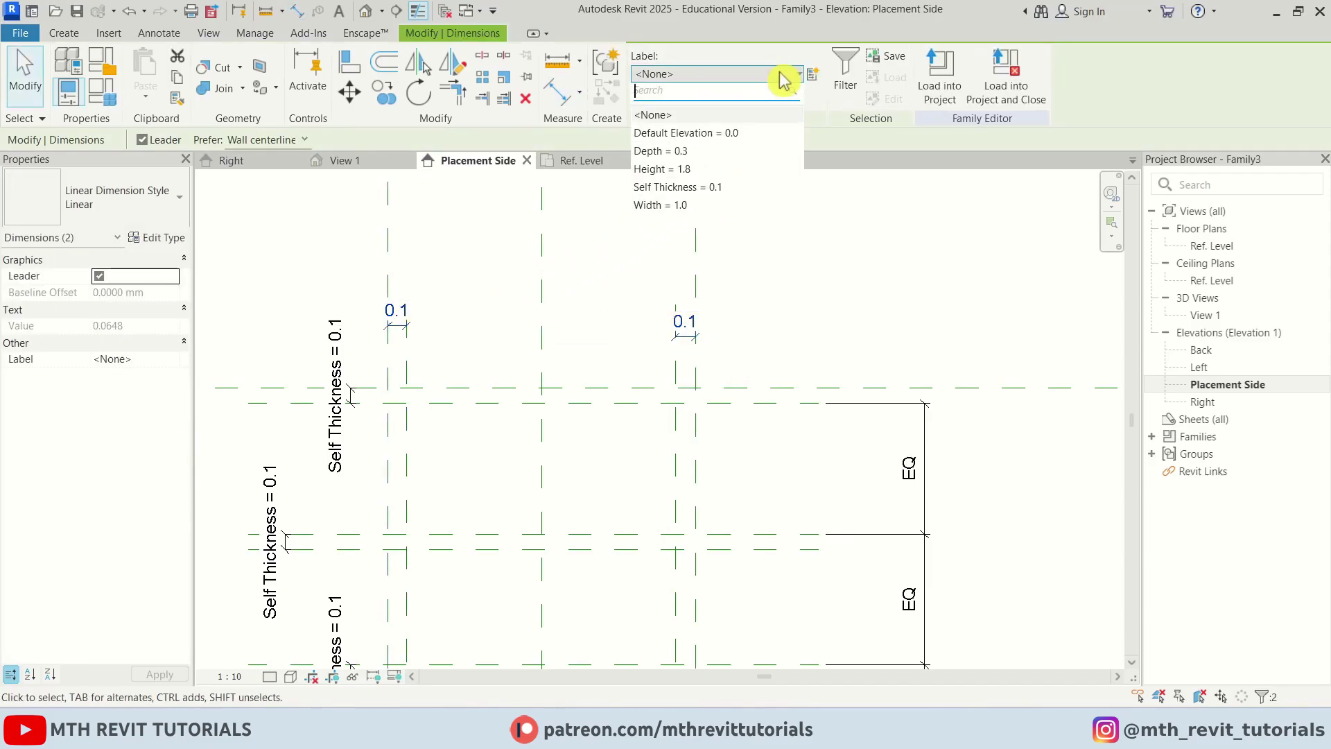
{"action": "left_click", "coordinate": [754, 190]}
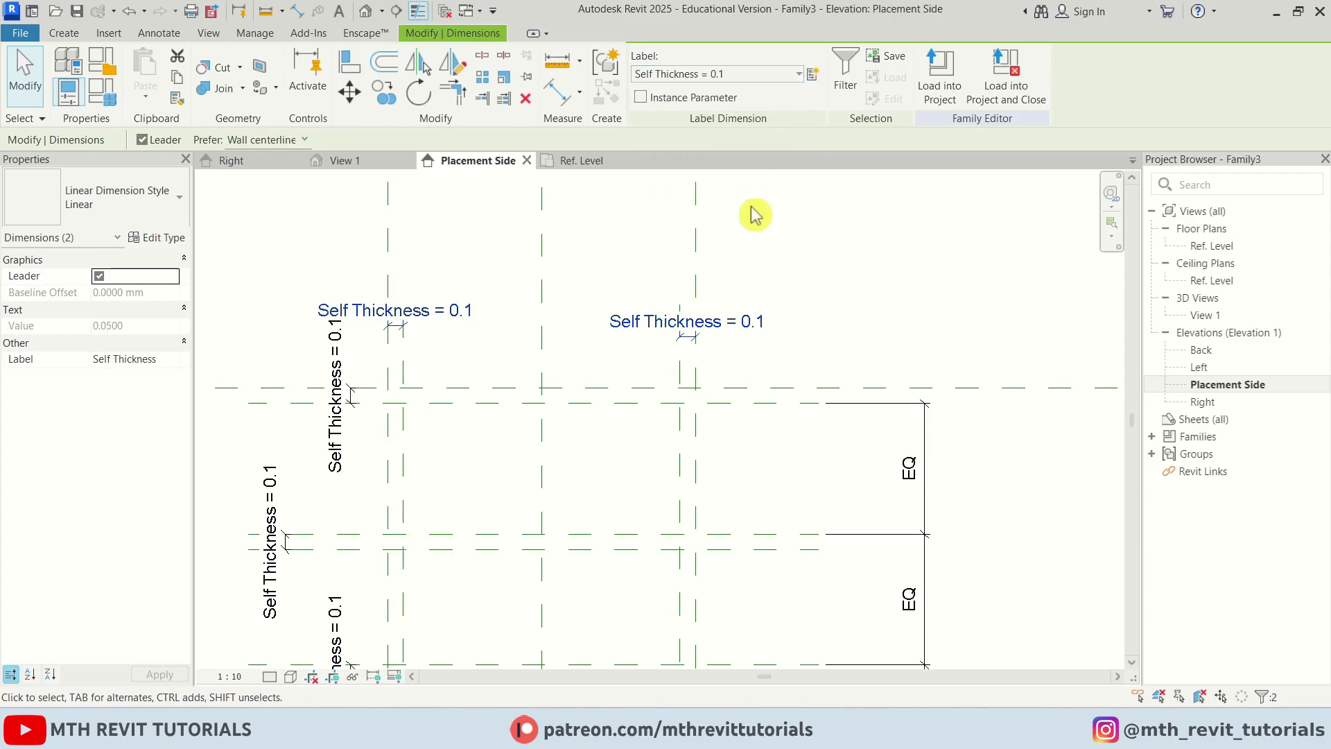
{"action": "left_click", "coordinate": [718, 345]}
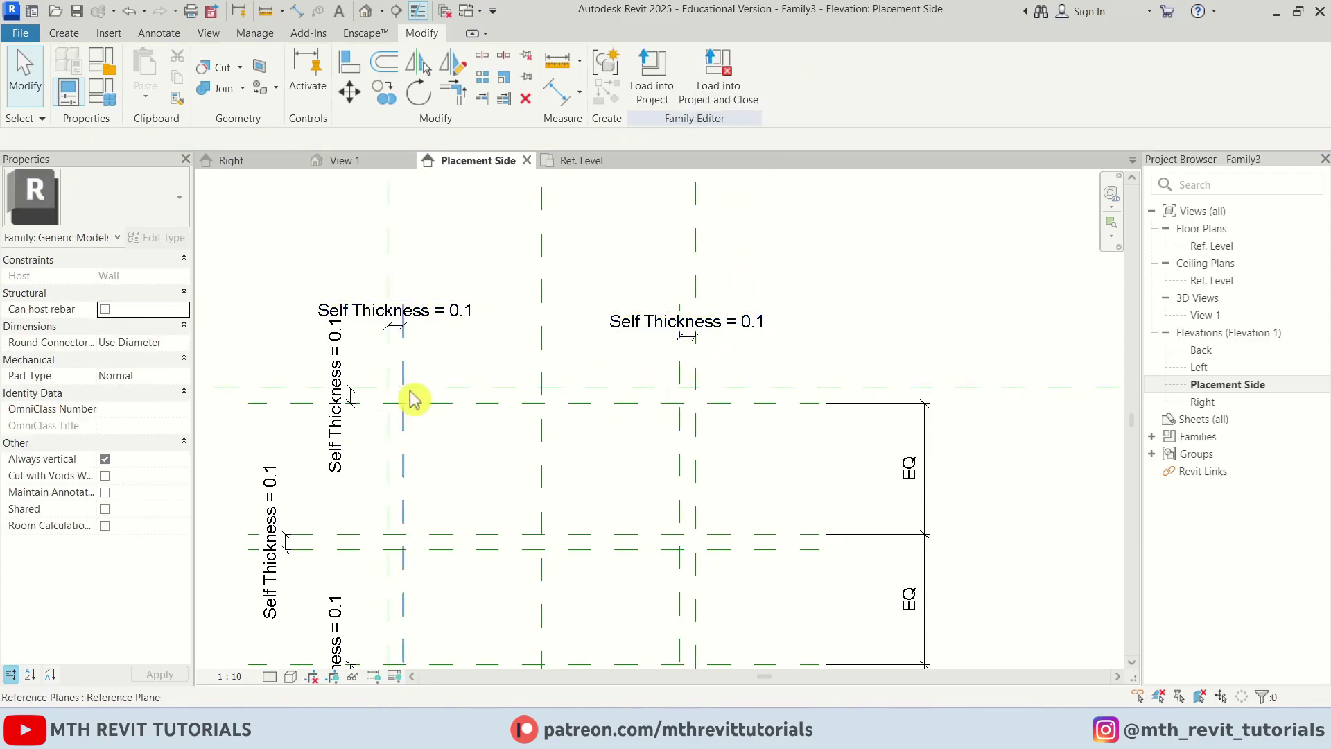
- Start an extrusion sketch with Pick Lines and add locked lines on the Height plane and the plane just below it
{"action": "scroll", "coordinate": [617, 466], "scroll_direction": "down", "scroll_amount": 2}
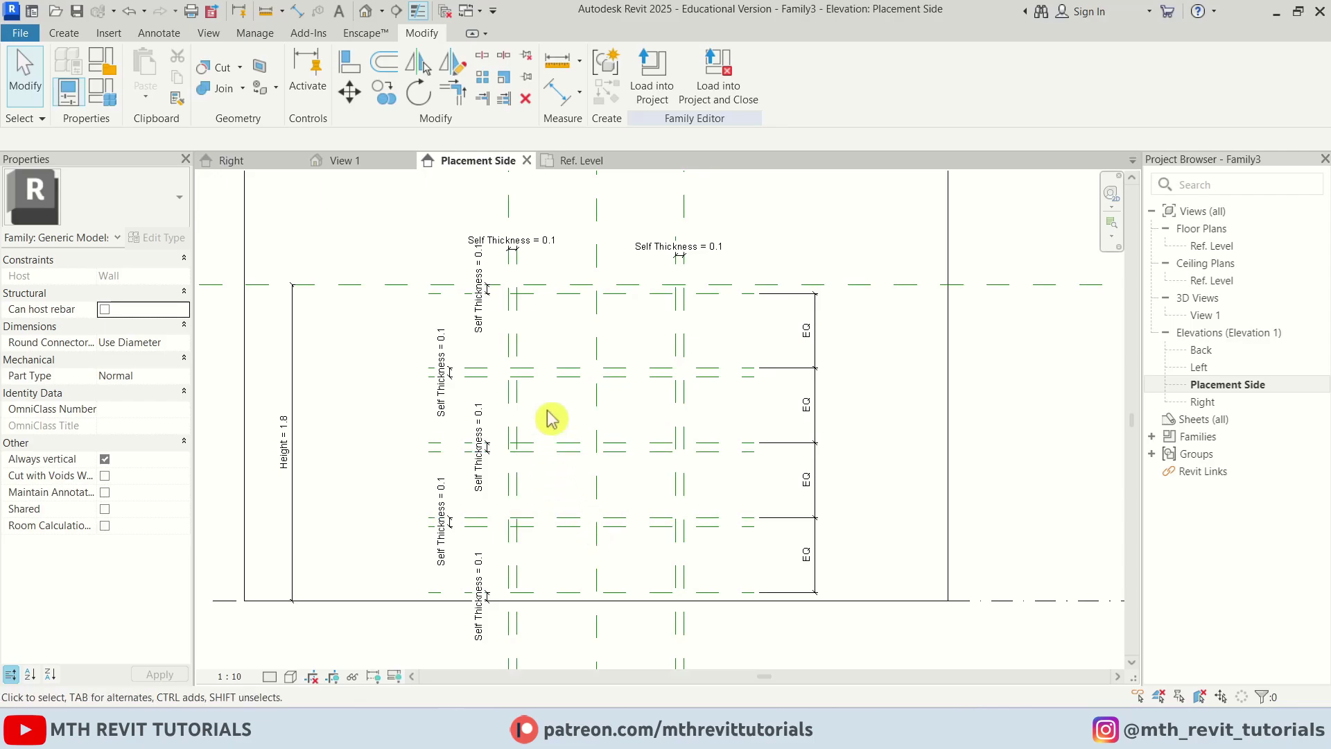
{"action": "scroll", "coordinate": [623, 364], "scroll_direction": "up", "scroll_amount": 3}
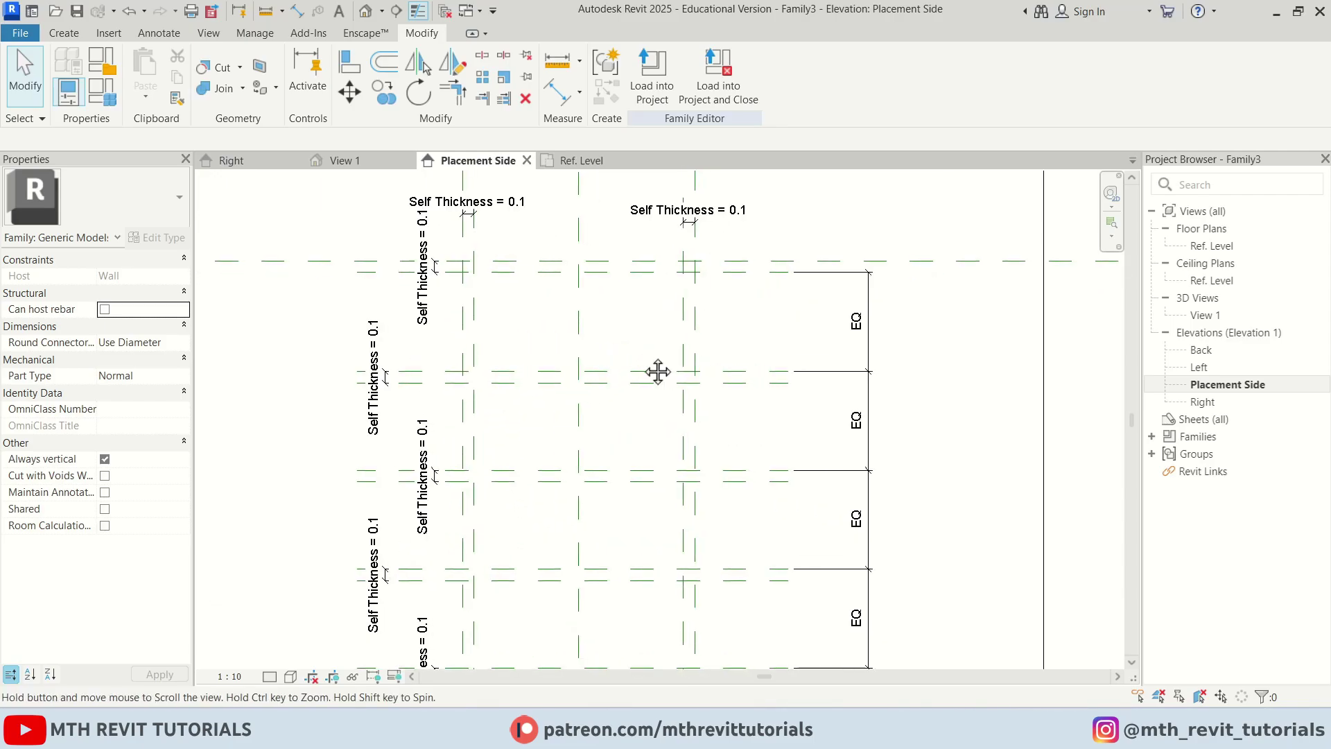
{"action": "left_click", "coordinate": [69, 34]}
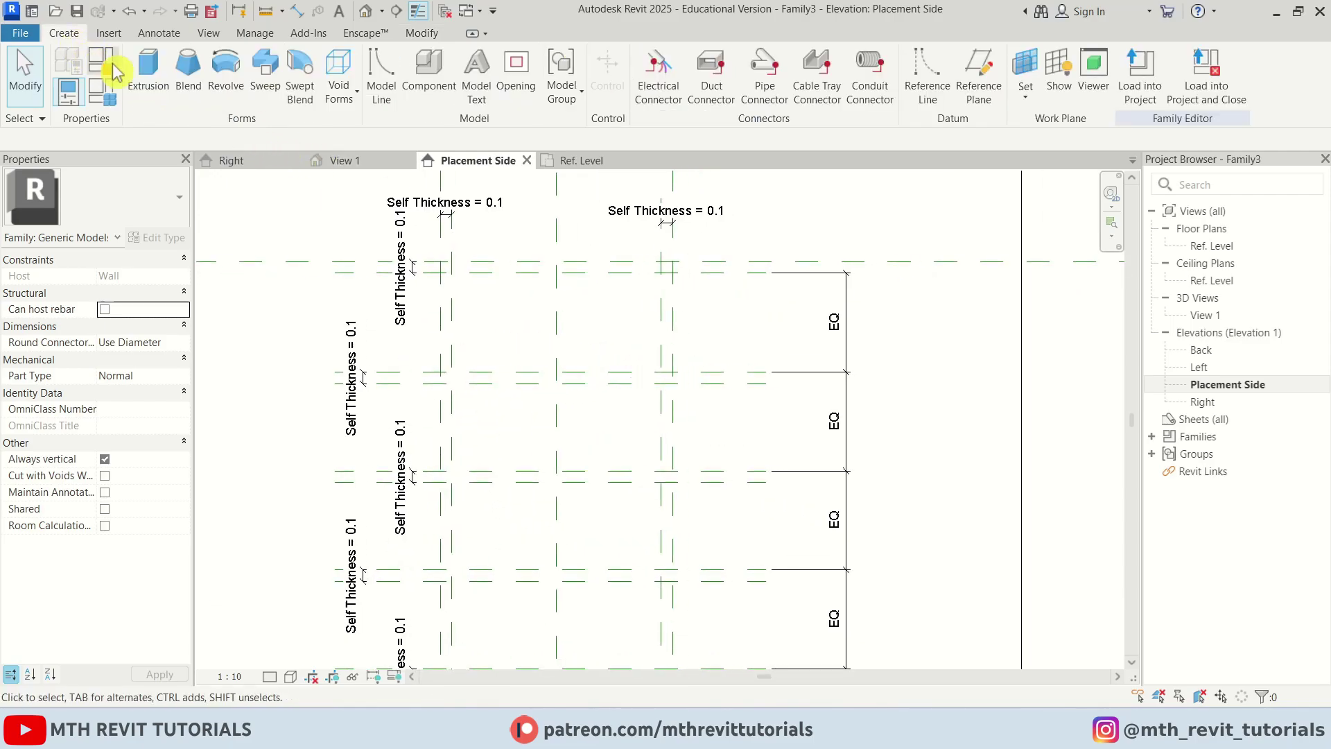
{"action": "left_click", "coordinate": [154, 89]}
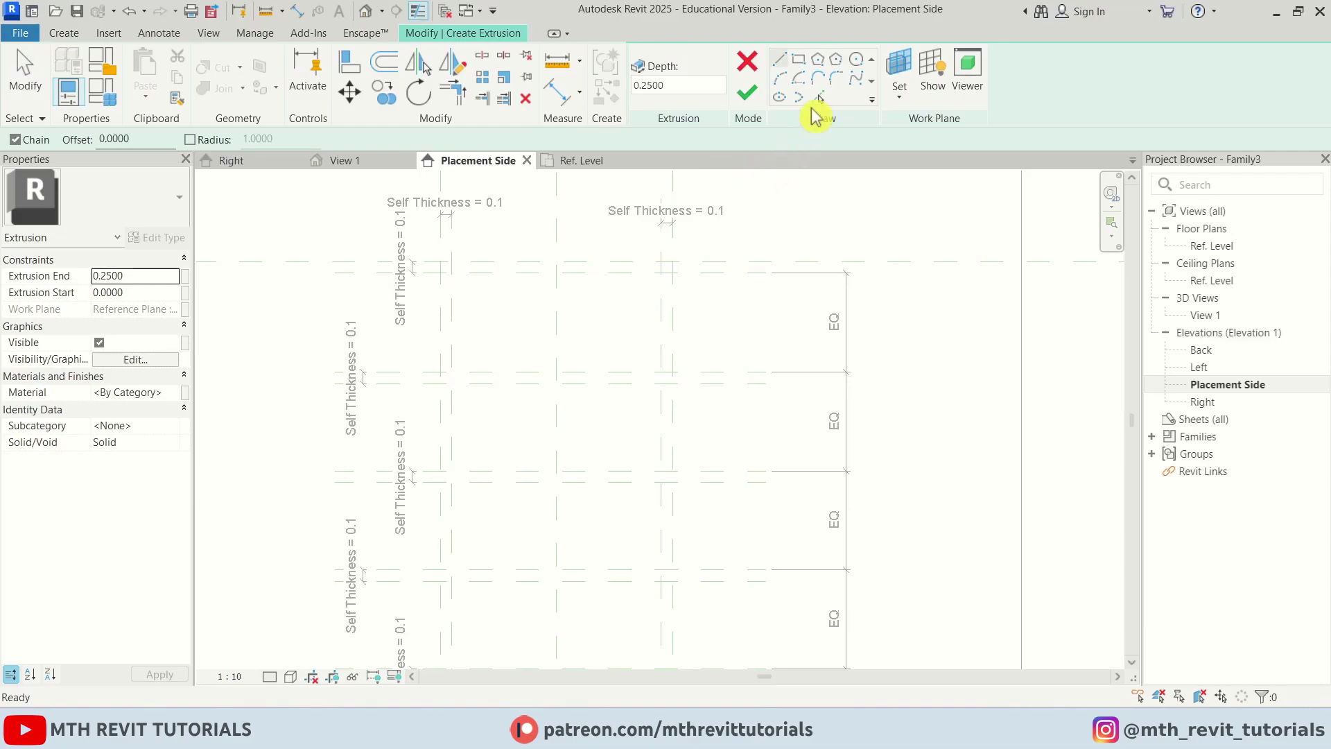
{"action": "left_click", "coordinate": [821, 99]}
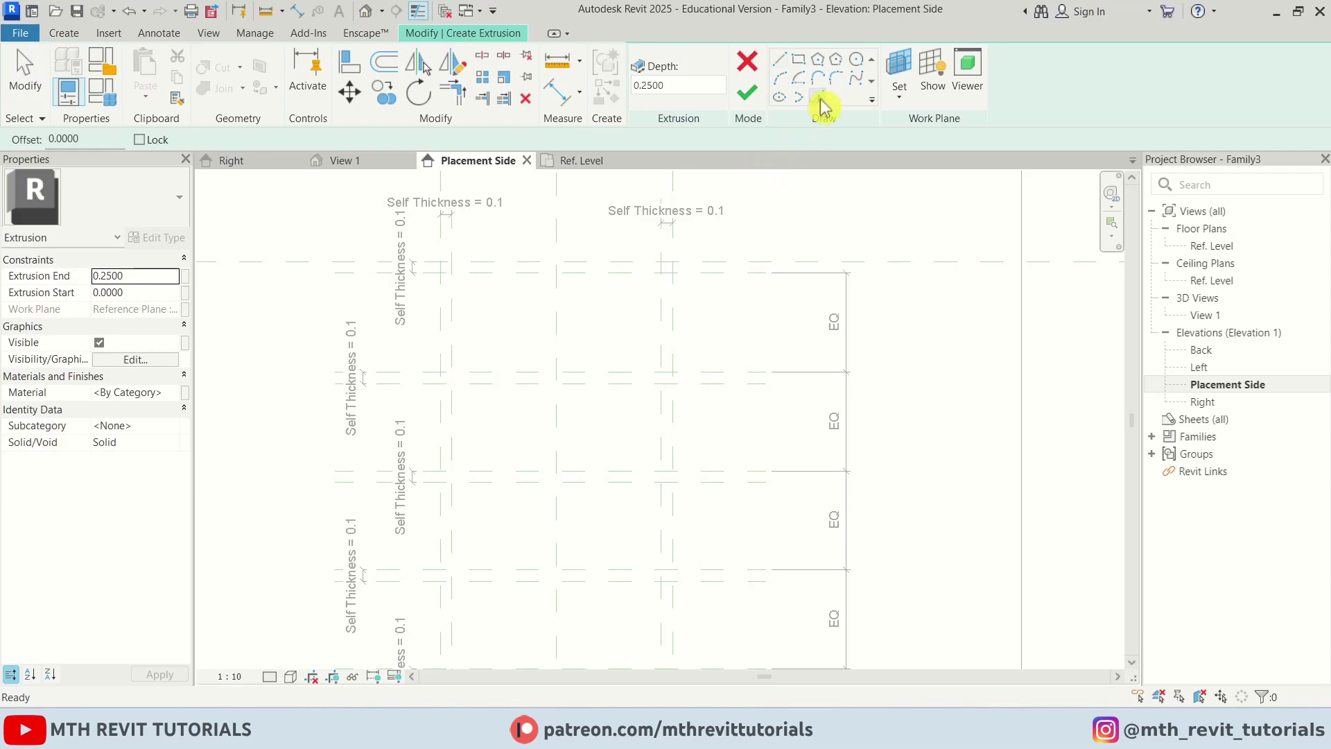
{"action": "left_click", "coordinate": [594, 264]}
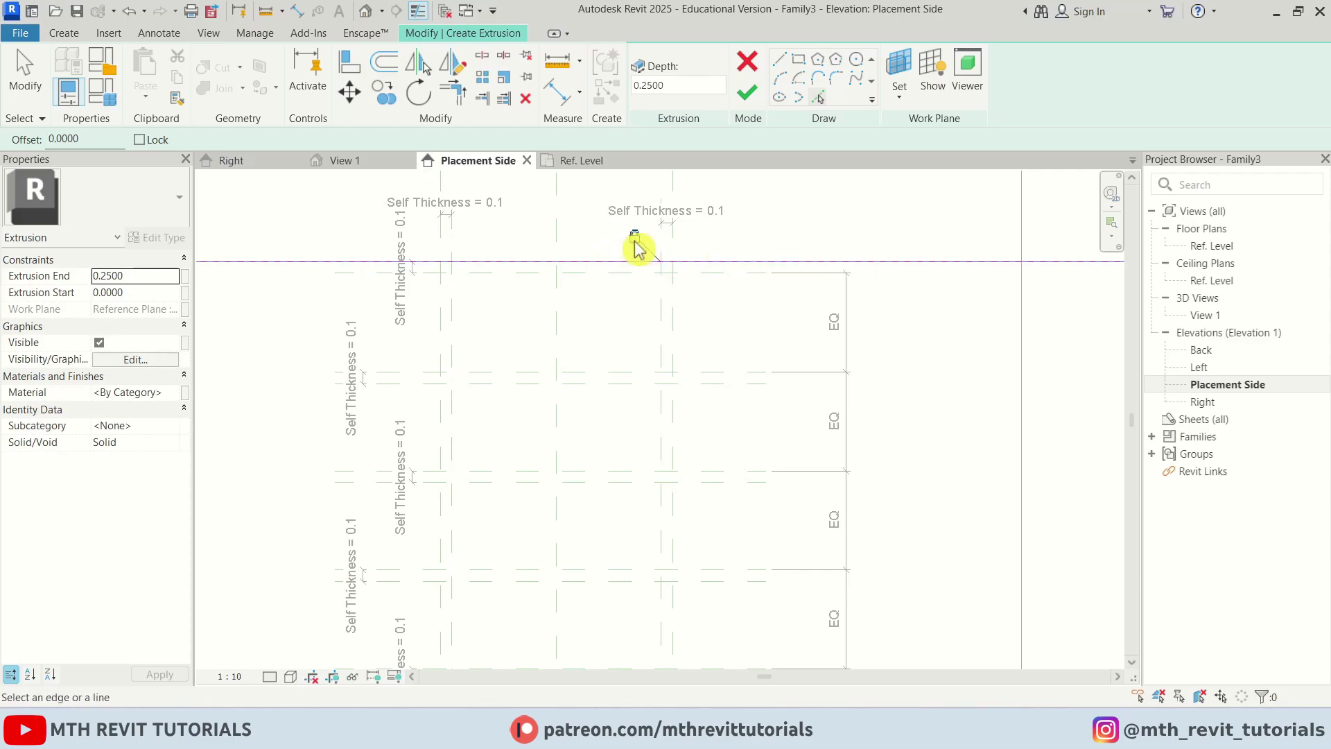
{"action": "left_click", "coordinate": [600, 273]}
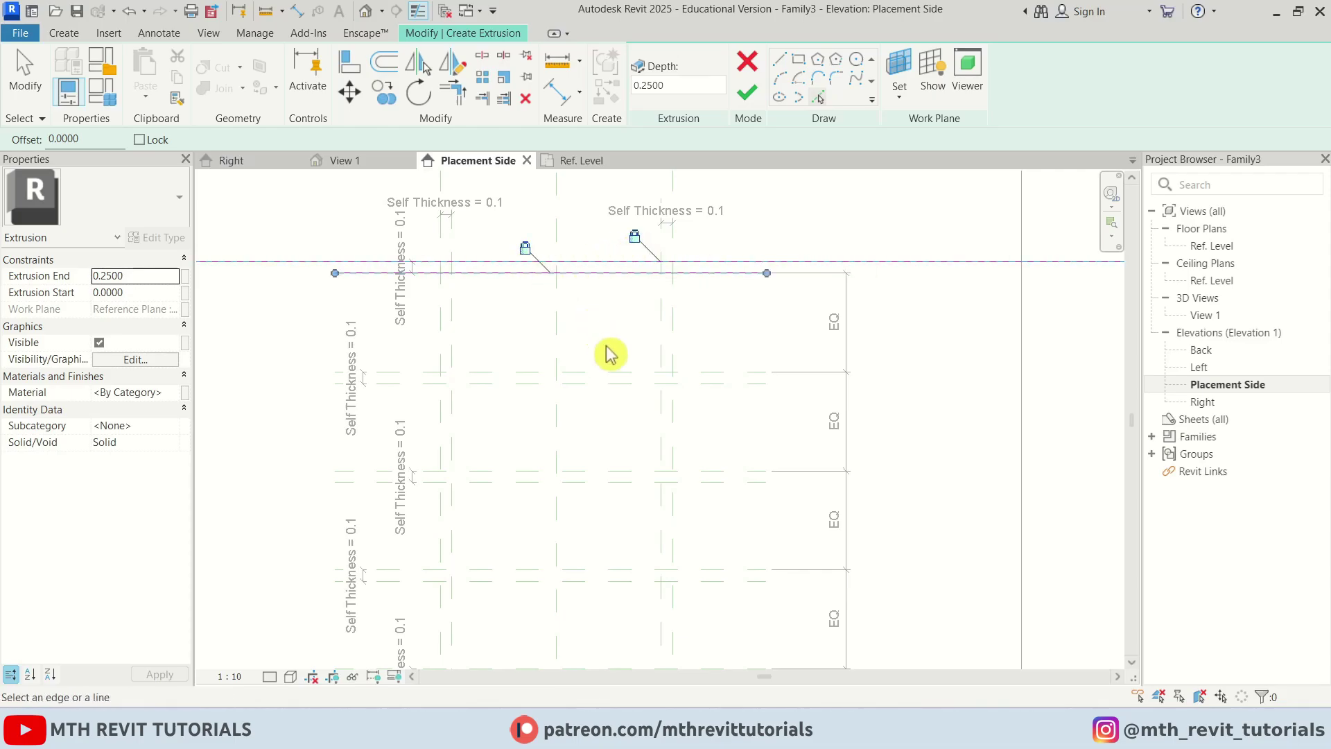
- Pick and lock sketch lines on the two intermediate shelf plane pairs below the top pair
{"action": "left_click", "coordinate": [611, 372]}
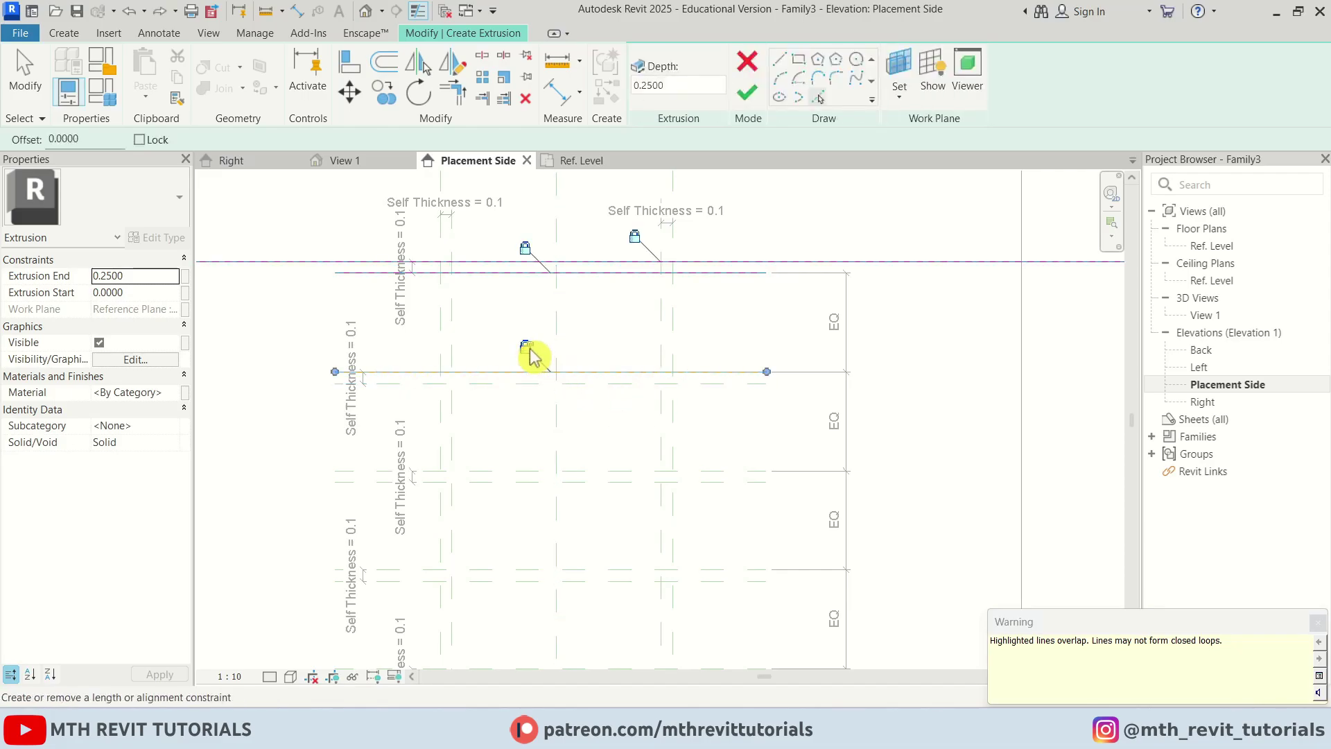
{"action": "key", "text": "ctrl+z"}
{"action": "left_click", "coordinate": [529, 368]}
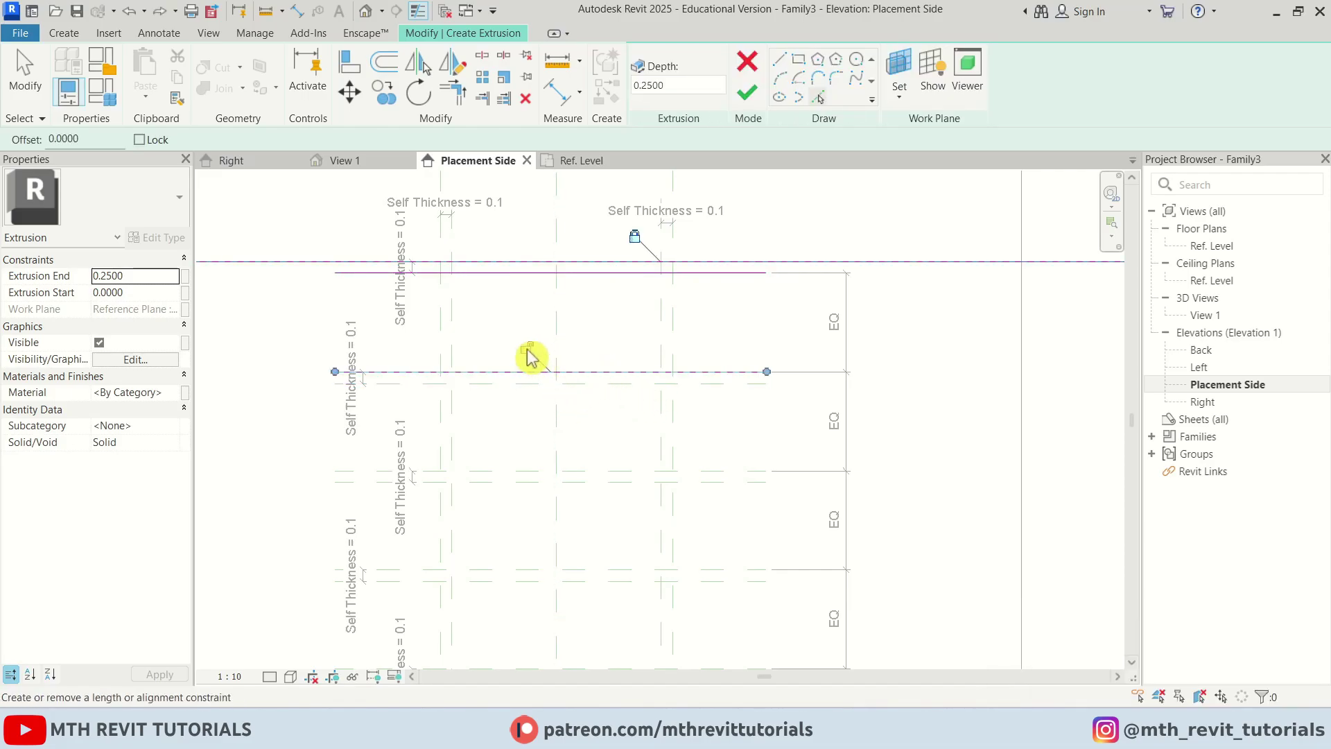
{"action": "left_click", "coordinate": [531, 380]}
{"action": "left_click", "coordinate": [527, 469]}
{"action": "left_click", "coordinate": [530, 458]}
- Pick and lock sketch lines on the lowest intermediate shelf pair, the lowest horizontal plane and the Ref. Level
{"action": "middle_click_drag", "start_coordinate": [537, 478], "coordinate": [547, 293]}
{"action": "left_click", "coordinate": [601, 397]}
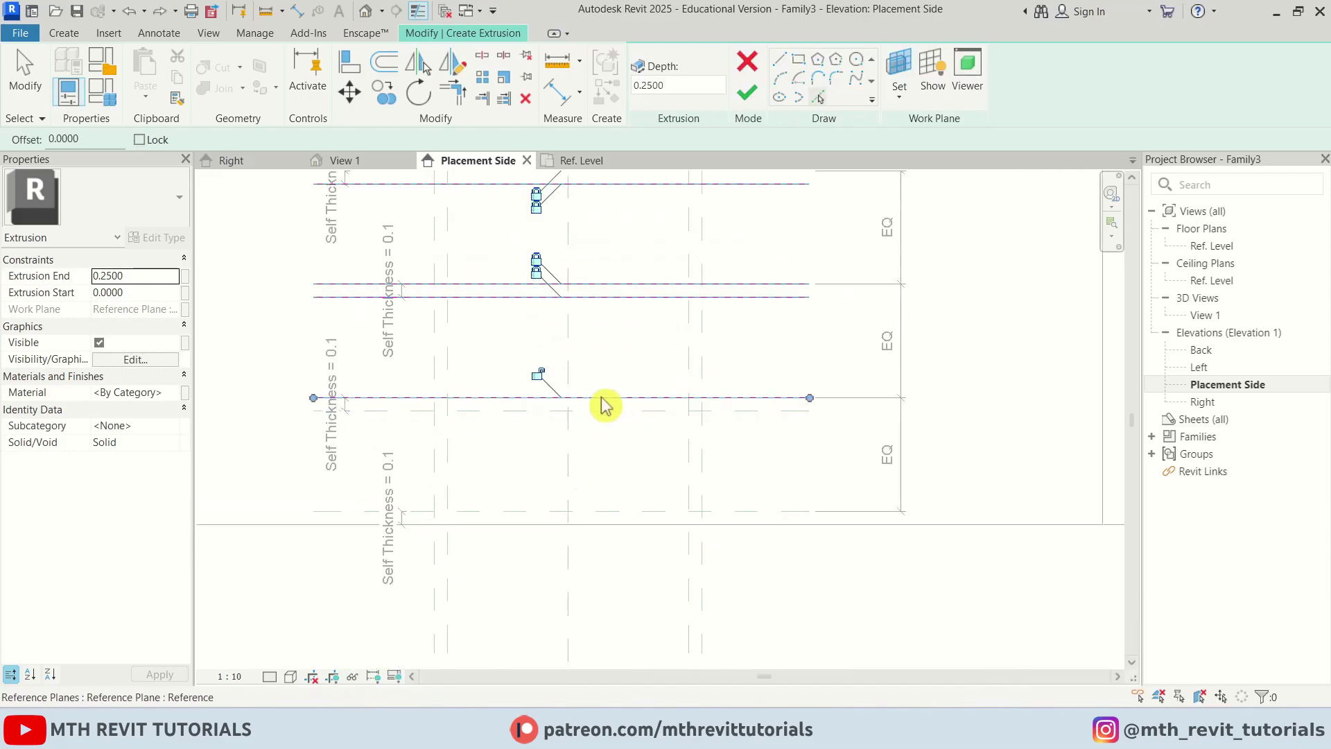
{"action": "left_click", "coordinate": [533, 410]}
{"action": "left_click", "coordinate": [538, 387]}
{"action": "left_click", "coordinate": [626, 511]}
{"action": "left_click", "coordinate": [536, 488]}
{"action": "left_click", "coordinate": [596, 525]}
{"action": "left_click", "coordinate": [636, 501]}
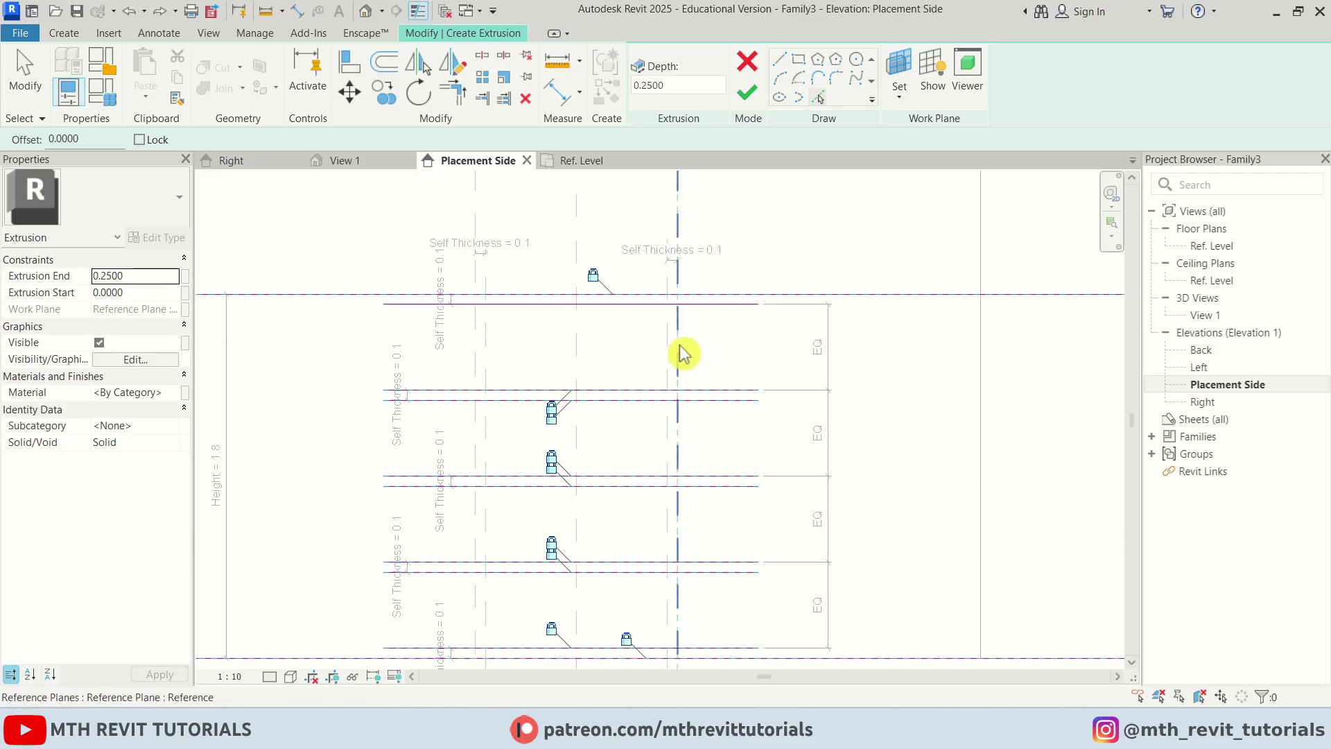
- Pick and lock sketch lines on the four vertical planes of both side panels, then end line picking
{"action": "left_click", "coordinate": [675, 357]}
{"action": "left_click", "coordinate": [698, 396]}
{"action": "left_click", "coordinate": [662, 361]}
{"action": "left_click", "coordinate": [684, 407]}
{"action": "left_click", "coordinate": [421, 359]}
{"action": "left_click", "coordinate": [443, 408]}
{"action": "left_click", "coordinate": [408, 359]}
{"action": "key", "text": "Escape"}
- Split the right side panel's two vertical sketch lines within the top shelf bay using Split Element
{"action": "scroll", "coordinate": [652, 305], "scroll_direction": "down", "scroll_amount": 2}
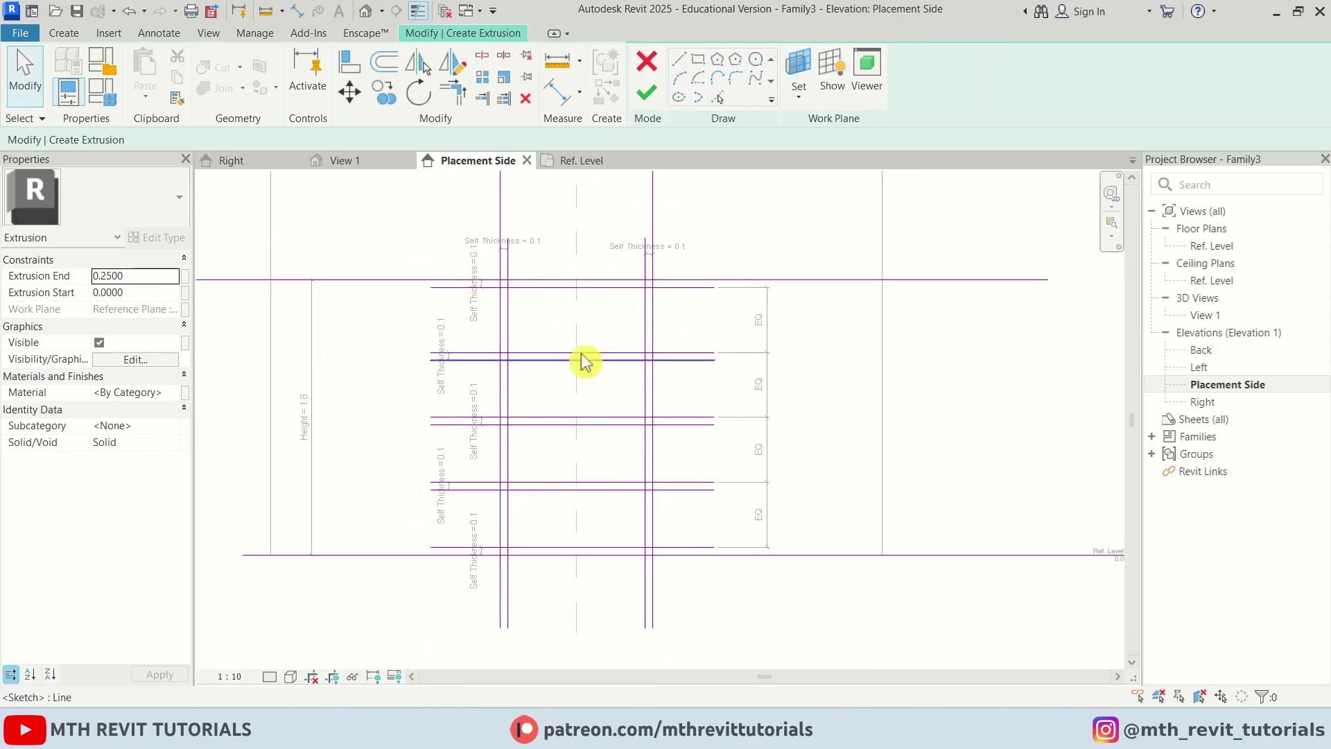
{"action": "scroll", "coordinate": [597, 368], "scroll_direction": "up", "scroll_amount": 1}
{"action": "key", "text": "s"}
{"action": "key", "text": "l"}
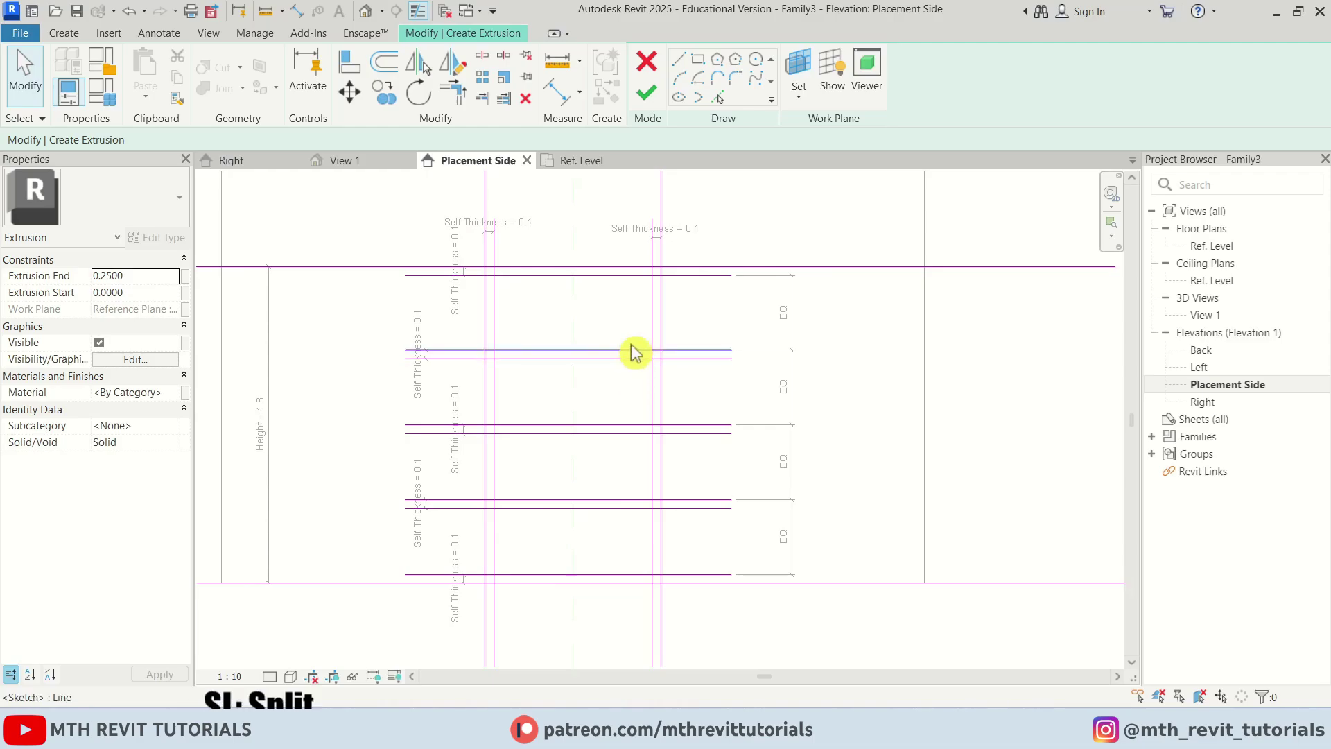
{"action": "scroll", "coordinate": [633, 319], "scroll_direction": "up", "scroll_amount": 2}
{"action": "left_click", "coordinate": [649, 334]}
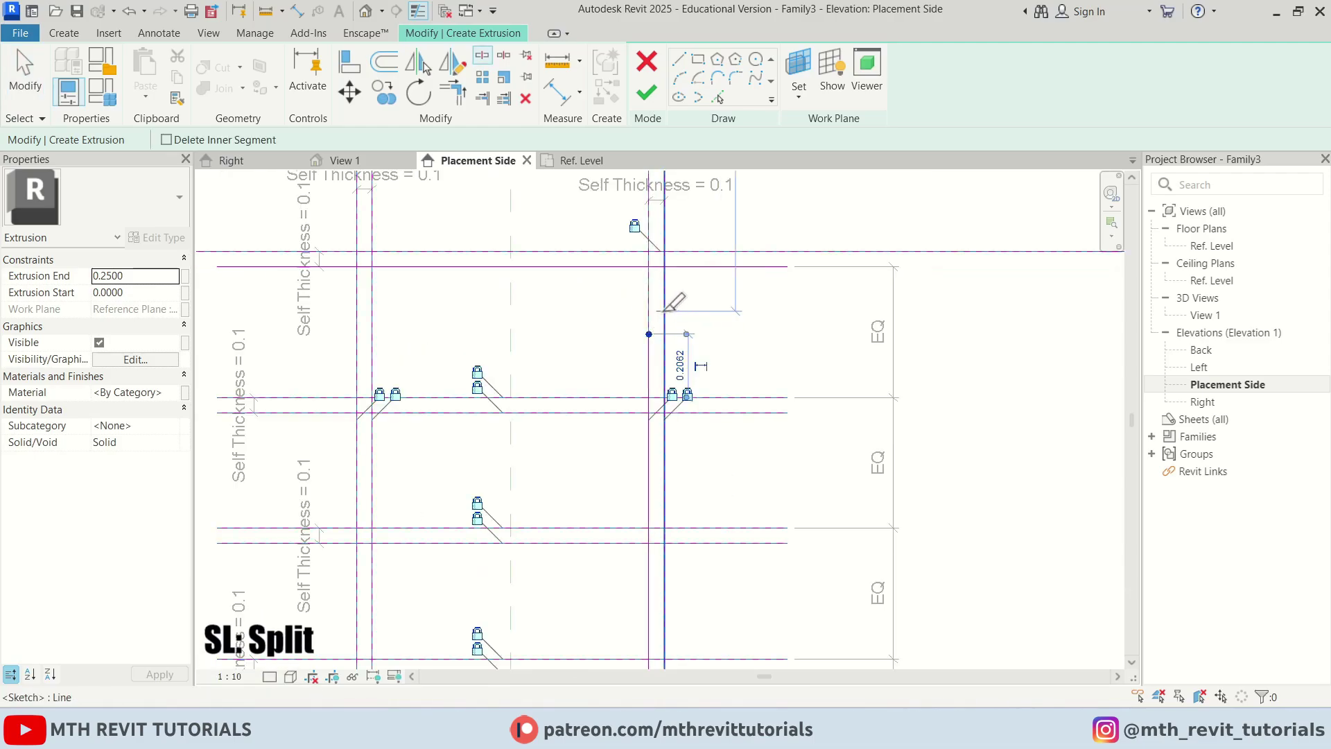
{"action": "left_click", "coordinate": [665, 311]}
{"action": "scroll", "coordinate": [682, 326], "scroll_direction": "down", "scroll_amount": 2}
{"action": "middle_click_drag", "start_coordinate": [620, 407], "coordinate": [660, 355]}
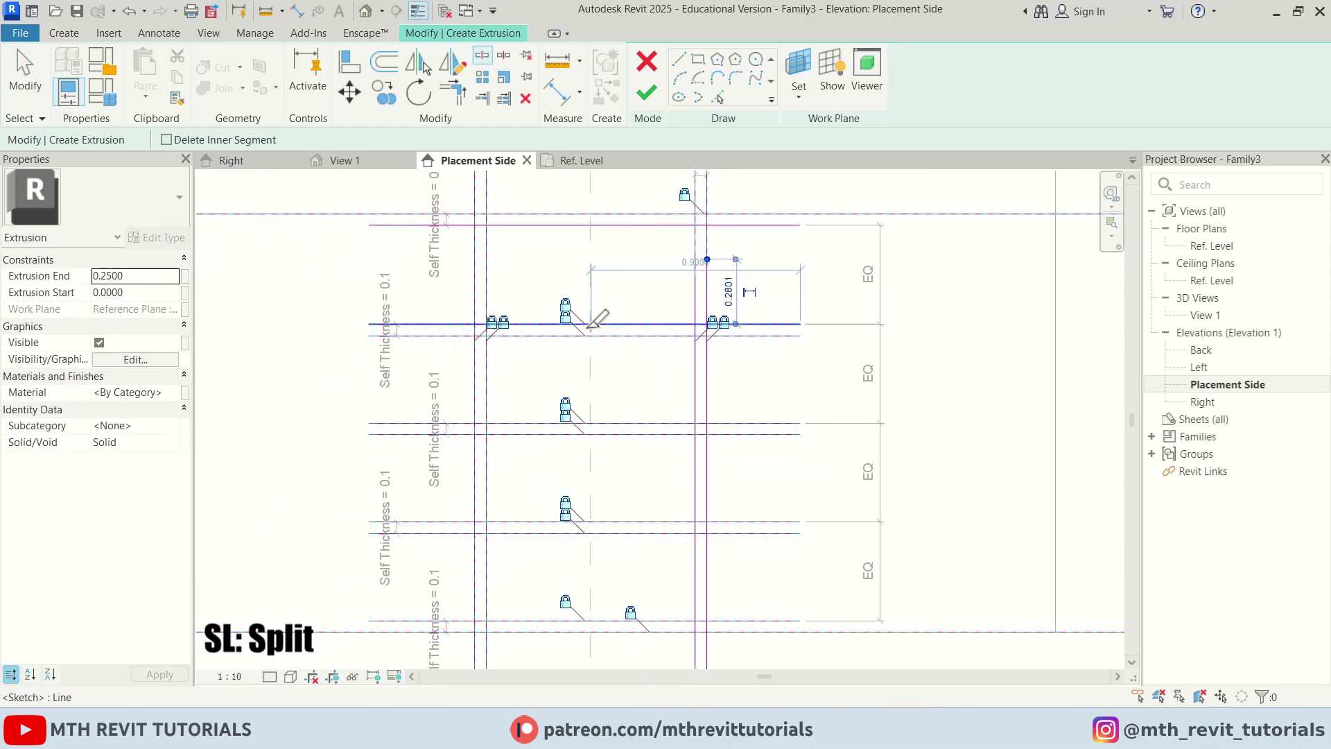
- Split the left panel's vertical sketch lines in the second and lowest bays and the right panel's in the third bay
{"action": "left_click", "coordinate": [475, 392]}
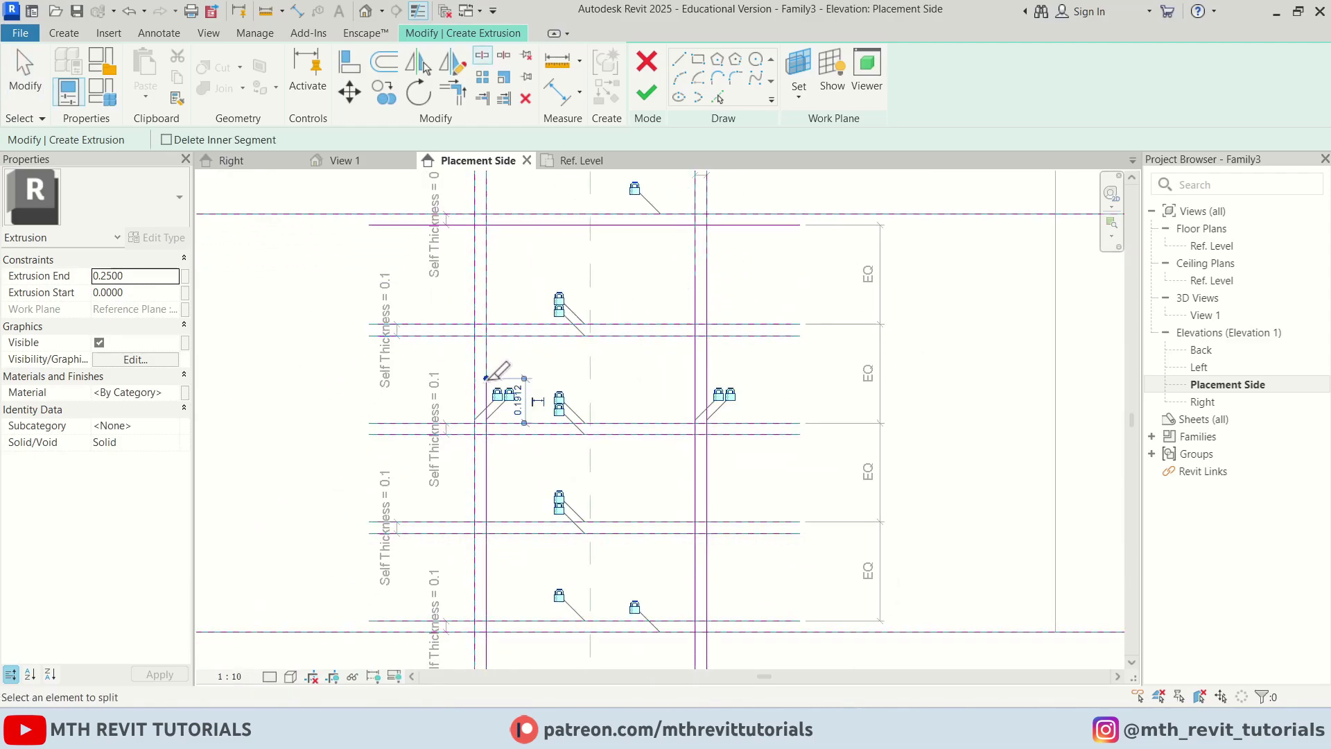
{"action": "left_click", "coordinate": [707, 481]}
{"action": "middle_click_drag", "start_coordinate": [604, 551], "coordinate": [628, 356]}
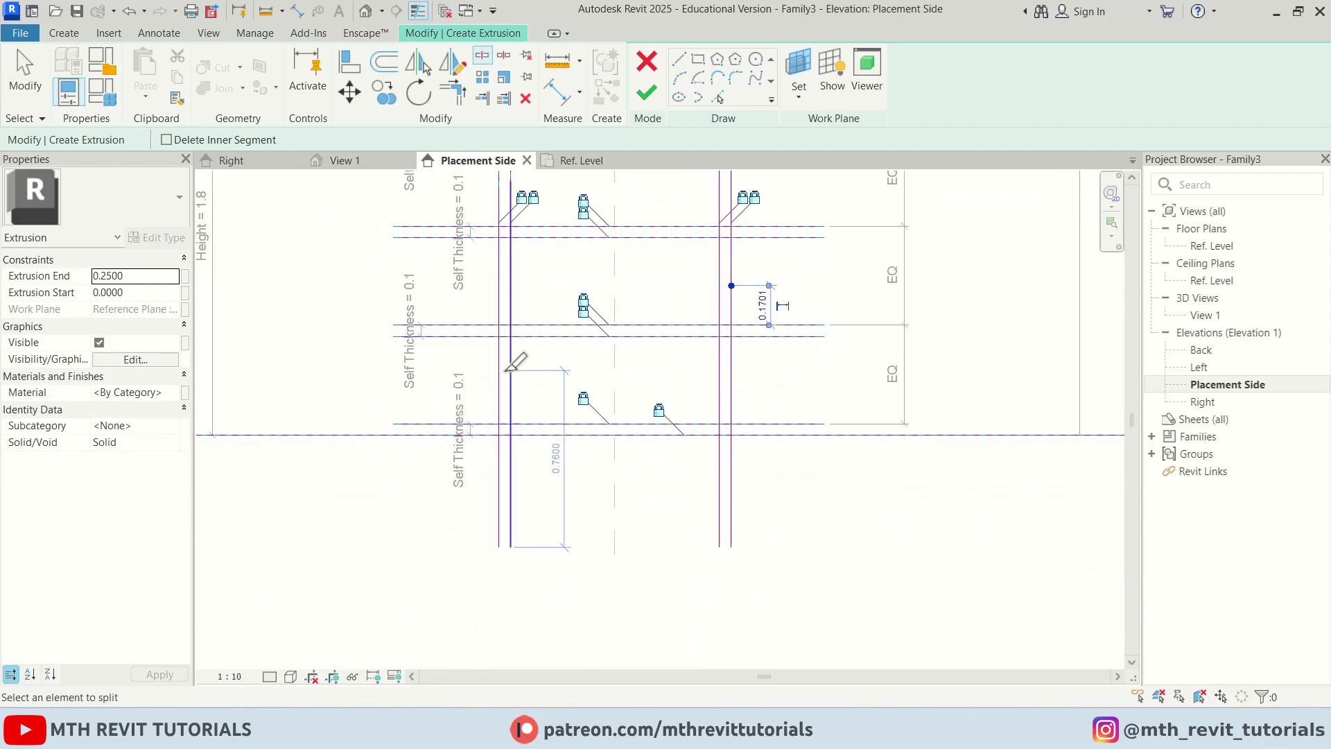
{"action": "scroll", "coordinate": [508, 368], "scroll_direction": "up", "scroll_amount": 1}
{"action": "left_click", "coordinate": [517, 379]}
{"action": "key", "text": "Escape"}
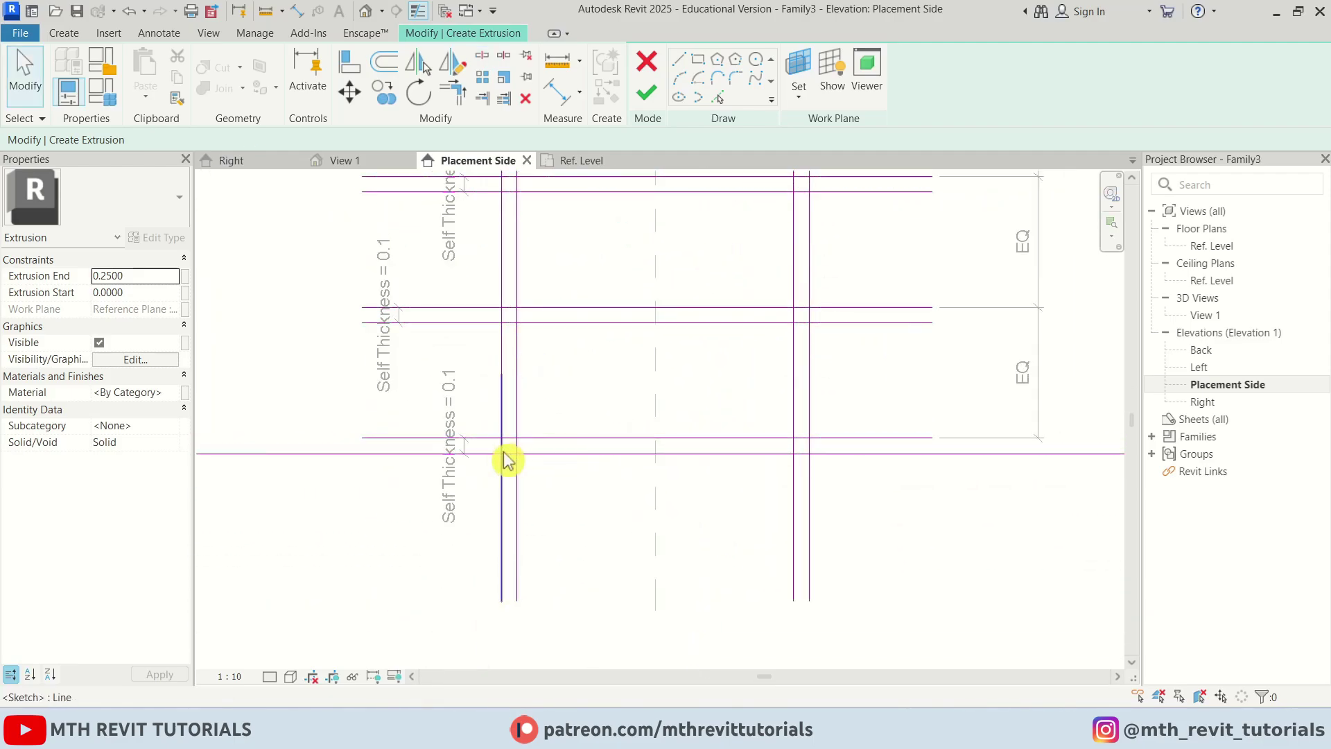
- Trim the top shelf's two horizontal lines to the outer right vertical line to close the shelf's right end
{"action": "scroll", "coordinate": [505, 455], "scroll_direction": "down", "scroll_amount": 3}
{"action": "middle_click_drag", "start_coordinate": [609, 309], "coordinate": [597, 483]}
{"action": "key", "text": "t"}
{"action": "key", "text": "r"}
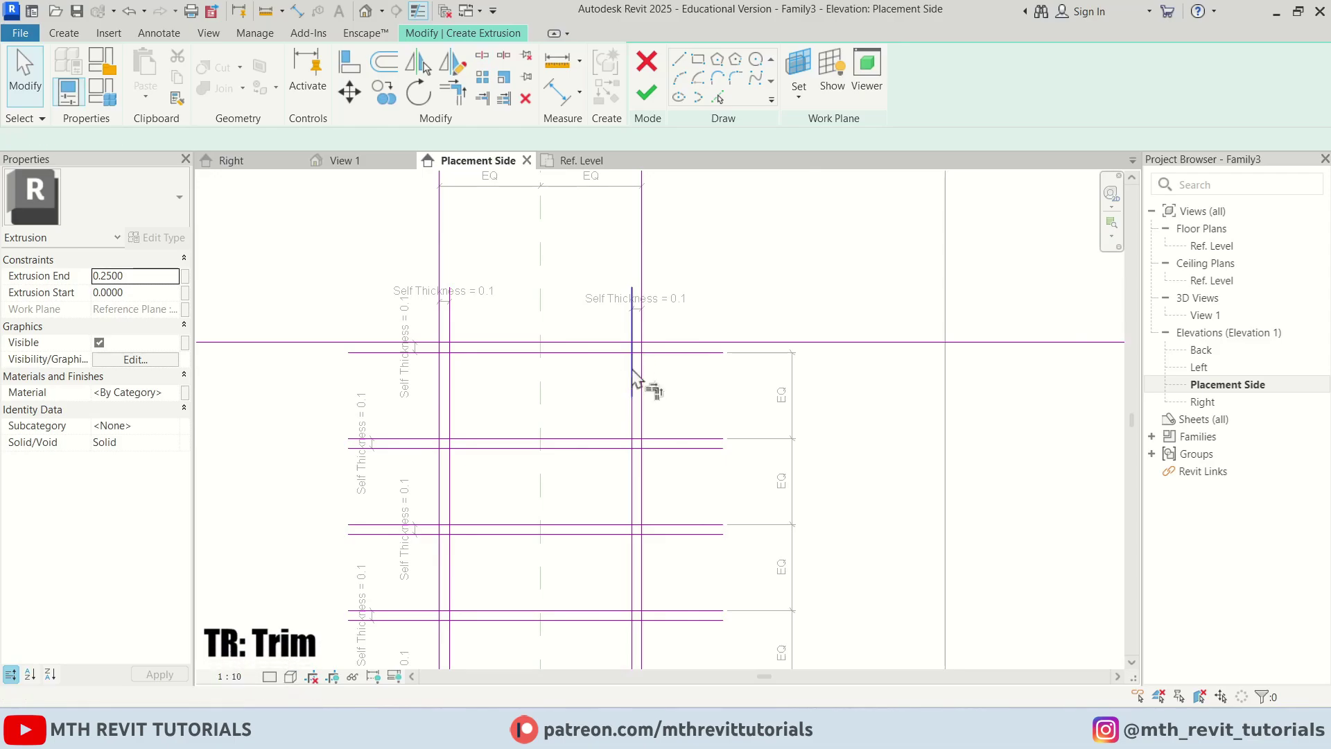
{"action": "scroll", "coordinate": [621, 363], "scroll_direction": "up", "scroll_amount": 2}
{"action": "key", "text": "Escape"}
{"action": "key", "text": "t"}
{"action": "key", "text": "r"}
{"action": "scroll", "coordinate": [630, 346], "scroll_direction": "up", "scroll_amount": 2}
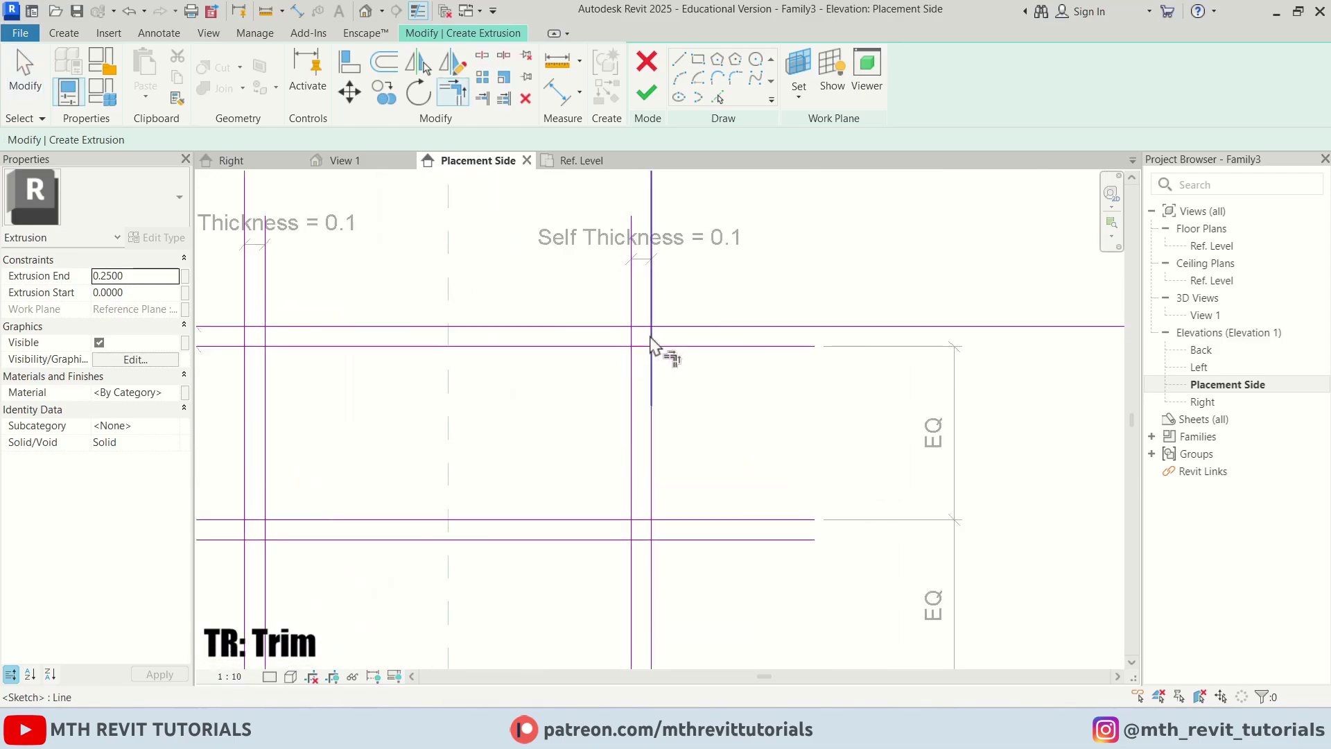
{"action": "left_click", "coordinate": [651, 341]}
{"action": "left_click", "coordinate": [639, 326]}
{"action": "left_click", "coordinate": [608, 347]}
{"action": "scroll", "coordinate": [609, 348], "scroll_direction": "down", "scroll_amount": 1}
- Trim the left panel's inner and outer lines in the top bay to the top shelf and the shelf below
{"action": "left_click", "coordinate": [395, 403]}
{"action": "left_click", "coordinate": [414, 419]}
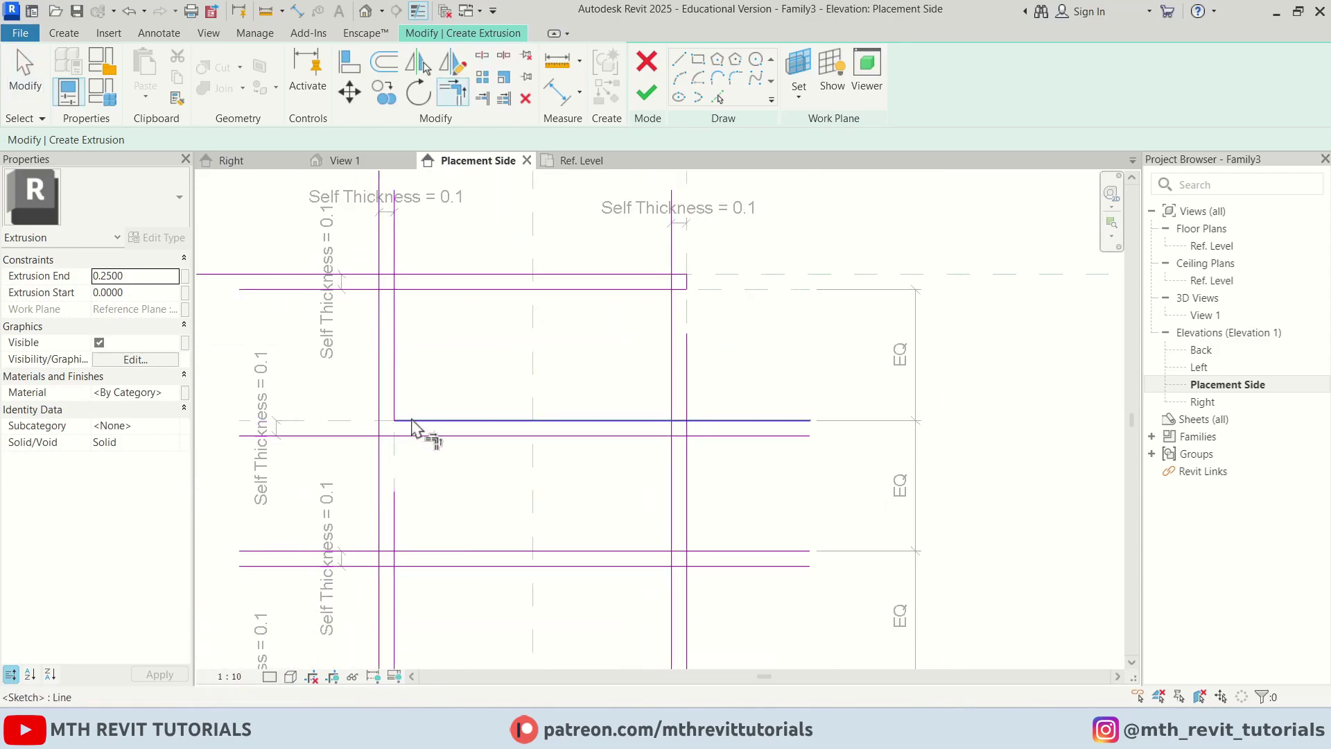
{"action": "left_click", "coordinate": [380, 410]}
{"action": "left_click", "coordinate": [414, 437]}
{"action": "left_click", "coordinate": [396, 339]}
{"action": "left_click", "coordinate": [407, 289]}
{"action": "left_click", "coordinate": [382, 293]}
{"action": "left_click", "coordinate": [391, 276]}
- Trim the right panel corners of the second bay and the middle shelf's corners with the left panel below it
{"action": "middle_click_drag", "start_coordinate": [606, 411], "coordinate": [573, 319]}
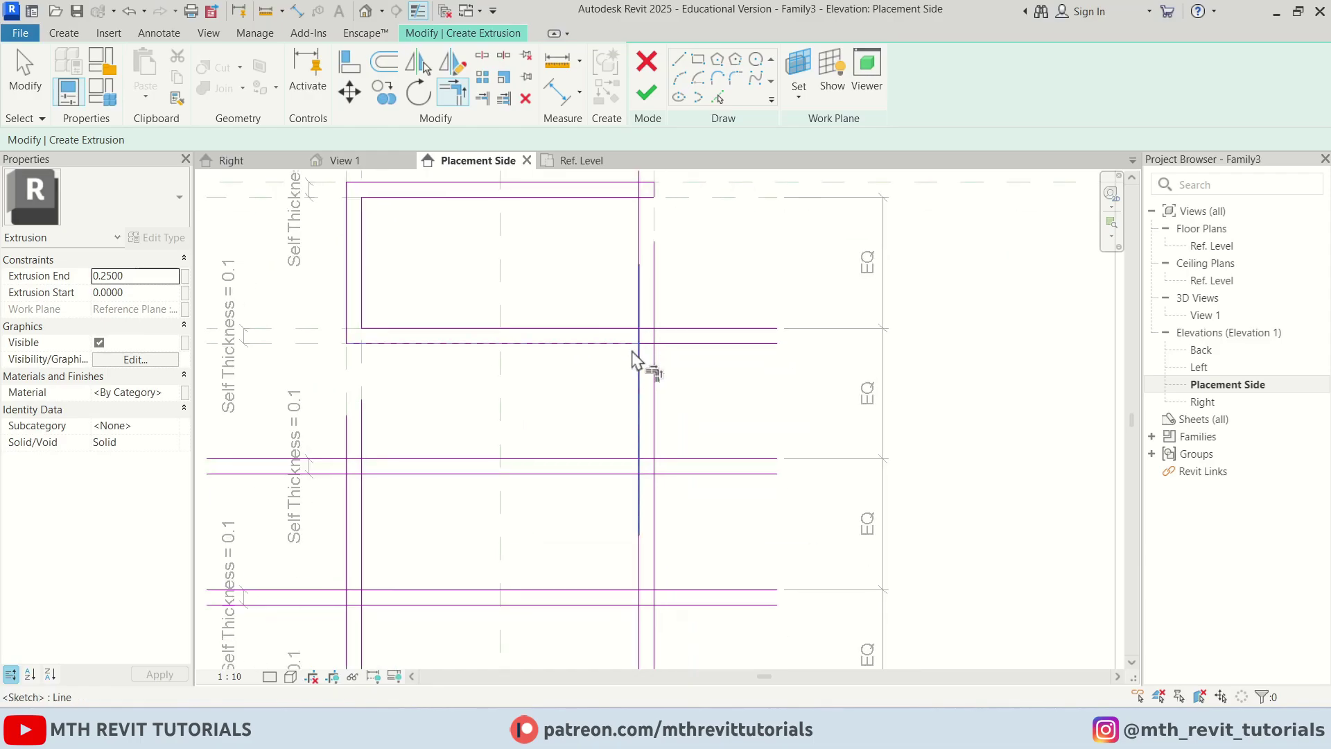
{"action": "left_click", "coordinate": [634, 351]}
{"action": "left_click", "coordinate": [630, 344]}
{"action": "left_click", "coordinate": [655, 360]}
{"action": "left_click", "coordinate": [646, 329]}
{"action": "left_click", "coordinate": [637, 429]}
{"action": "left_click", "coordinate": [395, 459]}
{"action": "left_click", "coordinate": [347, 477]}
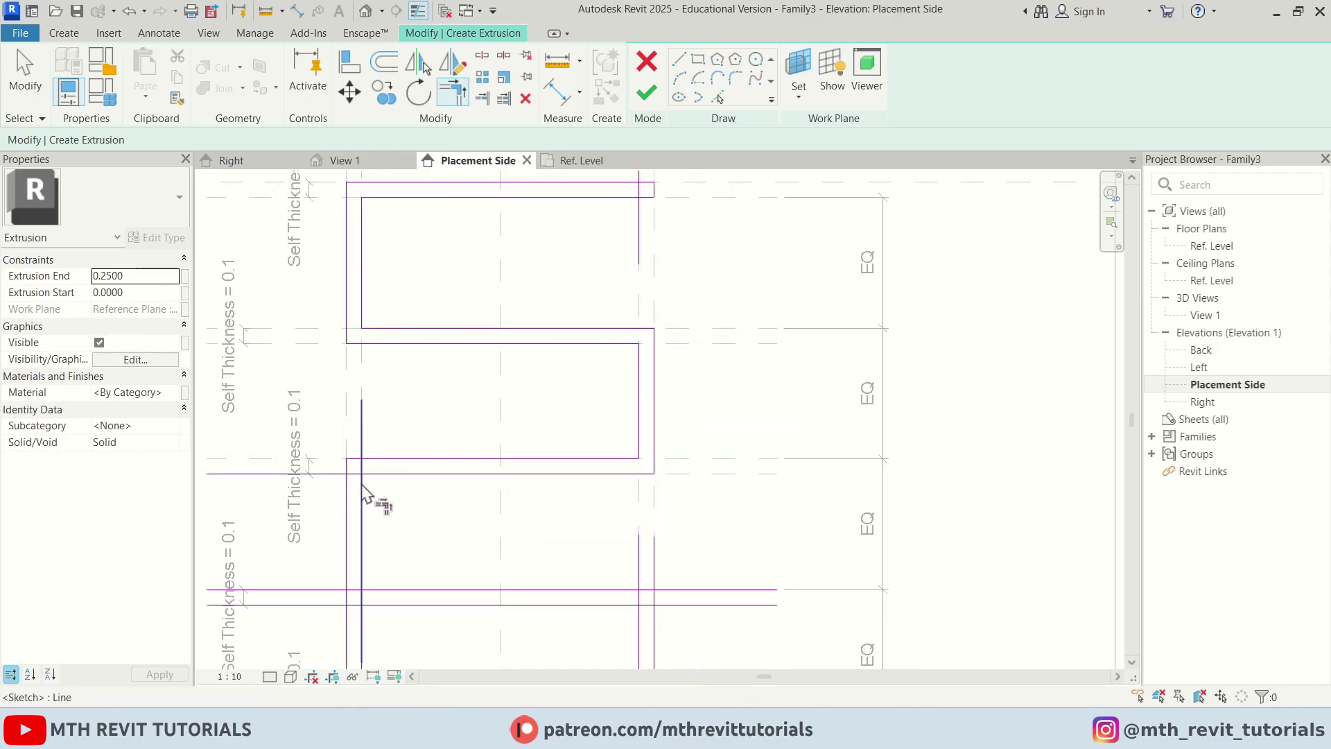
{"action": "left_click", "coordinate": [361, 483]}
{"action": "left_click", "coordinate": [374, 474]}
- Trim the lowest intermediate shelf's lines to the left panel above it and the right panel below it
{"action": "scroll", "coordinate": [375, 478], "scroll_direction": "down", "scroll_amount": 1}
{"action": "middle_click_drag", "start_coordinate": [375, 482], "coordinate": [421, 294]}
{"action": "left_click", "coordinate": [411, 374]}
{"action": "left_click", "coordinate": [425, 387]}
{"action": "left_click", "coordinate": [652, 418]}
{"action": "left_click", "coordinate": [655, 388]}
{"action": "left_click", "coordinate": [666, 449]}
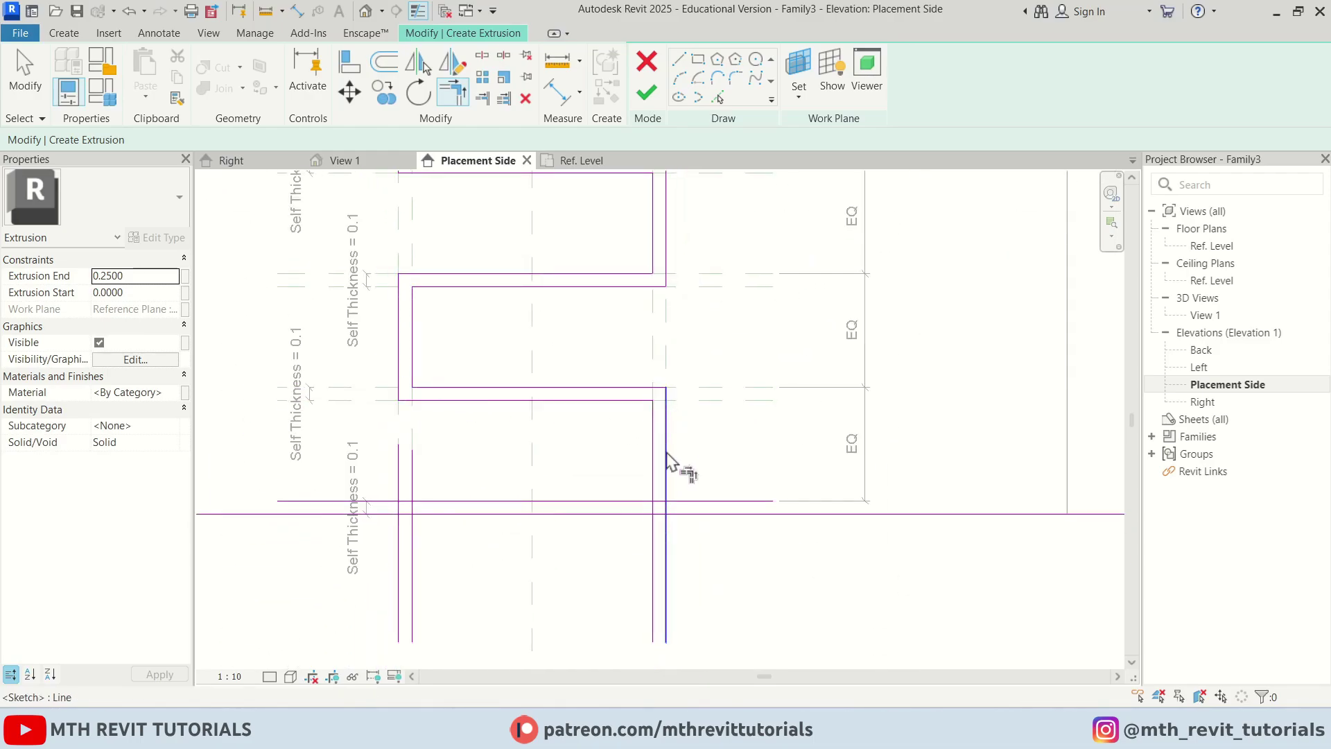
- Trim the bottom shelf's corners at the right panel, close its left end, and delete the leftover inner left vertical line
{"action": "left_click", "coordinate": [653, 493]}
{"action": "left_click", "coordinate": [647, 500]}
{"action": "left_click", "coordinate": [665, 504]}
{"action": "left_click", "coordinate": [649, 516]}
{"action": "left_click", "coordinate": [428, 516]}
{"action": "left_click", "coordinate": [401, 511]}
{"action": "scroll", "coordinate": [401, 511], "scroll_direction": "up", "scroll_amount": 2}
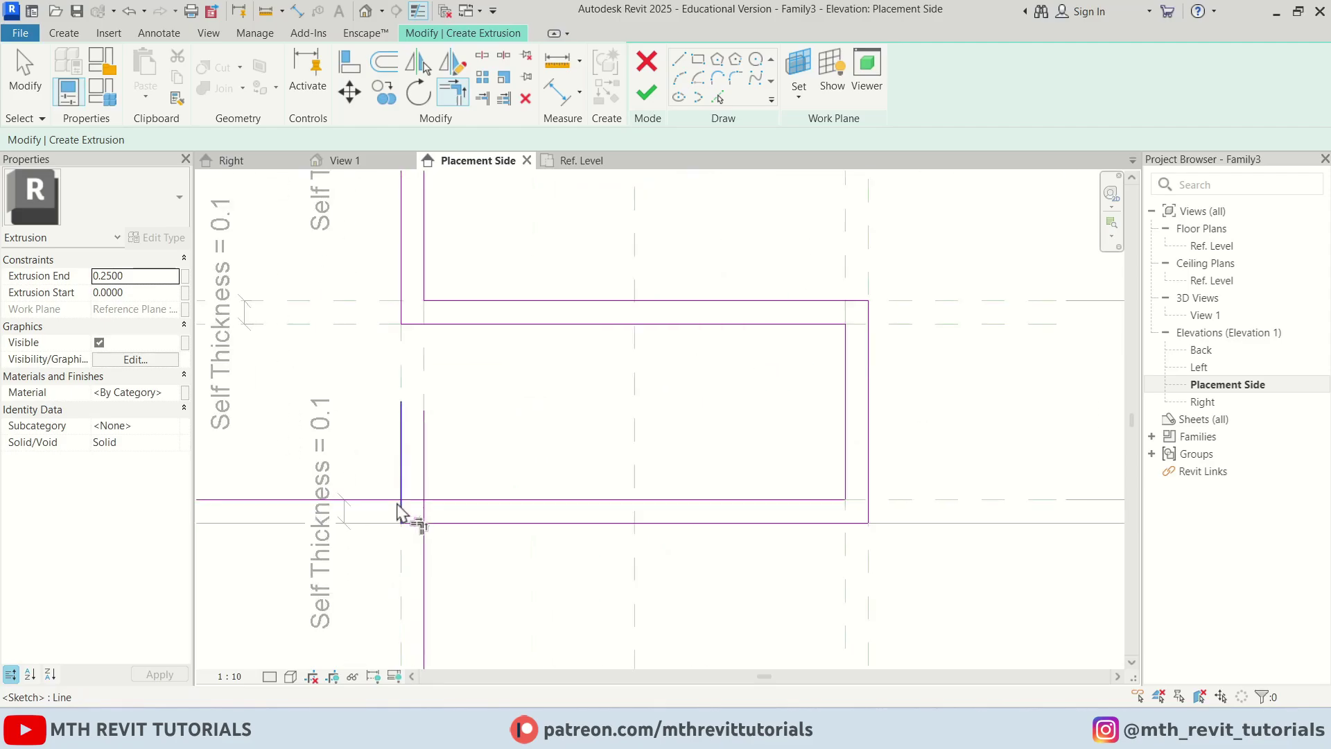
{"action": "key", "text": "Escape"}
{"action": "left_click", "coordinate": [424, 459]}
{"action": "key", "text": "Delete"}
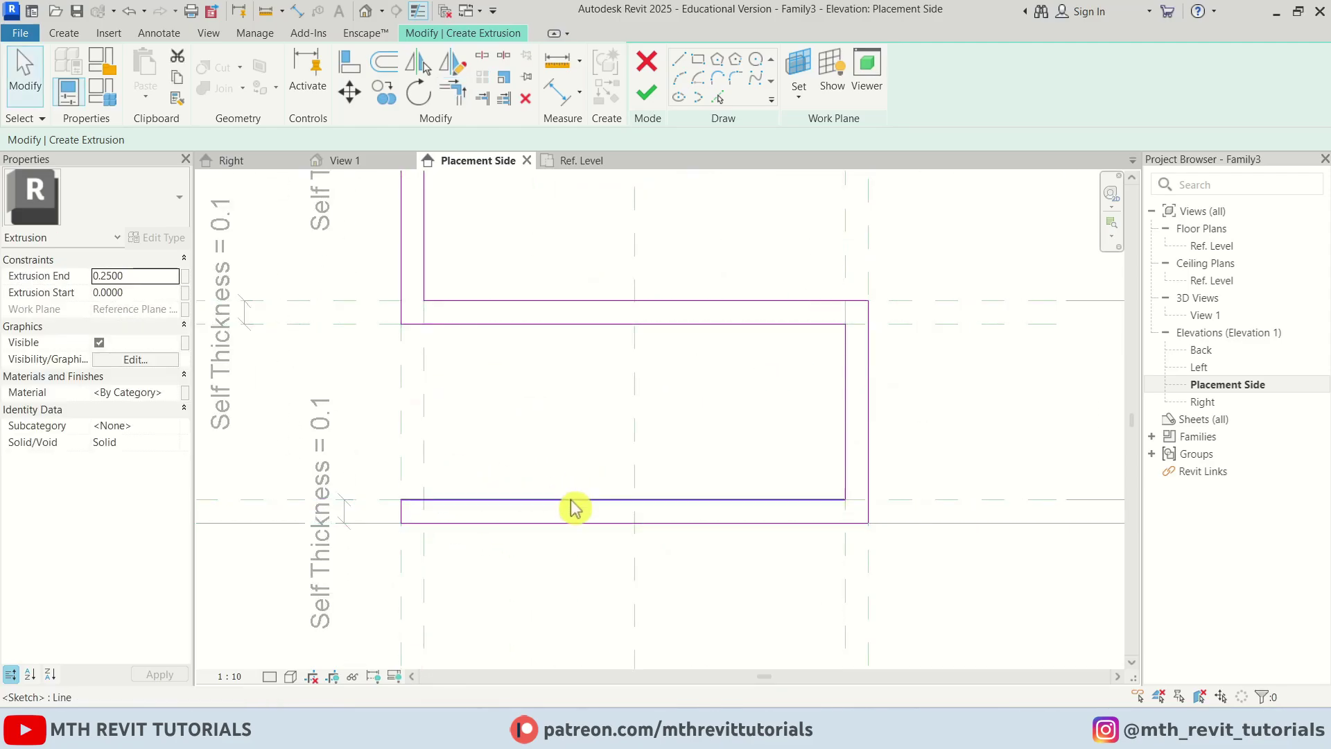
- Delete the leftover vertical line crossing the top shelf's right end and finish the extrusion sketch
{"action": "scroll", "coordinate": [572, 512], "scroll_direction": "down", "scroll_amount": 3}
{"action": "middle_click_drag", "start_coordinate": [563, 267], "coordinate": [539, 425]}
{"action": "scroll", "coordinate": [743, 278], "scroll_direction": "up", "scroll_amount": 2}
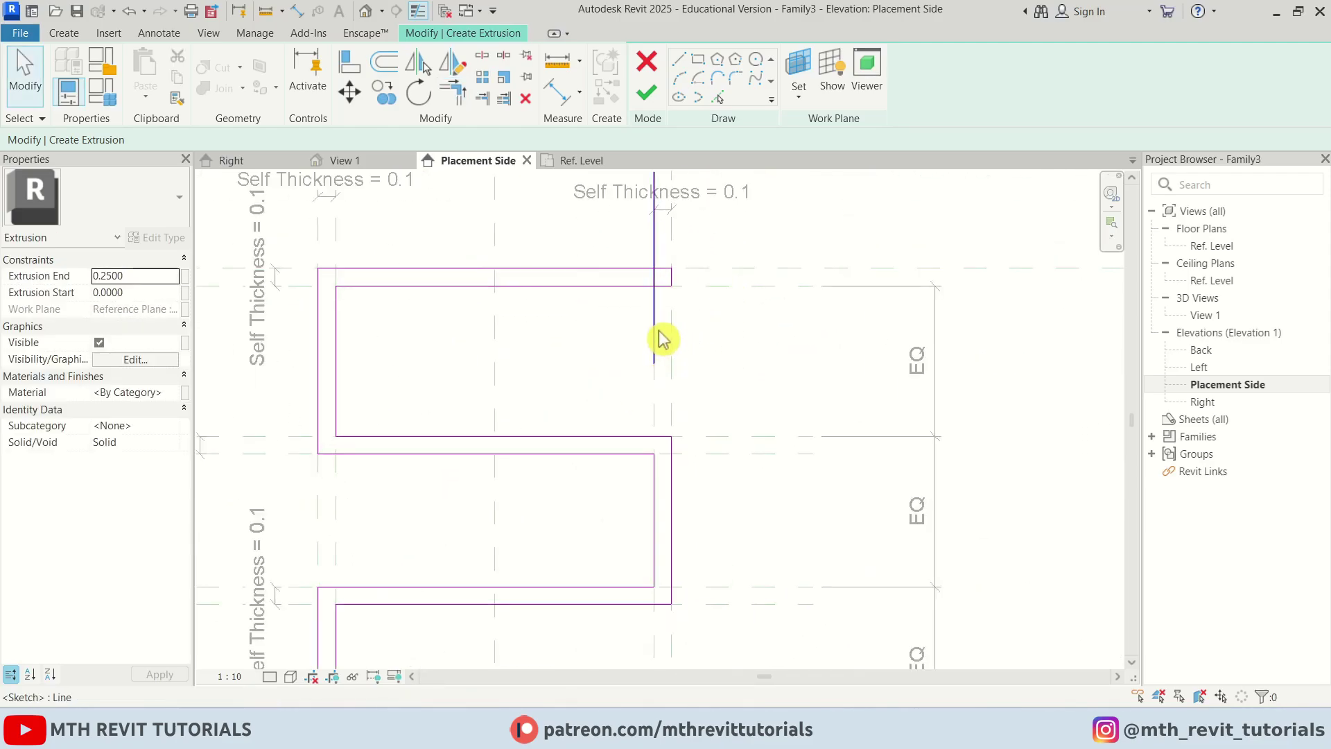
{"action": "scroll", "coordinate": [689, 335], "scroll_direction": "down", "scroll_amount": 5}
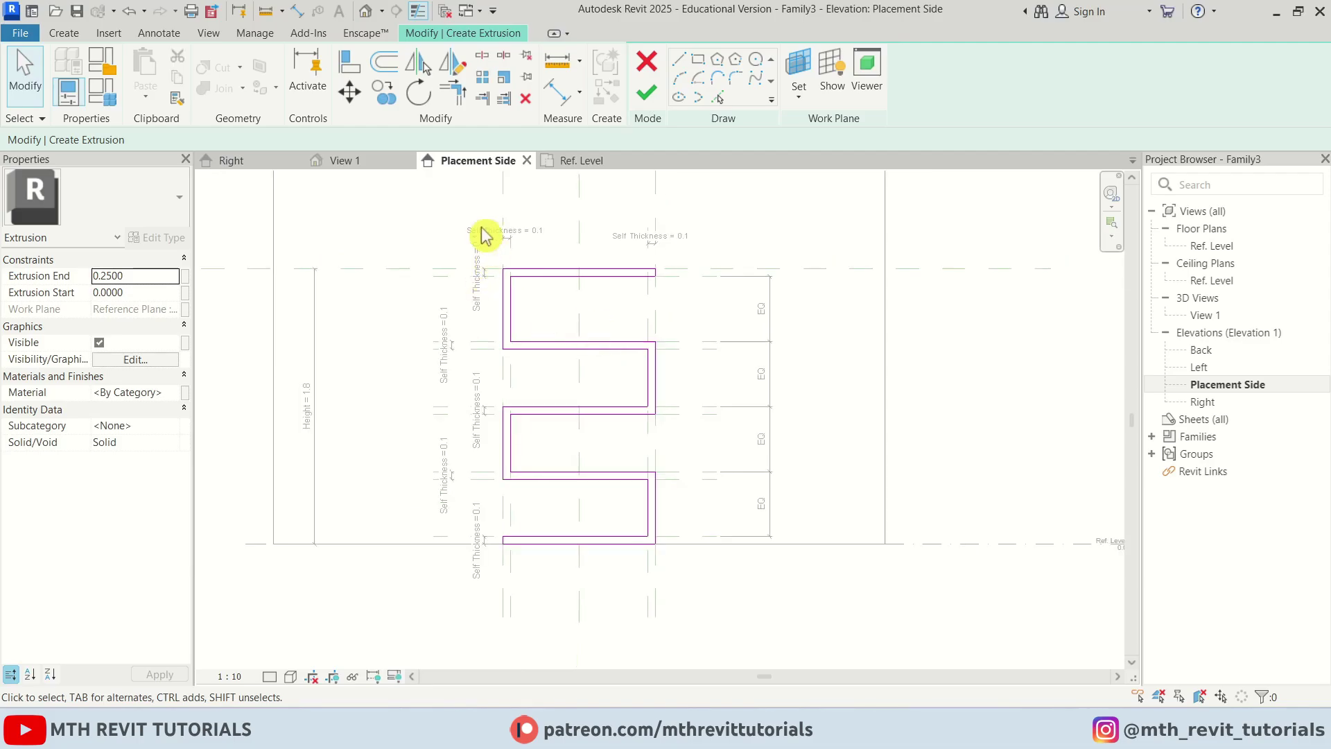
{"action": "mouse_move", "coordinate": [477, 223]}
{"action": "left_mouse_down"}
{"action": "mouse_move", "coordinate": [605, 452]}
{"action": "mouse_move", "coordinate": [694, 587]}
{"action": "mouse_move", "coordinate": [707, 585]}
{"action": "left_mouse_up"}
{"action": "scroll", "coordinate": [689, 333], "scroll_direction": "up", "scroll_amount": 1}
{"action": "key", "text": "Escape"}
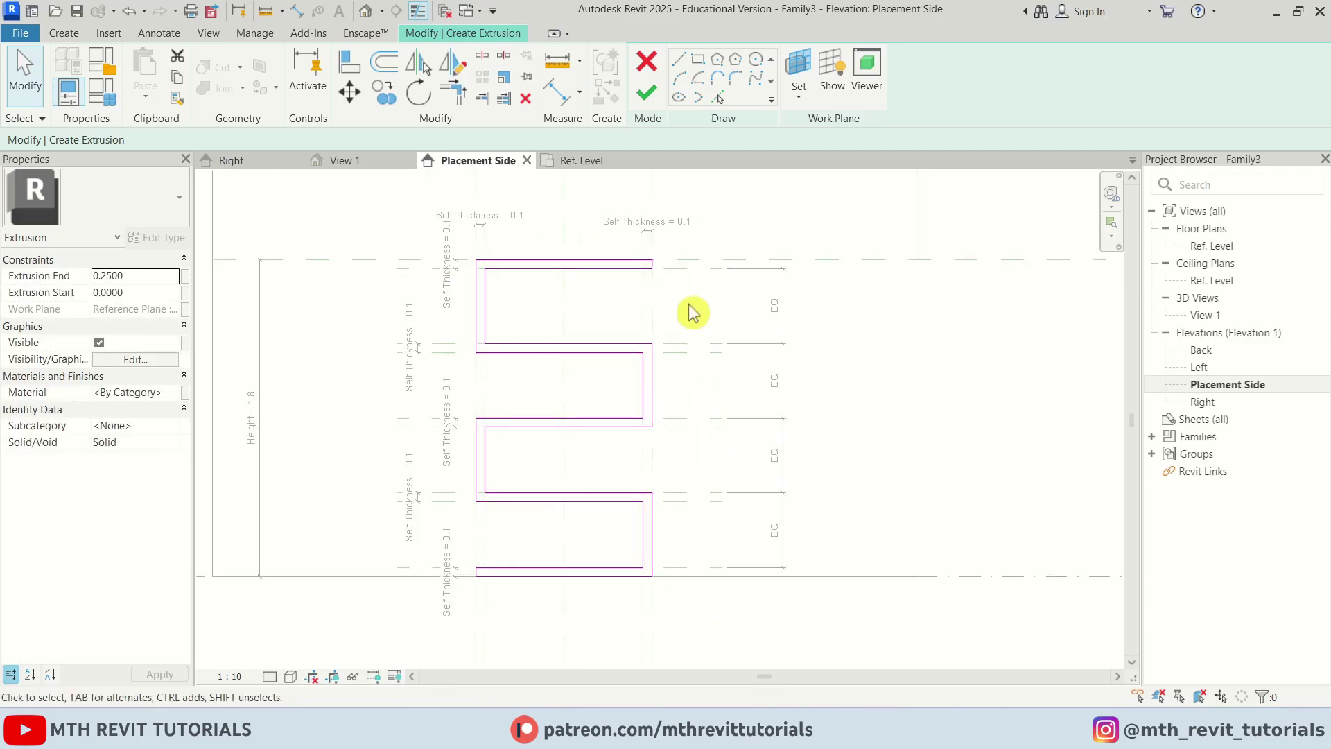
{"action": "left_click", "coordinate": [652, 103]}
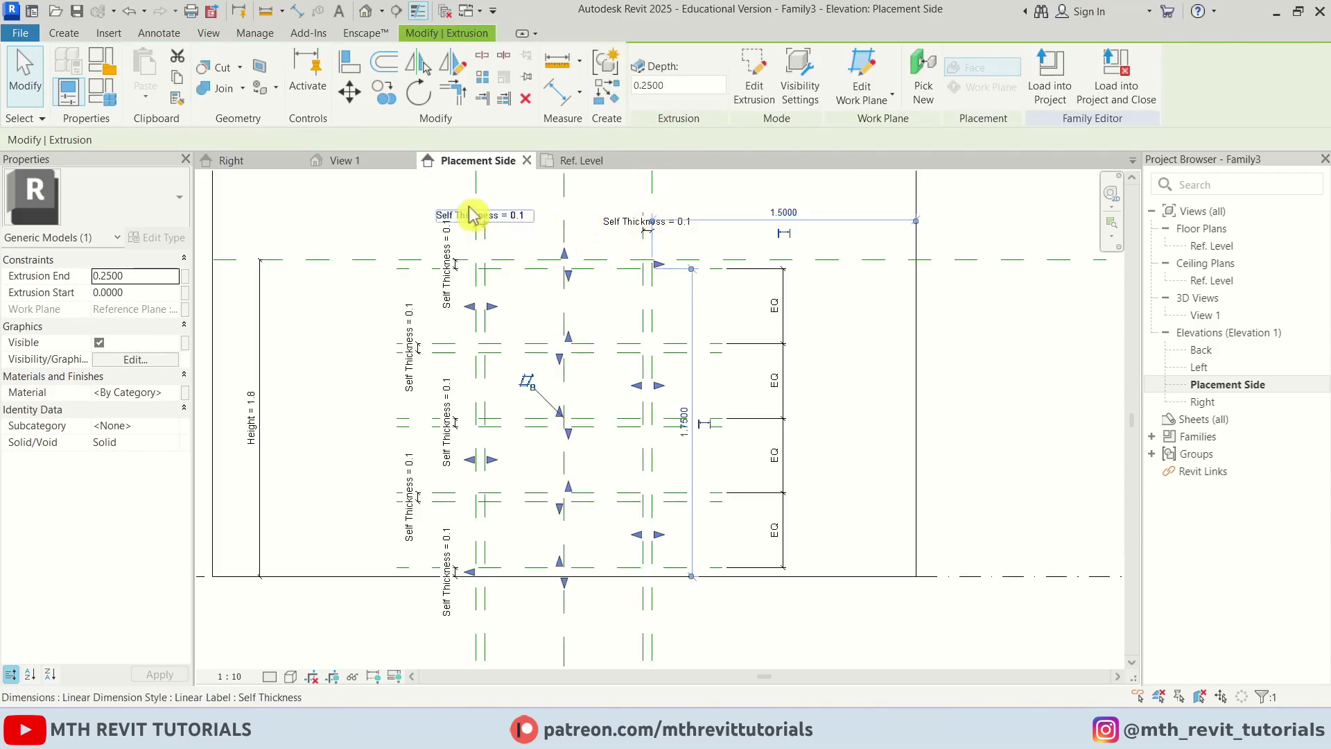
- In the Ref. Level plan, stretch the extrusion's two faces to the Depth plane and the wall face, locking the wall-side alignment
{"action": "left_click", "coordinate": [559, 162]}
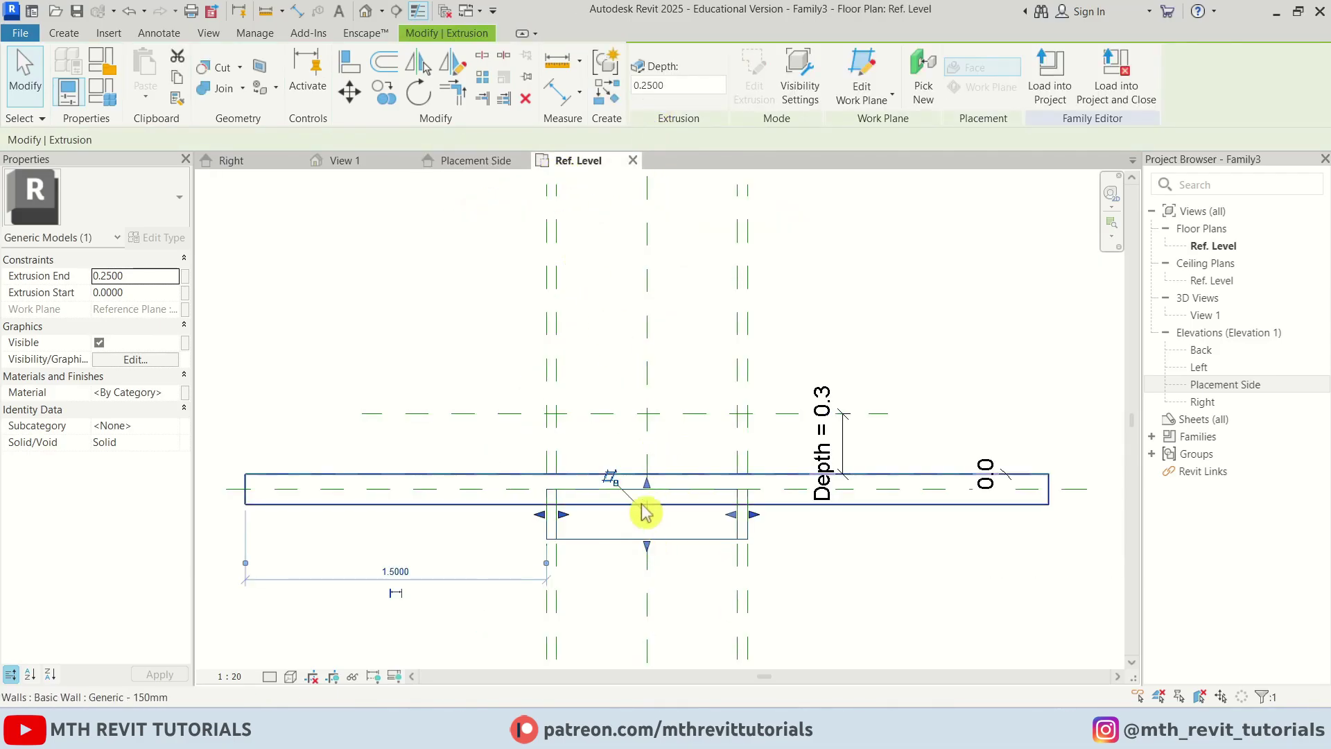
{"action": "scroll", "coordinate": [656, 493], "scroll_direction": "up", "scroll_amount": 1}
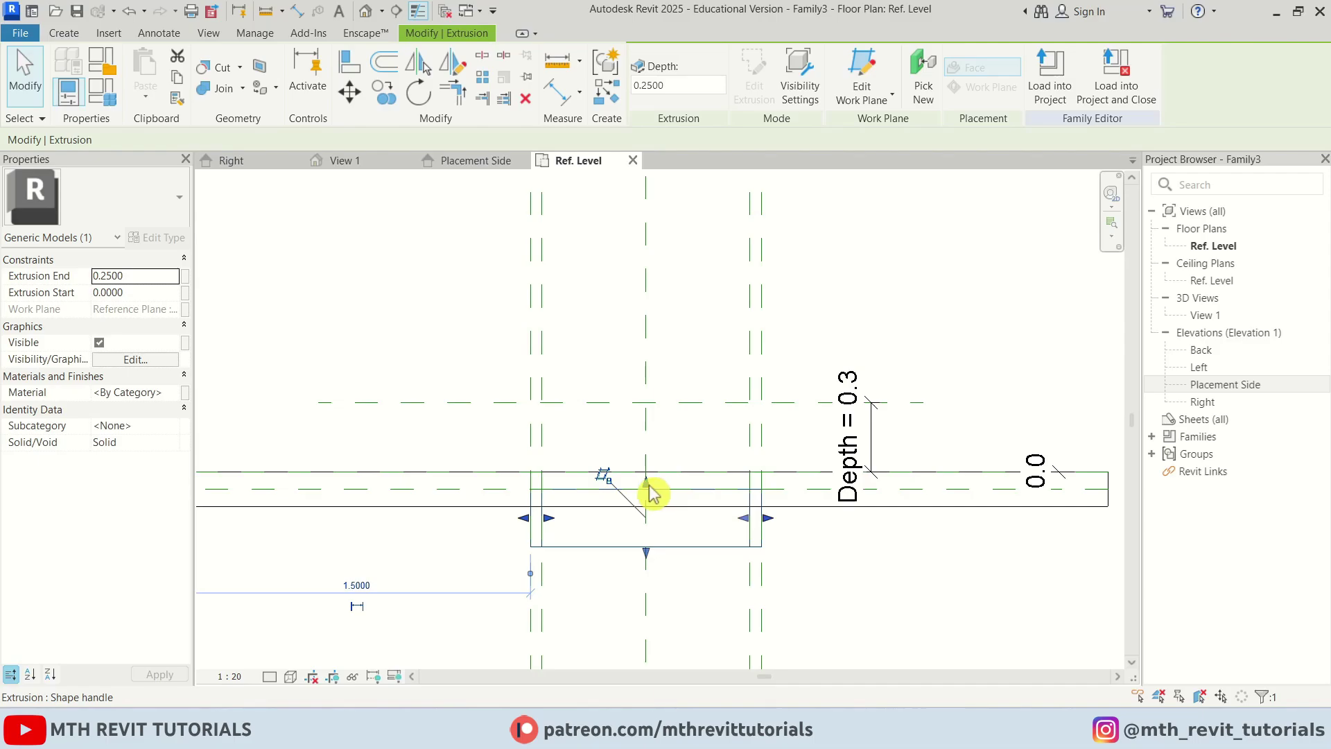
{"action": "left_click_drag", "start_coordinate": [650, 485], "coordinate": [644, 416]}
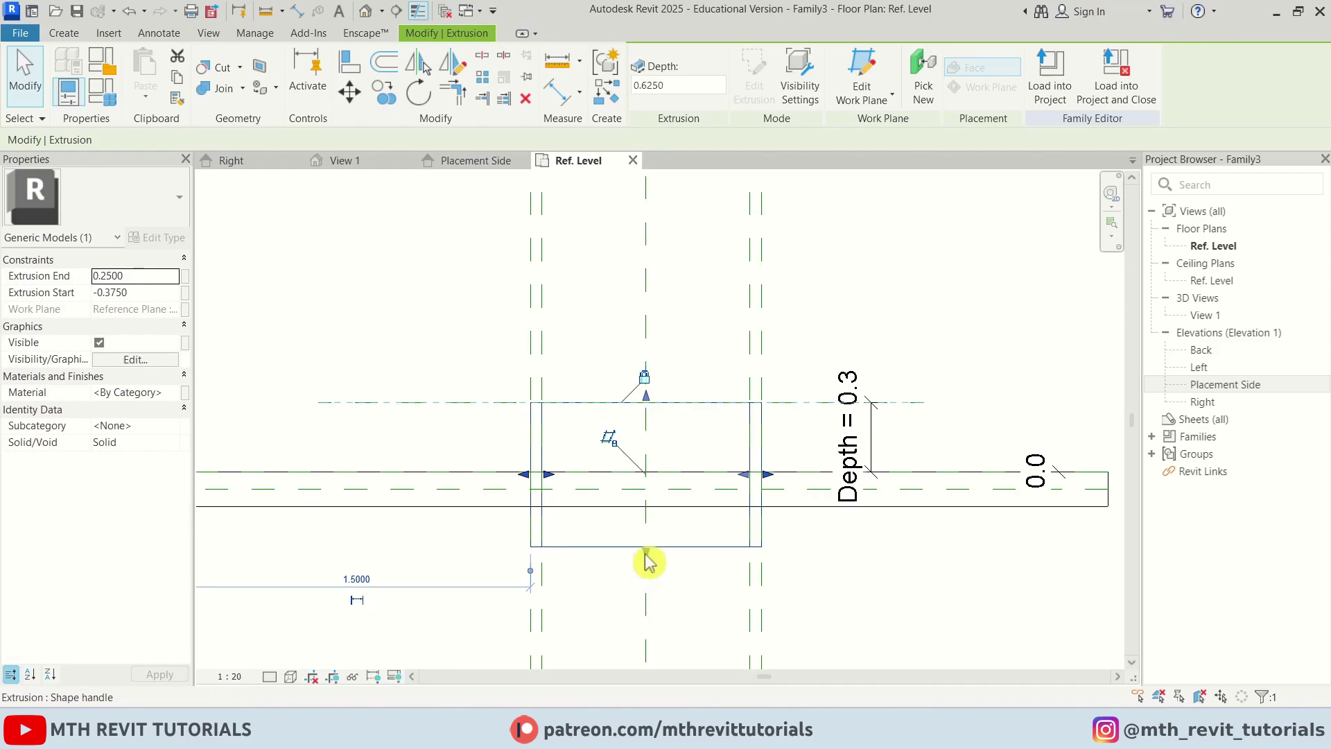
{"action": "left_click_drag", "start_coordinate": [646, 555], "coordinate": [646, 477]}
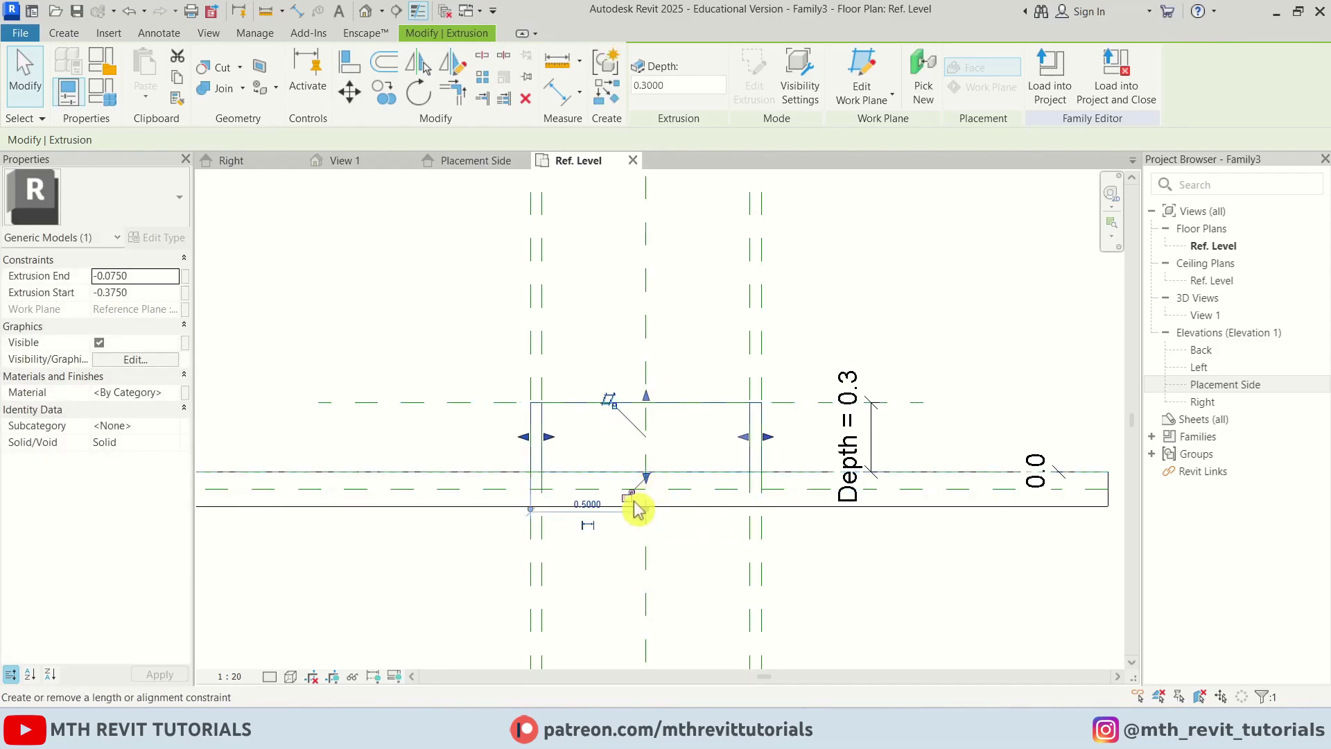
{"action": "left_click", "coordinate": [630, 495]}
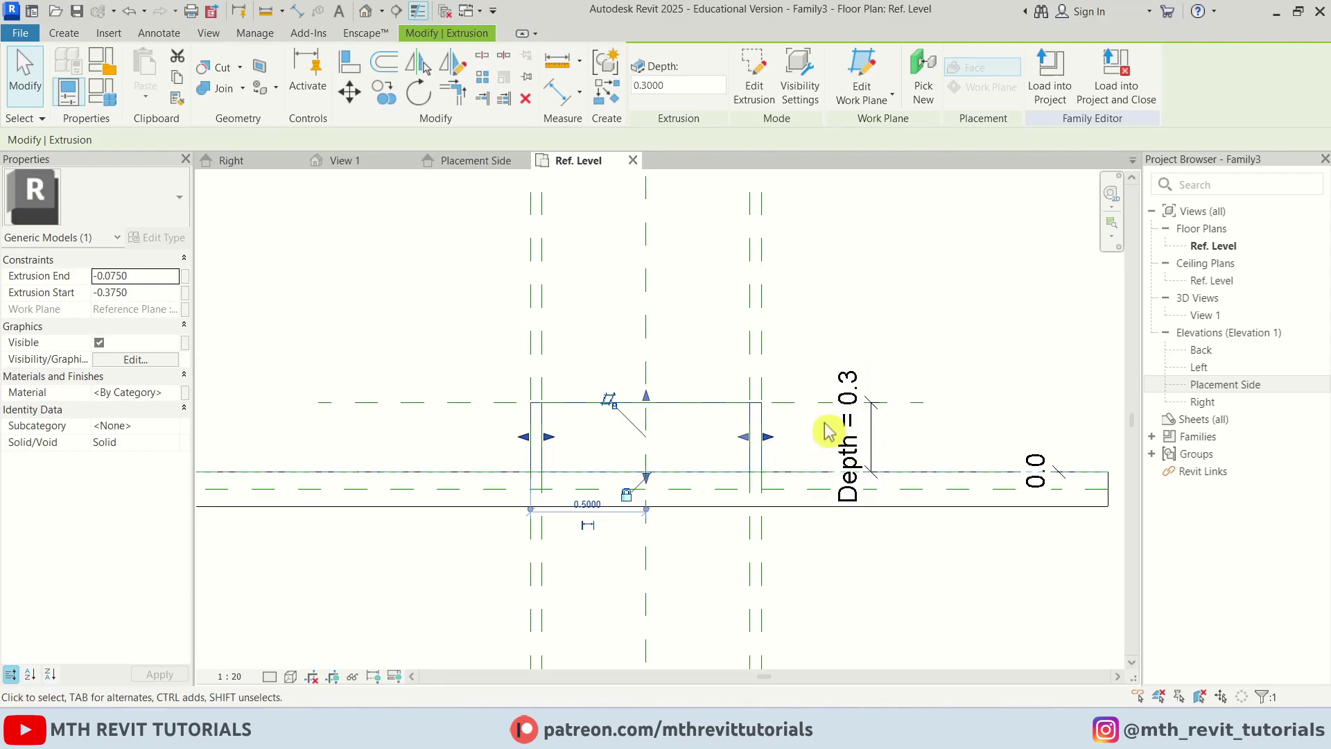
{"action": "left_click", "coordinate": [689, 389]}
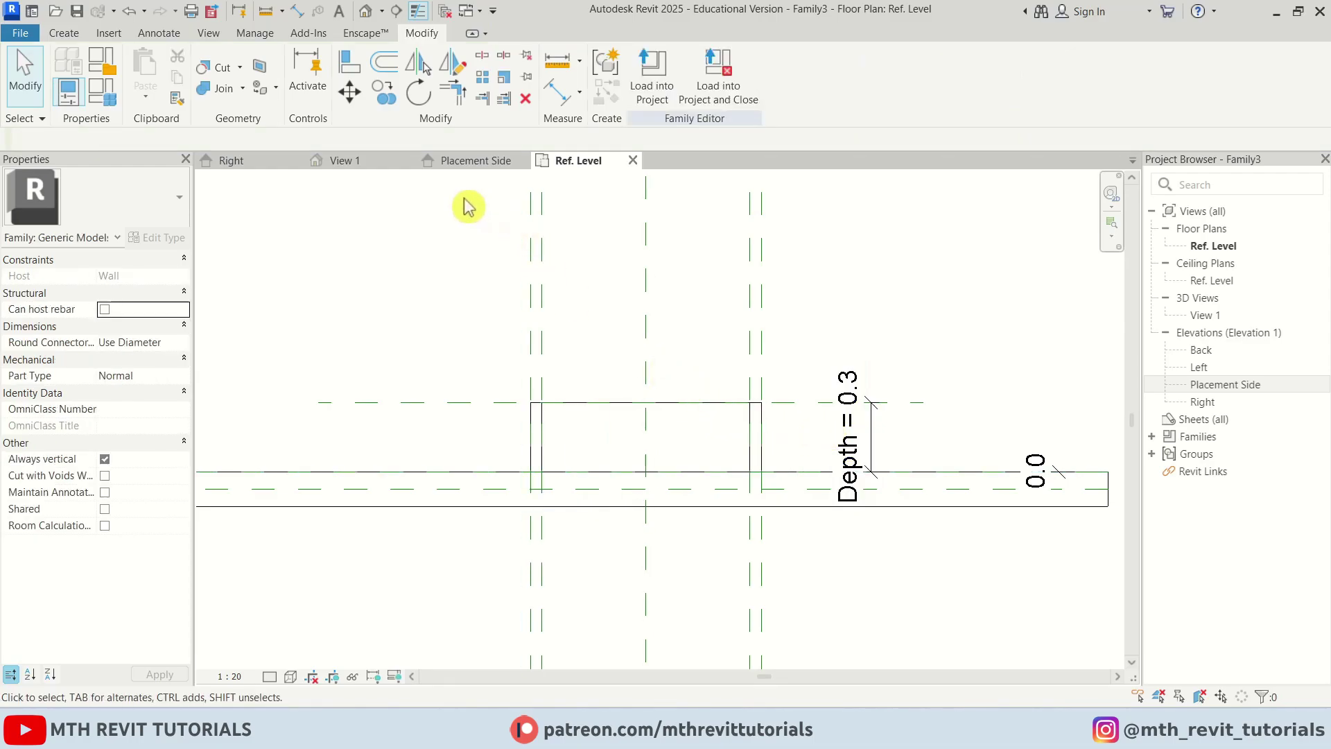
- Open the default 3D view and flex the family with Height 4 and Width 0.6 in Family Types
{"action": "left_click", "coordinate": [366, 11]}
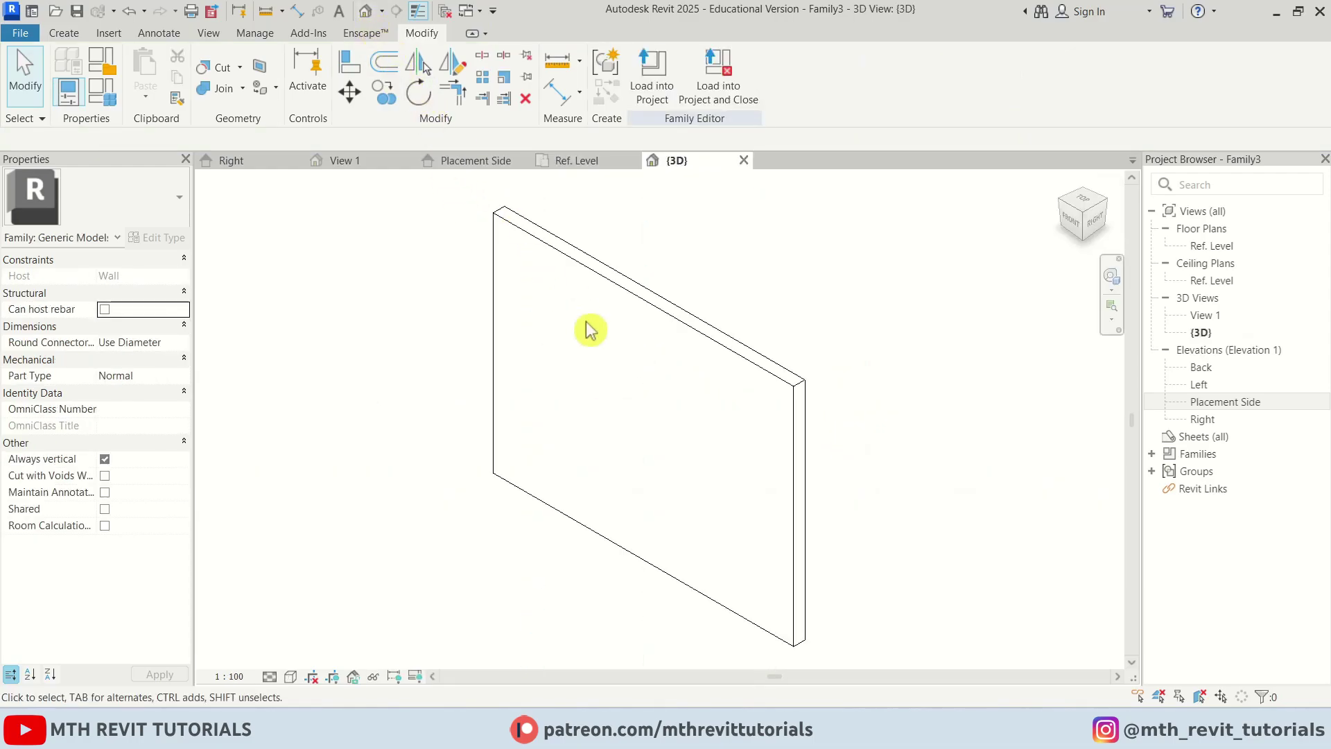
{"action": "middle_click_drag", "start_coordinate": [585, 327], "coordinate": [467, 484], "text": "shift"}
{"action": "scroll", "coordinate": [637, 416], "scroll_direction": "up", "scroll_amount": 3}
{"action": "middle_click_drag", "start_coordinate": [638, 416], "coordinate": [484, 263], "text": "shift"}
{"action": "left_click", "coordinate": [104, 97]}
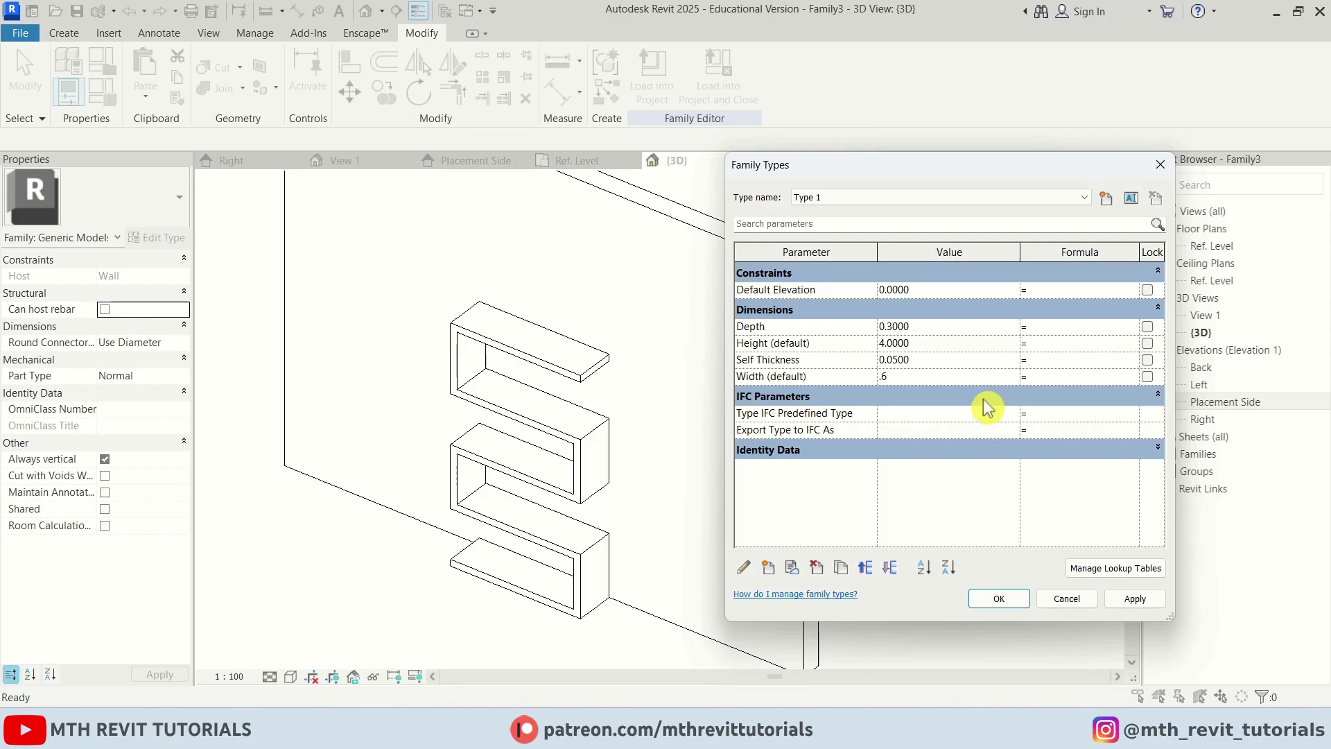
{"action": "left_click", "coordinate": [1126, 602]}
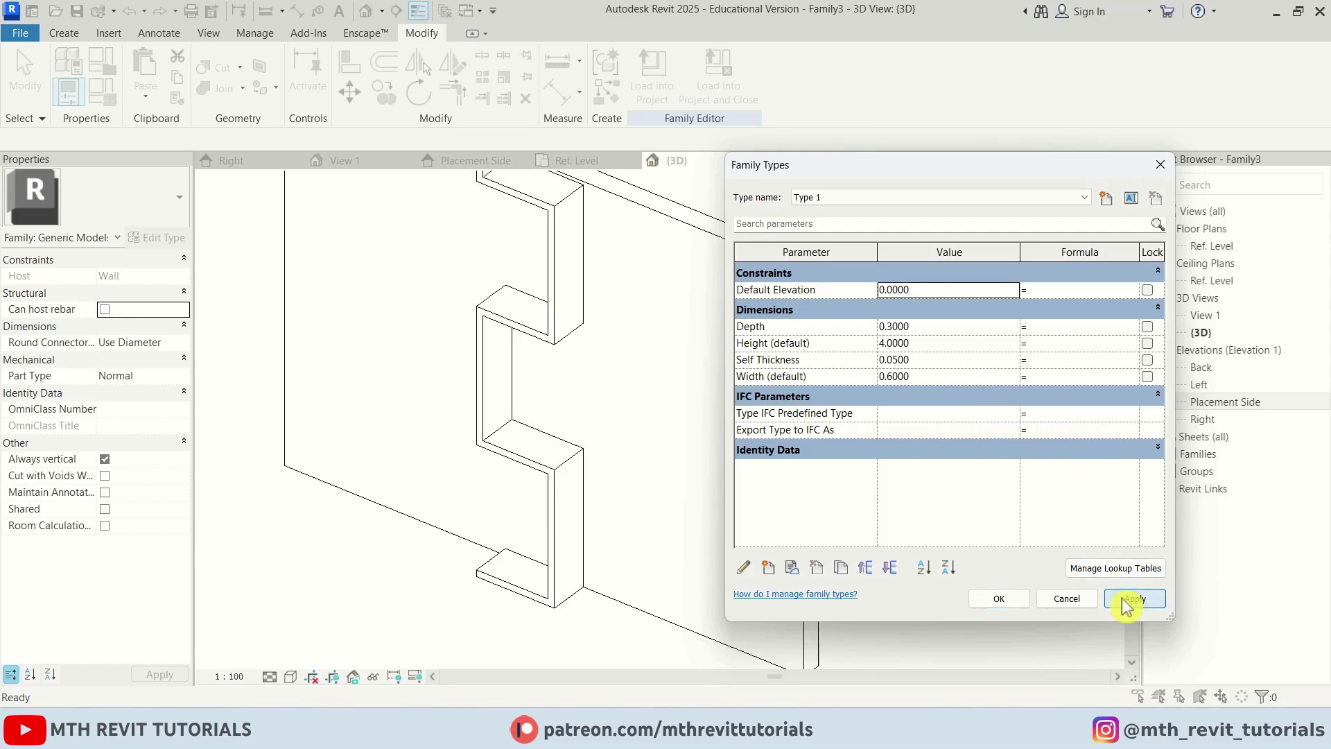
{"action": "left_click", "coordinate": [998, 602]}
{"action": "scroll", "coordinate": [667, 543], "scroll_direction": "down", "scroll_amount": 3}
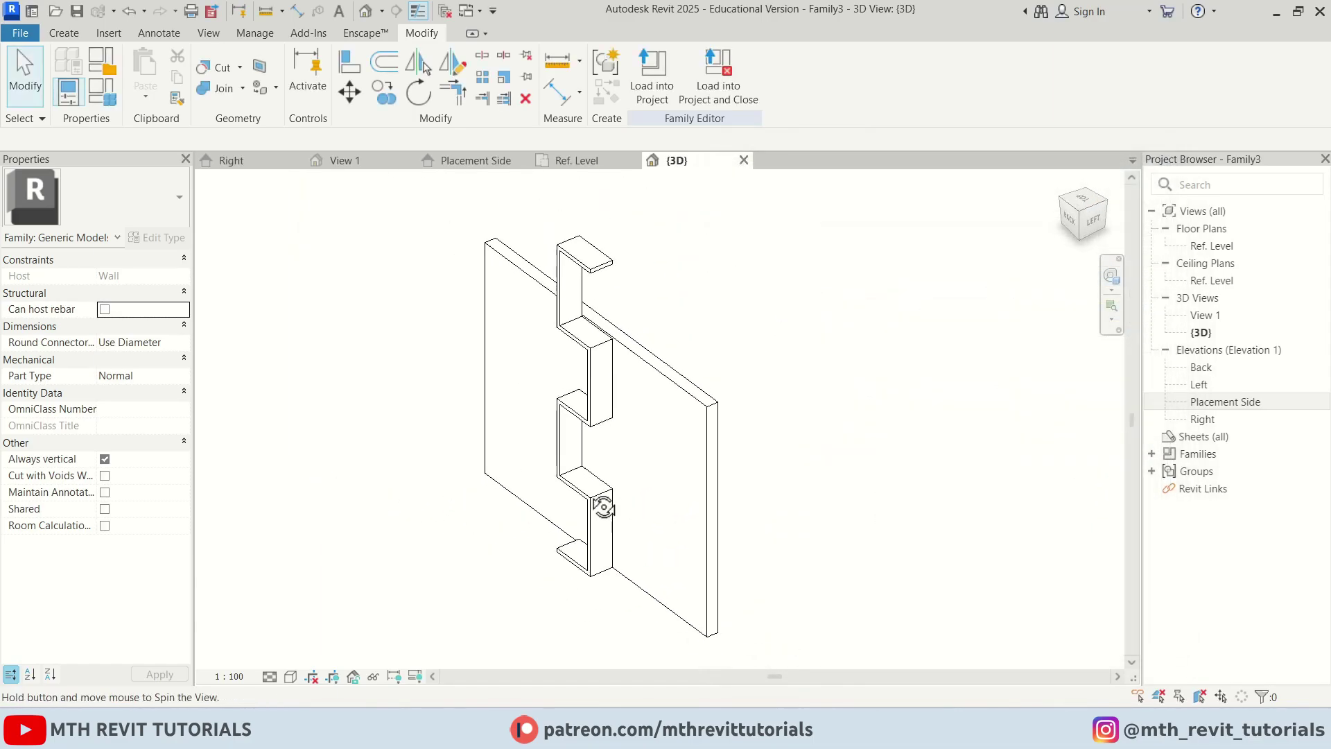
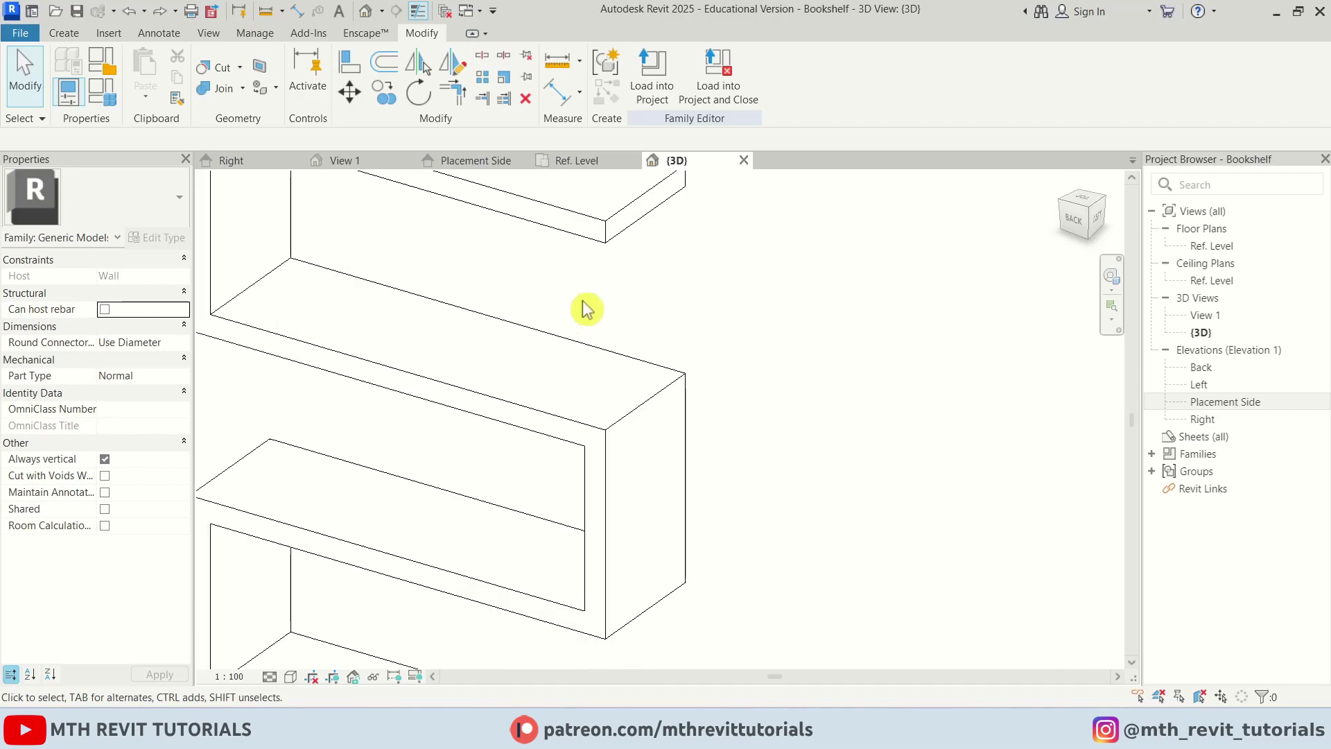
- In the Placement Side elevation, draw two horizontal reference planes across the lowest compartment, one near the bottom shelf and one near the shelf above
{"action": "middle_click_drag", "start_coordinate": [616, 271], "coordinate": [529, 377], "text": "shift"}
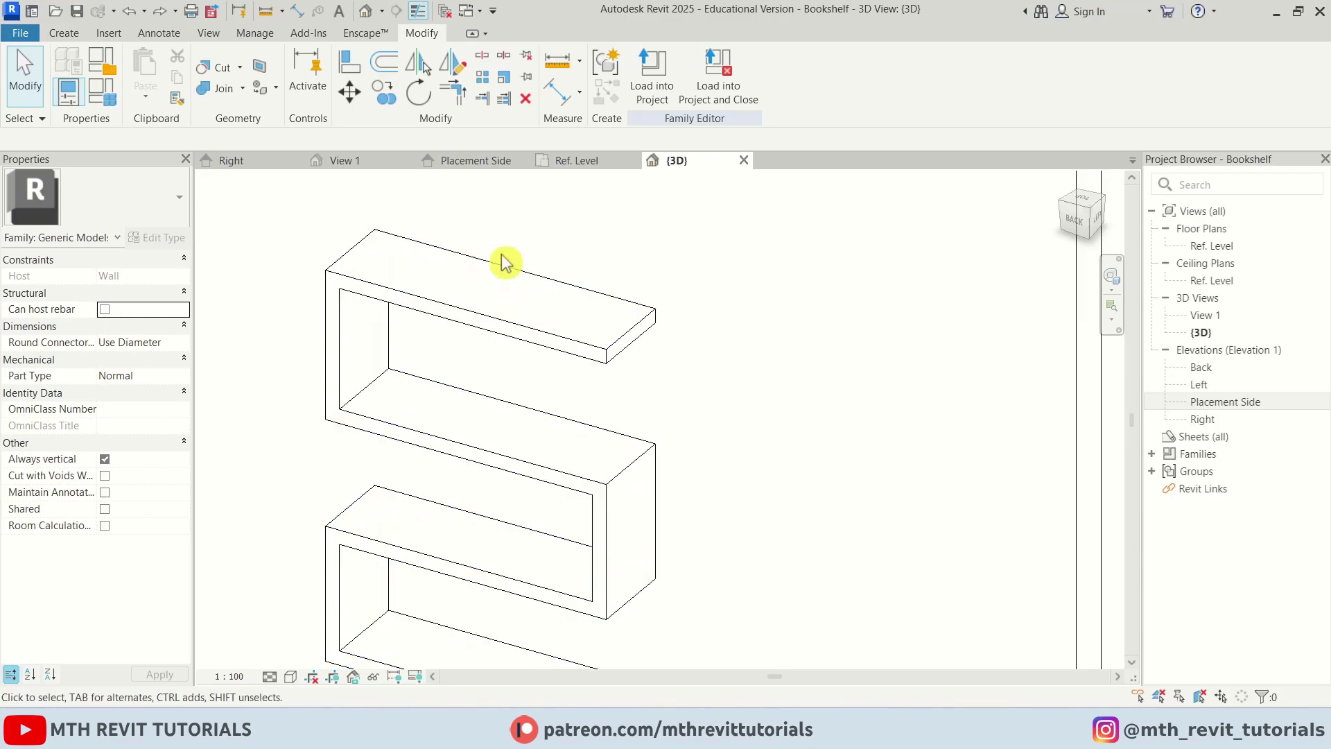
{"action": "left_click", "coordinate": [490, 167]}
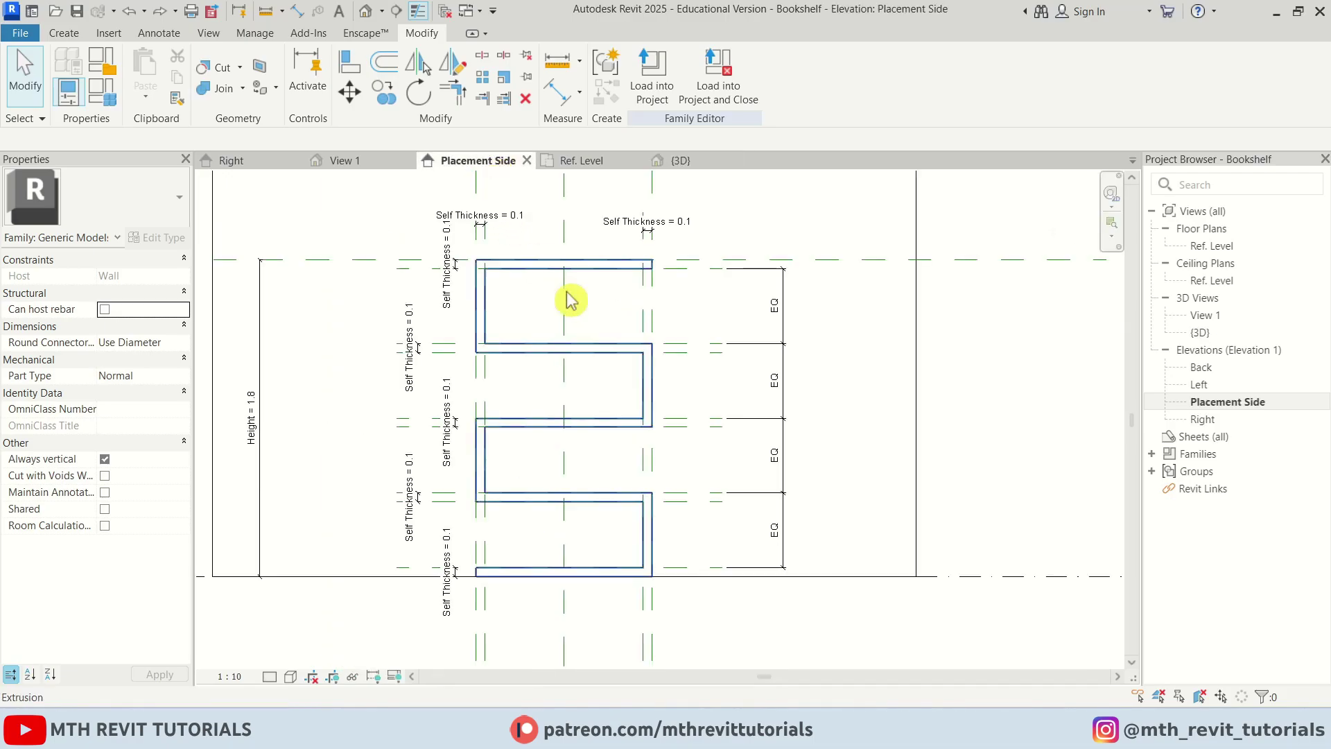
{"action": "scroll", "coordinate": [647, 490], "scroll_direction": "up", "scroll_amount": 3}
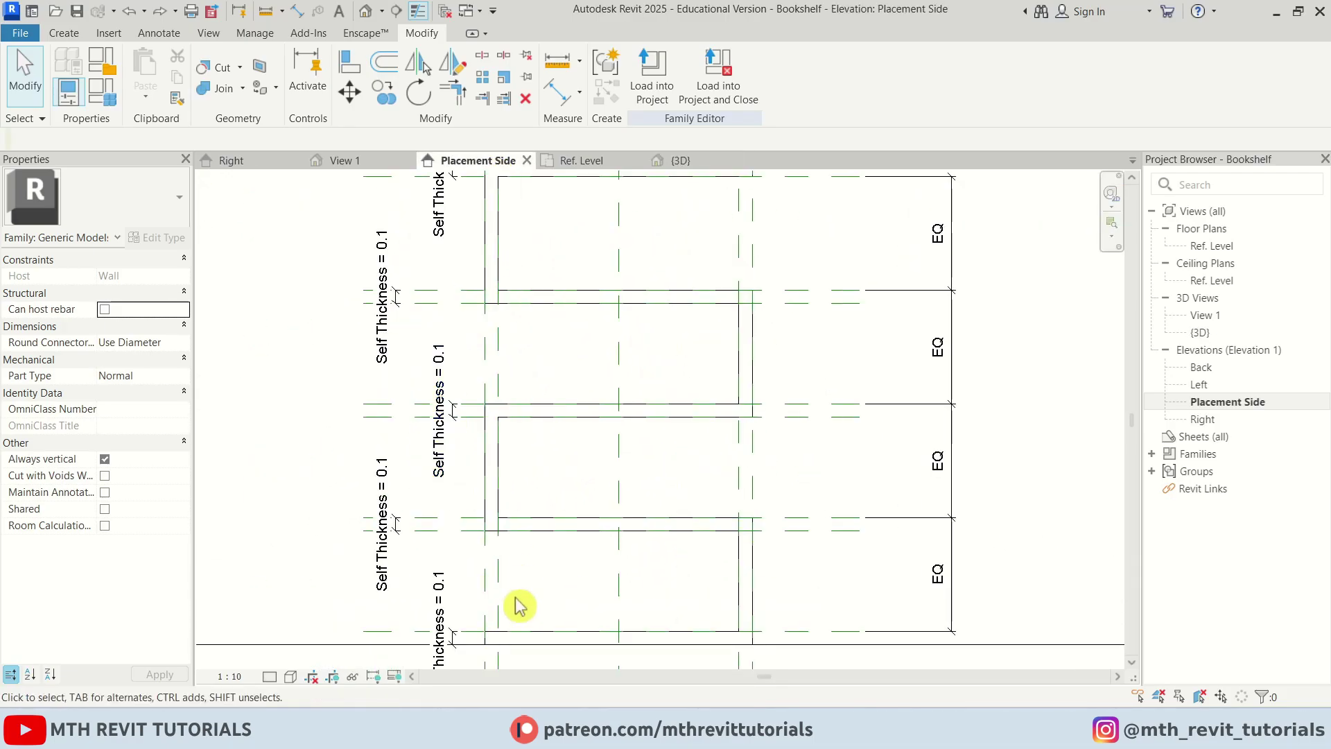
{"action": "scroll", "coordinate": [395, 535], "scroll_direction": "up", "scroll_amount": 3}
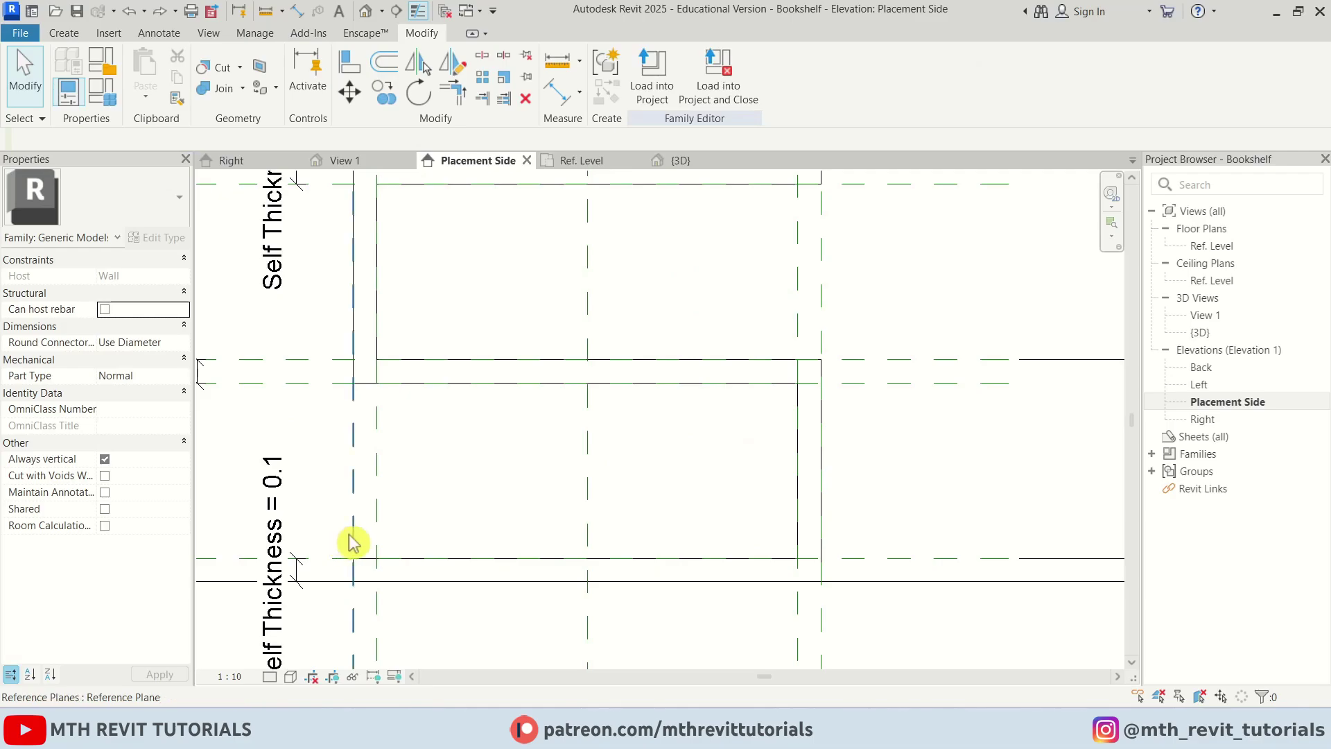
{"action": "key", "text": "r"}
{"action": "key", "text": "p"}
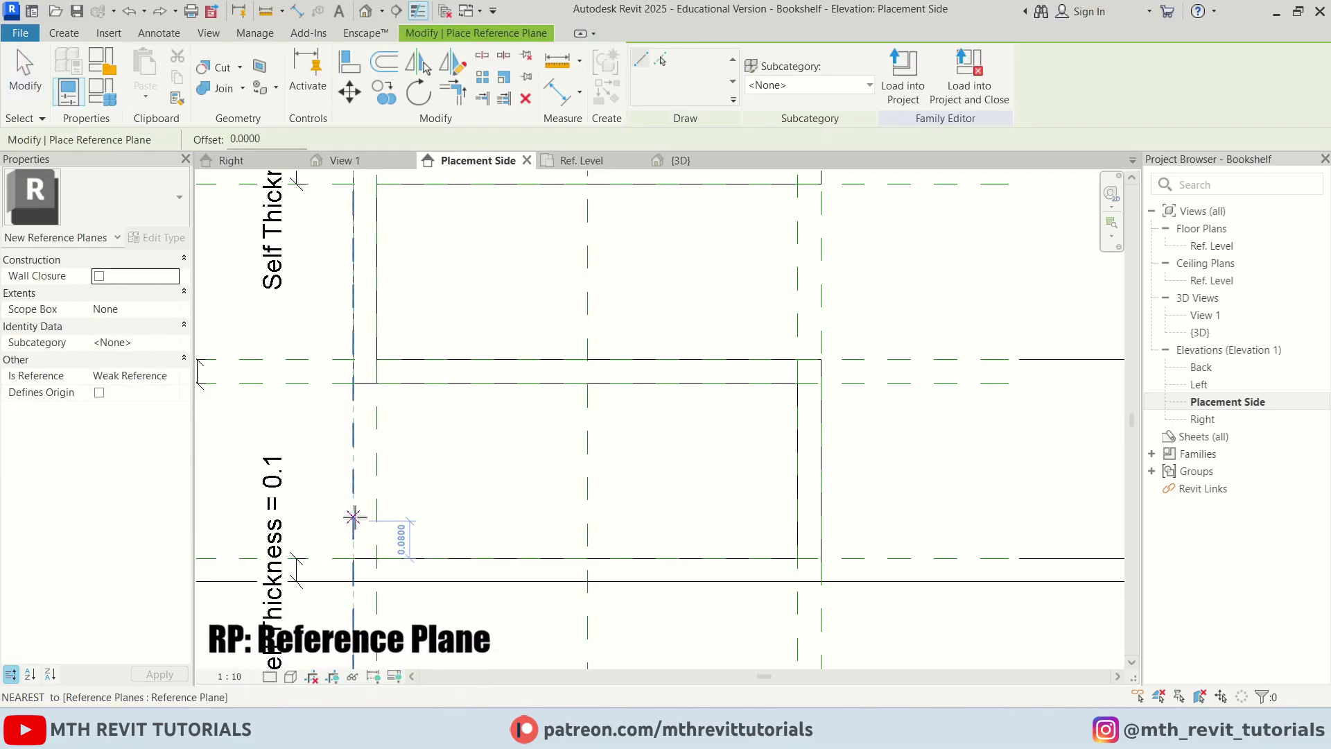
{"action": "left_click", "coordinate": [322, 535]}
{"action": "left_click", "coordinate": [900, 536]}
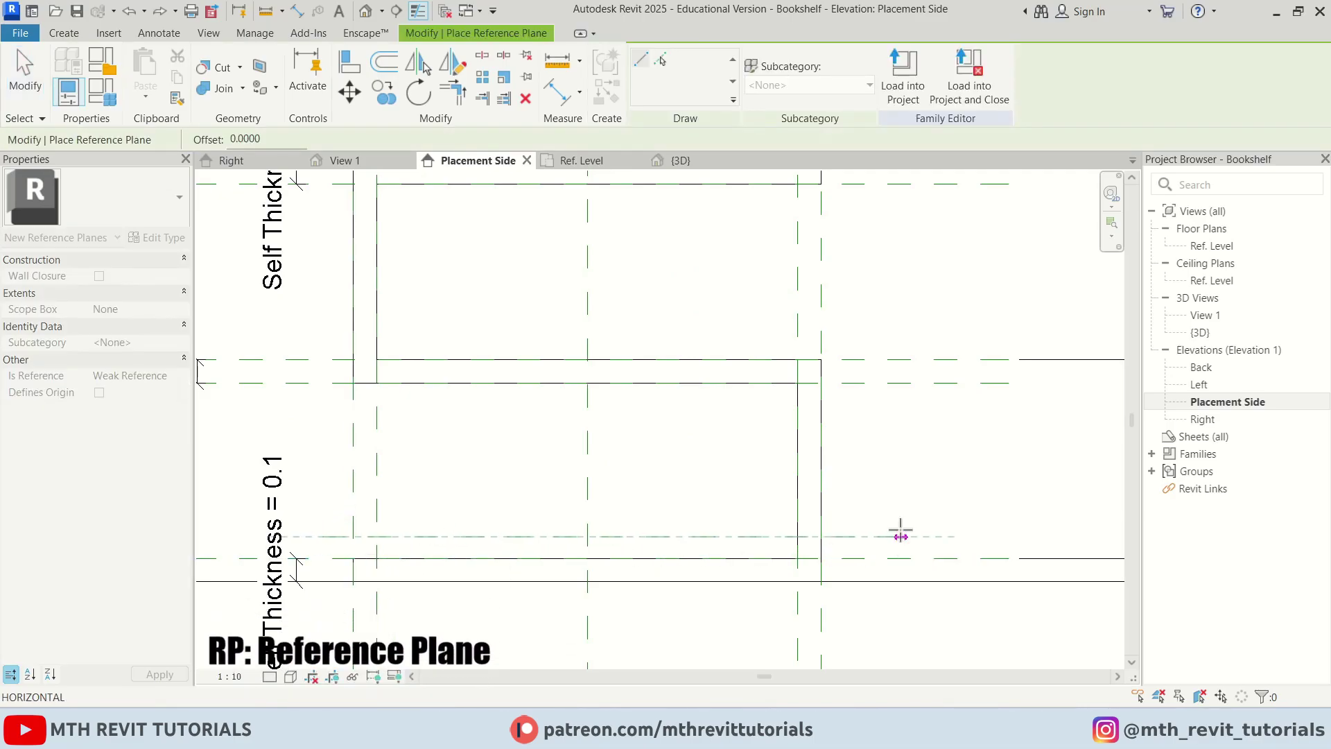
{"action": "left_click", "coordinate": [322, 402]}
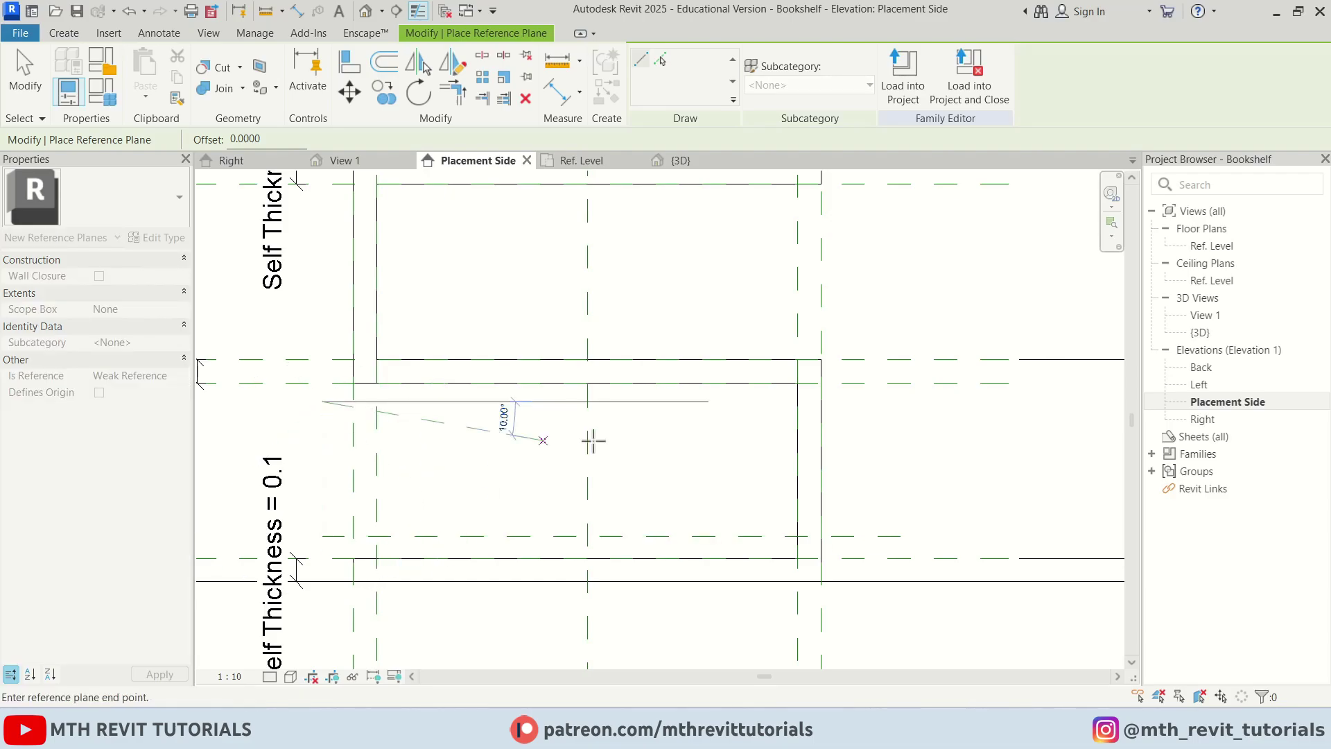
{"action": "left_click", "coordinate": [867, 401]}
{"action": "key", "text": "Escape"}
{"action": "key", "text": "Escape"}
- Set the upper new reference plane 5 cm below the underside of the shelf above it
{"action": "left_click", "coordinate": [854, 409]}
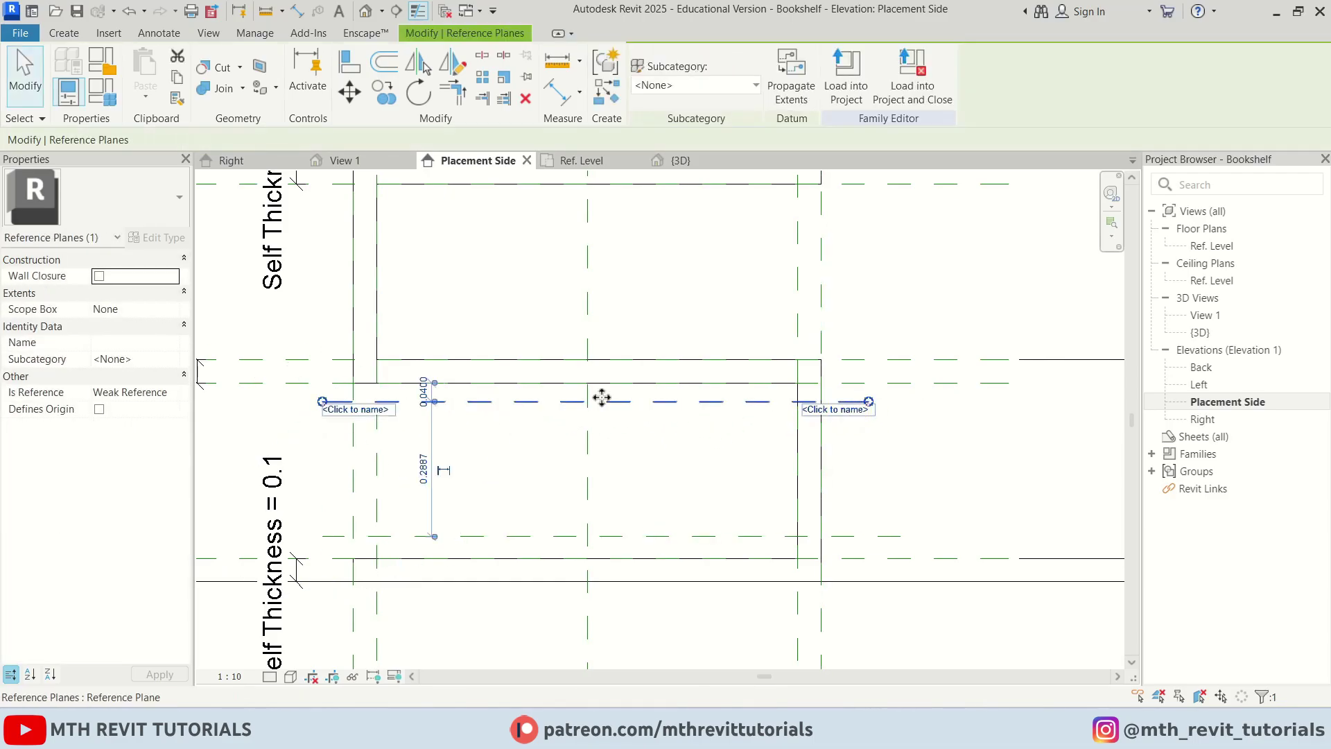
{"action": "scroll", "coordinate": [426, 402], "scroll_direction": "up", "scroll_amount": 2}
{"action": "left_click", "coordinate": [423, 391]}
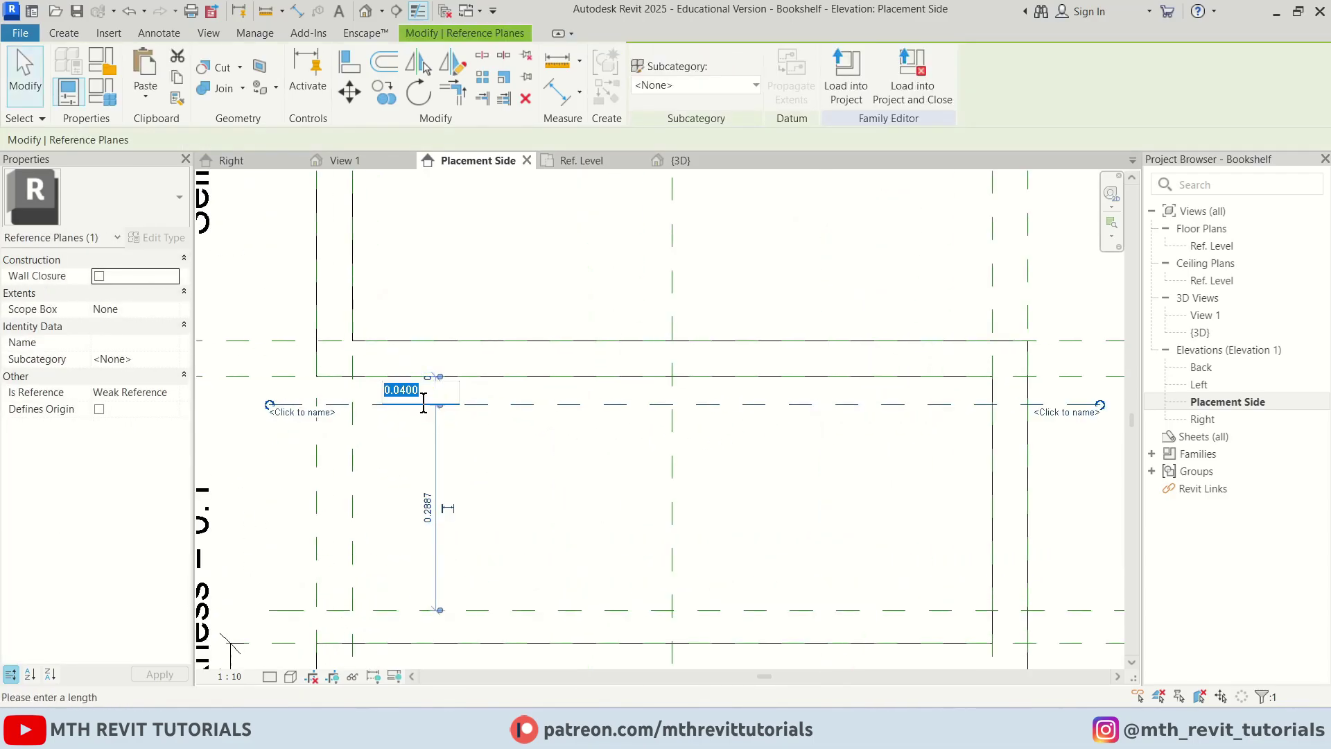
{"action": "type", "text": "5cm"}
{"action": "key", "text": "Return"}
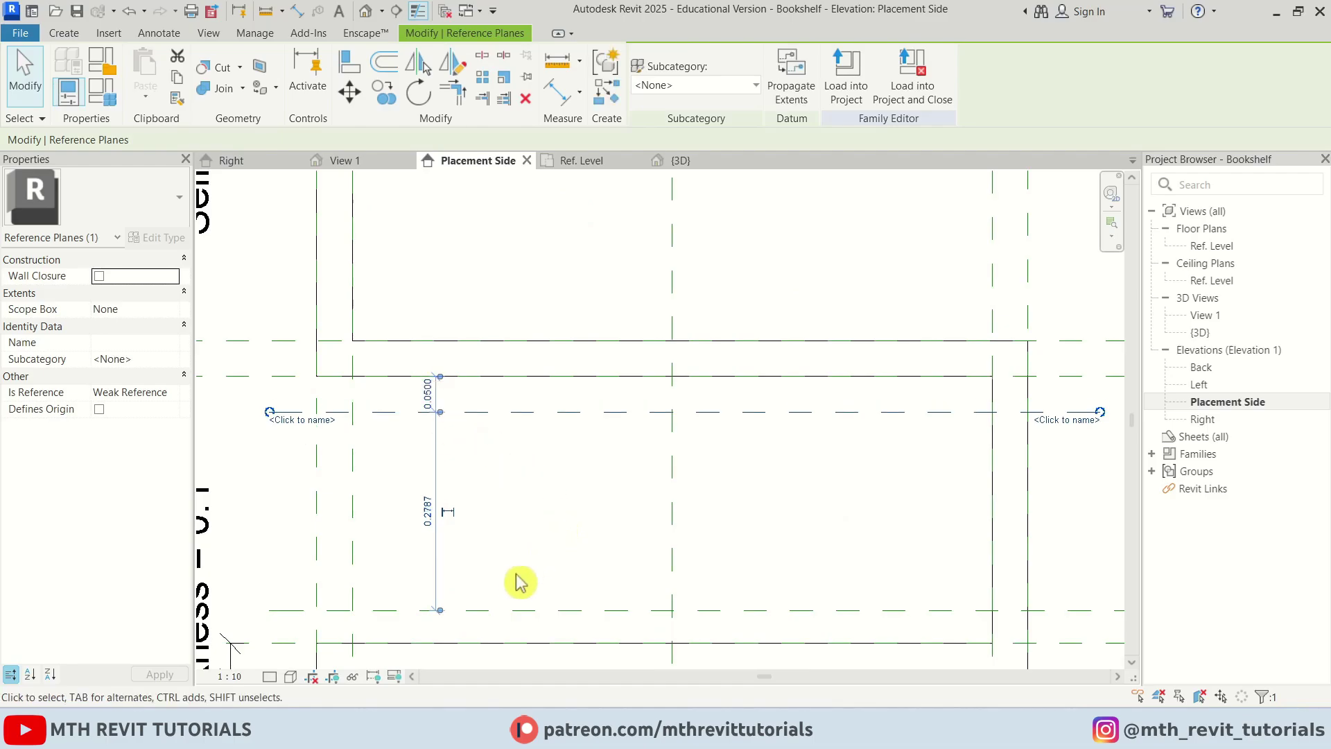
- Set the lower new reference plane 5 cm above the top face of the bottom shelf
{"action": "middle_click_drag", "start_coordinate": [494, 590], "coordinate": [511, 497]}
{"action": "left_click", "coordinate": [513, 519]}
{"action": "scroll", "coordinate": [448, 556], "scroll_direction": "up", "scroll_amount": 2}
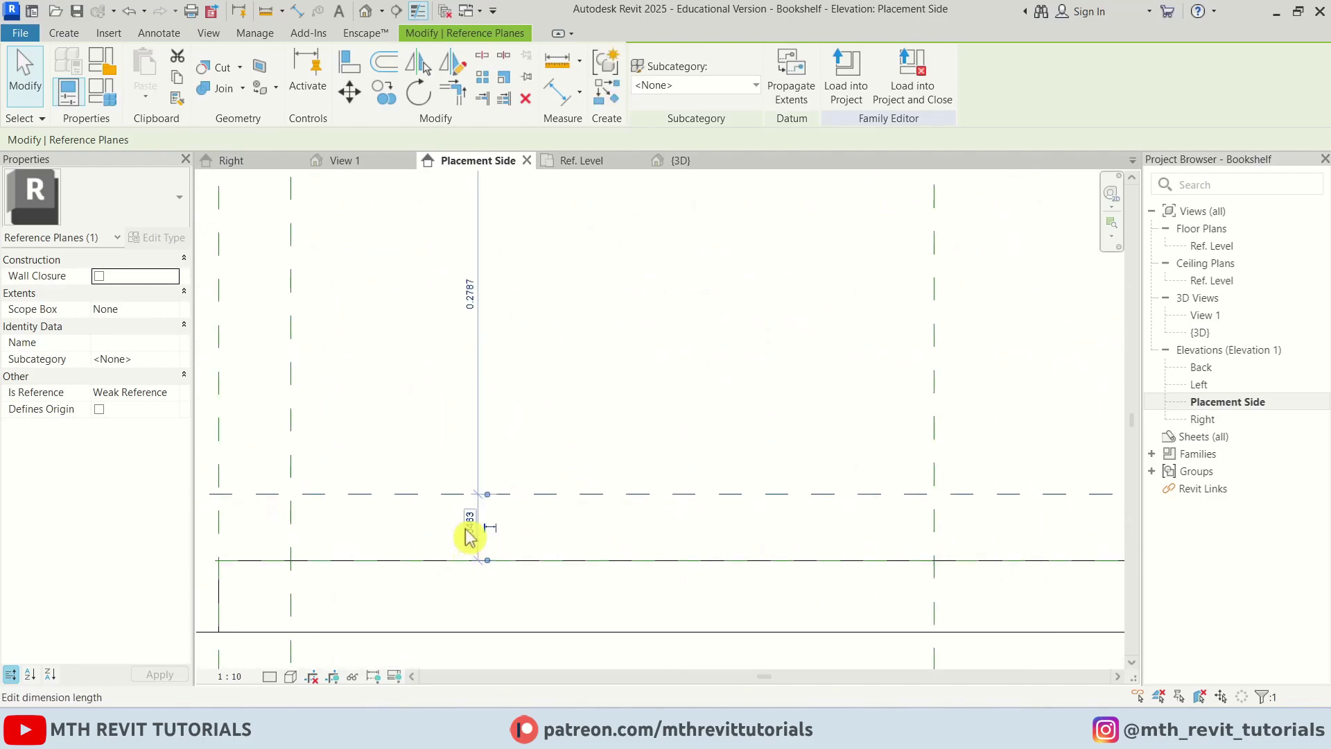
{"action": "left_click", "coordinate": [466, 530]}
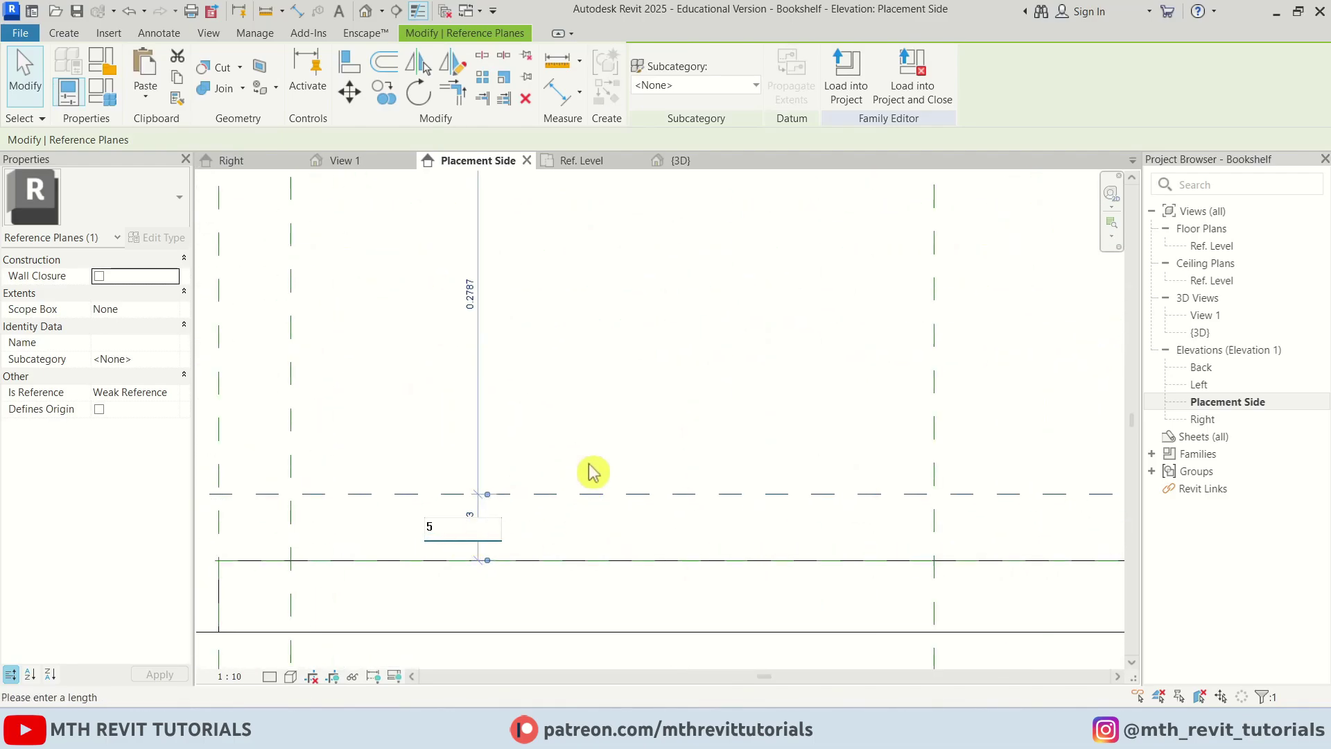
{"action": "key", "text": "Return"}
{"action": "key", "text": "Escape"}
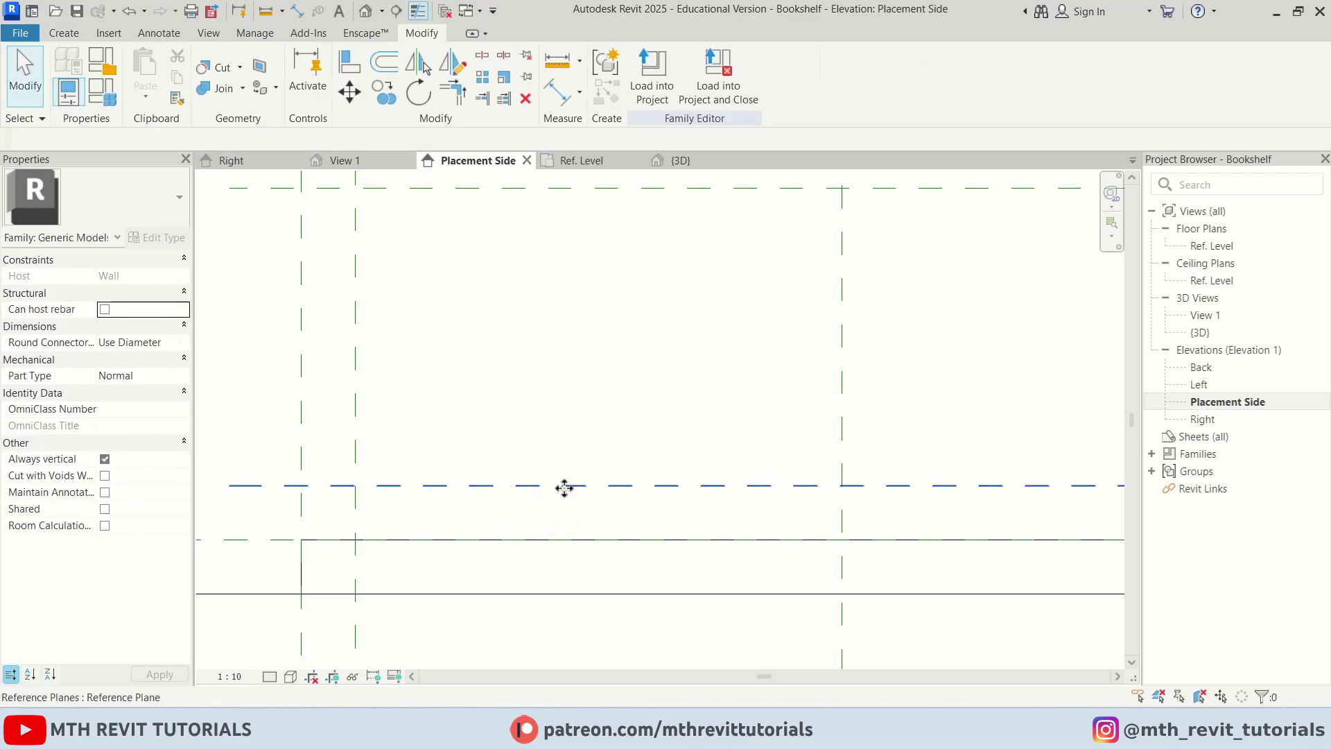
- Create reference planes offset 5 cm inward from the shelf faces above and below each of the three upper compartments
{"action": "scroll", "coordinate": [446, 532], "scroll_direction": "down", "scroll_amount": 3}
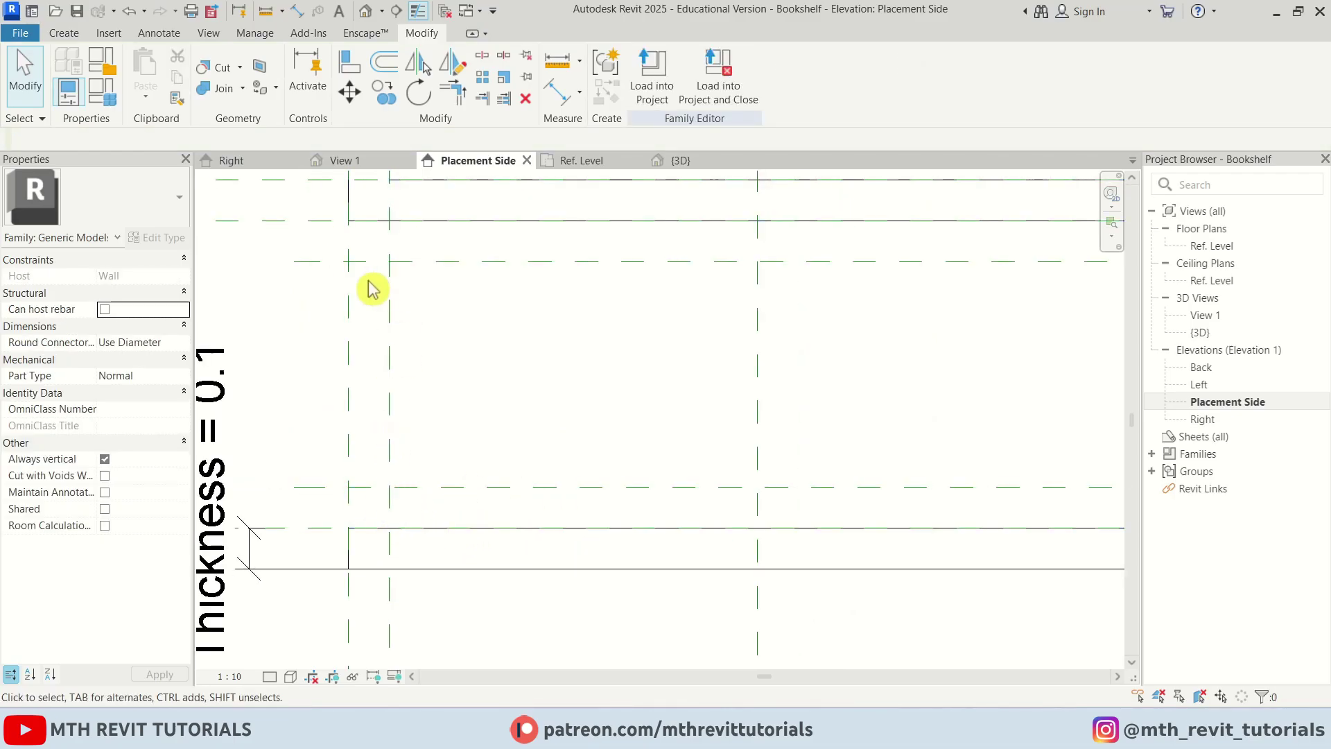
{"action": "middle_click_drag", "start_coordinate": [446, 371], "coordinate": [524, 420]}
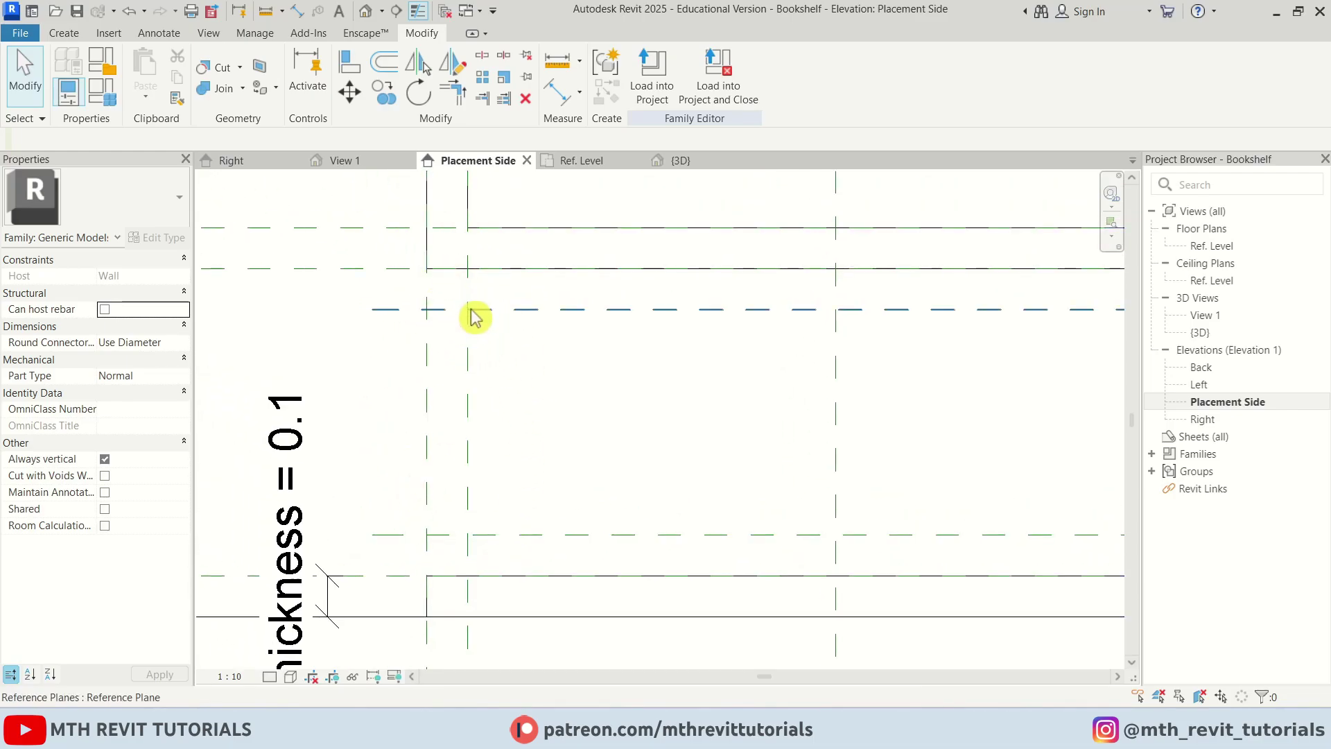
{"action": "scroll", "coordinate": [511, 364], "scroll_direction": "down", "scroll_amount": 2}
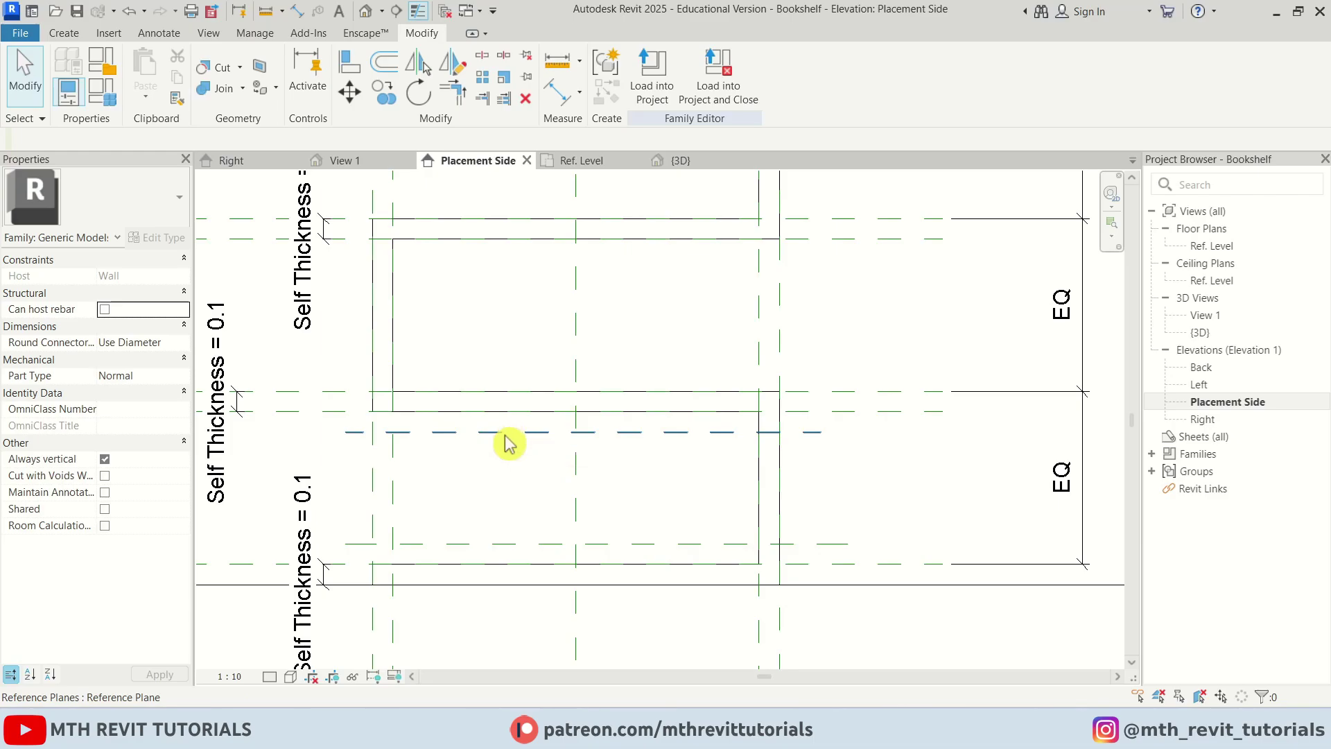
{"action": "middle_click_drag", "start_coordinate": [594, 497], "coordinate": [511, 480]}
{"action": "key", "text": "r"}
{"action": "key", "text": "p"}
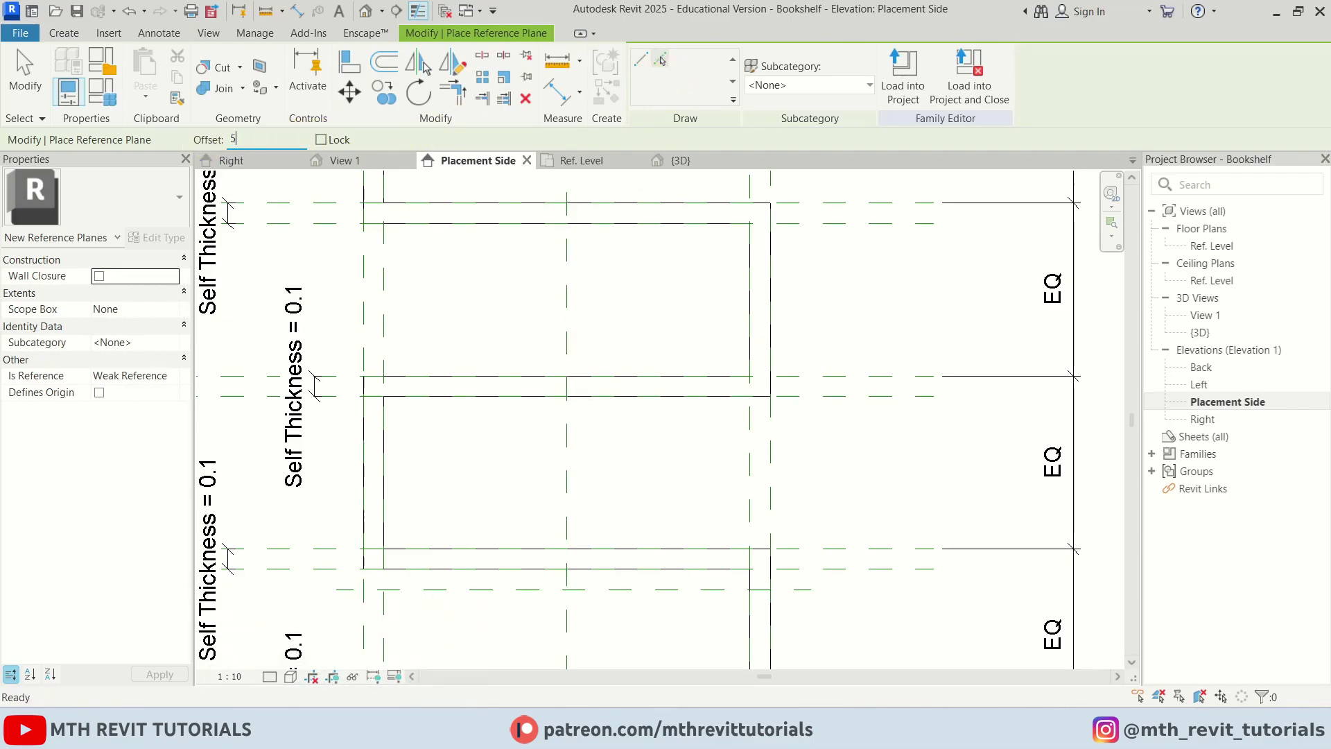
{"action": "left_click", "coordinate": [460, 411]}
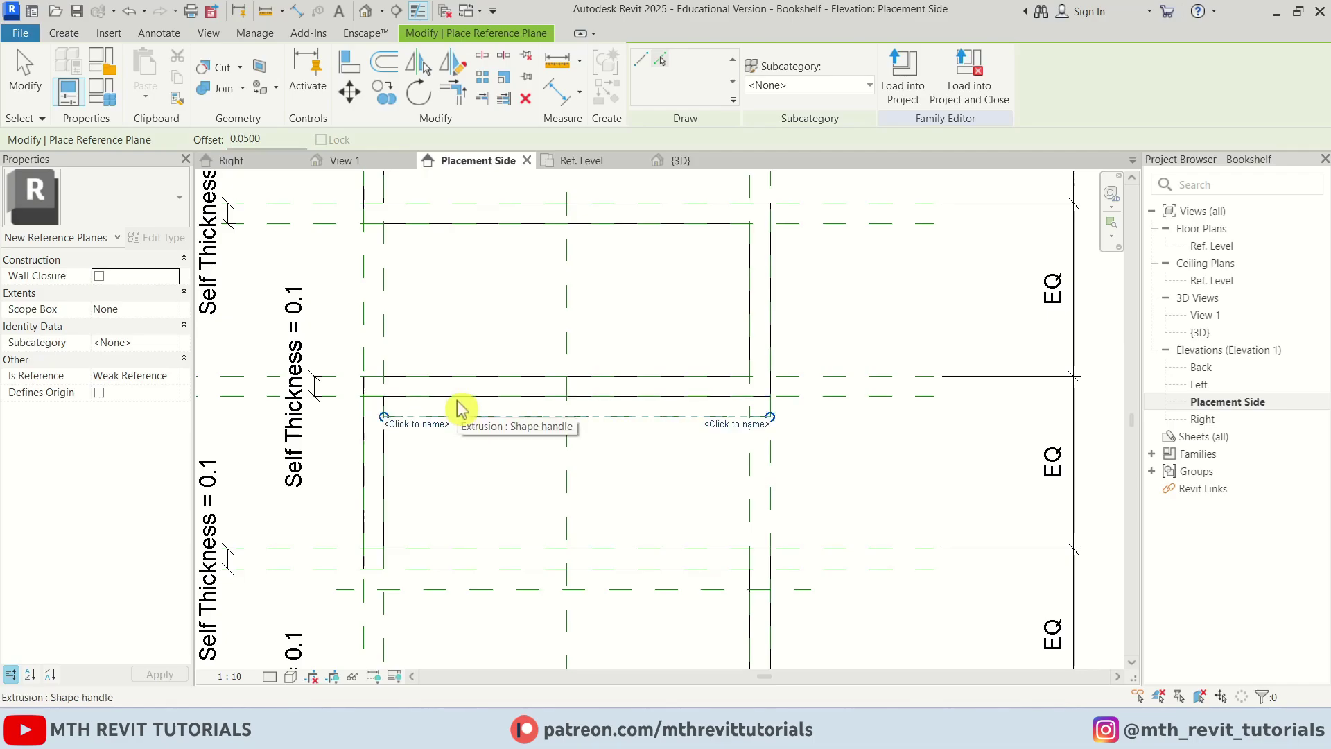
{"action": "left_click", "coordinate": [468, 544]}
{"action": "left_click", "coordinate": [480, 375]}
{"action": "left_click", "coordinate": [472, 228]}
{"action": "middle_click_drag", "start_coordinate": [484, 178], "coordinate": [479, 454]}
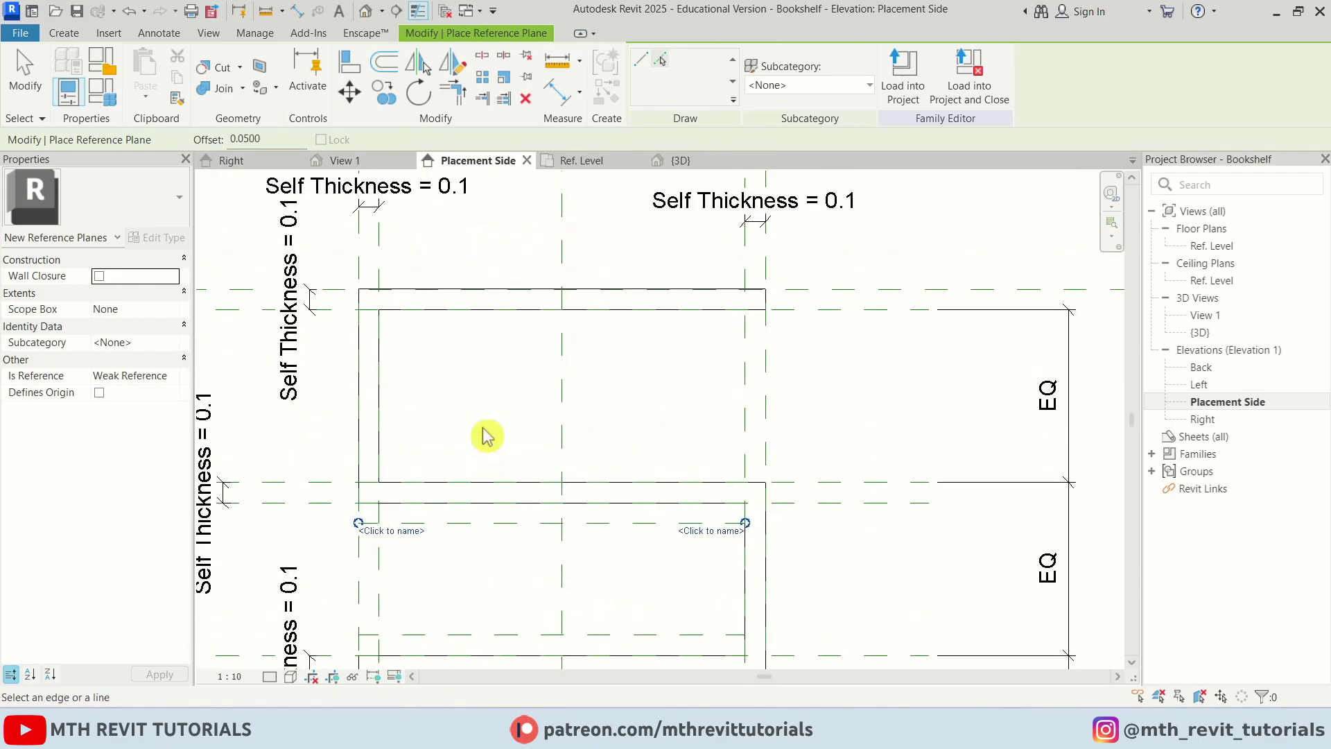
{"action": "left_click", "coordinate": [476, 314]}
{"action": "left_click", "coordinate": [467, 477]}
{"action": "key", "text": "Escape"}
{"action": "key", "text": "Escape"}
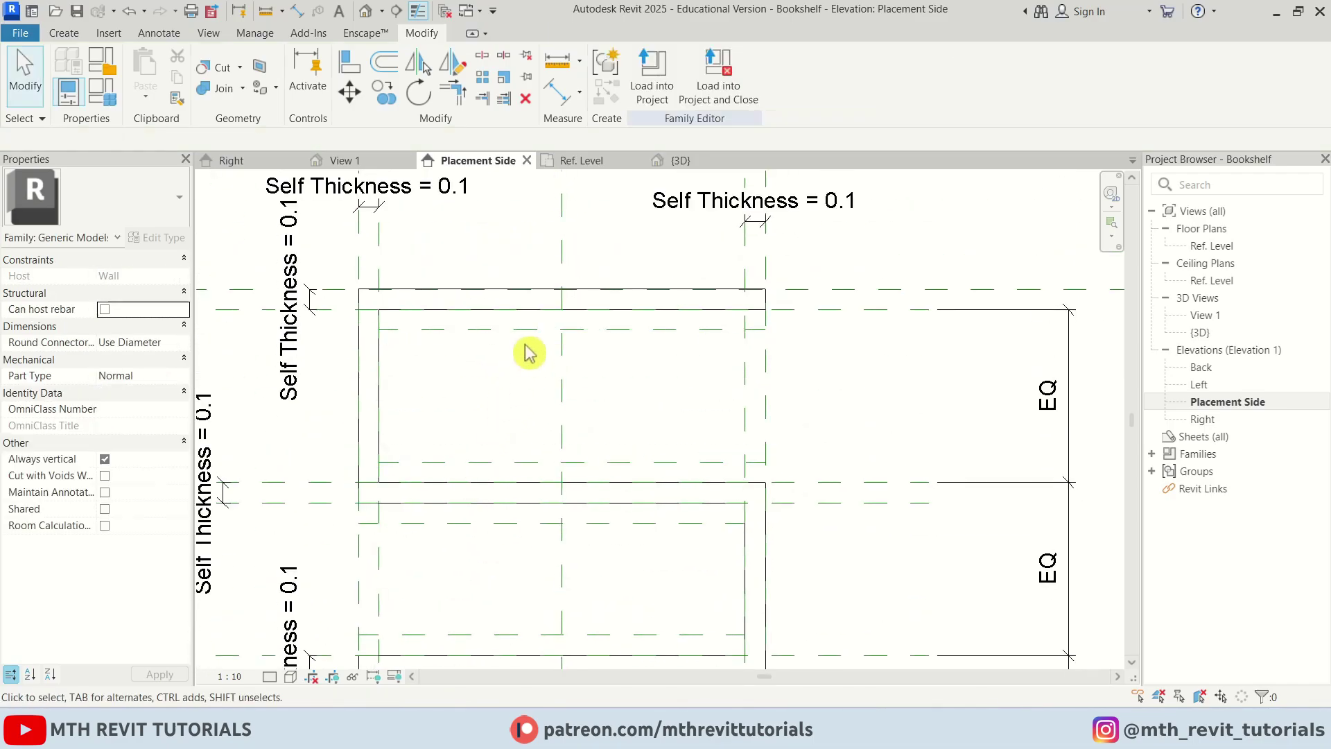
- Extend both reference planes in the top compartment past the shelf's side panels
{"action": "left_click", "coordinate": [597, 330]}
{"action": "left_click_drag", "start_coordinate": [766, 330], "coordinate": [835, 330]}
{"action": "left_click_drag", "start_coordinate": [379, 330], "coordinate": [317, 330]}
{"action": "left_click", "coordinate": [389, 462]}
{"action": "left_click_drag", "start_coordinate": [379, 462], "coordinate": [326, 468]}
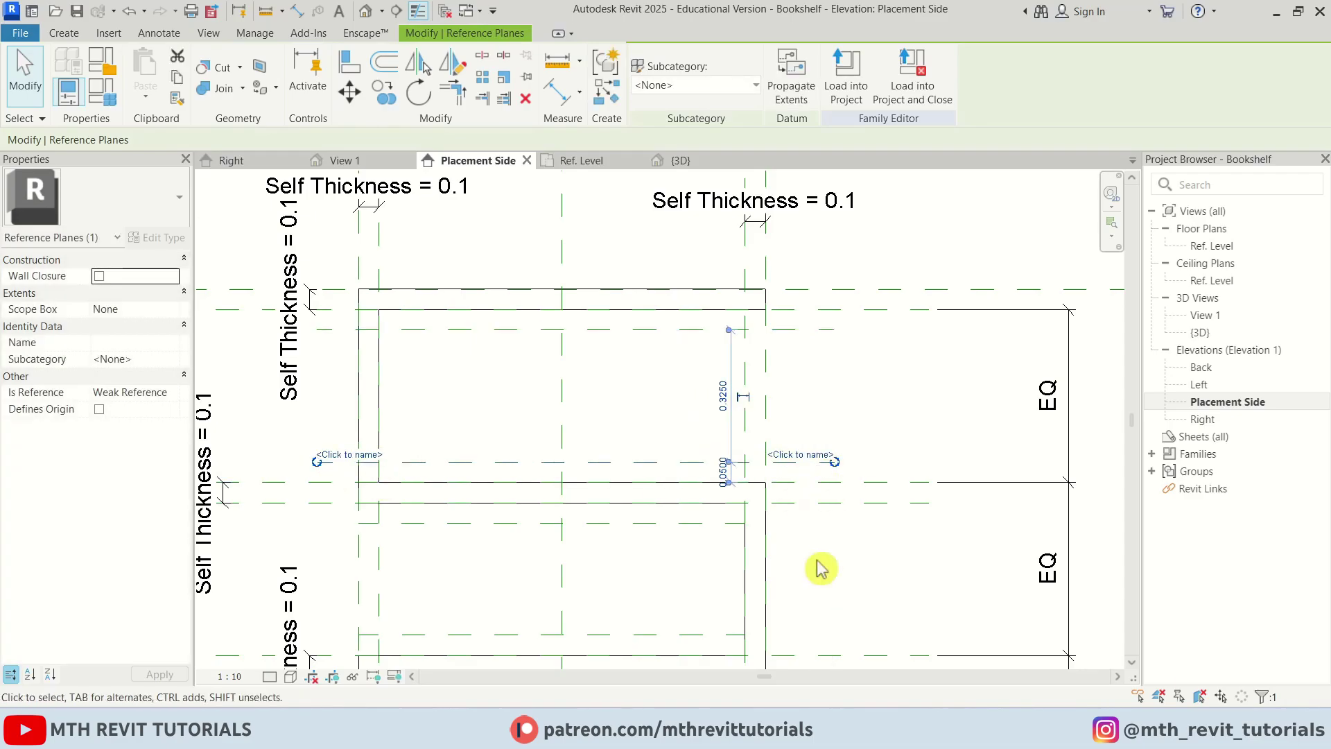
- Extend both reference planes in the second compartment from the bottom past the side panels
{"action": "middle_click_drag", "start_coordinate": [824, 567], "coordinate": [833, 475]}
{"action": "left_click", "coordinate": [339, 432]}
{"action": "left_click_drag", "start_coordinate": [337, 434], "coordinate": [327, 433]}
{"action": "left_click_drag", "start_coordinate": [775, 432], "coordinate": [816, 435]}
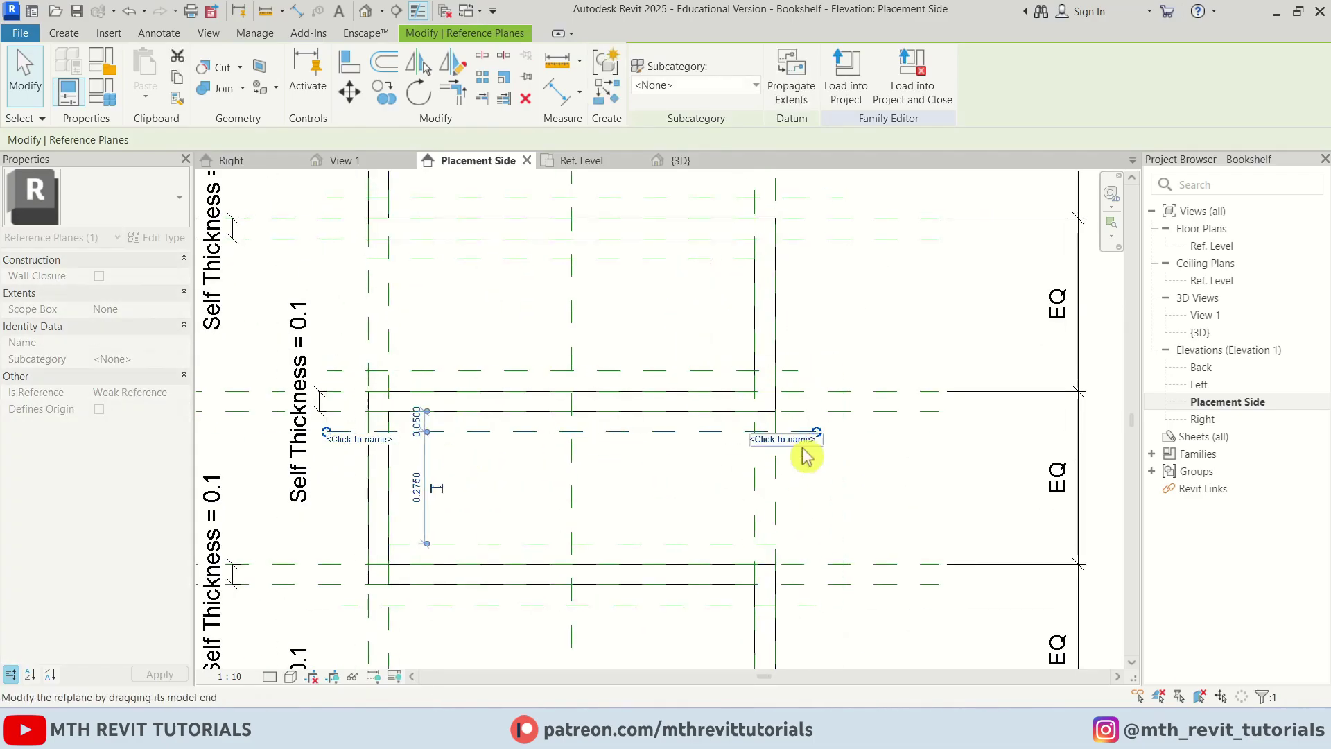
{"action": "middle_click_drag", "start_coordinate": [814, 482], "coordinate": [836, 316]}
{"action": "left_click", "coordinate": [766, 378]}
{"action": "left_click_drag", "start_coordinate": [409, 377], "coordinate": [363, 378]}
{"action": "left_click_drag", "start_coordinate": [796, 377], "coordinate": [840, 384]}
{"action": "left_click", "coordinate": [836, 413]}
{"action": "scroll", "coordinate": [835, 414], "scroll_direction": "down", "scroll_amount": 1}
{"action": "scroll", "coordinate": [765, 541], "scroll_direction": "up", "scroll_amount": 2}
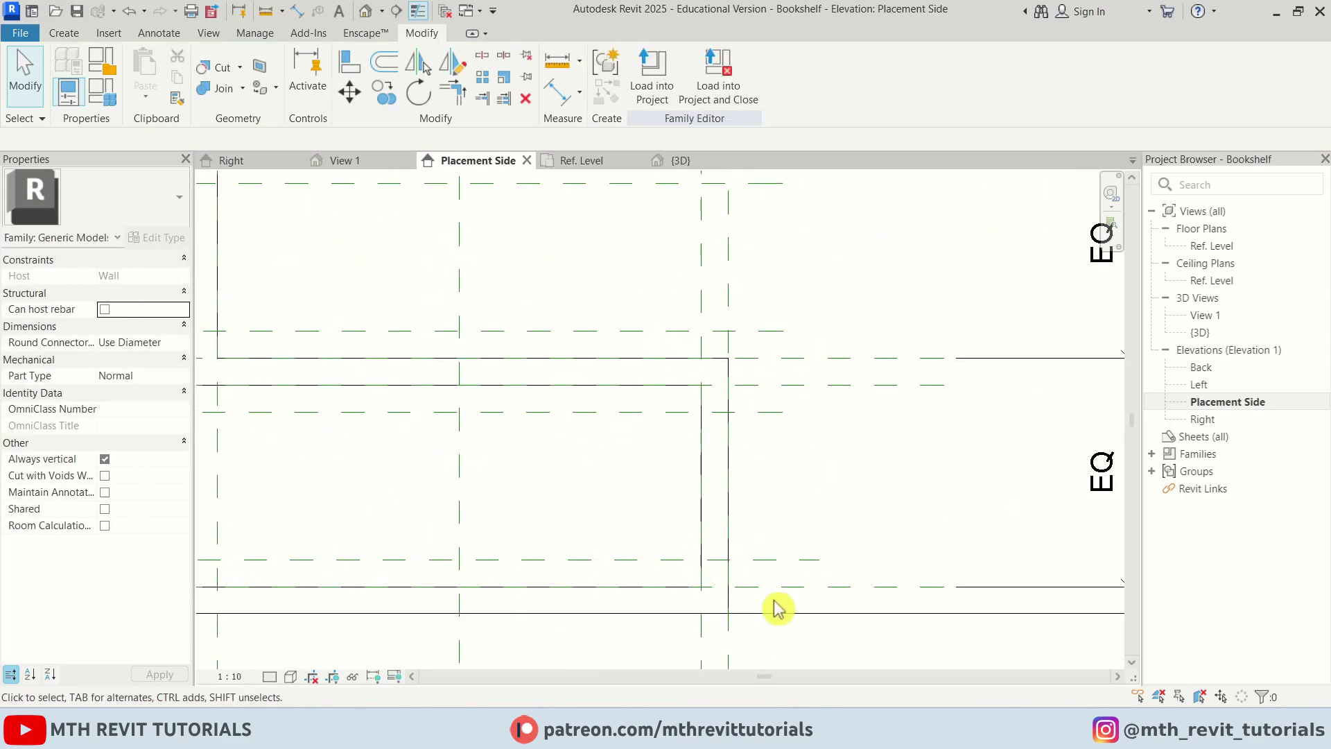
- Dimension the lowest compartment's two reference planes to their adjacent shelf faces and lock the offsets
{"action": "key", "text": "d"}
{"action": "key", "text": "i"}
{"action": "left_click", "coordinate": [782, 522]}
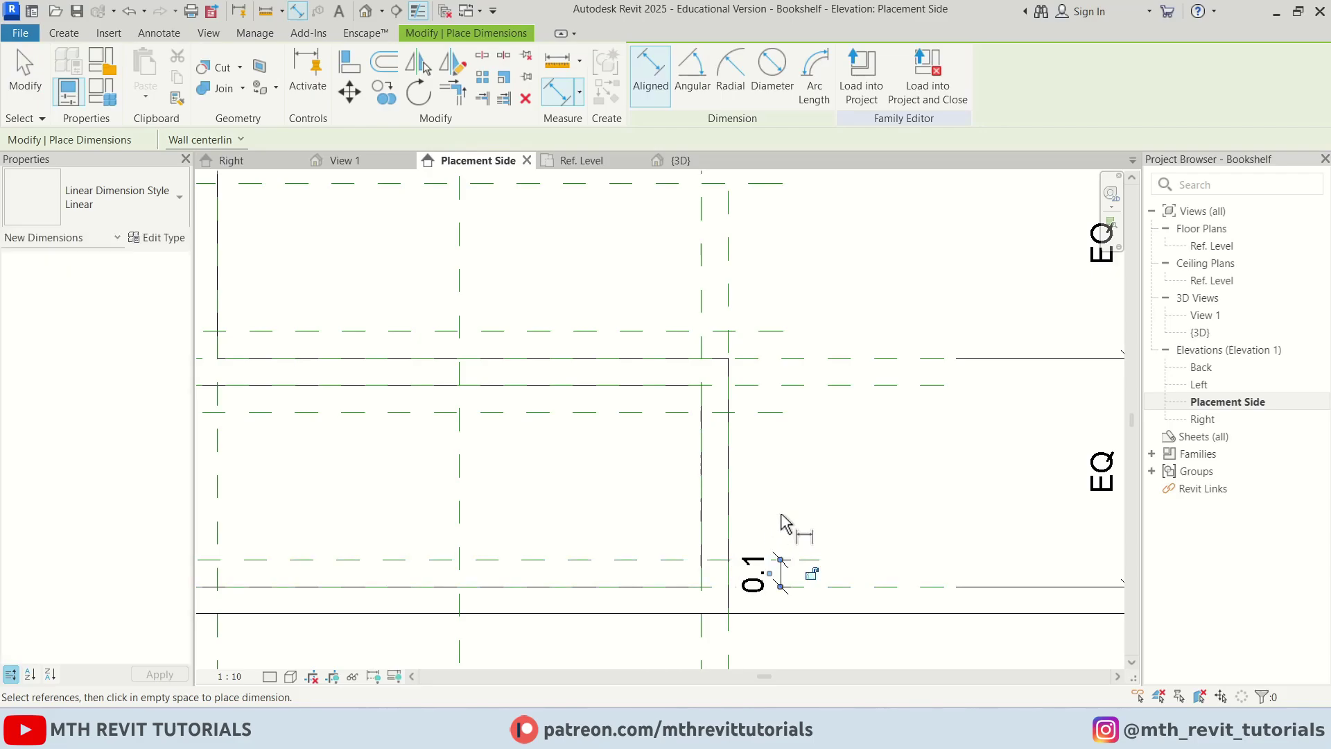
{"action": "scroll", "coordinate": [809, 604], "scroll_direction": "up", "scroll_amount": 2}
{"action": "left_click", "coordinate": [809, 558]}
{"action": "scroll", "coordinate": [810, 563], "scroll_direction": "down", "scroll_amount": 1}
{"action": "left_click", "coordinate": [765, 377]}
{"action": "left_click", "coordinate": [759, 346]}
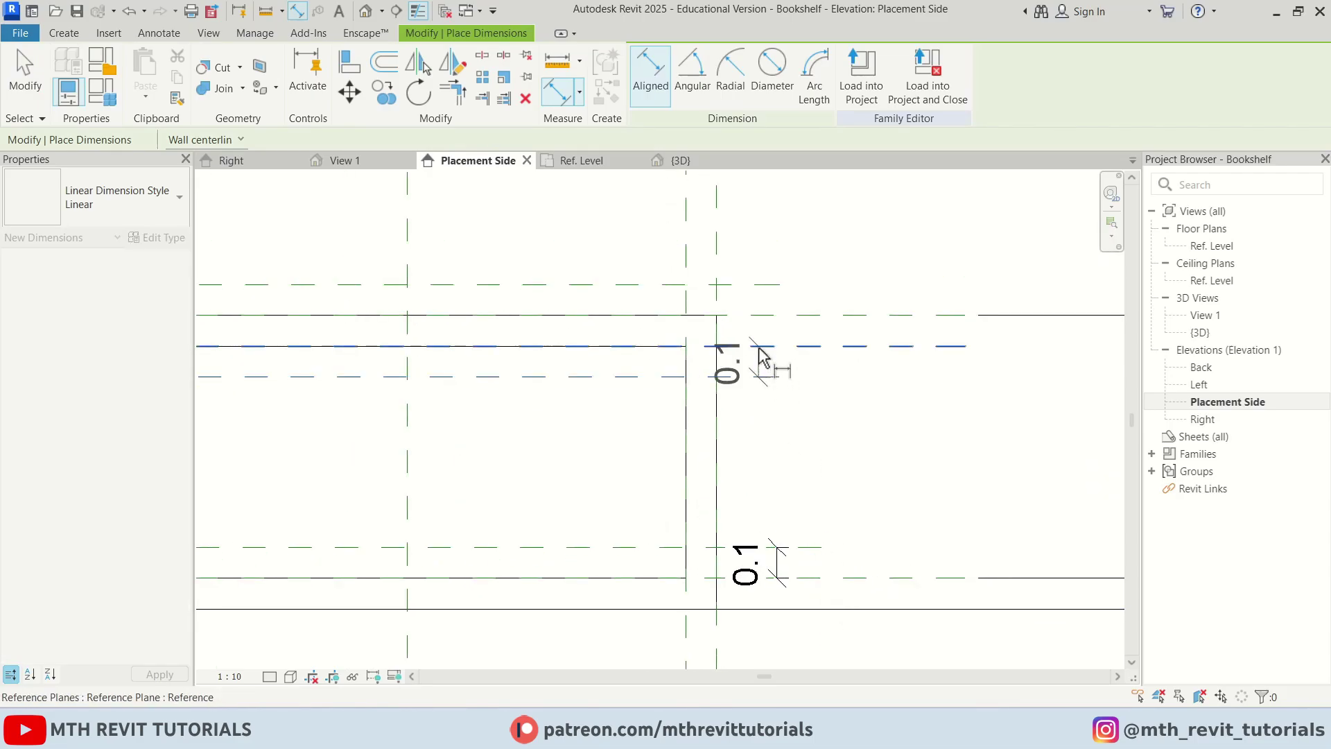
{"action": "left_click", "coordinate": [776, 248]}
- Dimension and lock the second compartment's lower and upper reference planes to their neighbouring shelf faces
{"action": "middle_click_drag", "start_coordinate": [793, 329], "coordinate": [754, 524]}
{"action": "left_click", "coordinate": [716, 479]}
{"action": "left_click", "coordinate": [718, 509]}
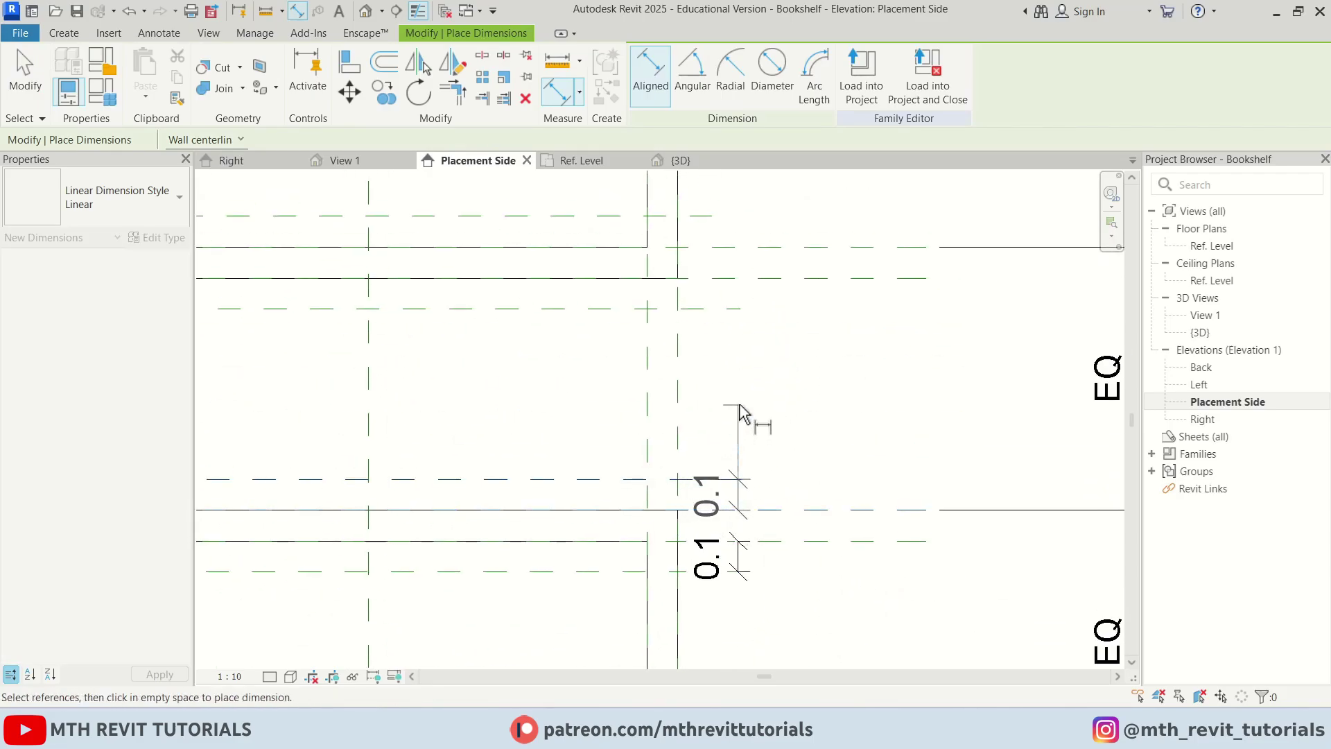
{"action": "left_click", "coordinate": [738, 406]}
{"action": "left_click", "coordinate": [771, 496]}
{"action": "left_click", "coordinate": [719, 308]}
{"action": "left_click", "coordinate": [719, 278]}
{"action": "left_click", "coordinate": [739, 202]}
{"action": "left_click", "coordinate": [772, 292]}
- Dimension the third compartment's reference planes to their adjacent shelf faces, extending the upper plane past the right panel
{"action": "middle_click_drag", "start_coordinate": [725, 333], "coordinate": [710, 576]}
{"action": "scroll", "coordinate": [710, 569], "scroll_direction": "up", "scroll_amount": 1}
{"action": "left_click", "coordinate": [677, 425]}
{"action": "left_click", "coordinate": [682, 466]}
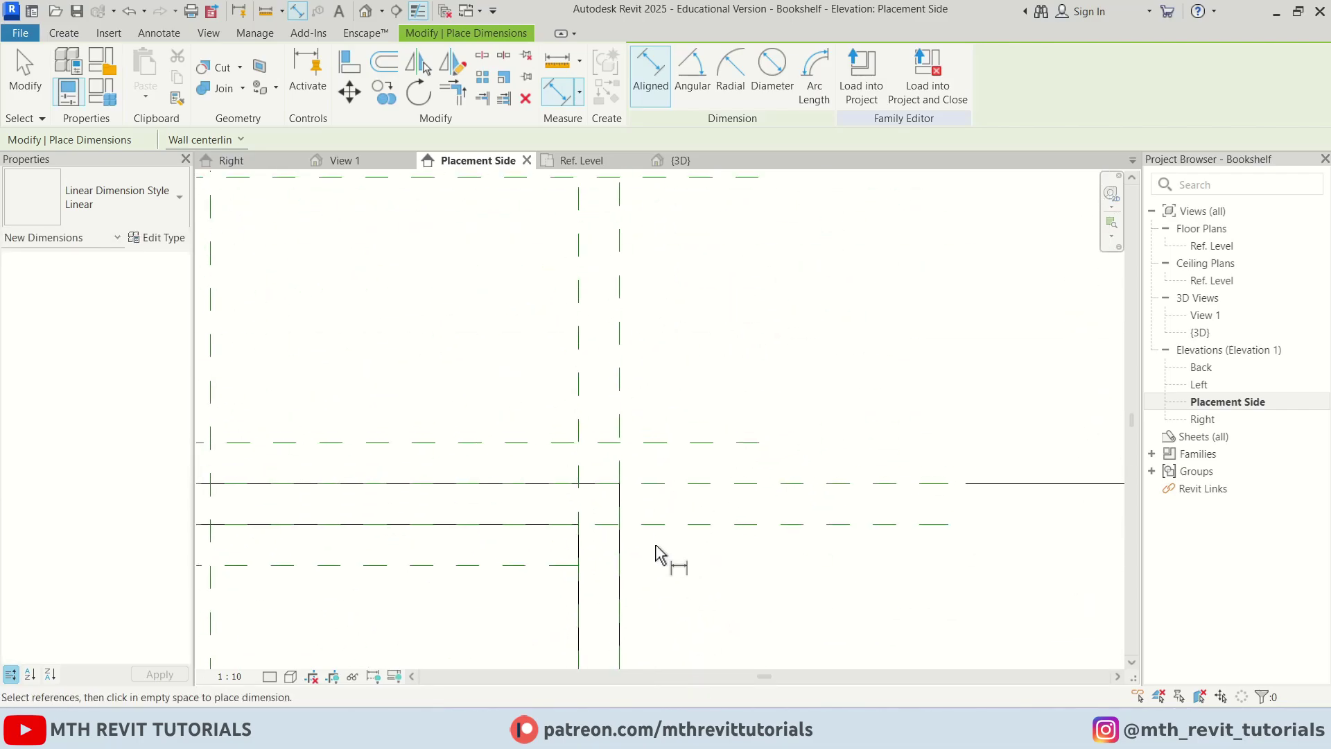
{"action": "key", "text": "Escape"}
{"action": "key", "text": "Escape"}
{"action": "left_click", "coordinate": [529, 564]}
{"action": "left_click_drag", "start_coordinate": [580, 565], "coordinate": [717, 565]}
{"action": "key", "text": "d"}
{"action": "key", "text": "i"}
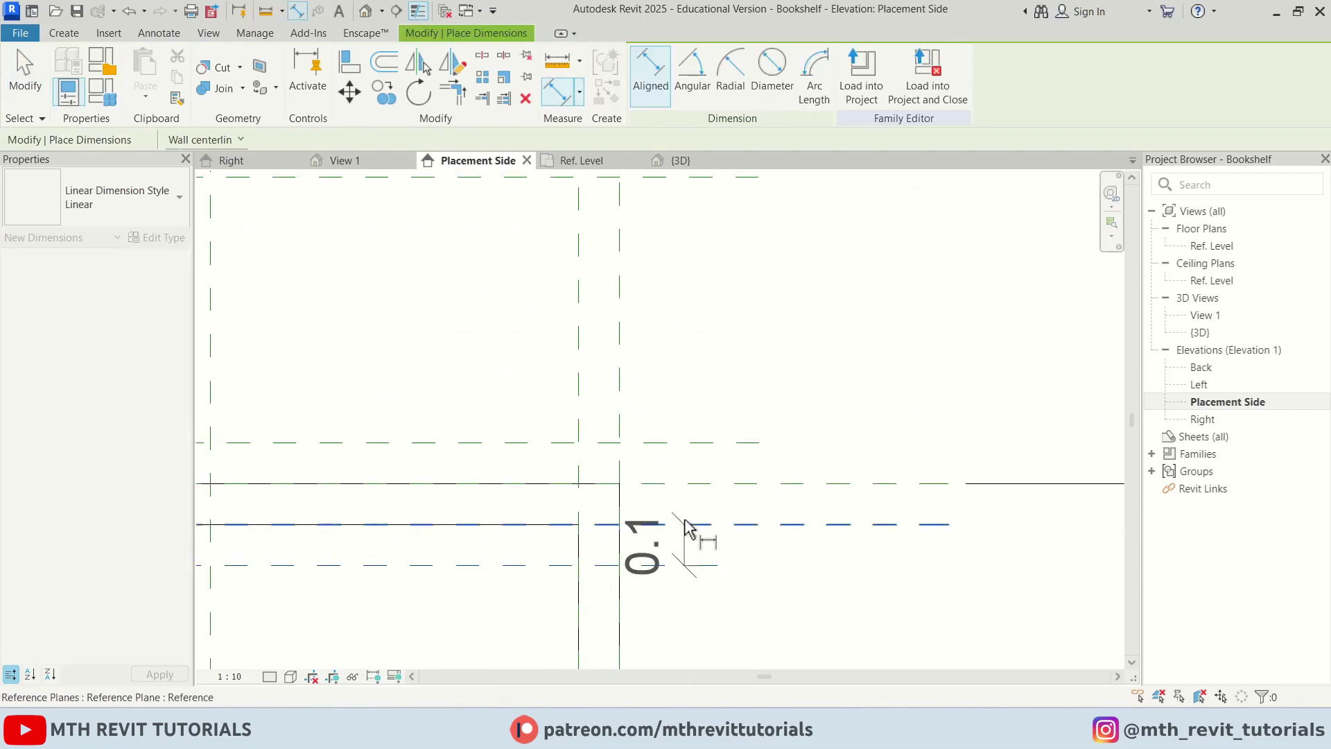
{"action": "scroll", "coordinate": [705, 360], "scroll_direction": "down", "scroll_amount": 2}
- Dimension and lock the top compartment's two reference planes to the shelf faces beside them
{"action": "left_click", "coordinate": [705, 438]}
{"action": "left_click", "coordinate": [704, 411]}
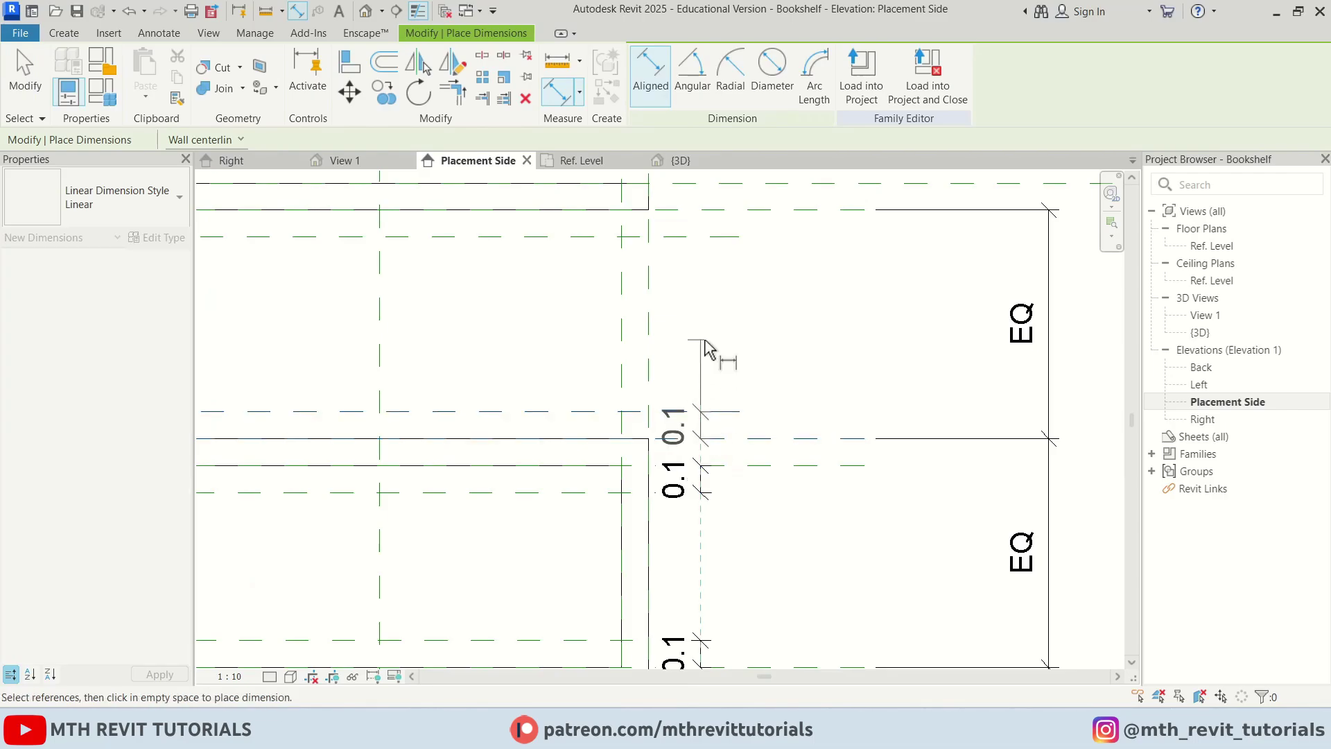
{"action": "left_click", "coordinate": [703, 215]}
{"action": "left_click", "coordinate": [700, 264]}
{"action": "scroll", "coordinate": [770, 383], "scroll_direction": "down", "scroll_amount": 3}
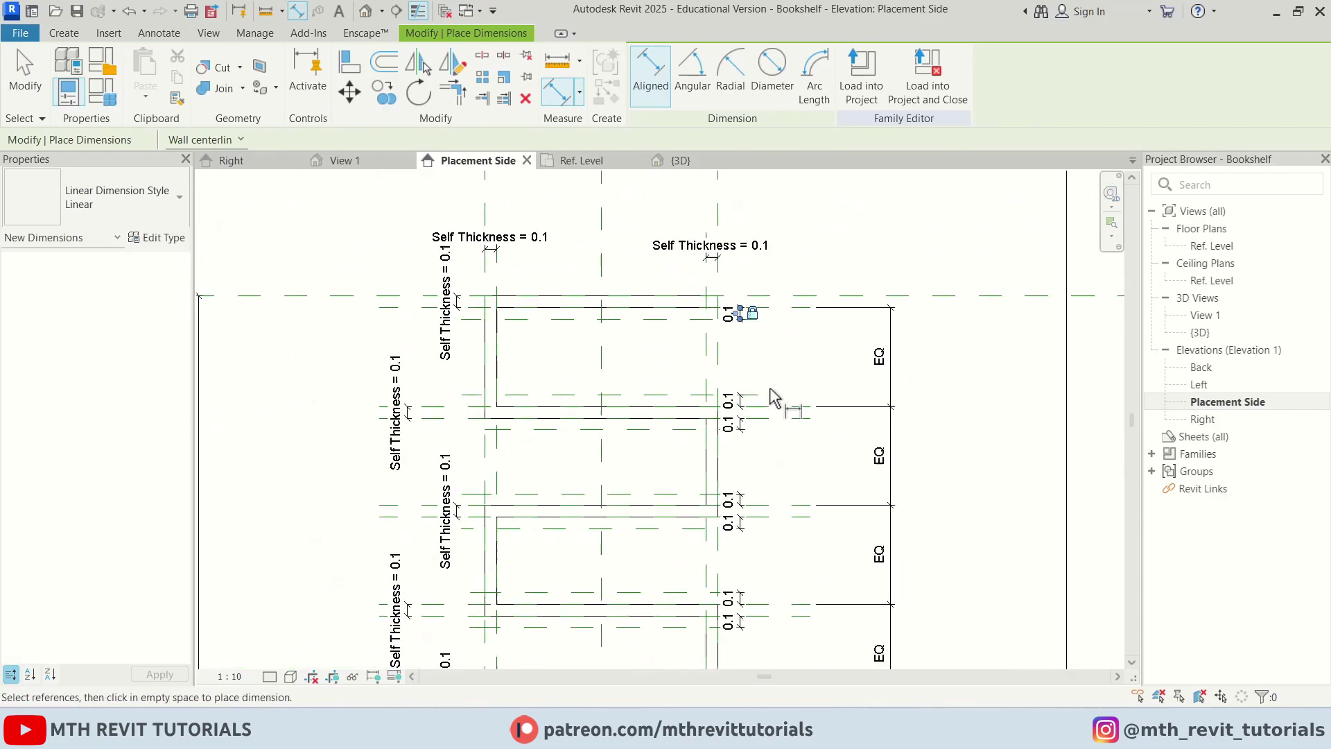
{"action": "key", "text": "Escape"}
{"action": "key", "text": "Escape"}
- Flex the family by setting the Height parameter to 3 in Family Types
{"action": "middle_click_drag", "start_coordinate": [762, 562], "coordinate": [755, 494]}
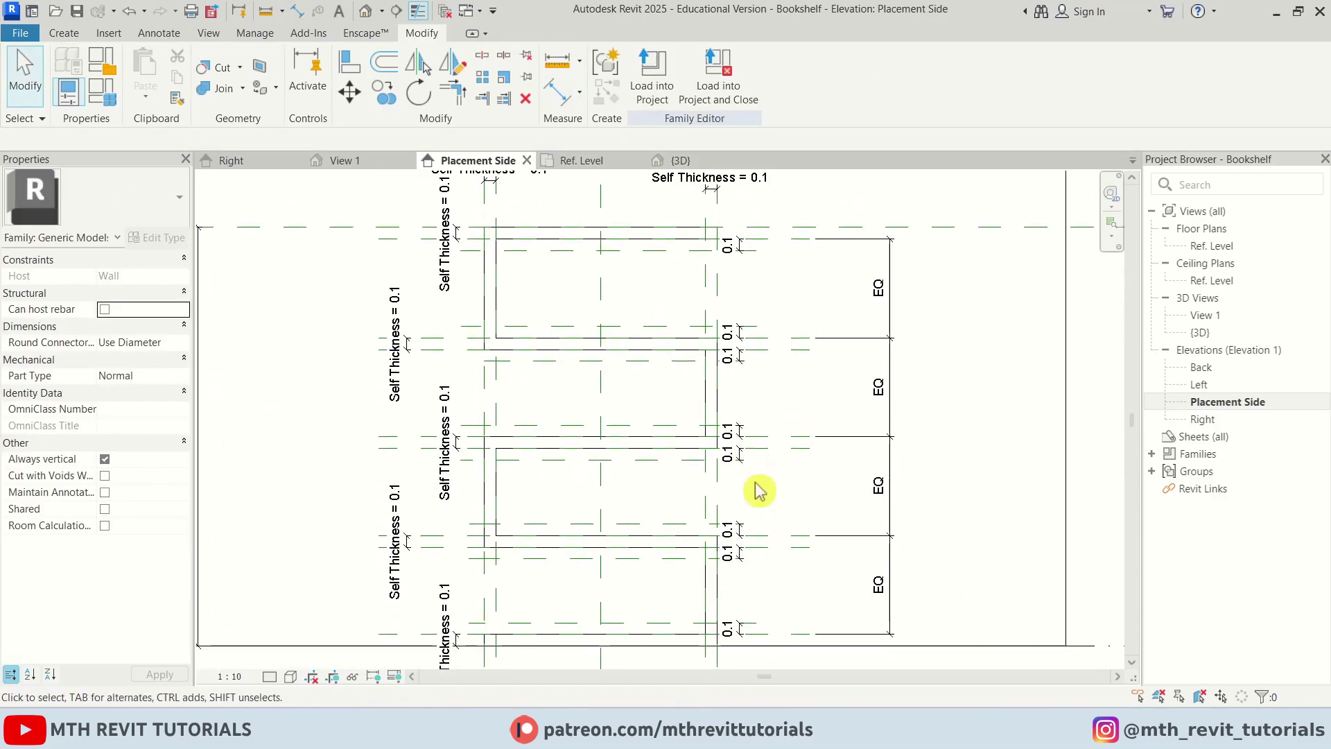
{"action": "scroll", "coordinate": [759, 490], "scroll_direction": "up", "scroll_amount": 2}
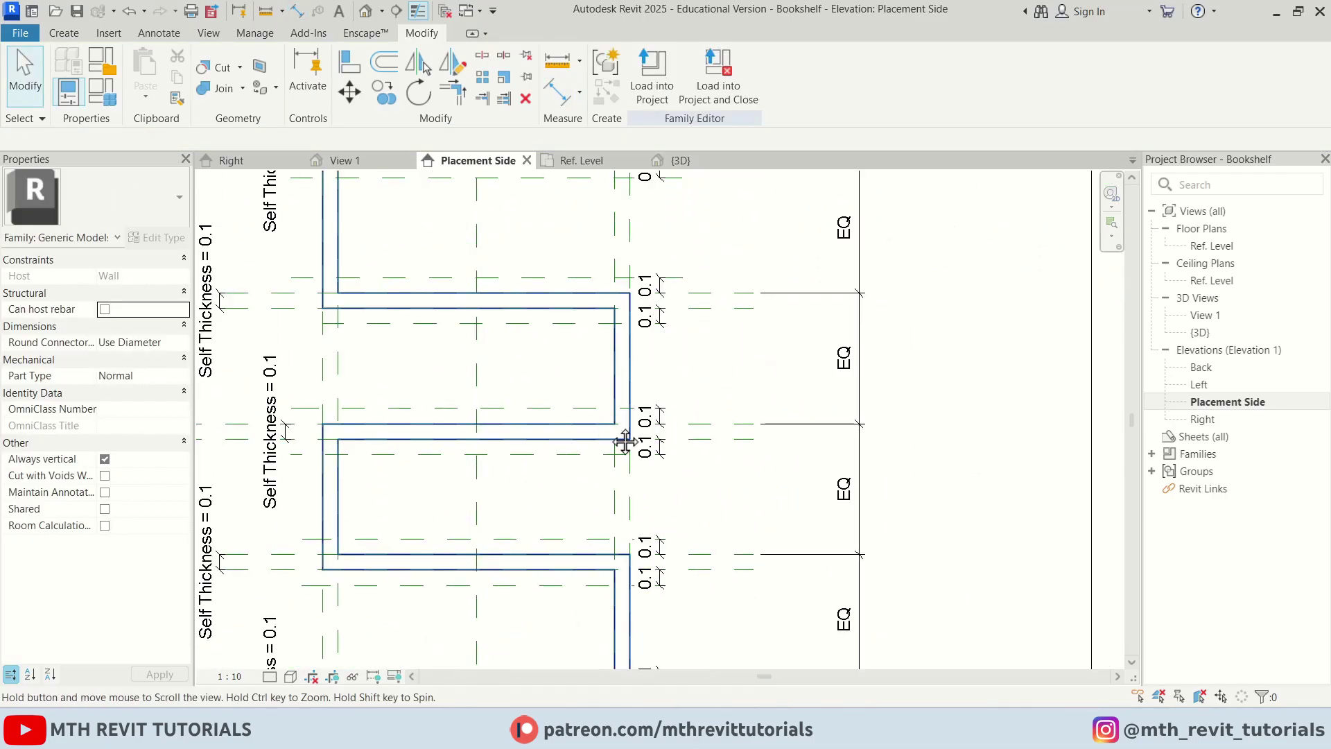
{"action": "left_click", "coordinate": [103, 95]}
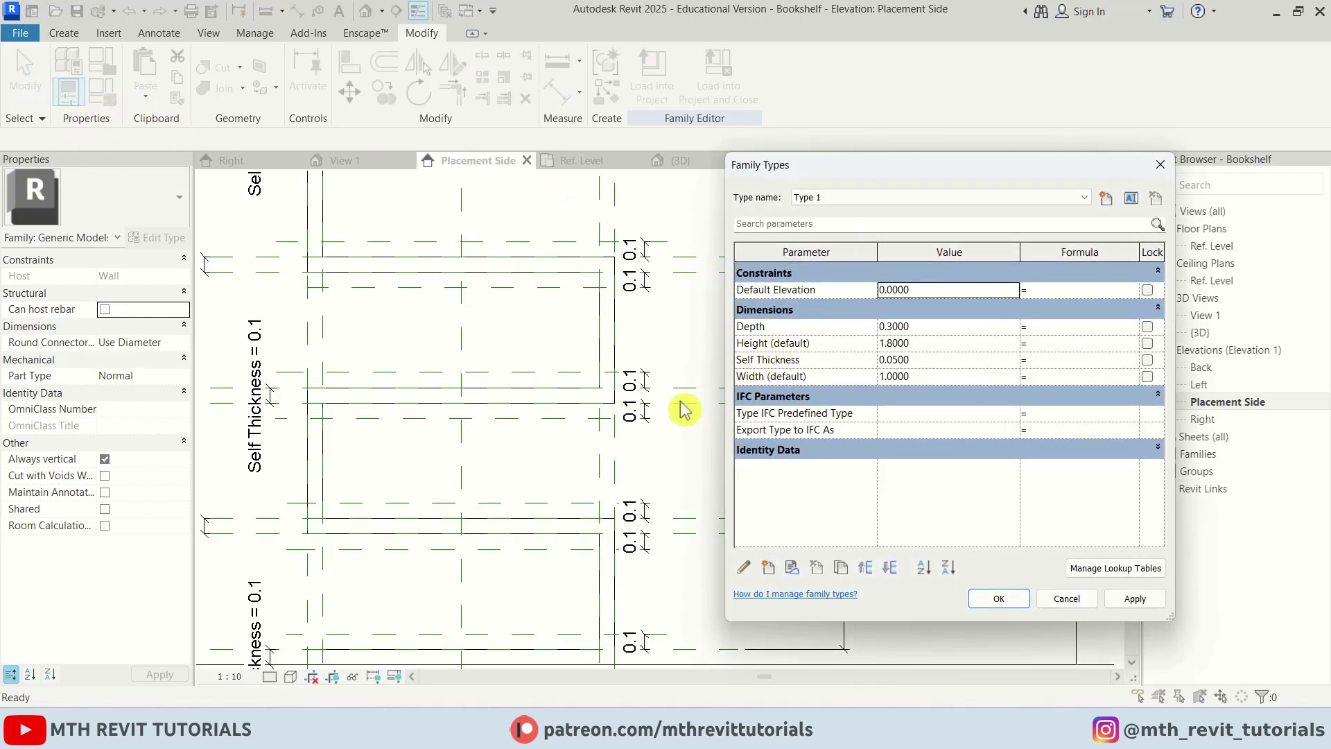
{"action": "left_click", "coordinate": [937, 344]}
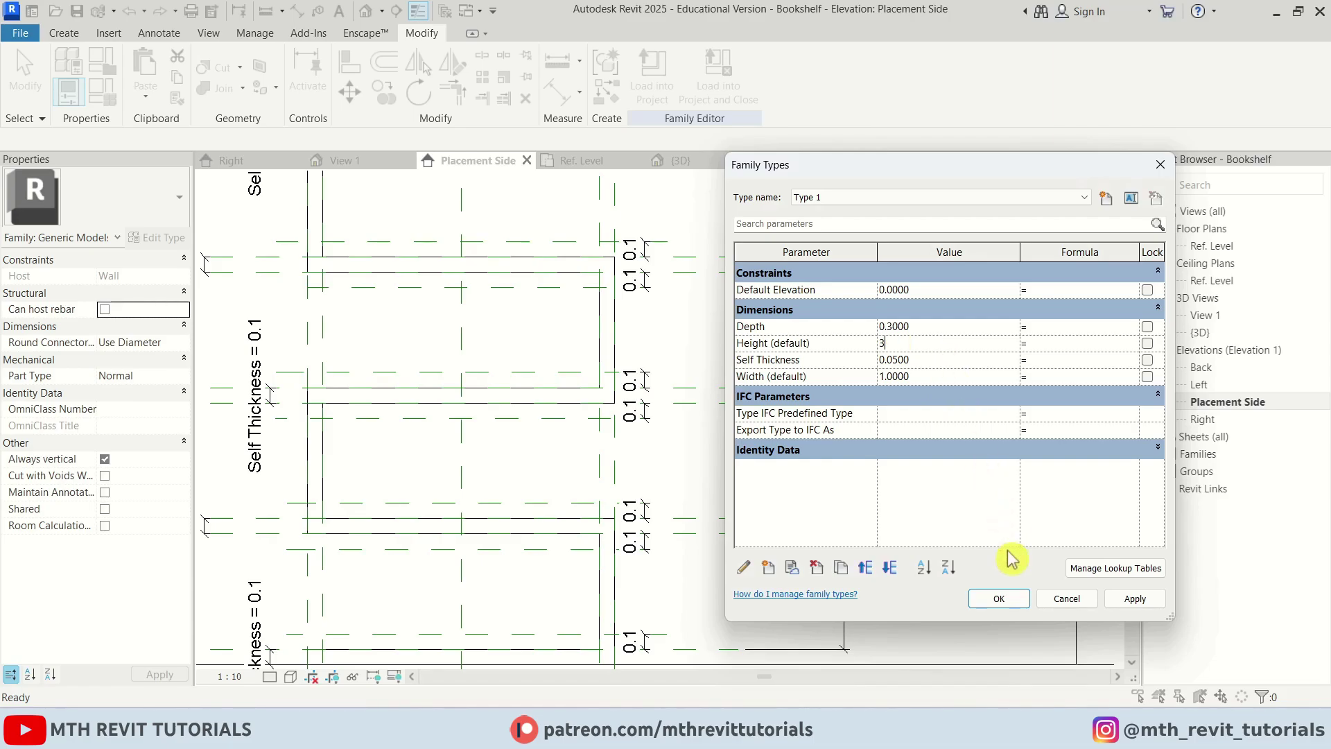
{"action": "left_click", "coordinate": [1007, 601]}
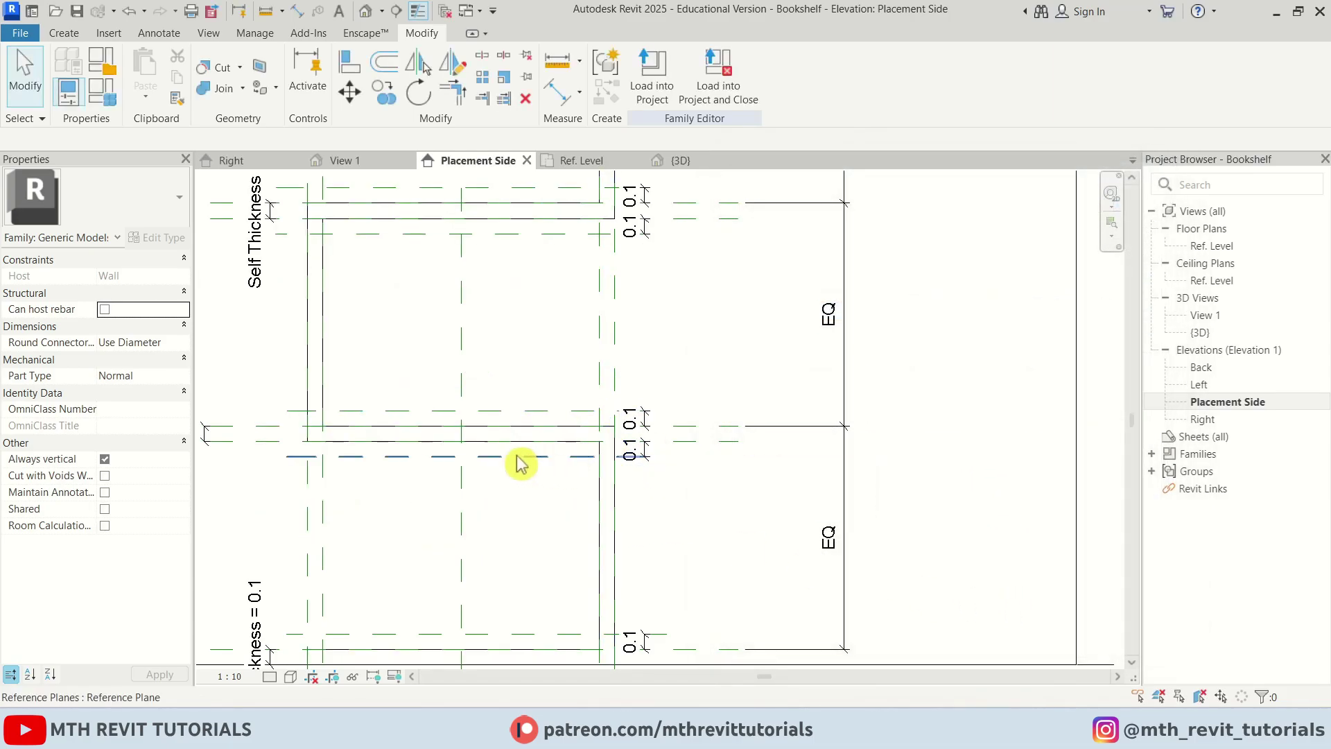
- Undo the Height flex so the bookshelf family returns to its previous size
{"action": "middle_click_drag", "start_coordinate": [502, 264], "coordinate": [503, 395]}
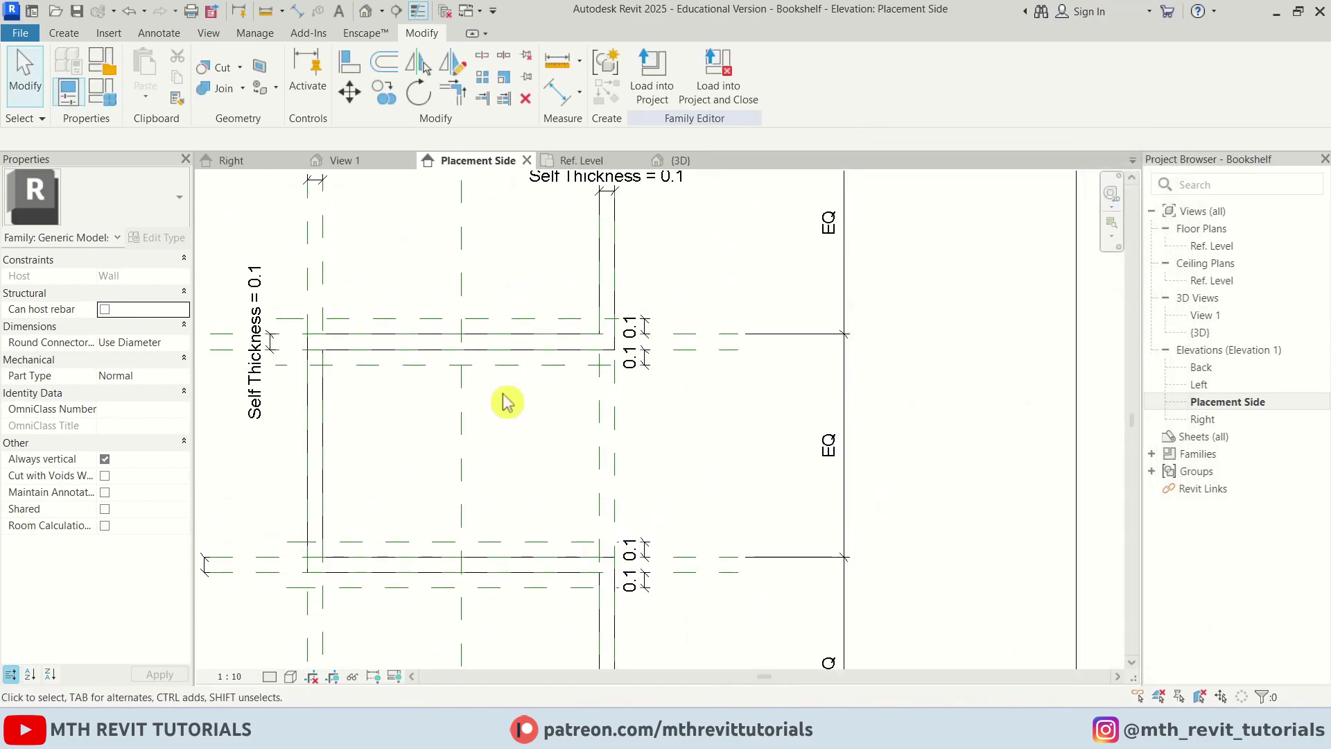
{"action": "key", "text": "ctrl+z"}
{"action": "key", "text": "ctrl+z"}
{"action": "key", "text": "ctrl+z"}
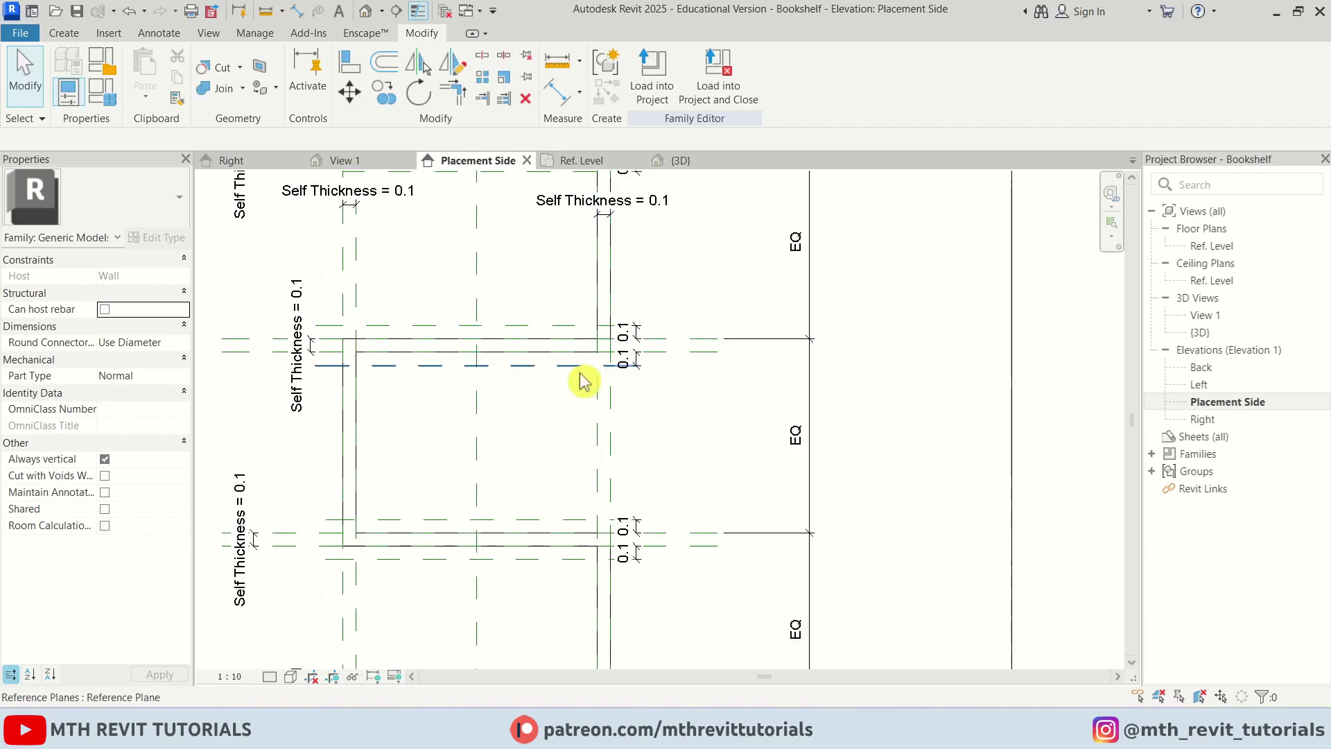
{"action": "key", "text": "ctrl+z"}
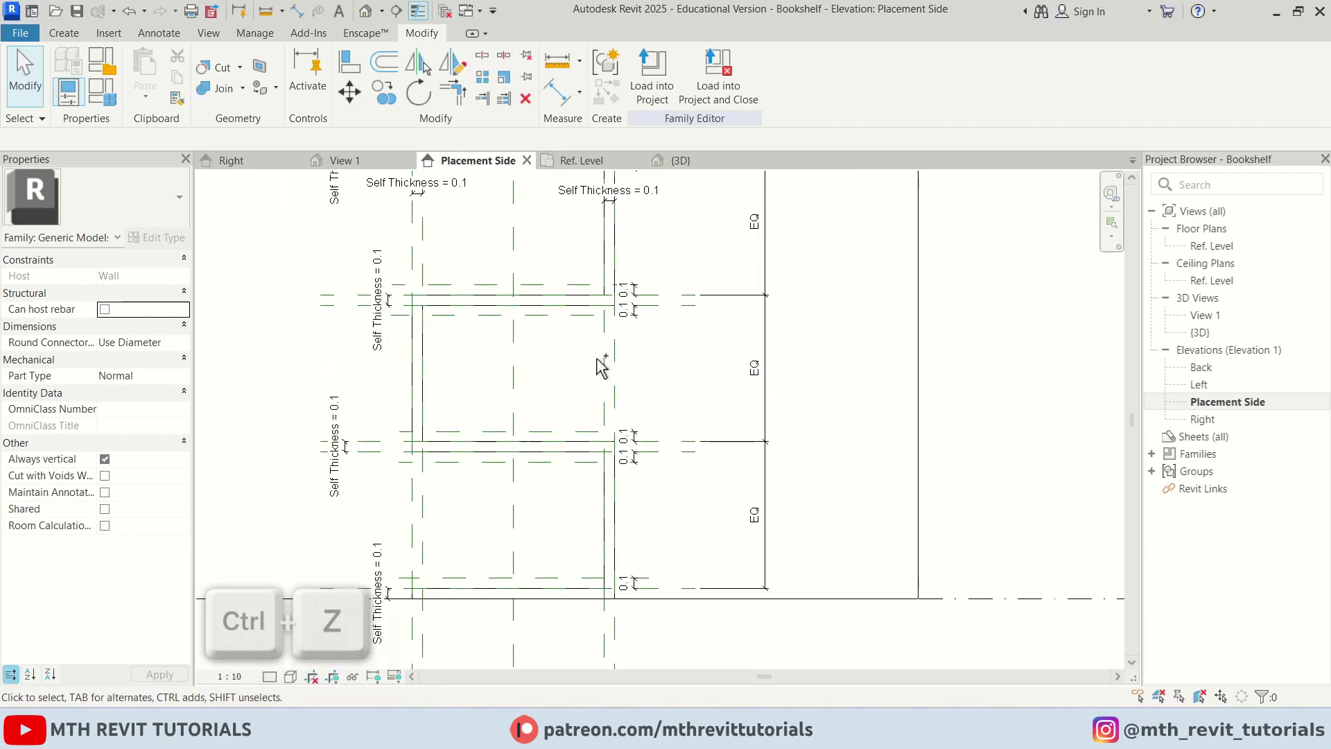
{"action": "scroll", "coordinate": [598, 416], "scroll_direction": "up", "scroll_amount": 3}
{"action": "scroll", "coordinate": [553, 446], "scroll_direction": "down", "scroll_amount": 3}
{"action": "middle_click_drag", "start_coordinate": [551, 443], "coordinate": [583, 429]}
{"action": "scroll", "coordinate": [463, 513], "scroll_direction": "up", "scroll_amount": 1}
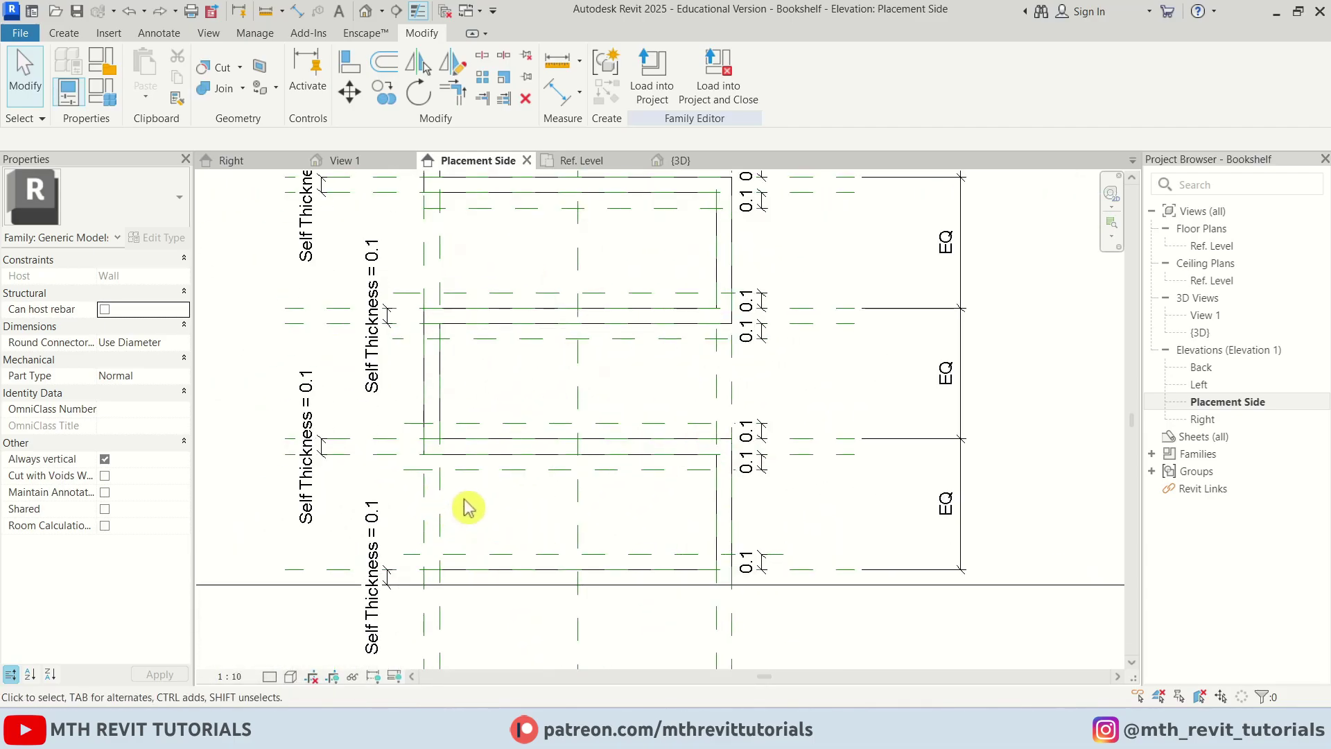
{"action": "scroll", "coordinate": [464, 499], "scroll_direction": "up", "scroll_amount": 2}
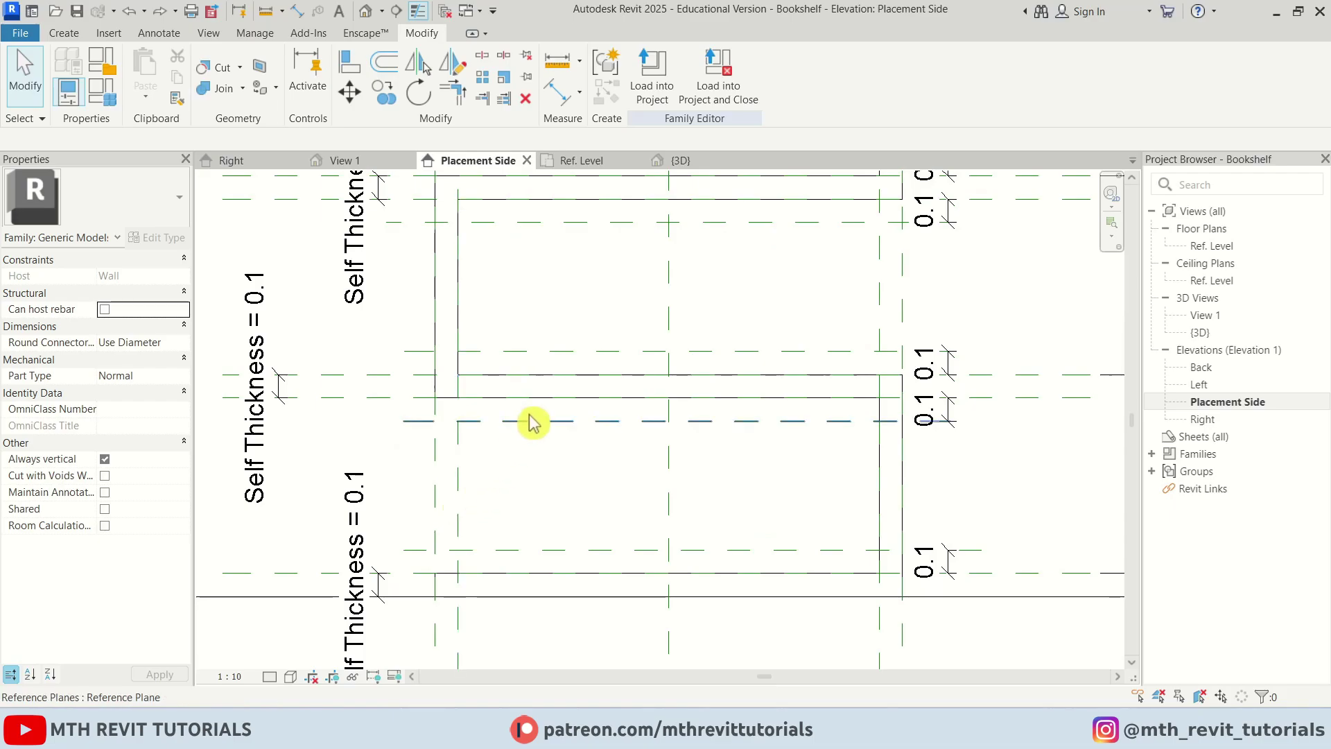
- In the Ref. Level plan, draw a horizontal reference plane across the bookshelf just inside its front edge
{"action": "left_click", "coordinate": [582, 161]}
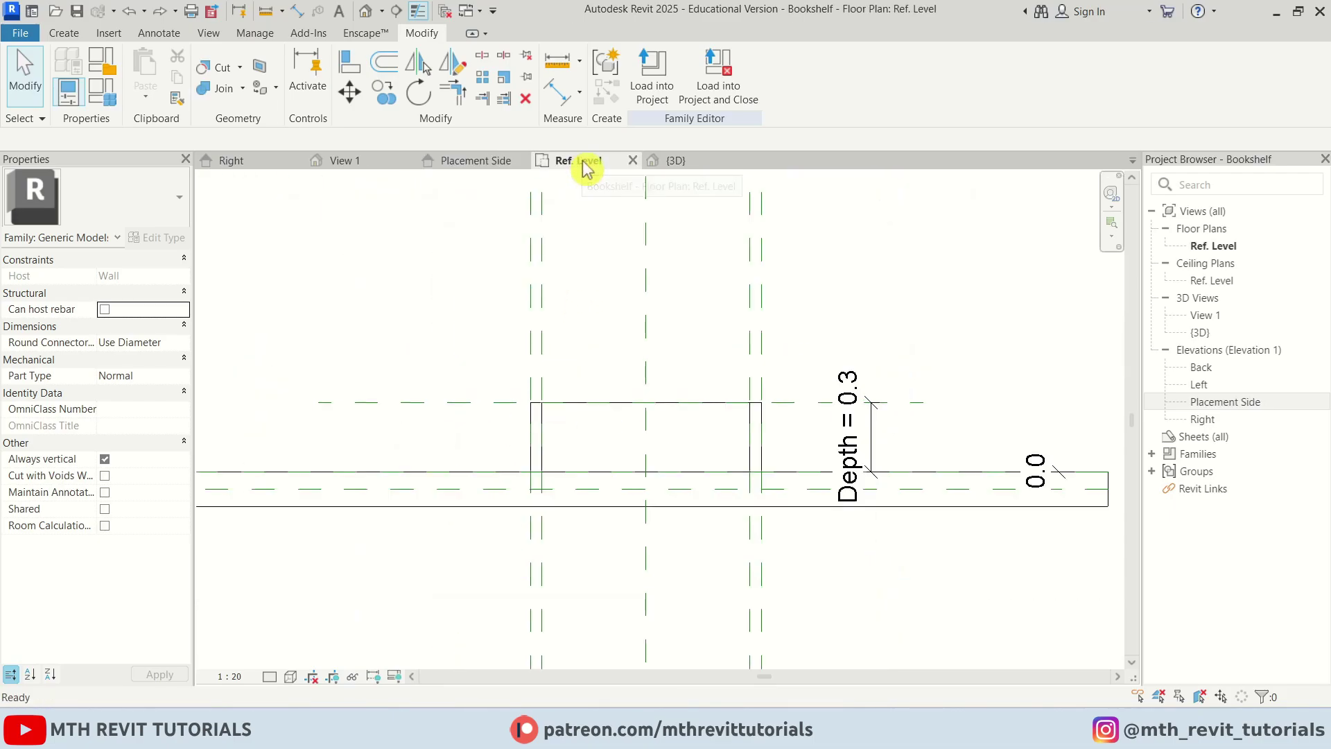
{"action": "scroll", "coordinate": [610, 381], "scroll_direction": "down", "scroll_amount": 2}
{"action": "scroll", "coordinate": [686, 485], "scroll_direction": "up", "scroll_amount": 4}
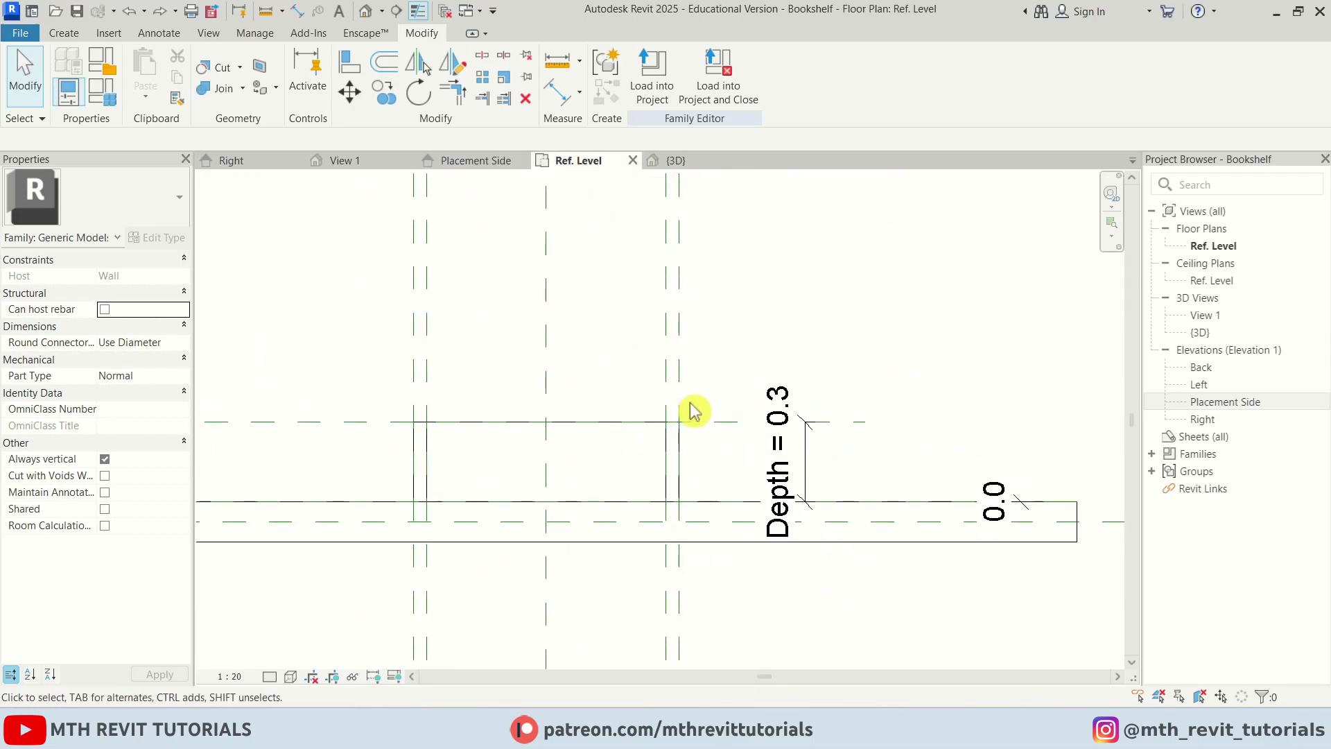
{"action": "scroll", "coordinate": [711, 461], "scroll_direction": "down", "scroll_amount": 2}
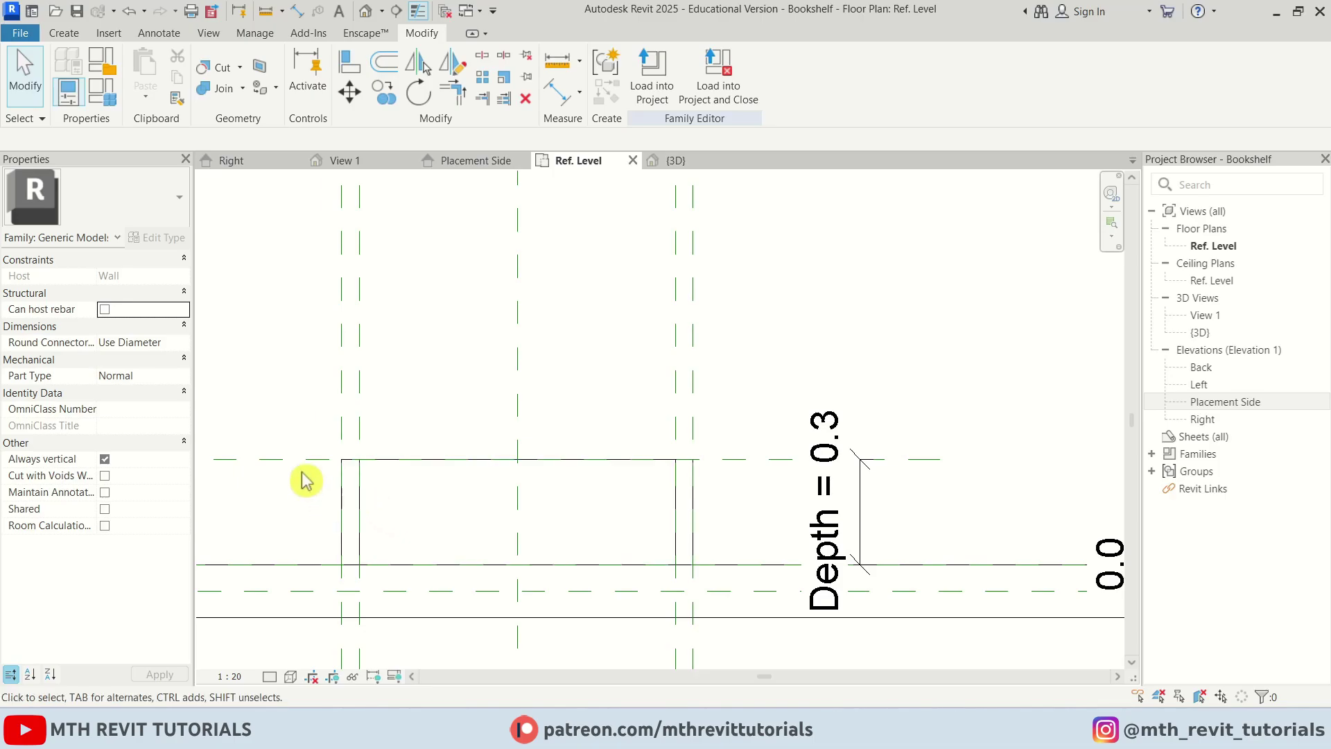
{"action": "left_click", "coordinate": [303, 463]}
{"action": "key", "text": "r"}
{"action": "key", "text": "p"}
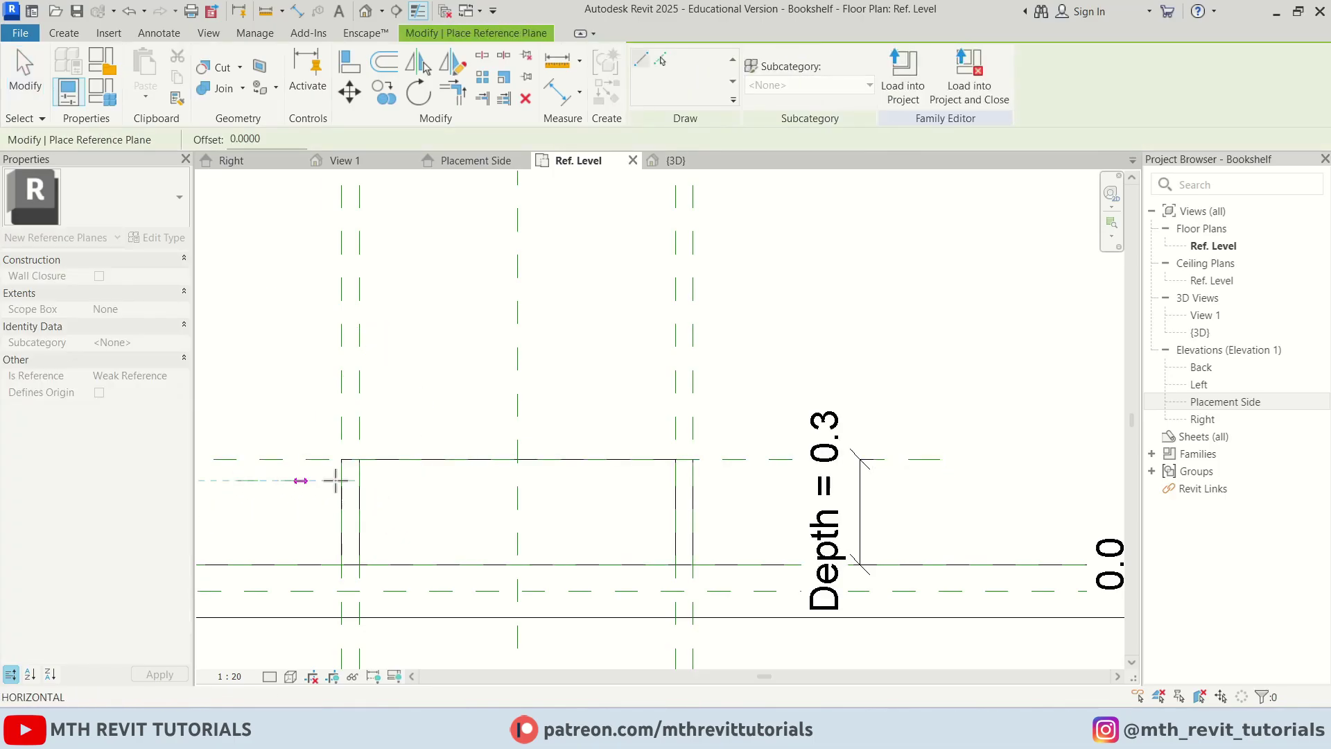
{"action": "left_click", "coordinate": [726, 480]}
{"action": "key", "text": "Escape"}
{"action": "scroll", "coordinate": [714, 482], "scroll_direction": "up", "scroll_amount": 1}
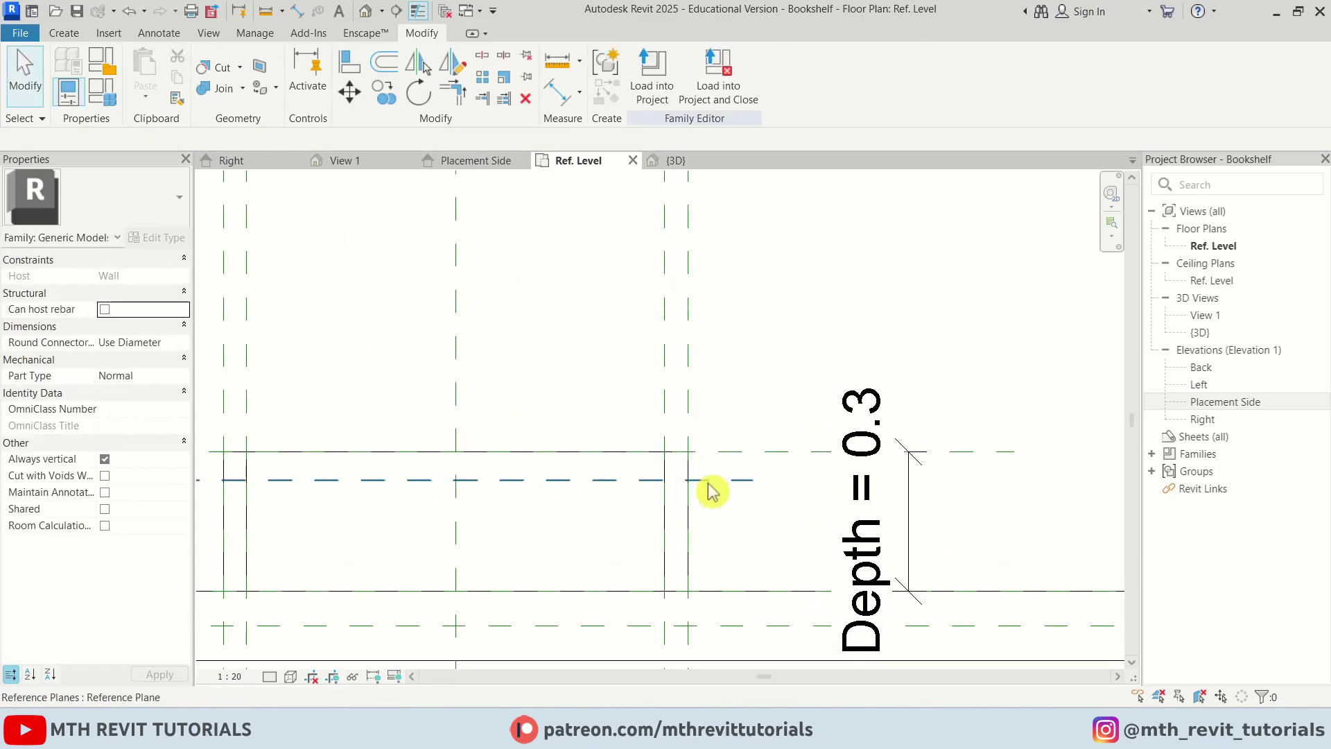
- Set the new reference plane's distance from the bookshelf's front plane to 5 cm
{"action": "left_click", "coordinate": [661, 480]}
{"action": "left_click", "coordinate": [213, 469]}
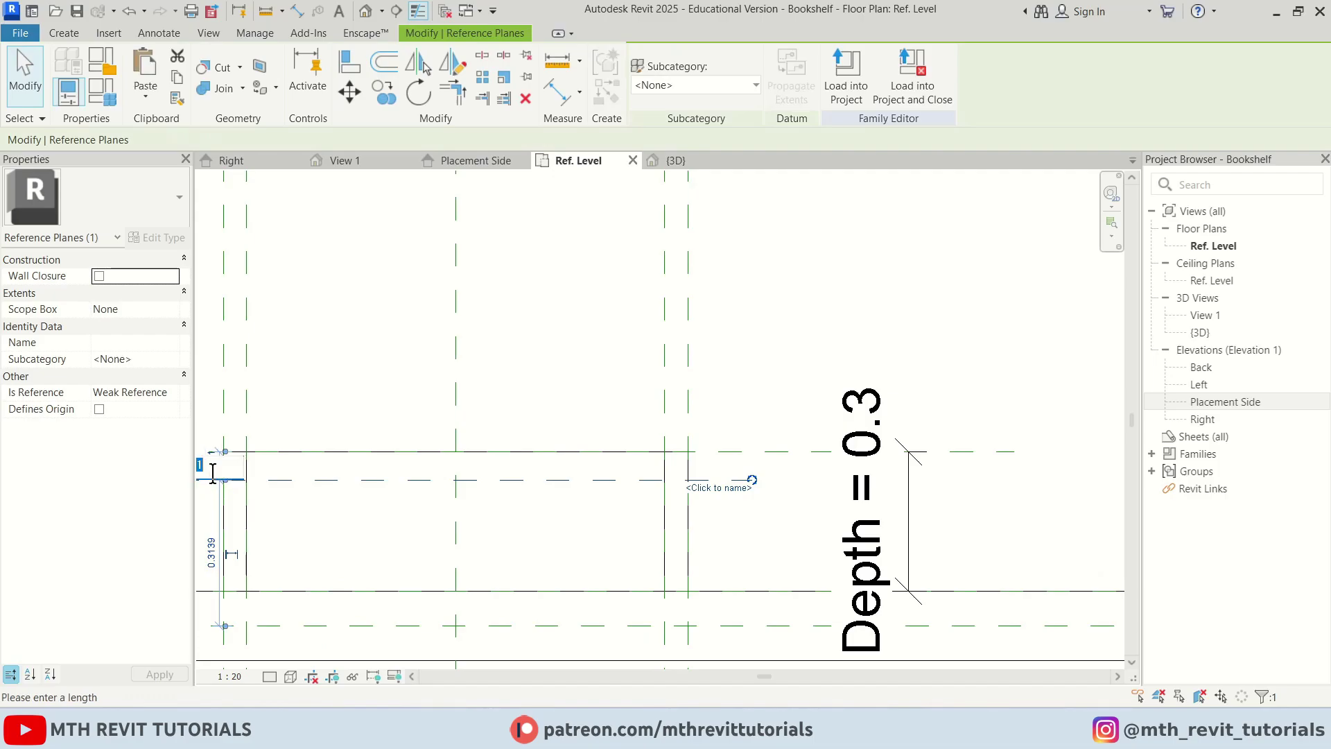
{"action": "middle_click_drag", "start_coordinate": [260, 507], "coordinate": [520, 506]}
{"action": "scroll", "coordinate": [472, 502], "scroll_direction": "up", "scroll_amount": 2}
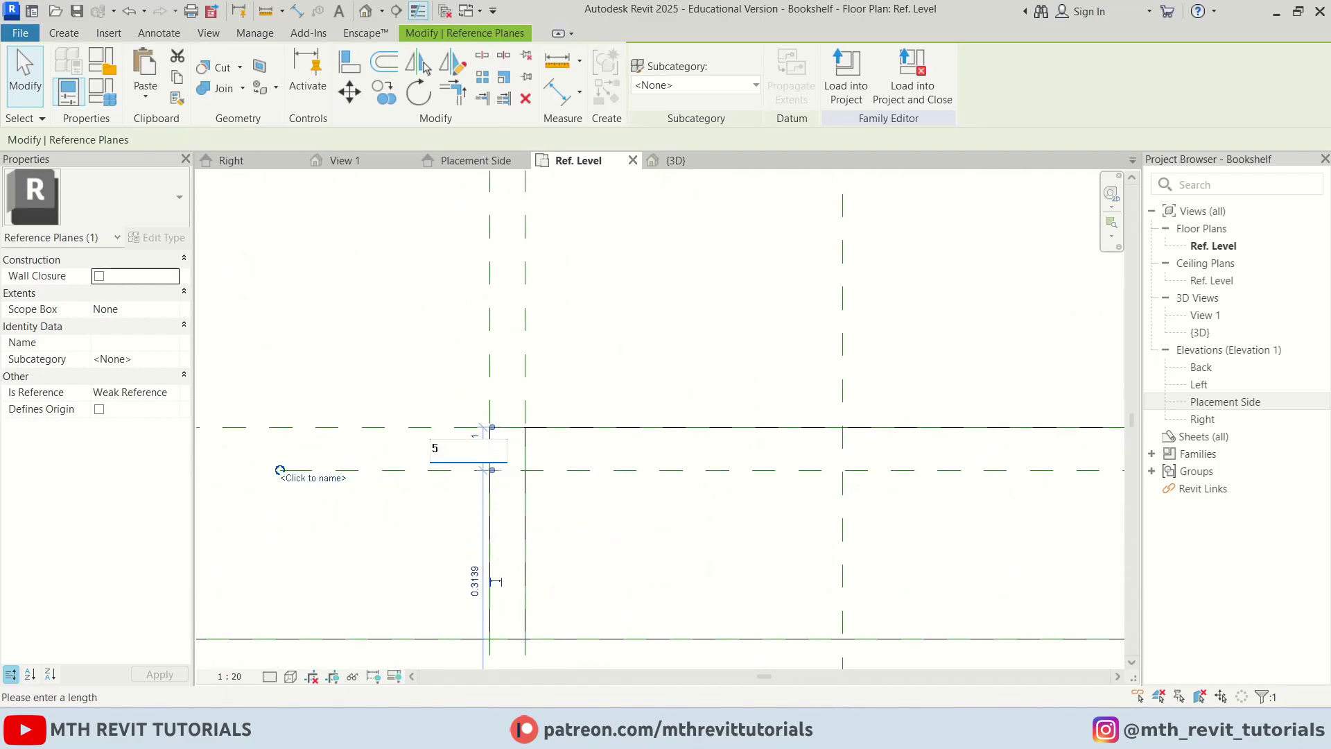
{"action": "key", "text": "Return"}
{"action": "key", "text": "Escape"}
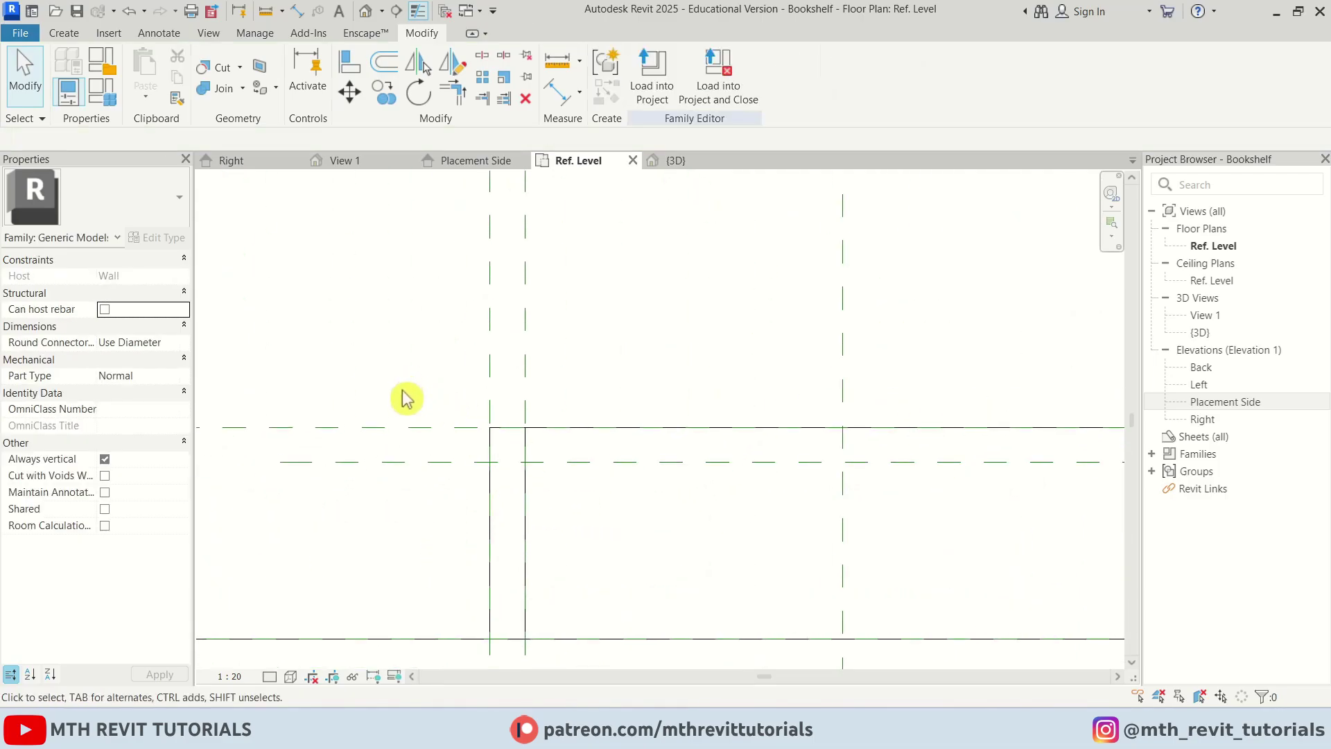
- Dimension the new reference plane to the bookshelf's front plane and lock the dimension
{"action": "scroll", "coordinate": [341, 451], "scroll_direction": "up", "scroll_amount": 2}
{"action": "scroll", "coordinate": [672, 502], "scroll_direction": "up", "scroll_amount": 1}
{"action": "key", "text": "d"}
{"action": "key", "text": "i"}
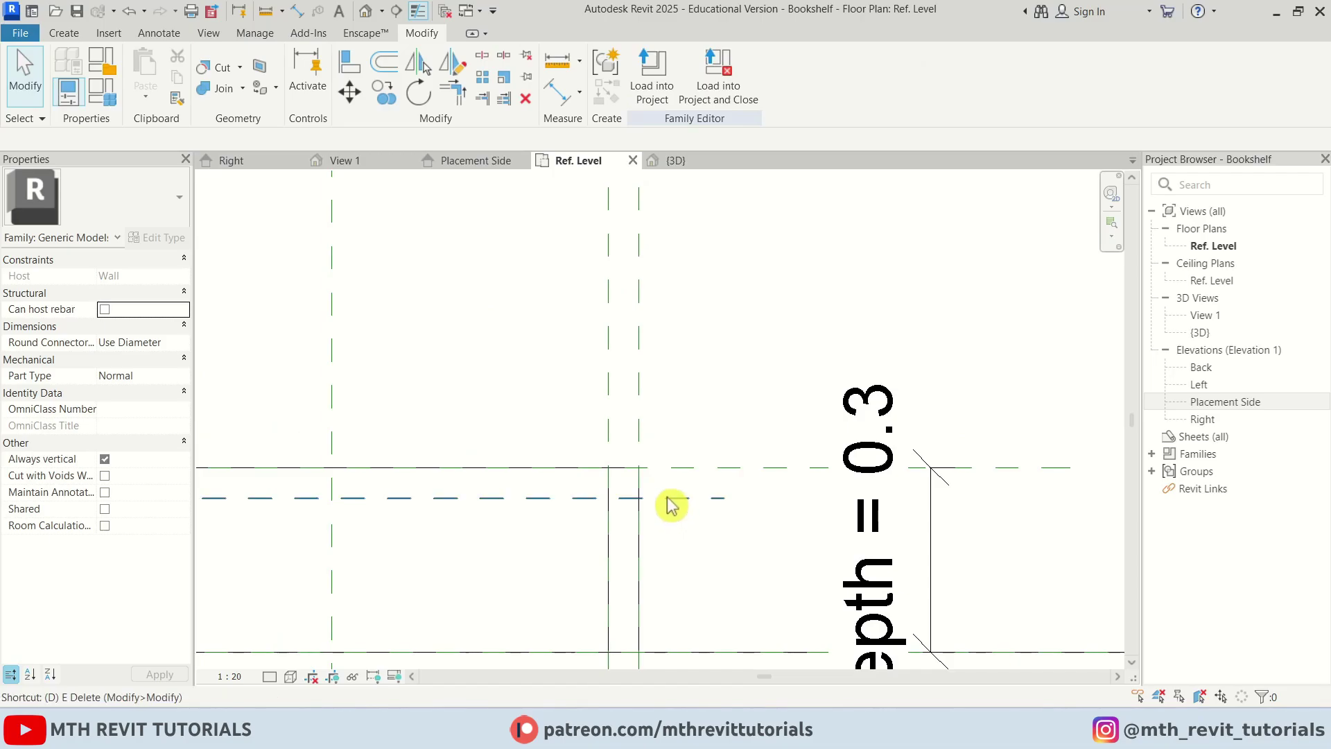
{"action": "scroll", "coordinate": [676, 468], "scroll_direction": "up", "scroll_amount": 1}
{"action": "left_click", "coordinate": [676, 468]}
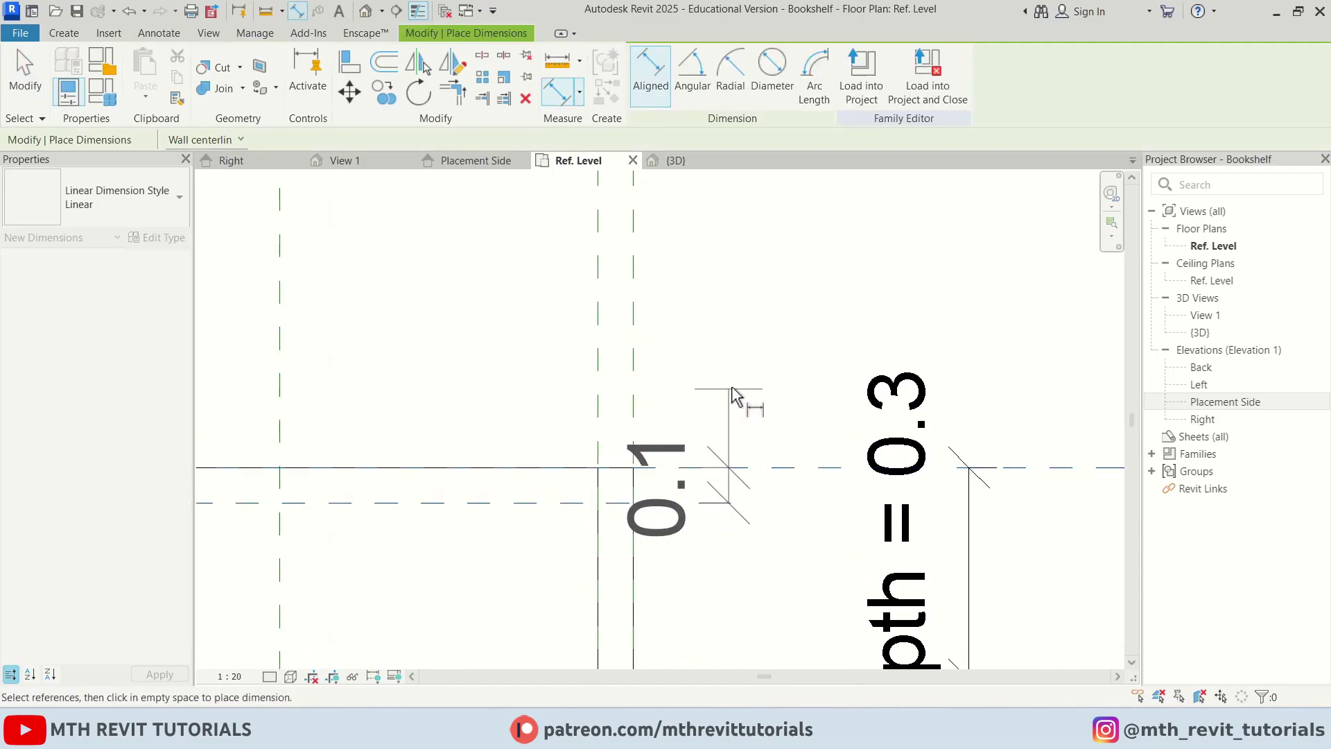
{"action": "left_click", "coordinate": [739, 433]}
{"action": "key", "text": "Escape"}
{"action": "left_click", "coordinate": [667, 540]}
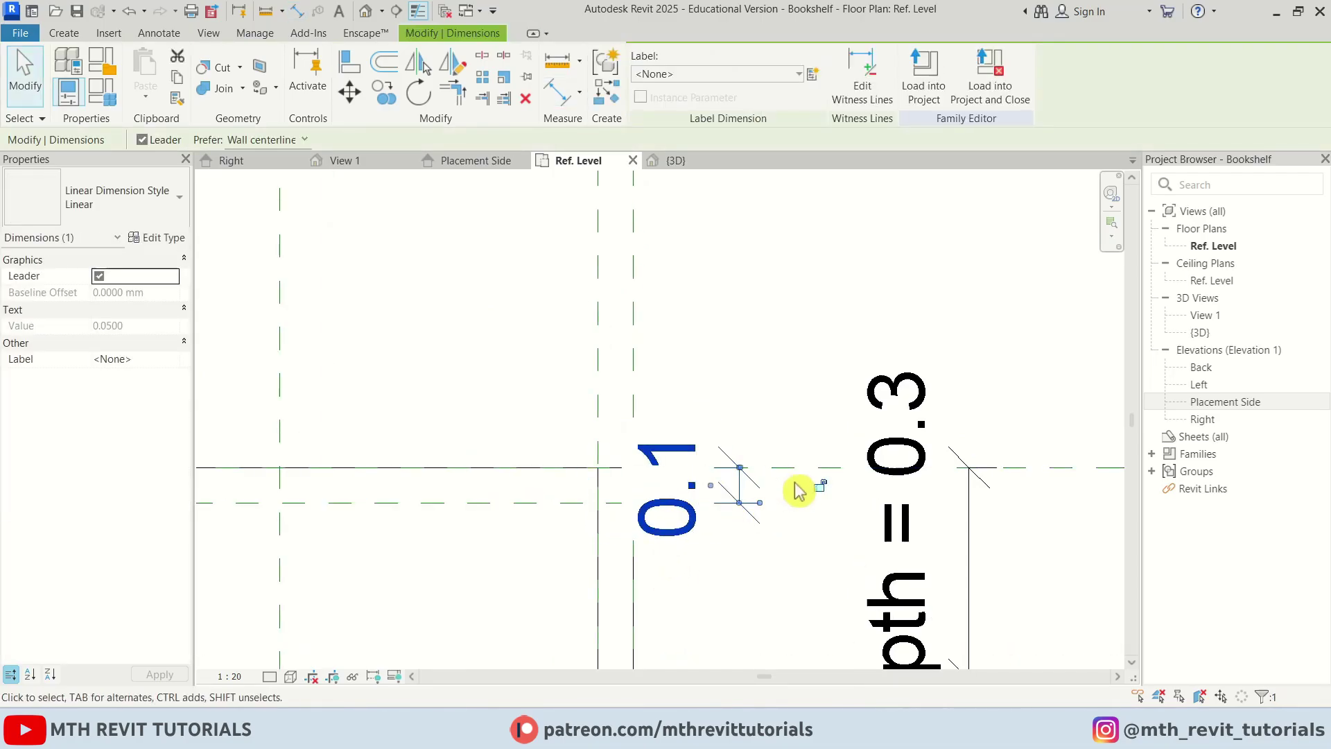
{"action": "left_click", "coordinate": [760, 558]}
{"action": "scroll", "coordinate": [597, 505], "scroll_direction": "up", "scroll_amount": 2}
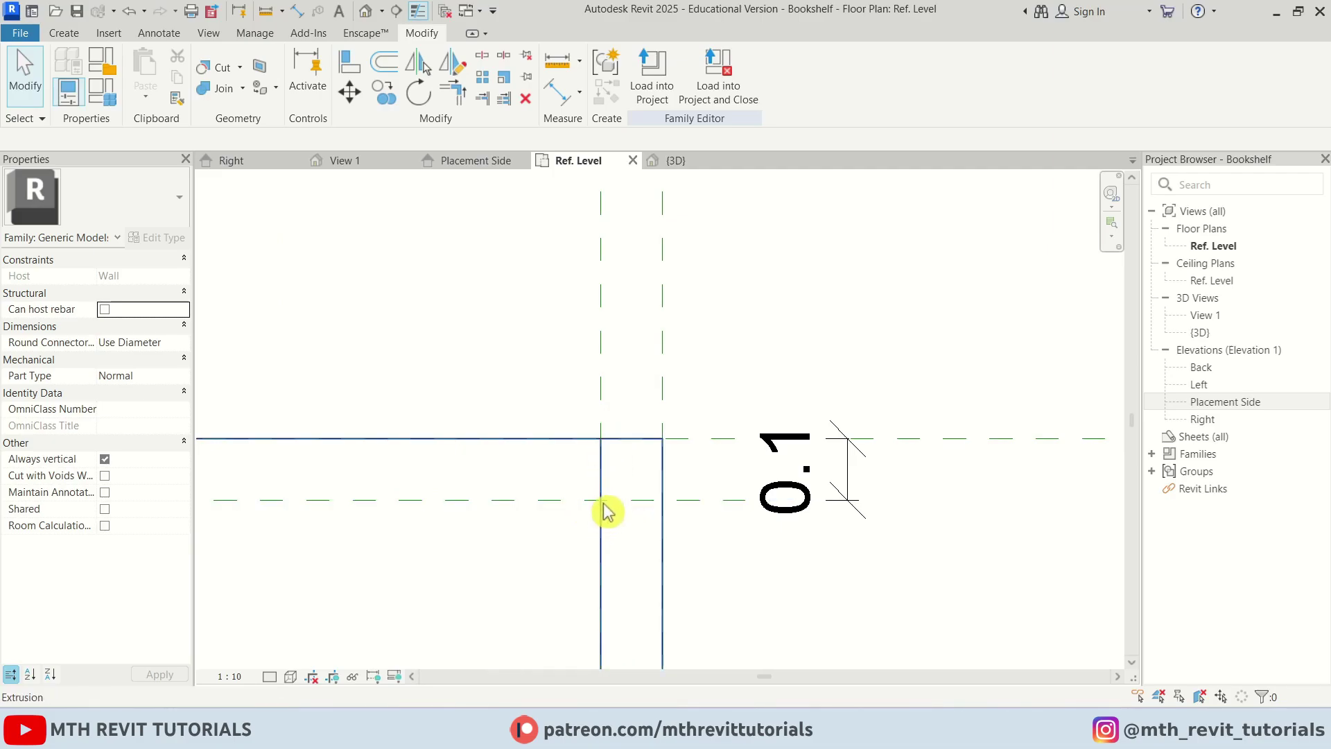
- Start an extrusion and sketch a 3 cm radius circle where the new plane crosses the right panel's inner reference plane
{"action": "scroll", "coordinate": [602, 515], "scroll_direction": "up", "scroll_amount": 1}
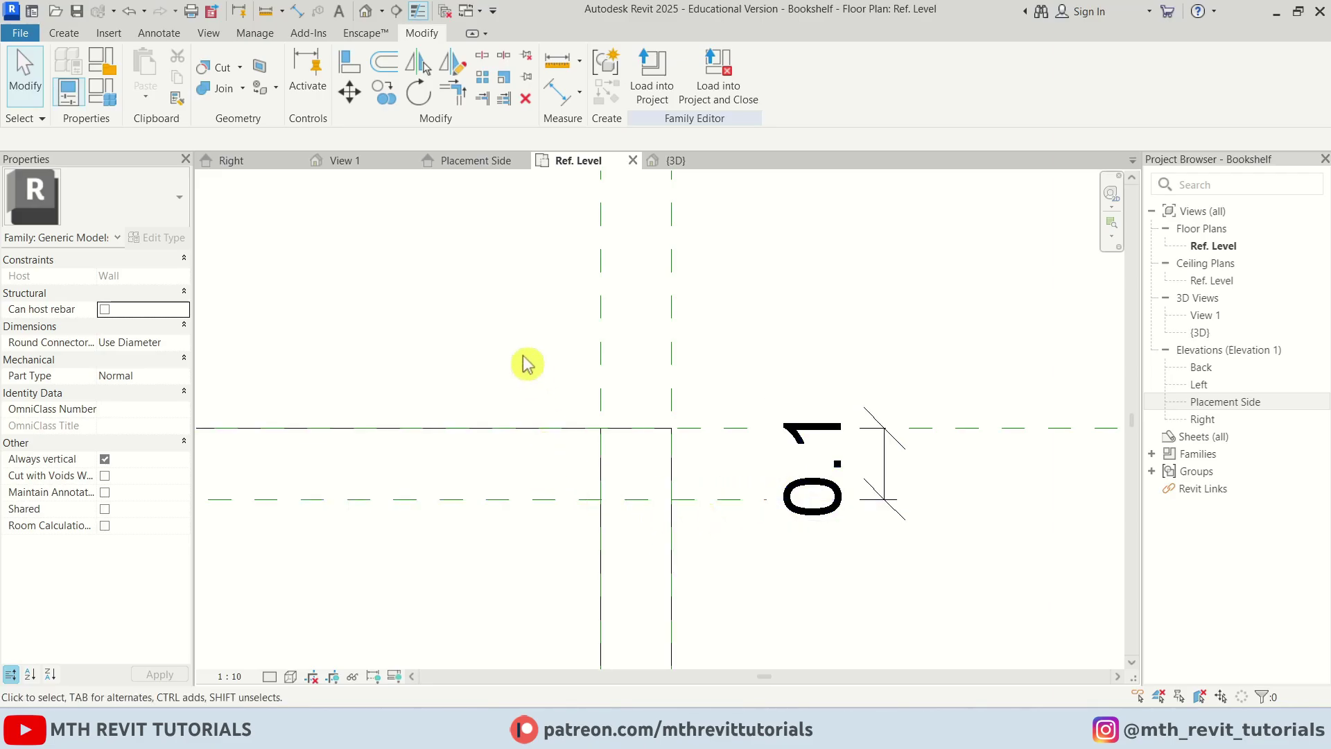
{"action": "left_click", "coordinate": [64, 34]}
{"action": "left_click", "coordinate": [142, 77]}
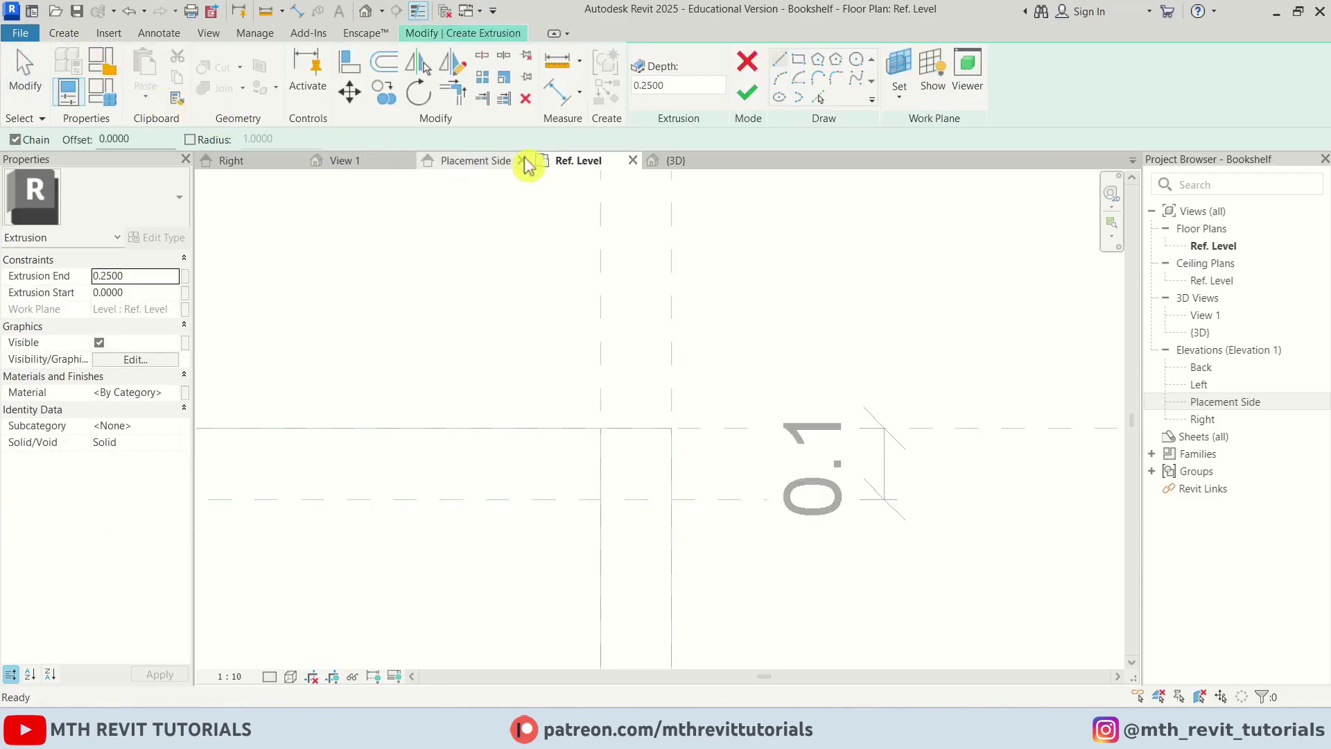
{"action": "left_click", "coordinate": [854, 61]}
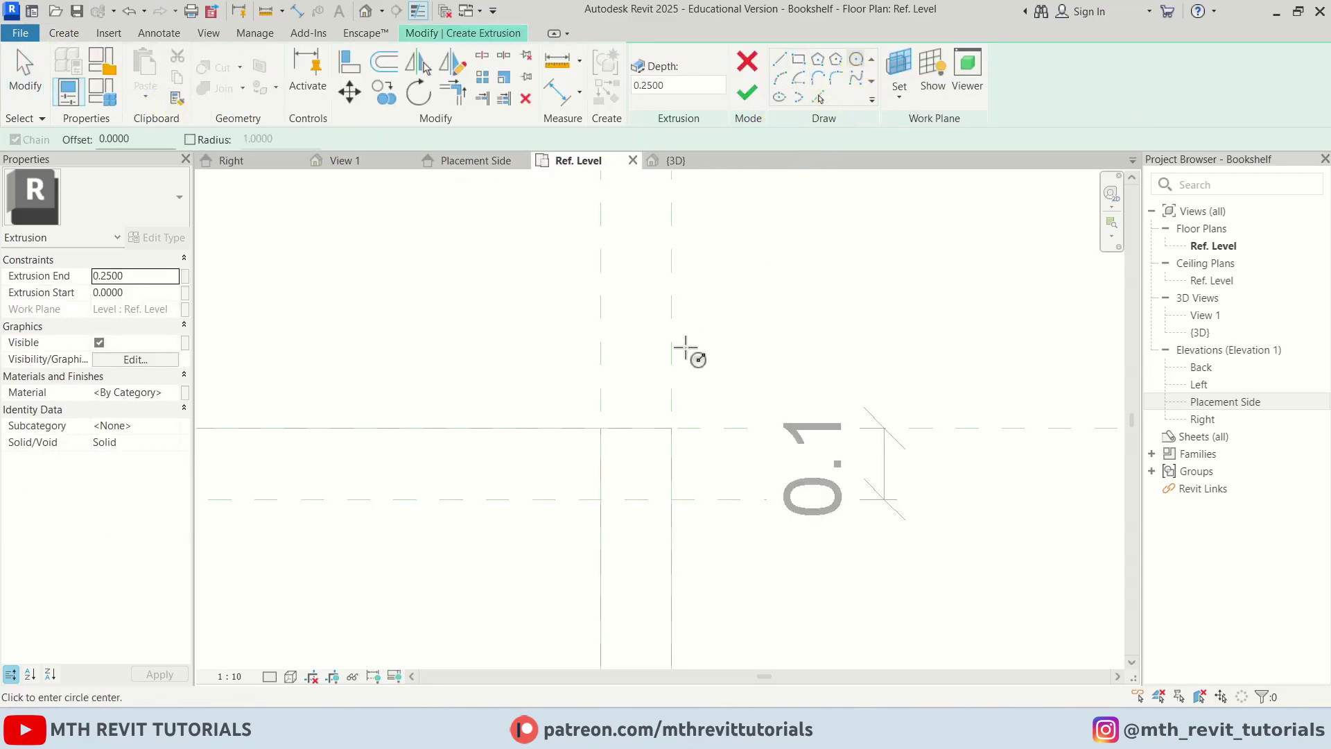
{"action": "left_click", "coordinate": [600, 499]}
{"action": "type", "text": "3"}
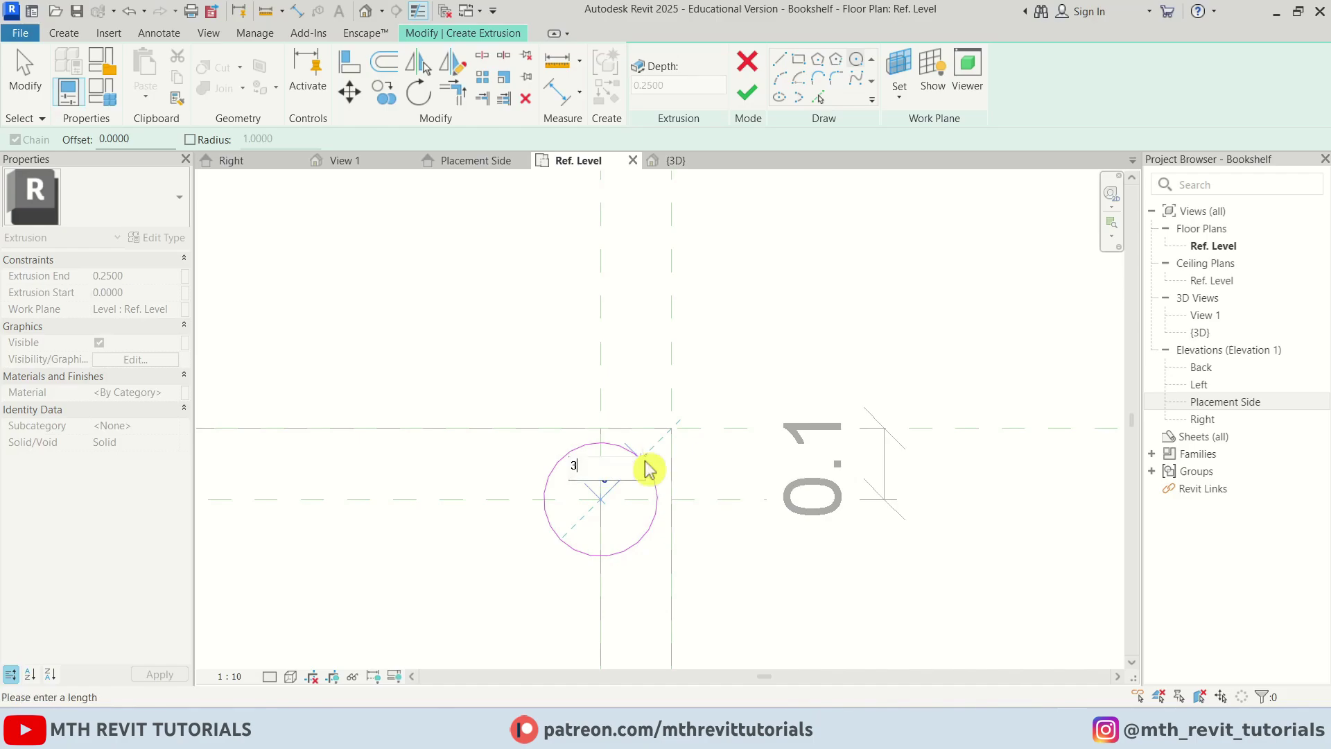
{"action": "key", "text": "Return"}
{"action": "key", "text": "Escape"}
{"action": "scroll", "coordinate": [641, 454], "scroll_direction": "up", "scroll_amount": 2}
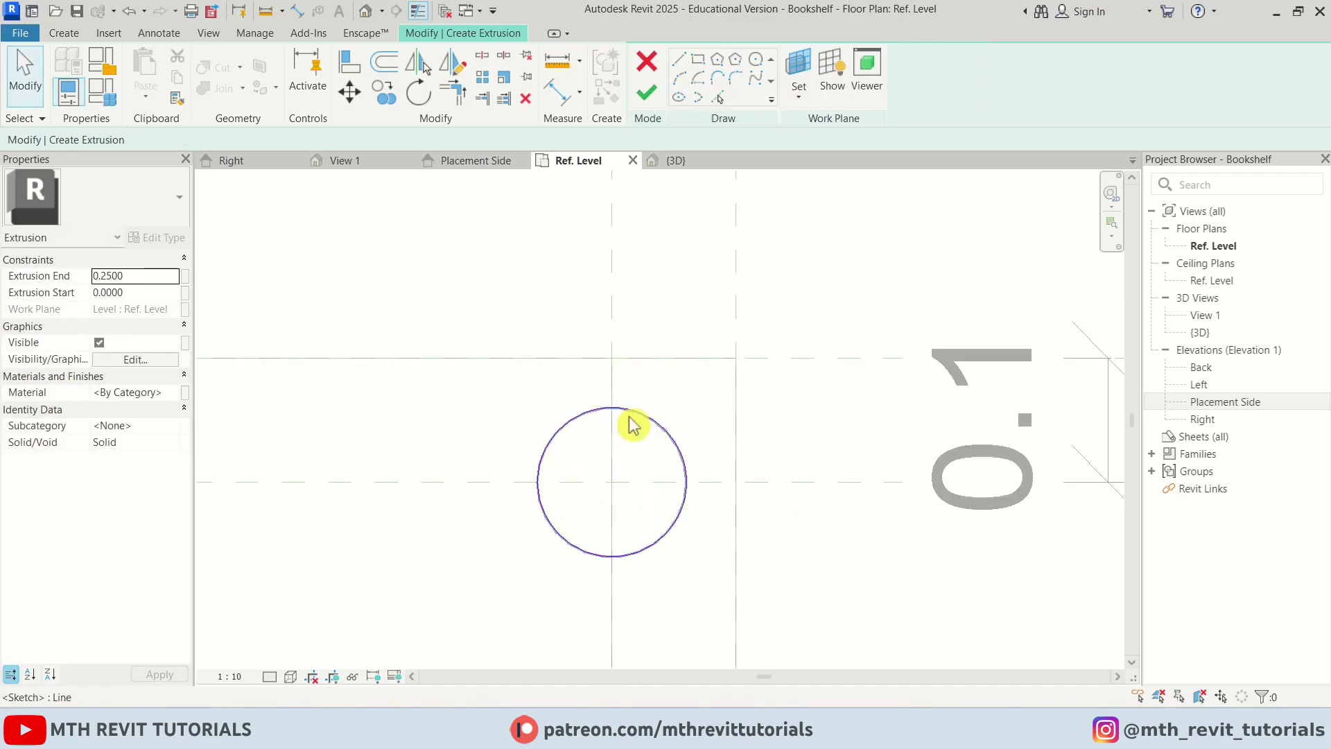
- Move the circle aside and try to align its centre to the right panel's inner reference plane
{"action": "left_click_drag", "start_coordinate": [659, 433], "coordinate": [563, 439]}
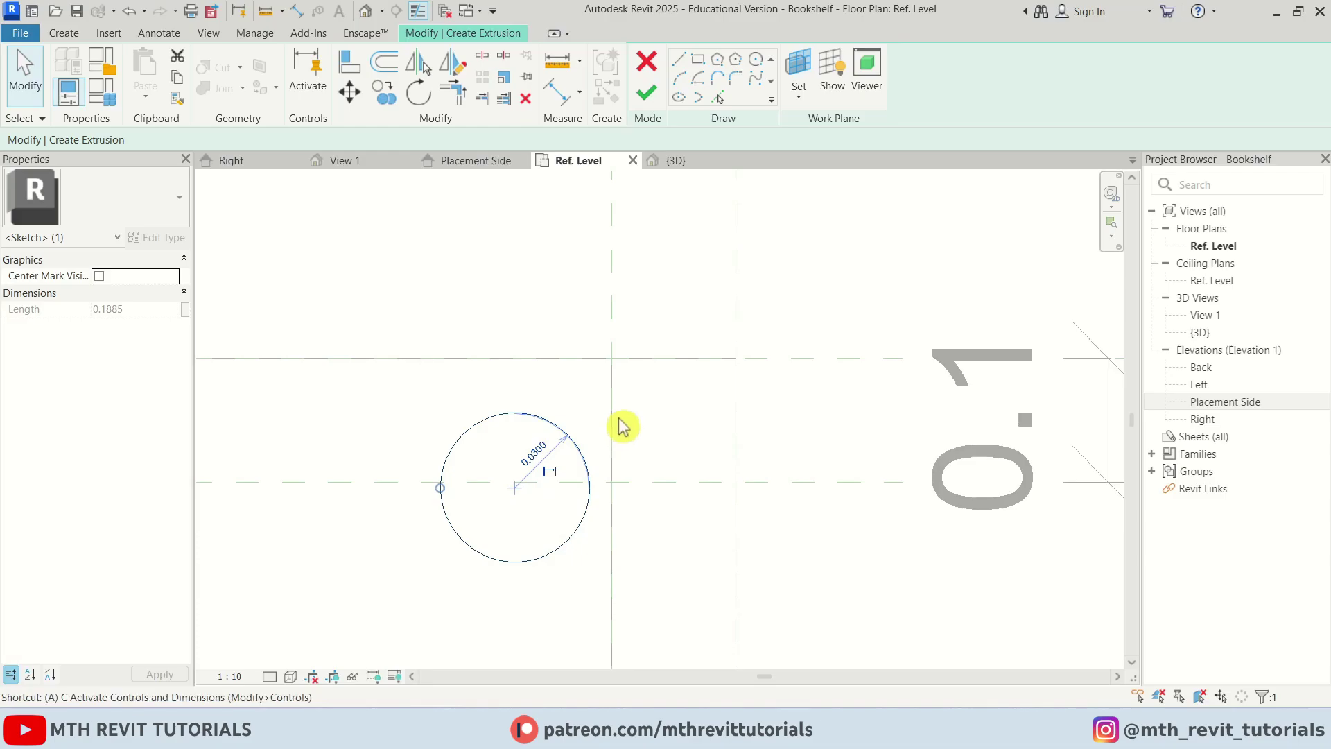
{"action": "key", "text": "a"}
{"action": "key", "text": "l"}
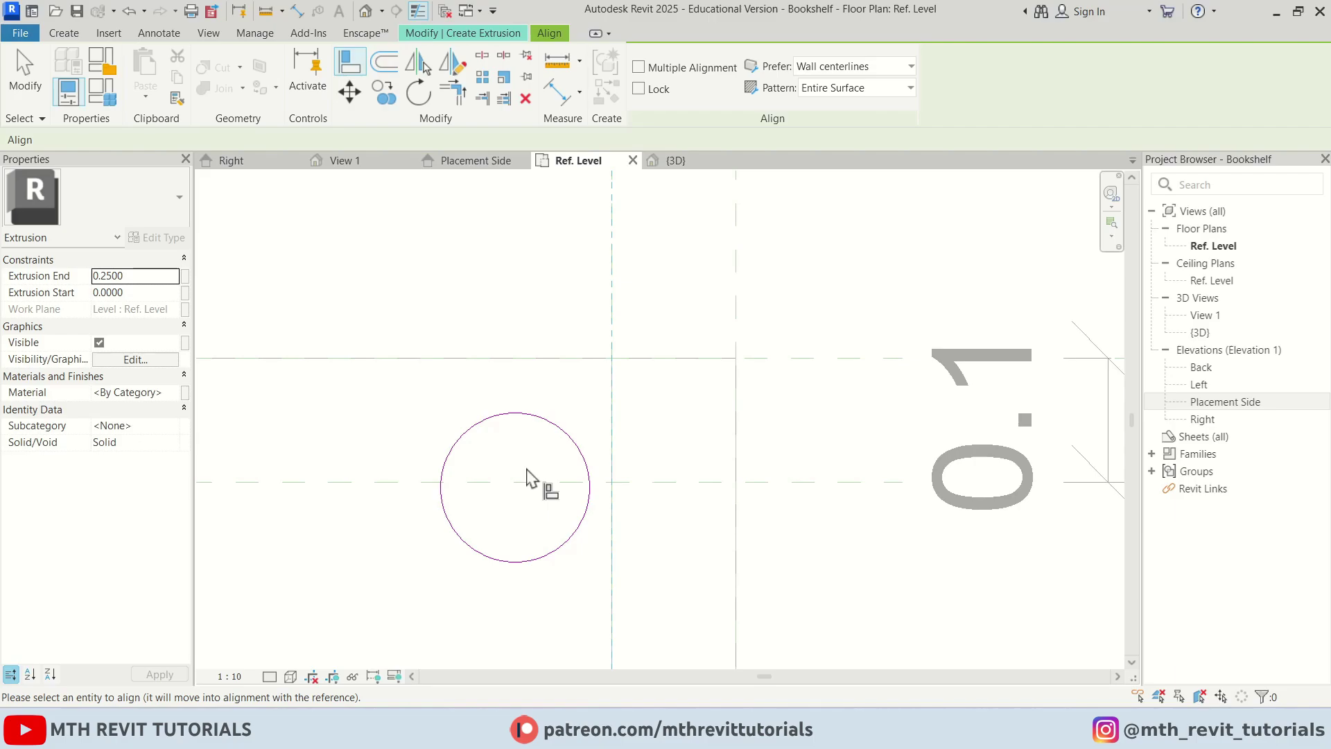
{"action": "left_click", "coordinate": [529, 477]}
{"action": "key", "text": "Escape"}
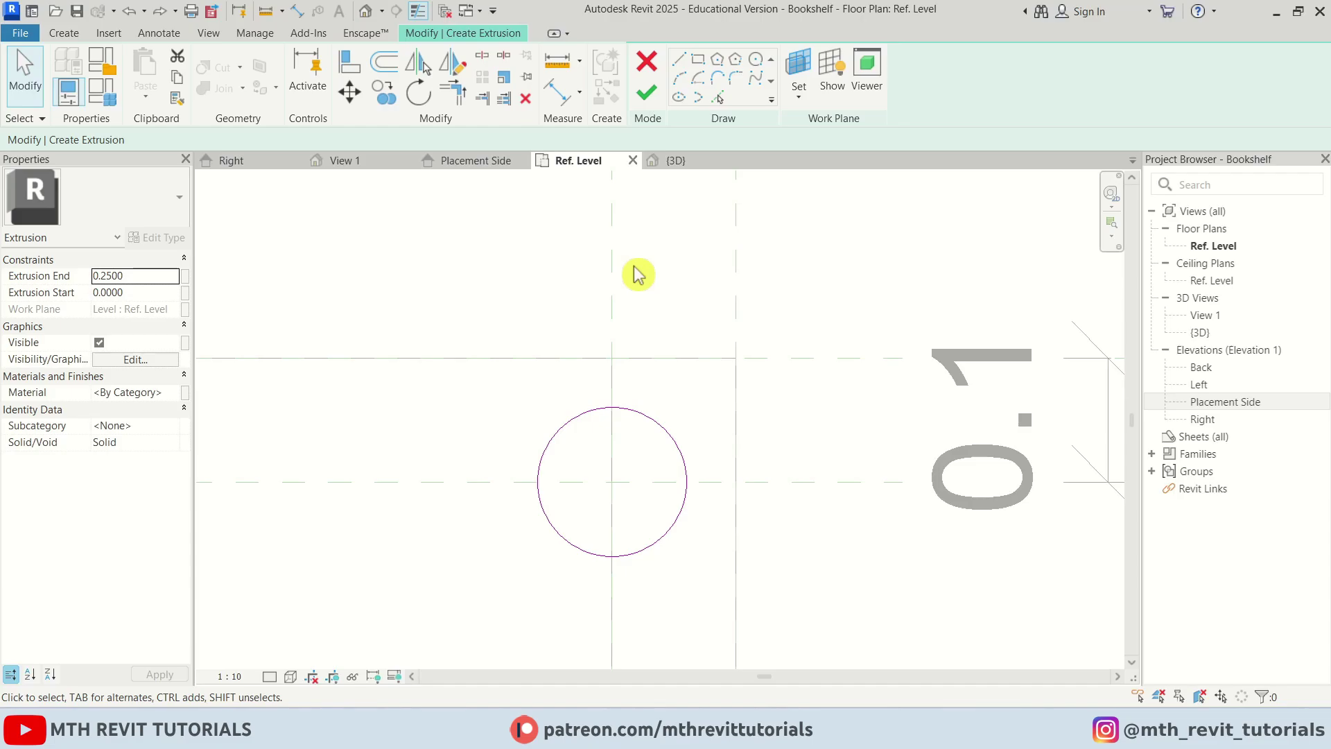
- Turn on Center Mark Visible for the sketched circle
{"action": "left_click", "coordinate": [677, 451]}
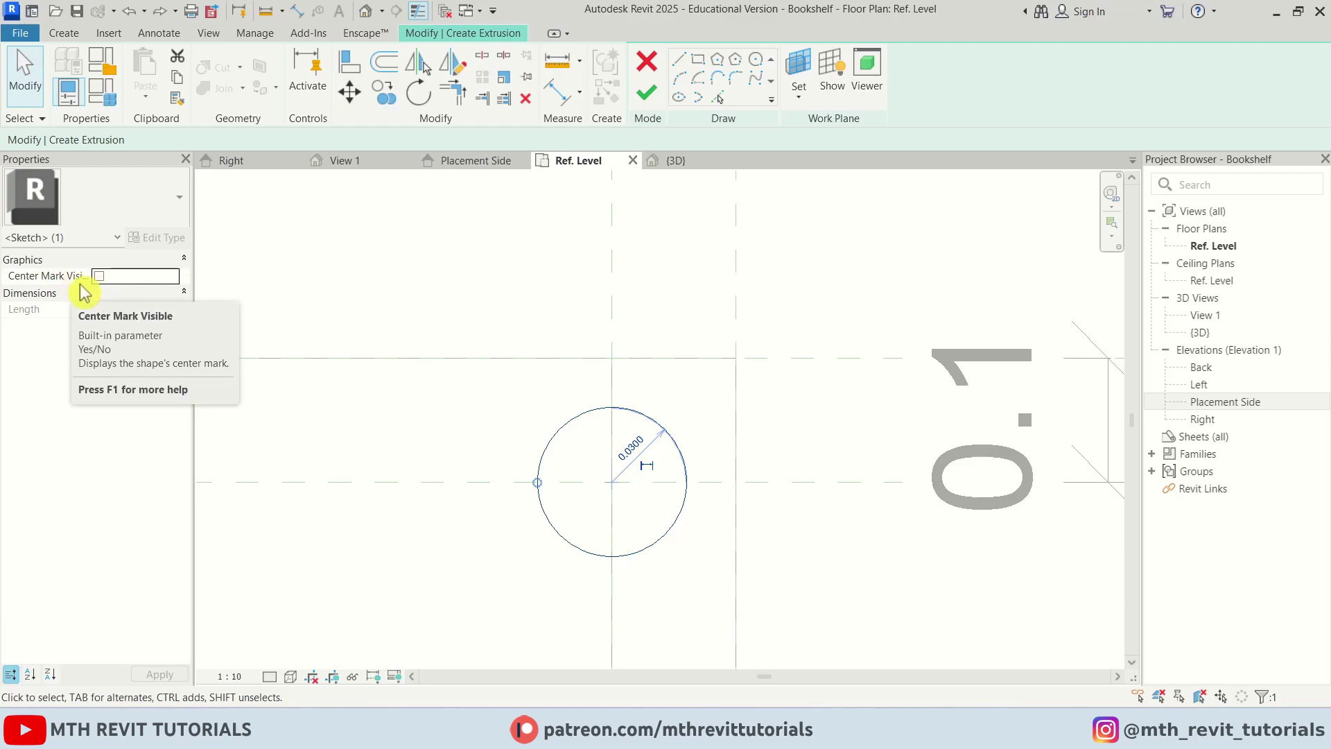
{"action": "left_click", "coordinate": [99, 276]}
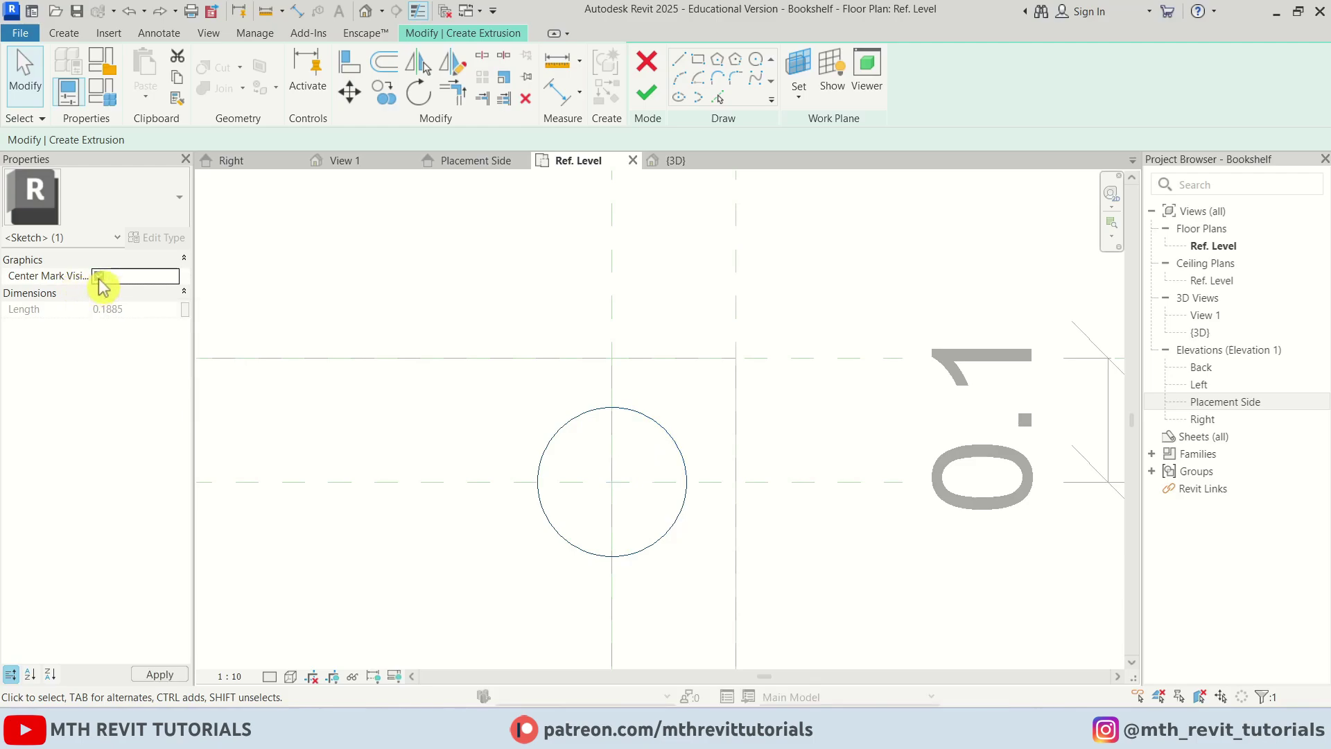
{"action": "left_click", "coordinate": [623, 508]}
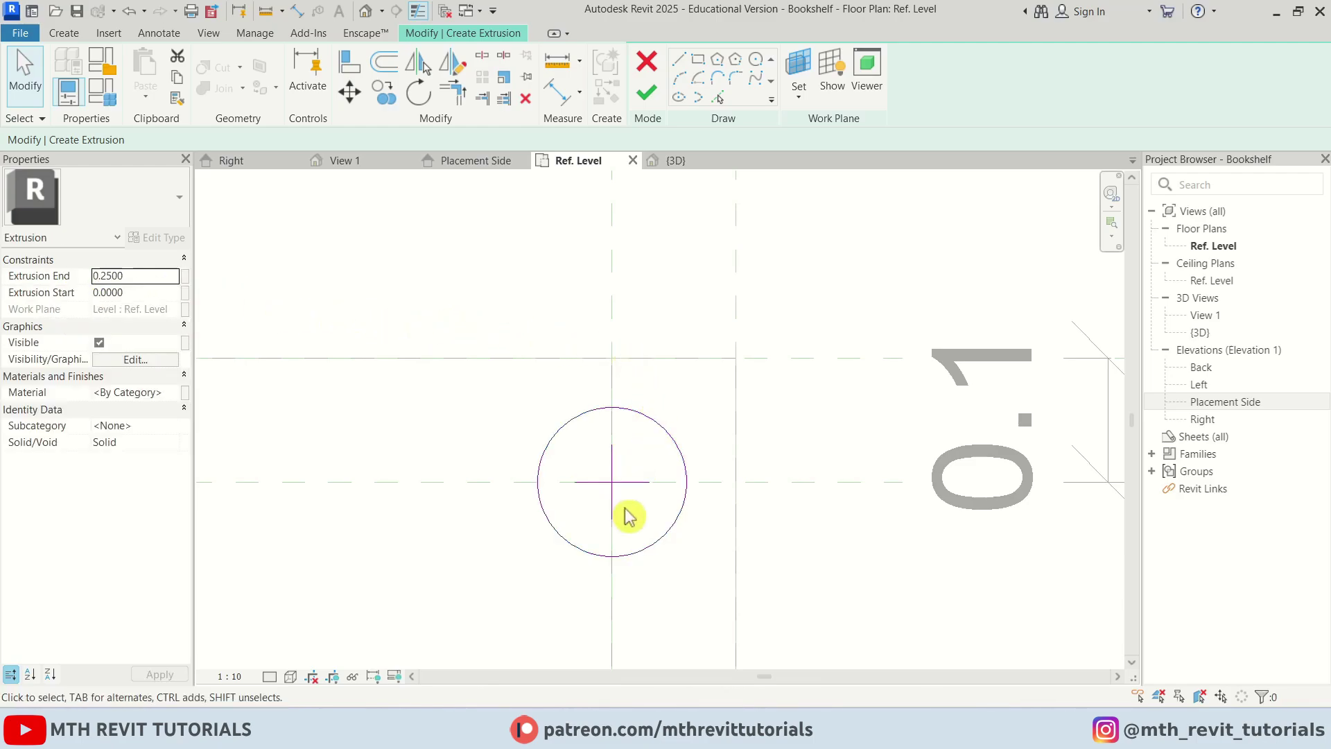
{"action": "scroll", "coordinate": [620, 506], "scroll_direction": "up", "scroll_amount": 5}
{"action": "scroll", "coordinate": [623, 472], "scroll_direction": "down", "scroll_amount": 4}
- Move the circle aside, then align and lock its centre mark to the right panel's inner reference plane
{"action": "left_click_drag", "start_coordinate": [627, 479], "coordinate": [498, 479]}
{"action": "key", "text": "a"}
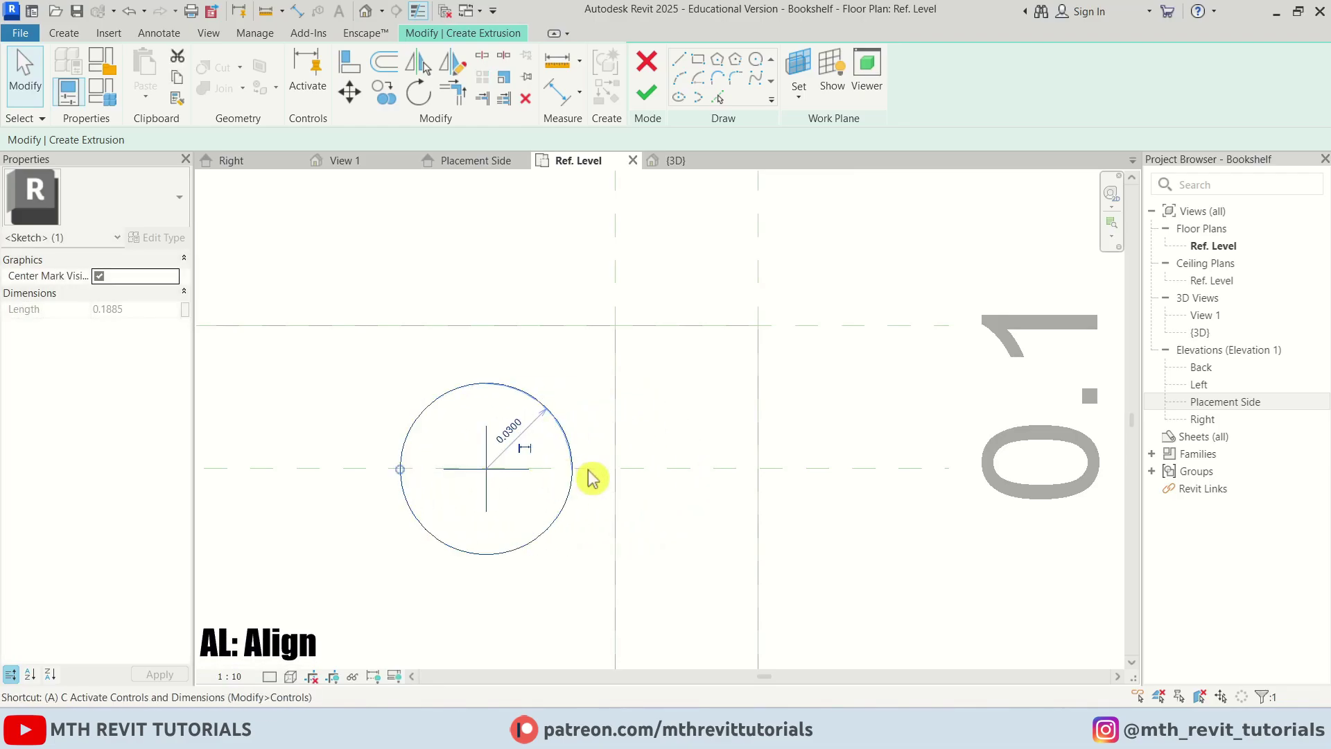
{"action": "key", "text": "l"}
{"action": "left_click", "coordinate": [610, 425]}
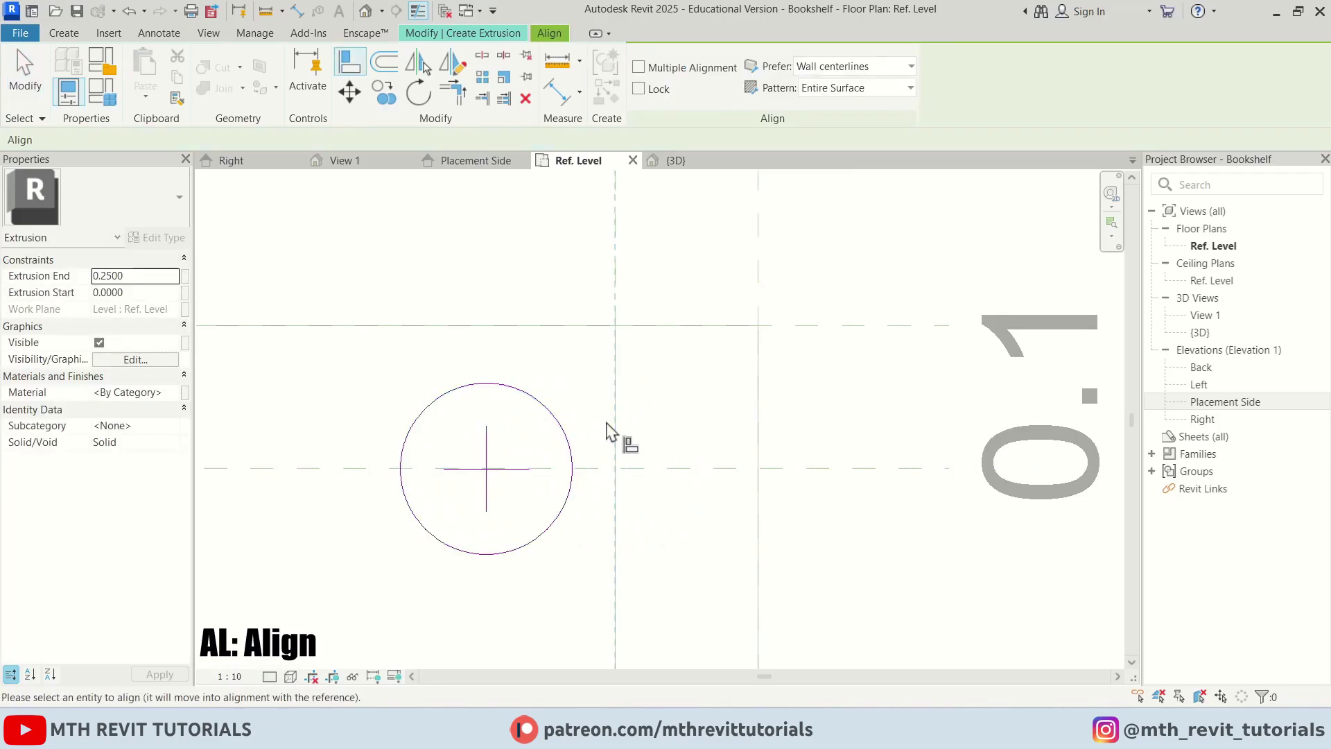
{"action": "left_click", "coordinate": [488, 459]}
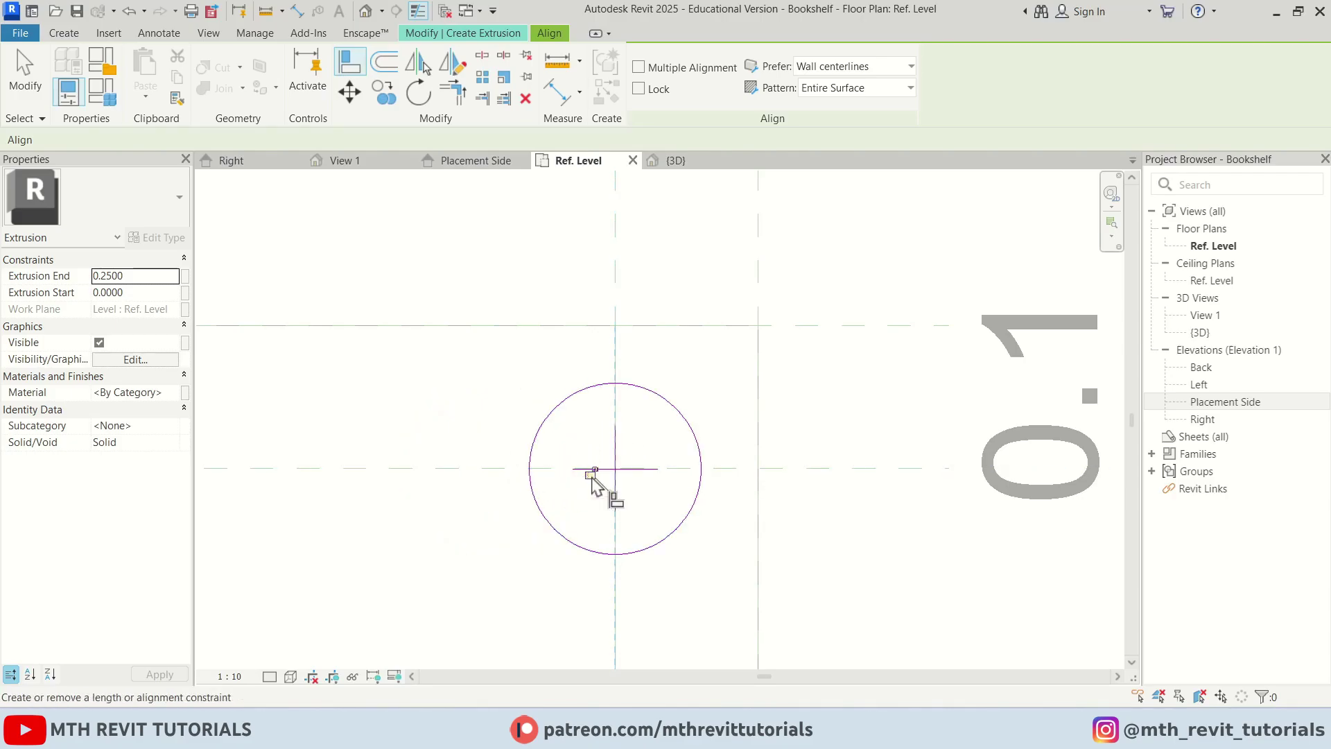
- Align and lock the circle's horizontal centre mark to the reference plane behind the bookshelf's front edge
{"action": "left_click", "coordinate": [723, 476]}
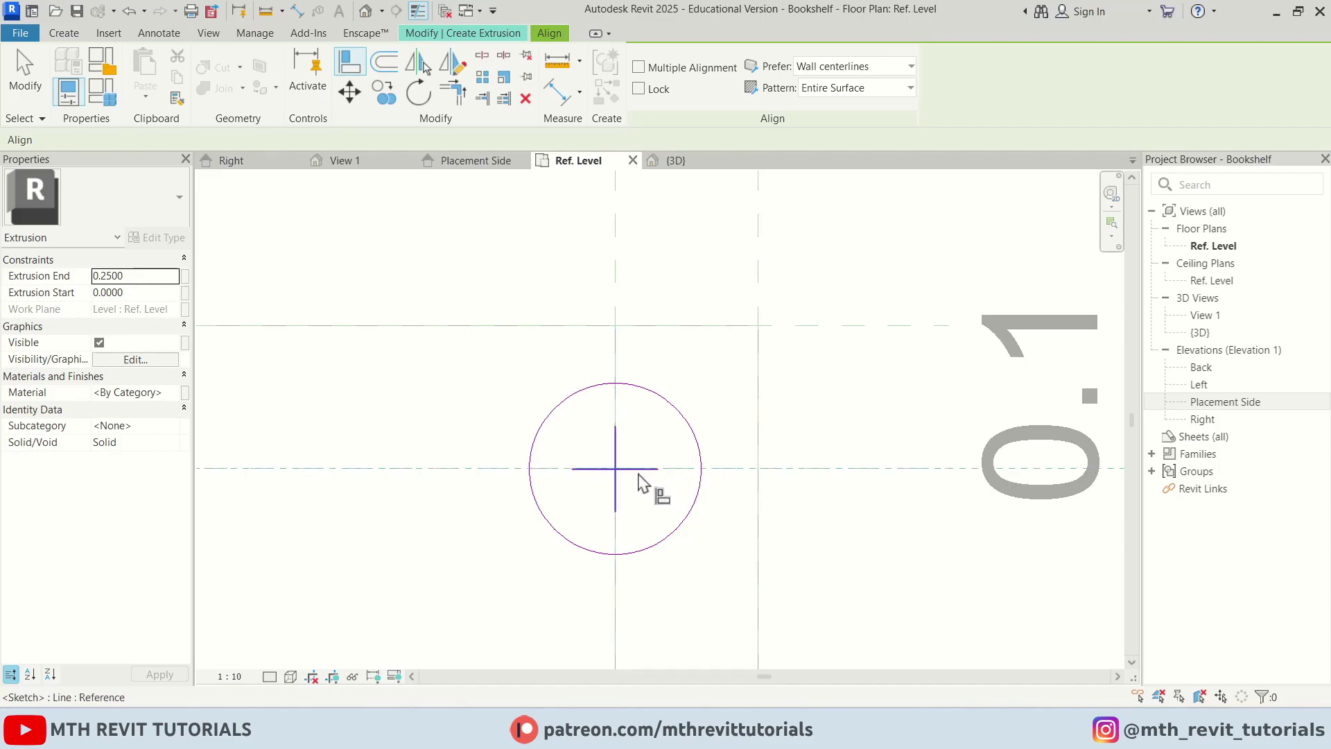
{"action": "scroll", "coordinate": [637, 480], "scroll_direction": "up", "scroll_amount": 4}
{"action": "left_click", "coordinate": [662, 459]}
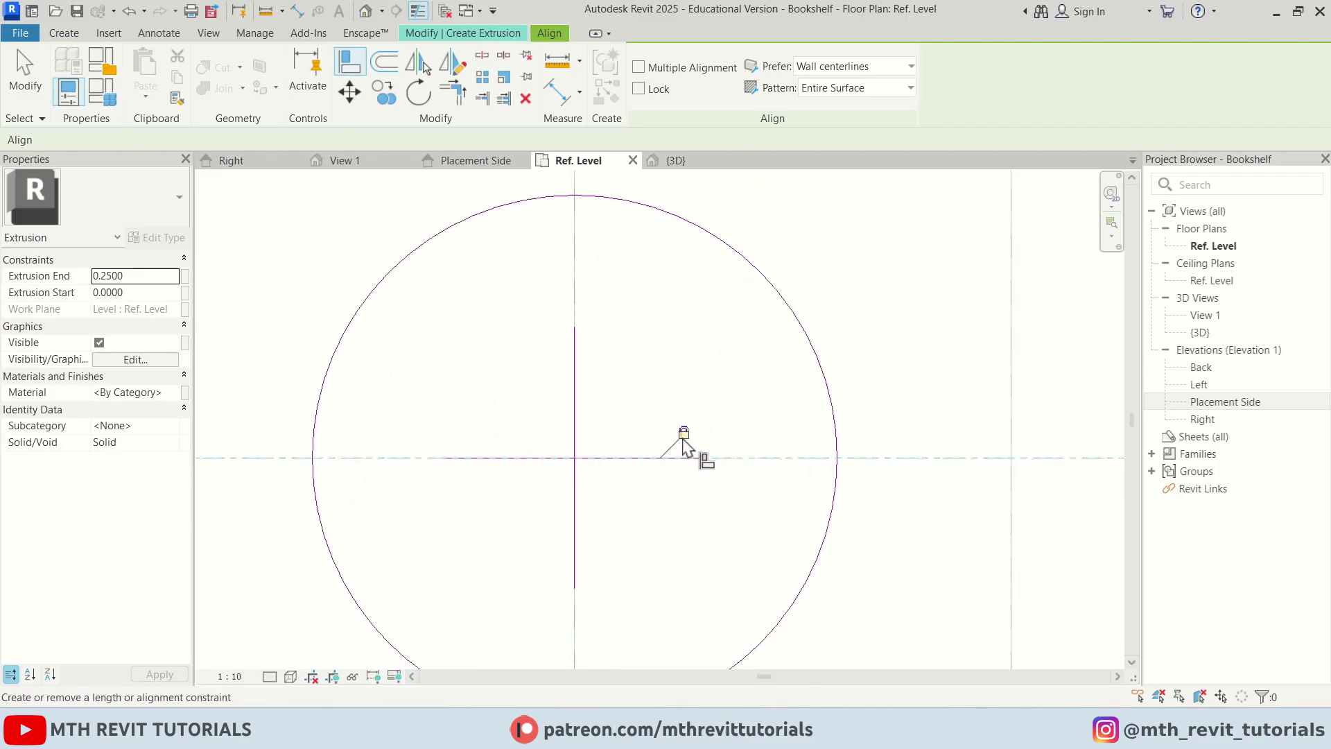
{"action": "scroll", "coordinate": [624, 454], "scroll_direction": "down", "scroll_amount": 4}
{"action": "key", "text": "Escape"}
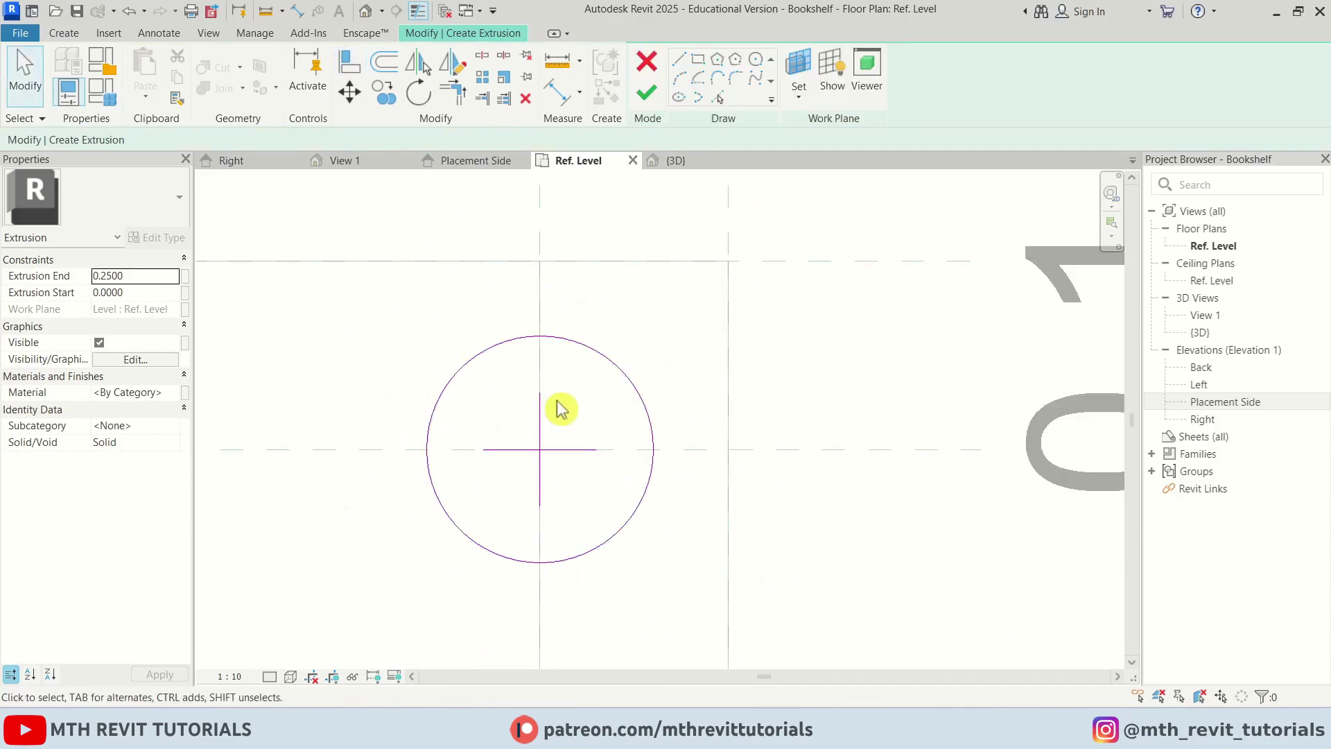
- Offset a second circle 2 mm inside the sketched circle using Pick Lines
{"action": "left_click", "coordinate": [716, 99]}
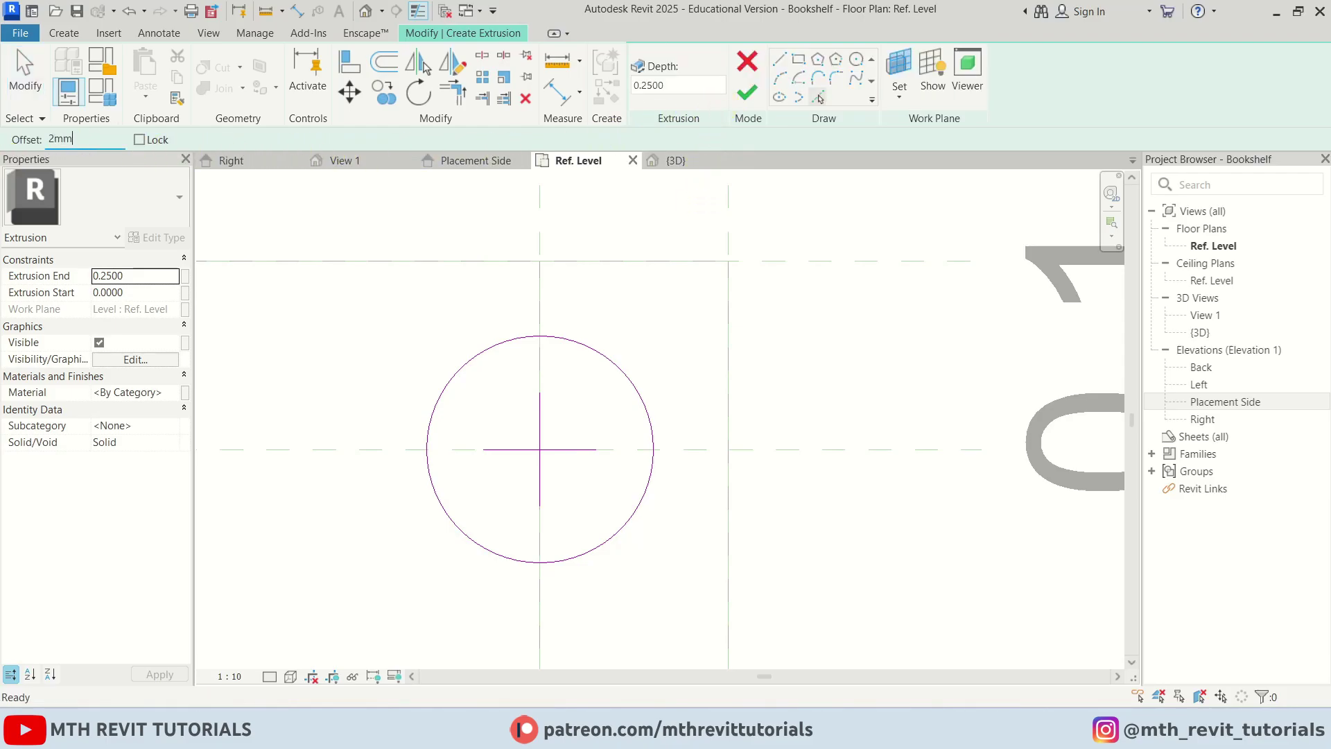
{"action": "key", "text": "Return"}
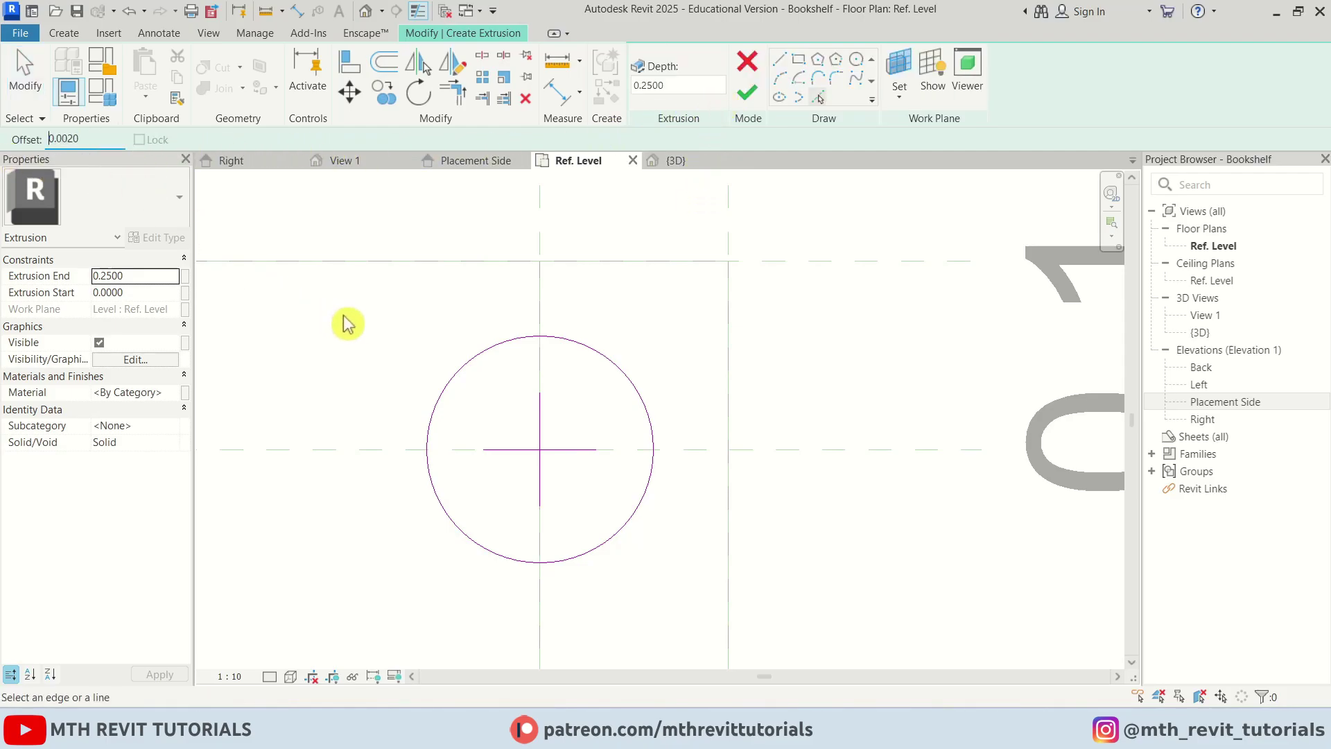
{"action": "left_click", "coordinate": [605, 372]}
{"action": "key", "text": "Escape"}
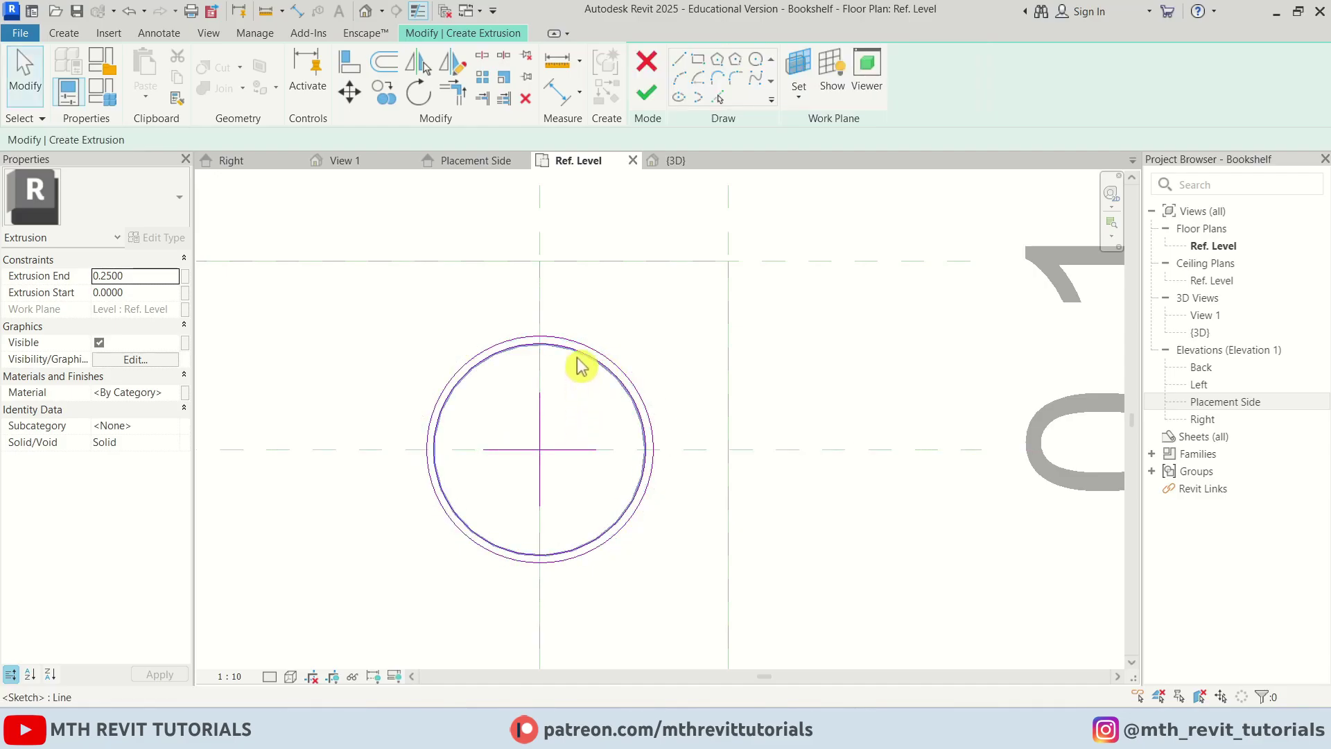
- Turn on Center Mark Visible for the inner circle and move it aside, away from the outer circle
{"action": "left_click", "coordinate": [580, 365]}
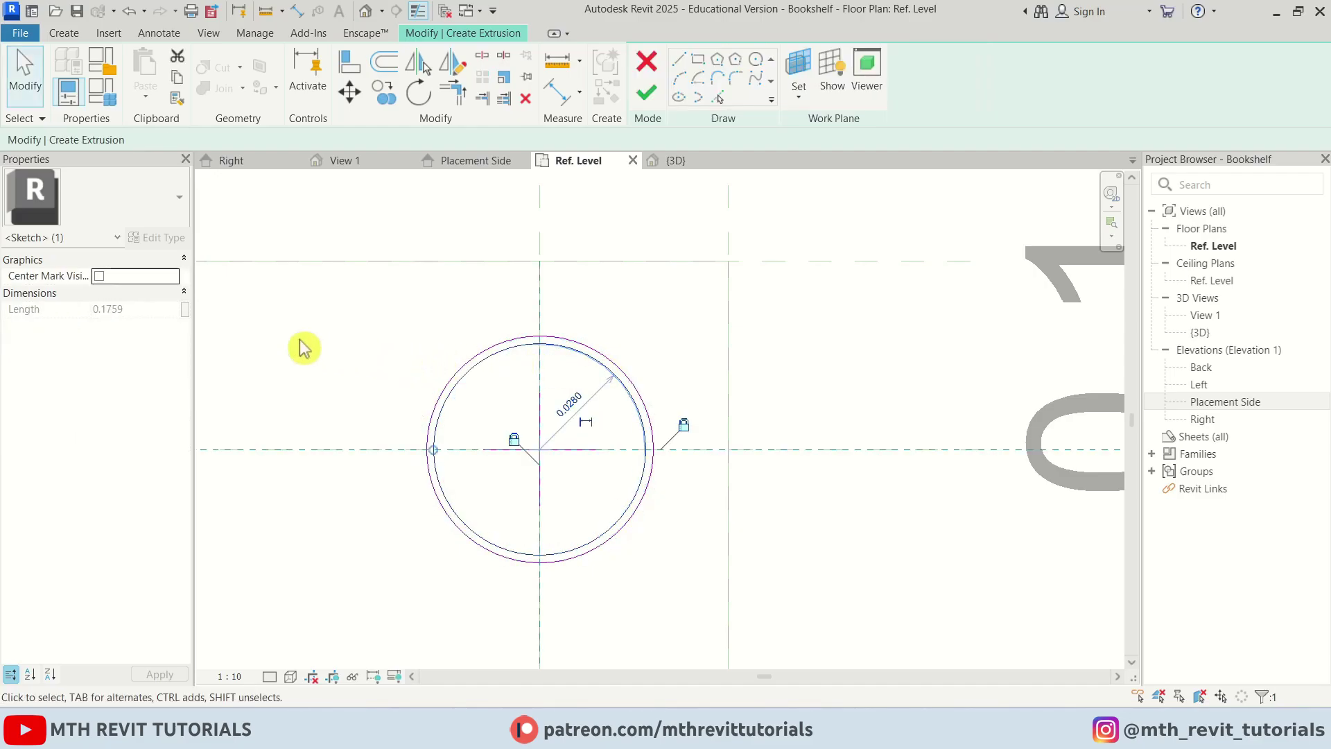
{"action": "left_click", "coordinate": [99, 280]}
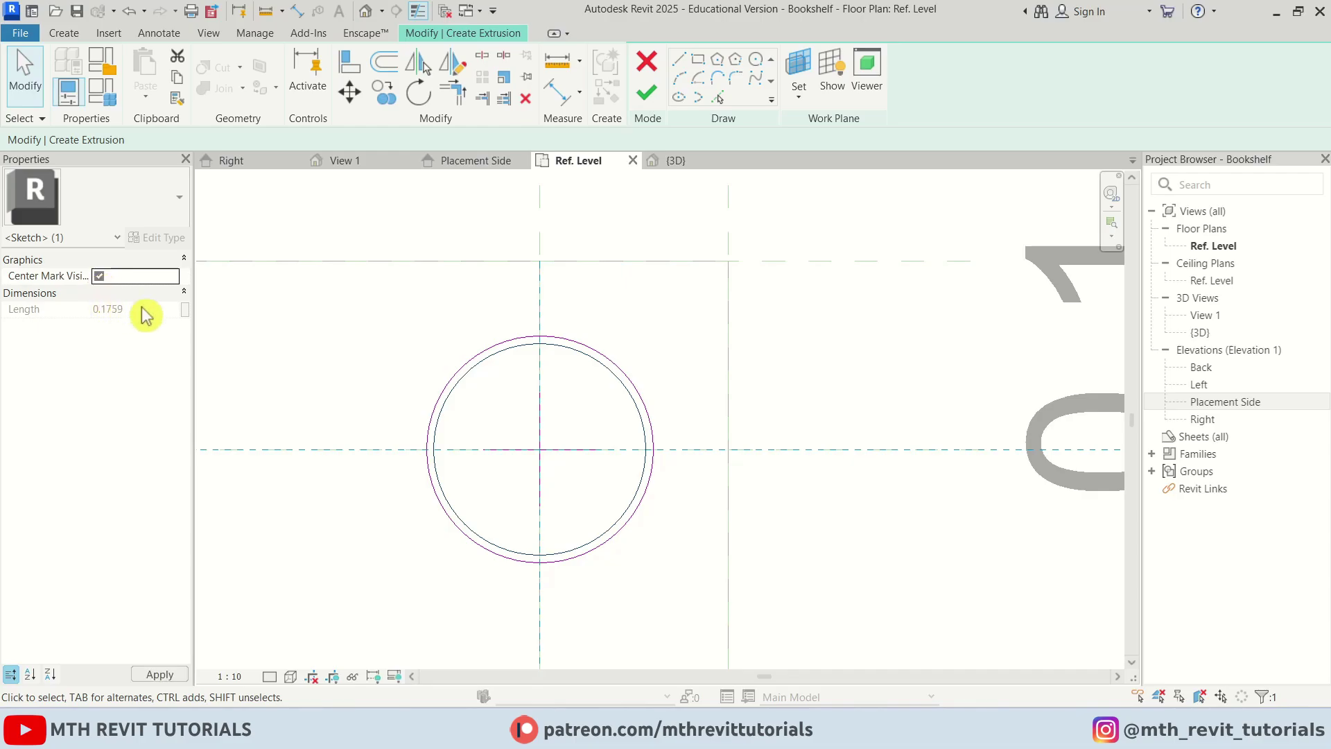
{"action": "mouse_move", "coordinate": [591, 353]}
{"action": "left_mouse_down"}
{"action": "mouse_move", "coordinate": [504, 366]}
{"action": "mouse_move", "coordinate": [297, 318]}
{"action": "mouse_move", "coordinate": [278, 327]}
{"action": "left_mouse_up"}
- Align and lock the inner circle's centre mark to both reference planes through the outer circle's centre, and finish the extrusion sketch
{"action": "key", "text": "l"}
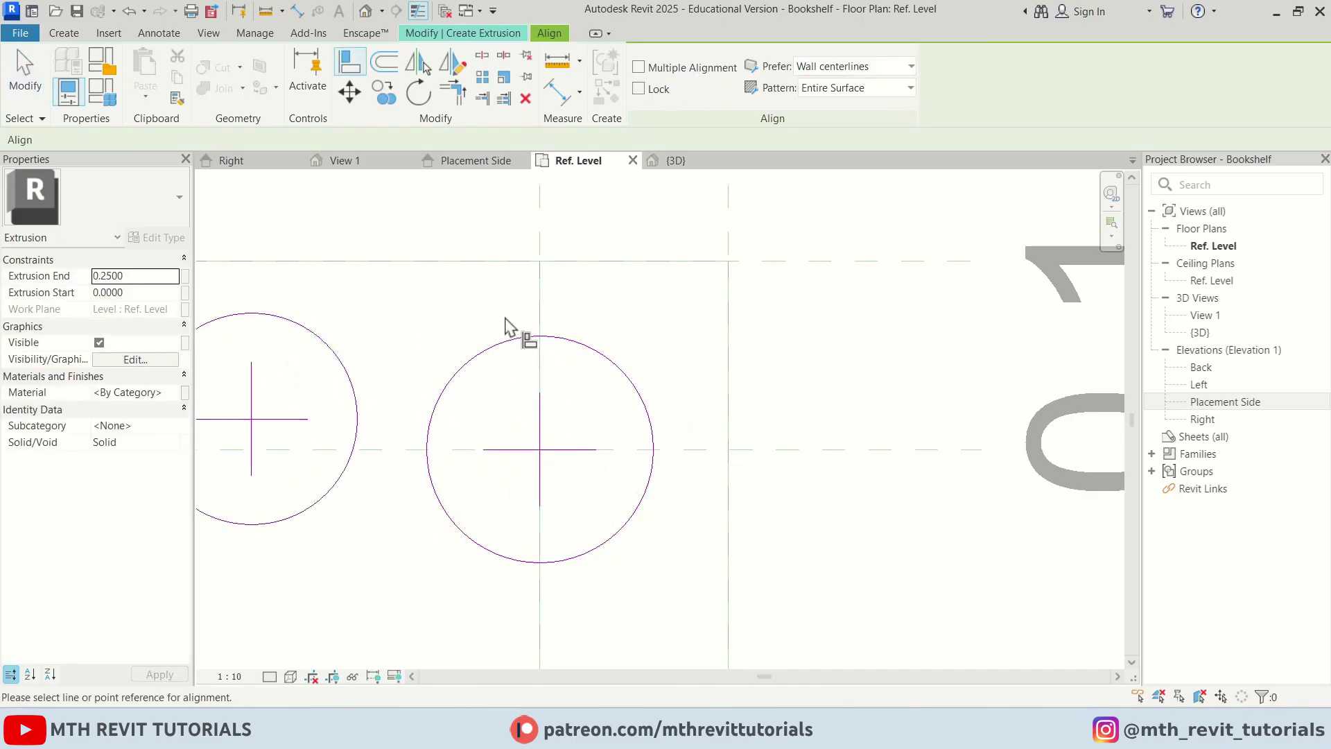
{"action": "left_click", "coordinate": [258, 401]}
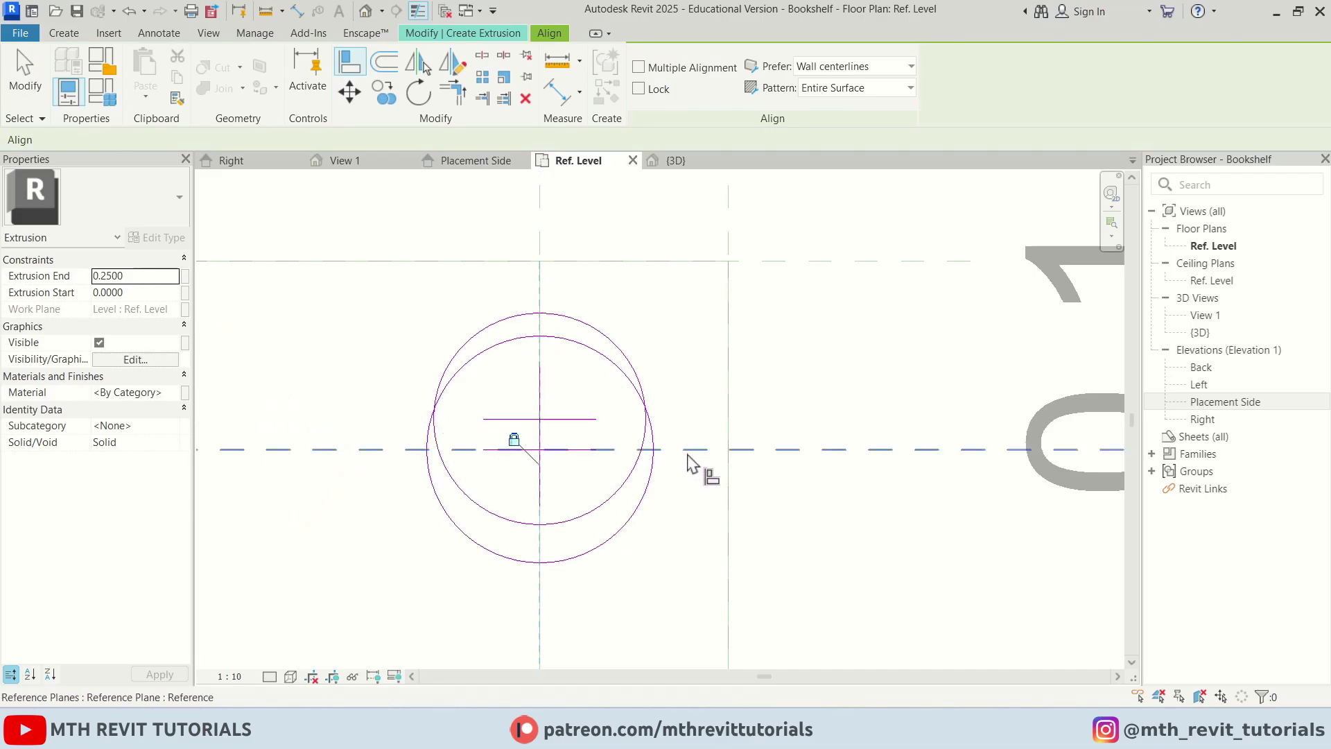
{"action": "left_click", "coordinate": [693, 452]}
{"action": "left_click", "coordinate": [593, 420]}
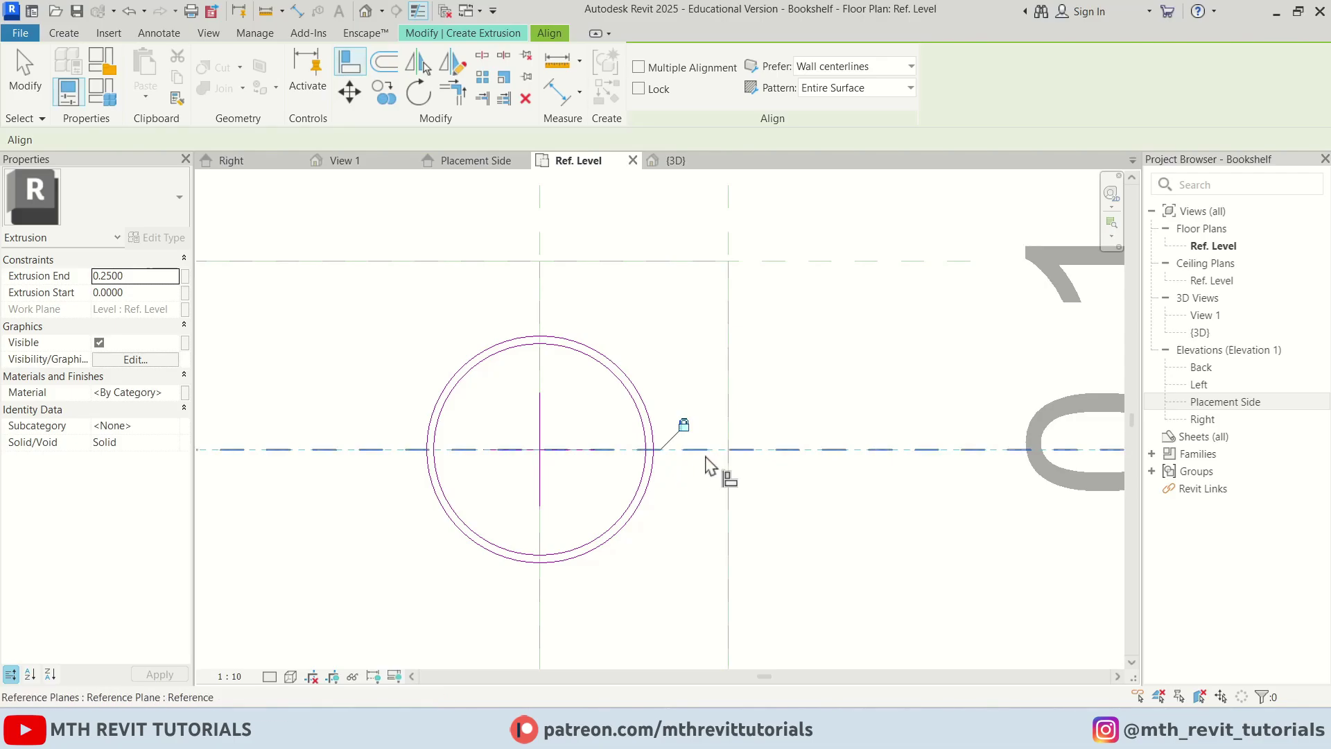
{"action": "key", "text": "Escape"}
{"action": "scroll", "coordinate": [619, 312], "scroll_direction": "down", "scroll_amount": 2}
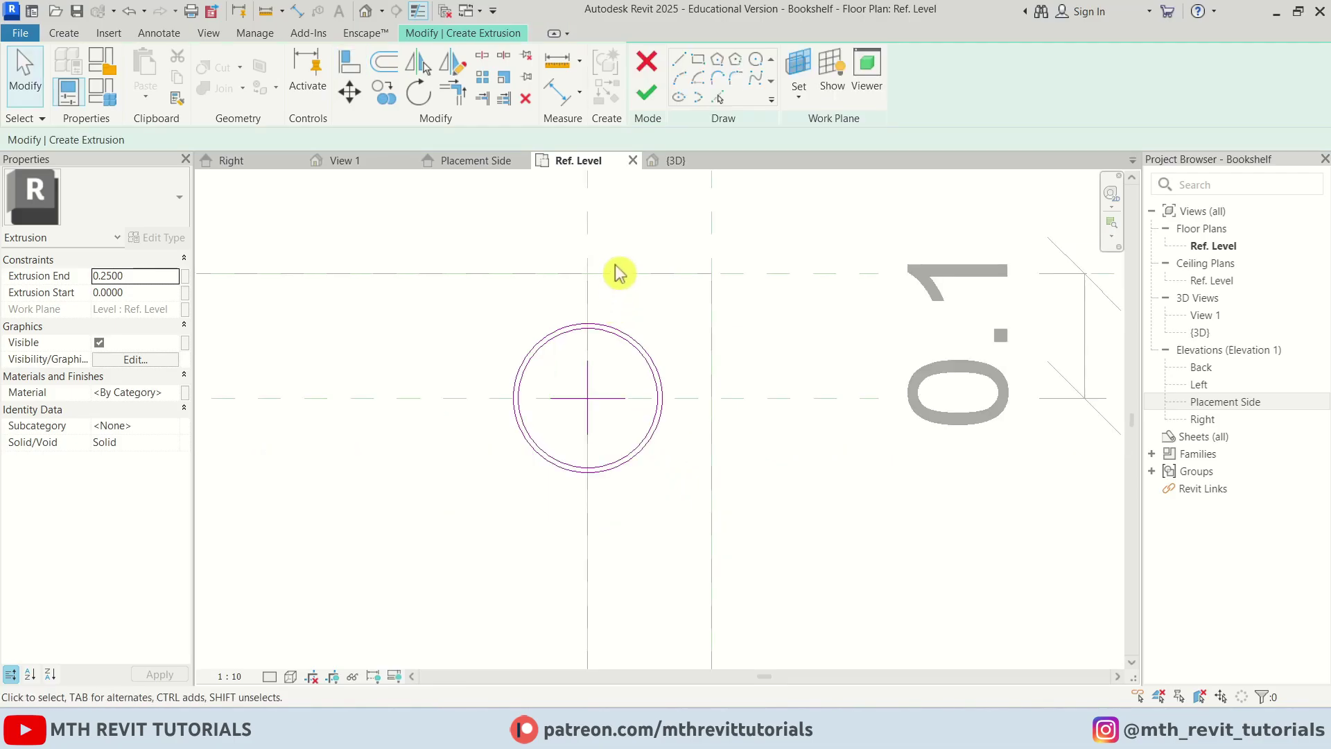
{"action": "left_click", "coordinate": [648, 102]}
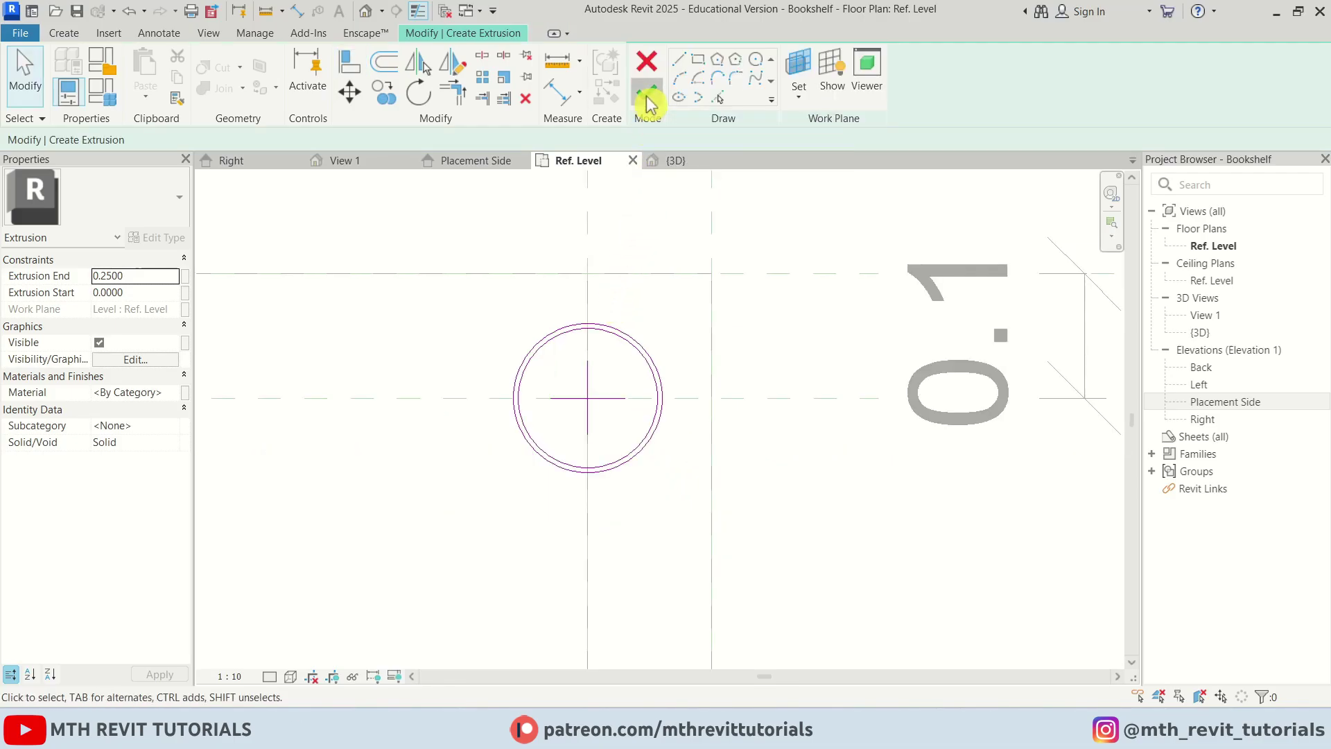
- In the Placement Side elevation, stretch the tube's ends to the reference planes just inside the lowest compartment's shelves and lock them
{"action": "left_click", "coordinate": [485, 165]}
{"action": "scroll", "coordinate": [458, 479], "scroll_direction": "up", "scroll_amount": 3}
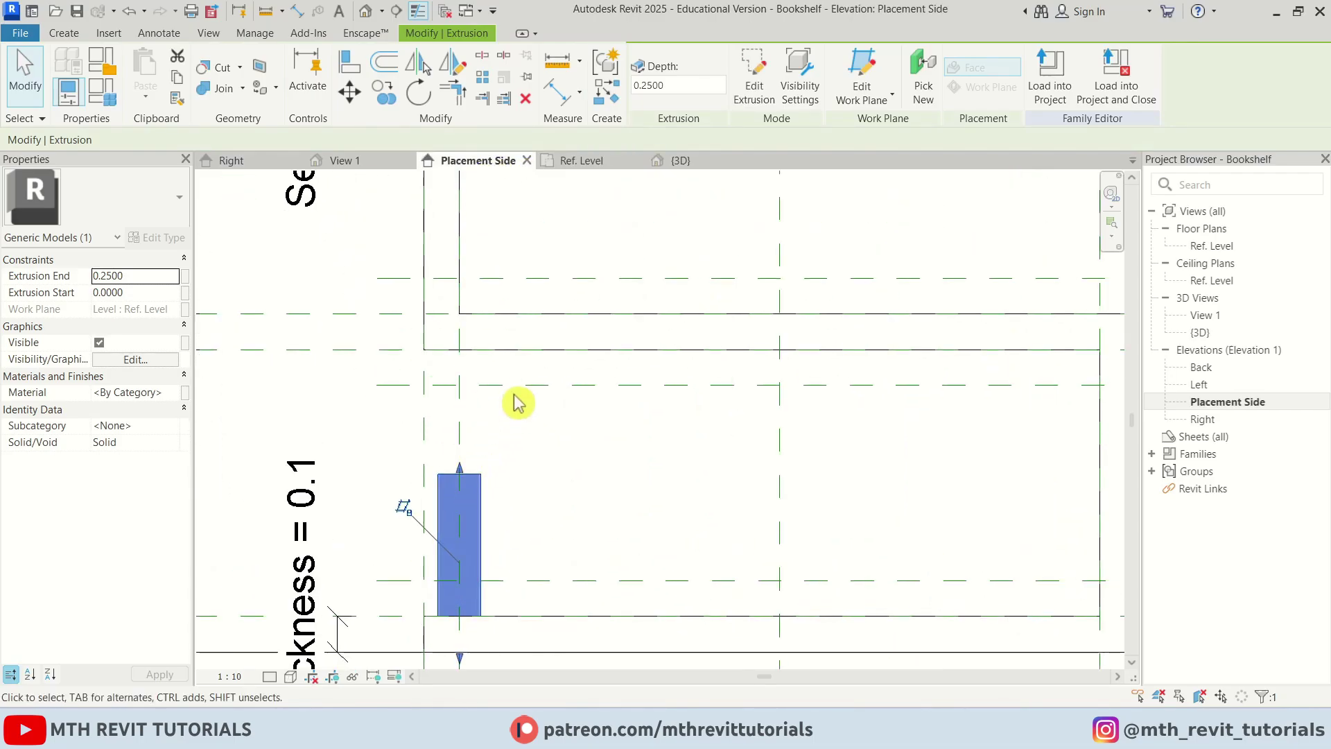
{"action": "left_click_drag", "start_coordinate": [459, 472], "coordinate": [465, 400]}
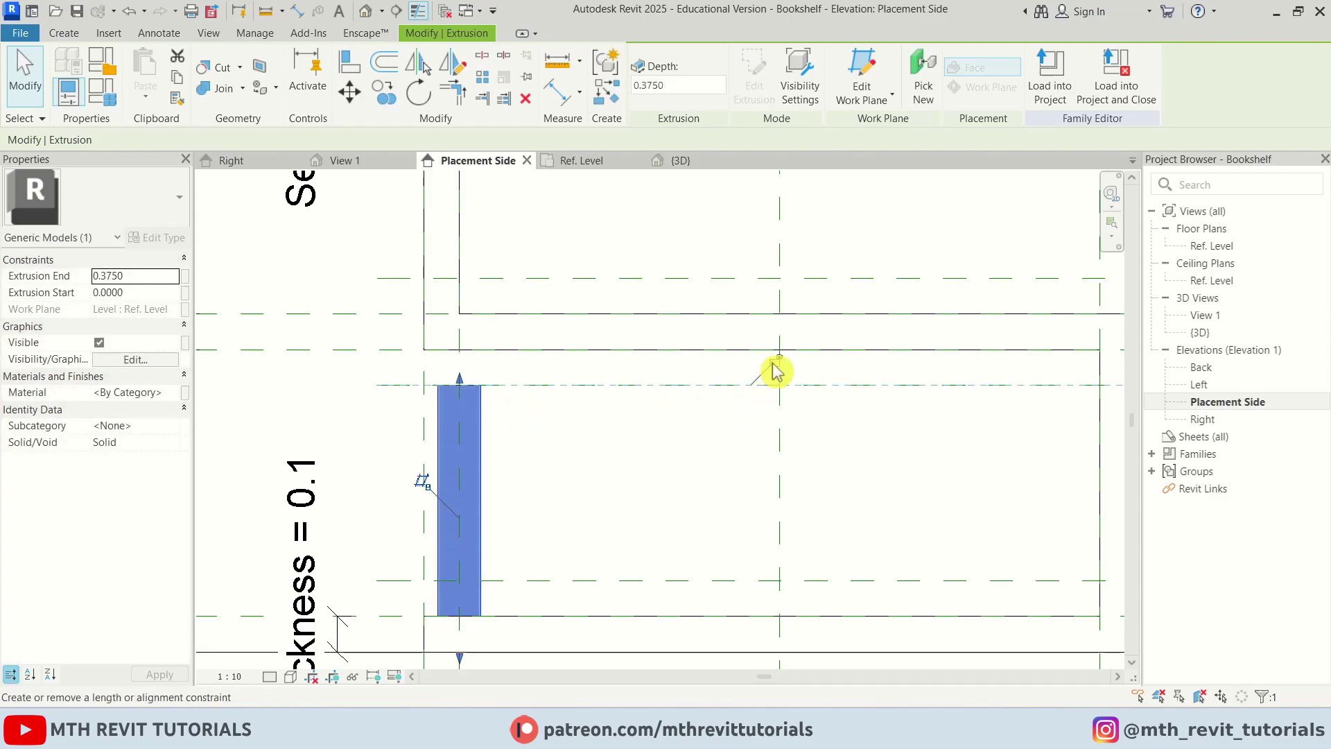
{"action": "left_click_drag", "start_coordinate": [461, 654], "coordinate": [474, 581]}
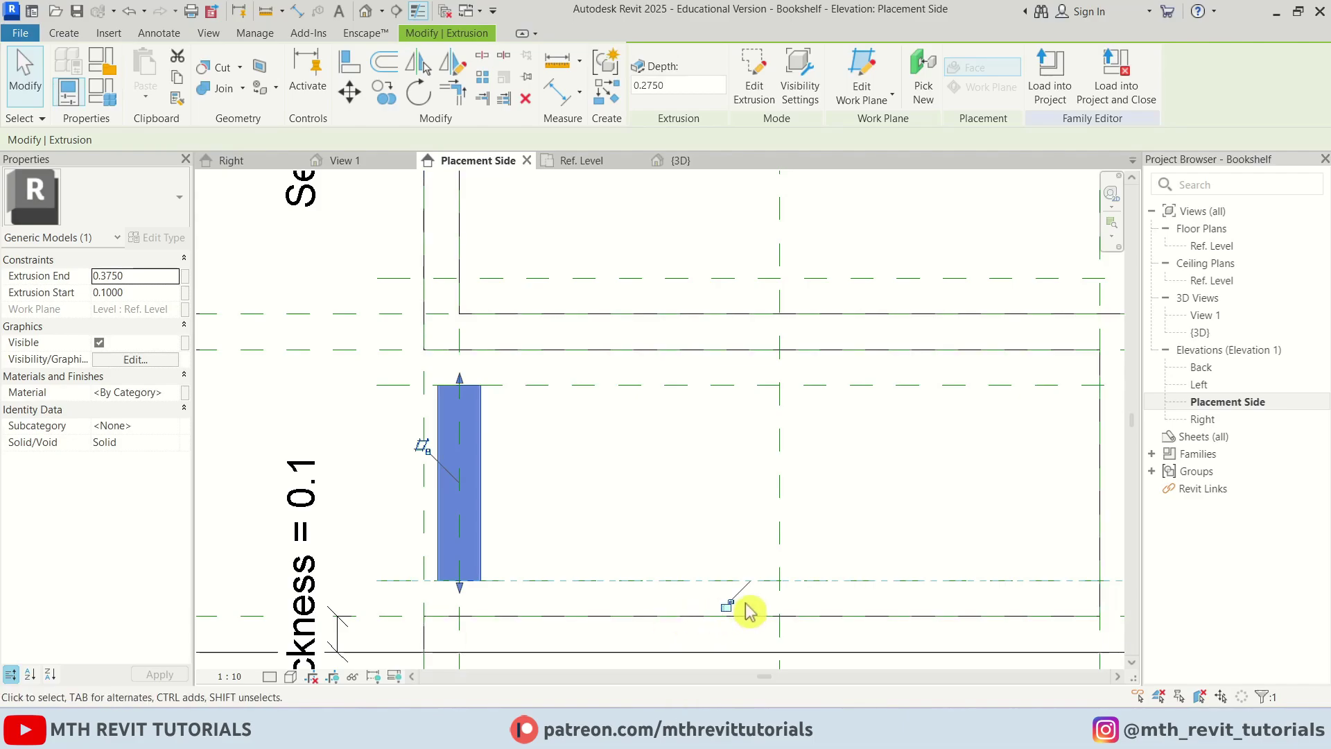
{"action": "left_click", "coordinate": [639, 600]}
- Copy the tube extrusion and paste it Aligned to Same Place
{"action": "middle_click_drag", "start_coordinate": [543, 477], "coordinate": [616, 448]}
{"action": "scroll", "coordinate": [616, 448], "scroll_direction": "up", "scroll_amount": 1}
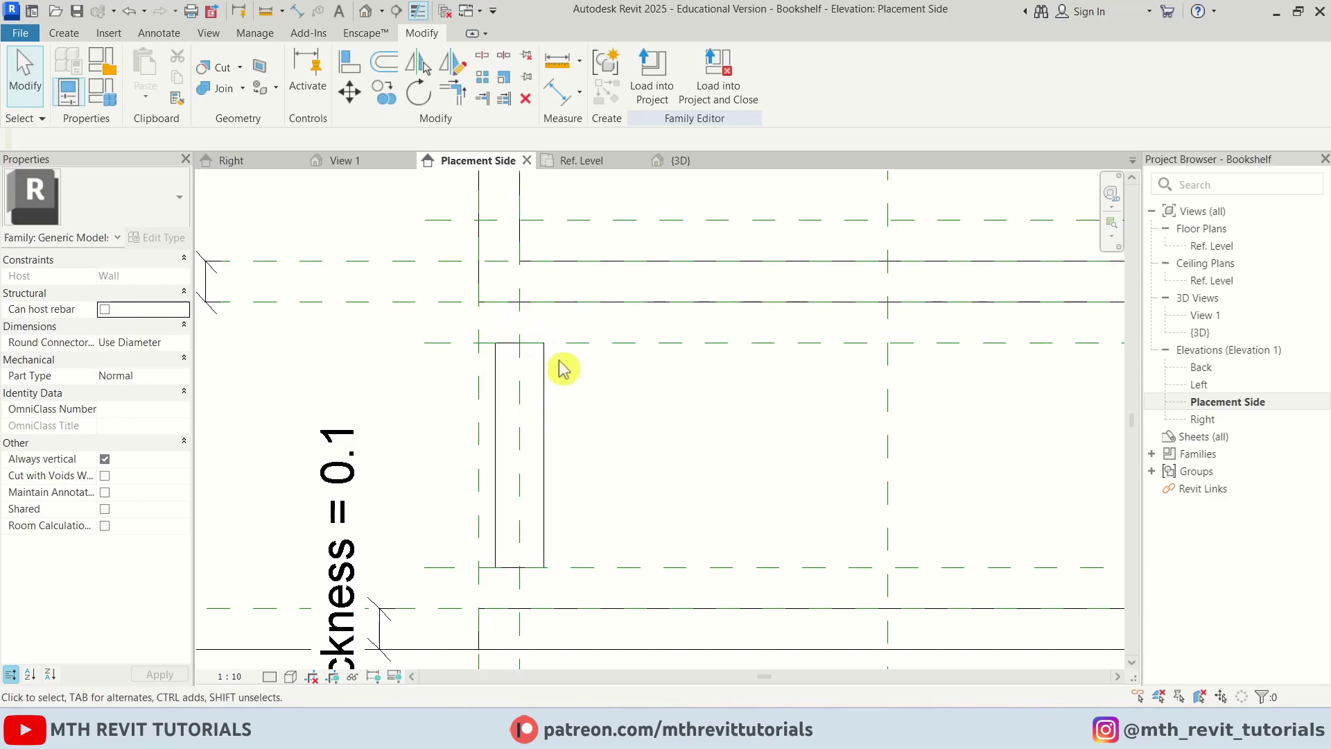
{"action": "left_click", "coordinate": [544, 378]}
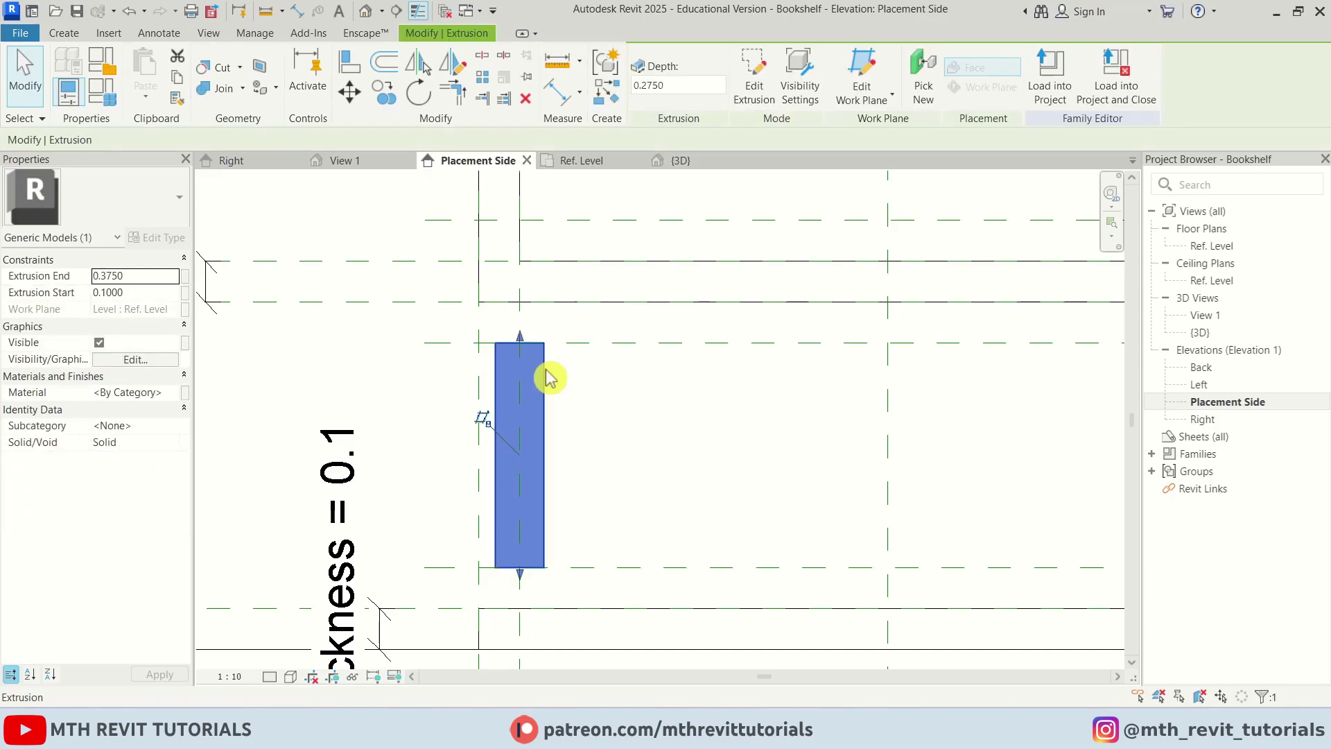
{"action": "left_click", "coordinate": [177, 77]}
{"action": "left_click", "coordinate": [146, 96]}
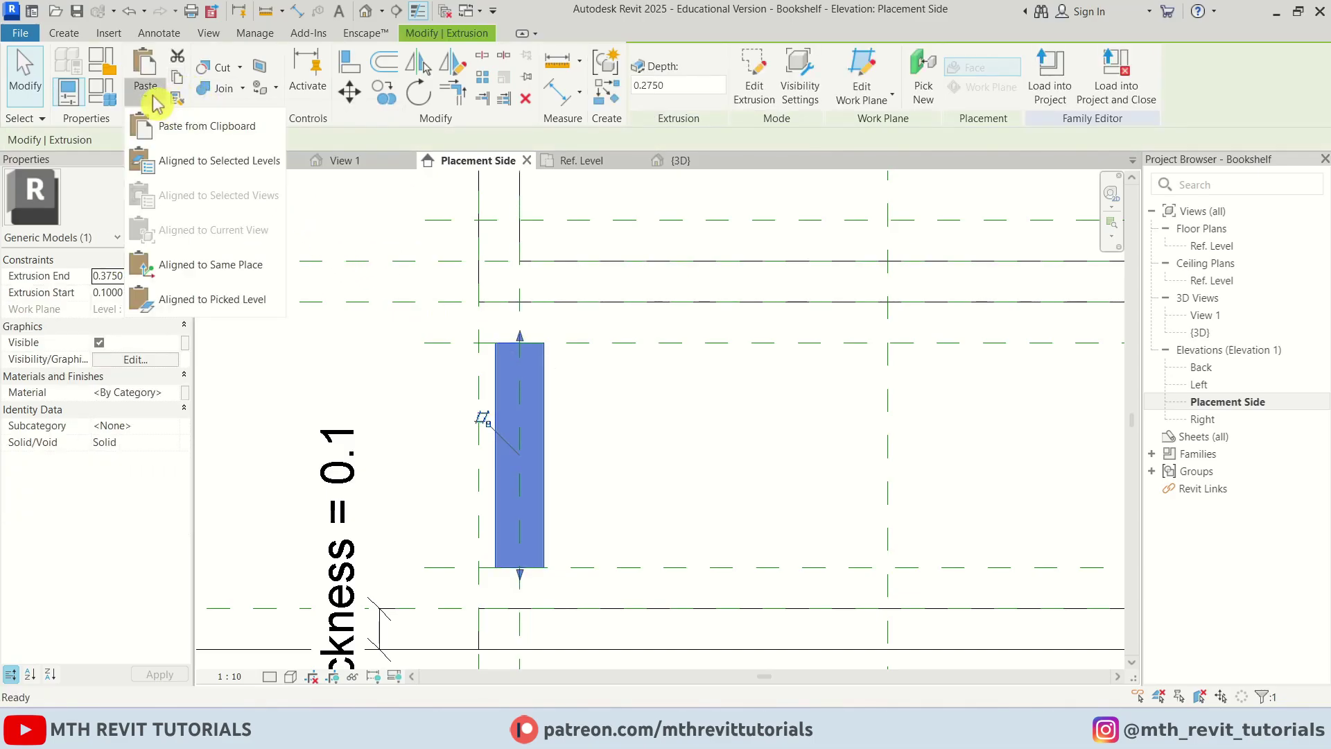
{"action": "left_click", "coordinate": [270, 267]}
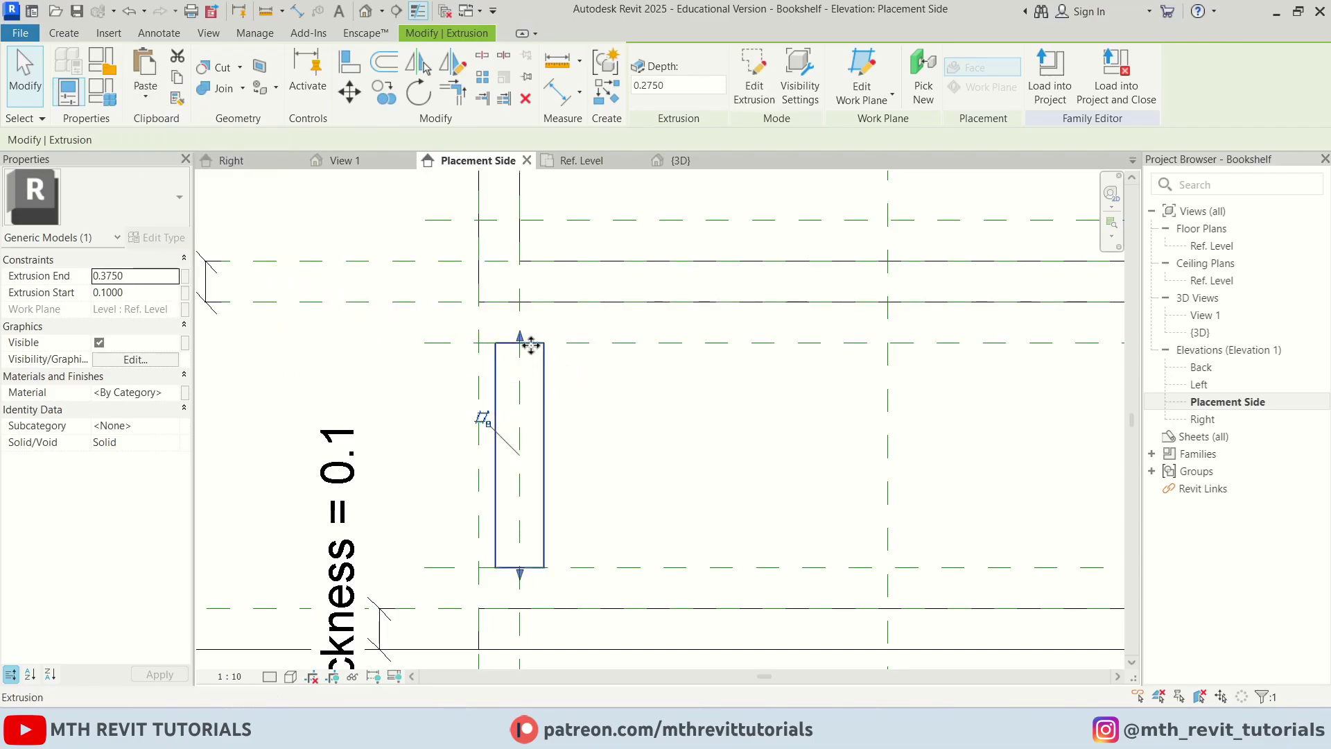
- Fit the pasted copy between the upper shelf's underside and the reference plane below it, locking both ends
{"action": "left_click_drag", "start_coordinate": [521, 339], "coordinate": [521, 303]}
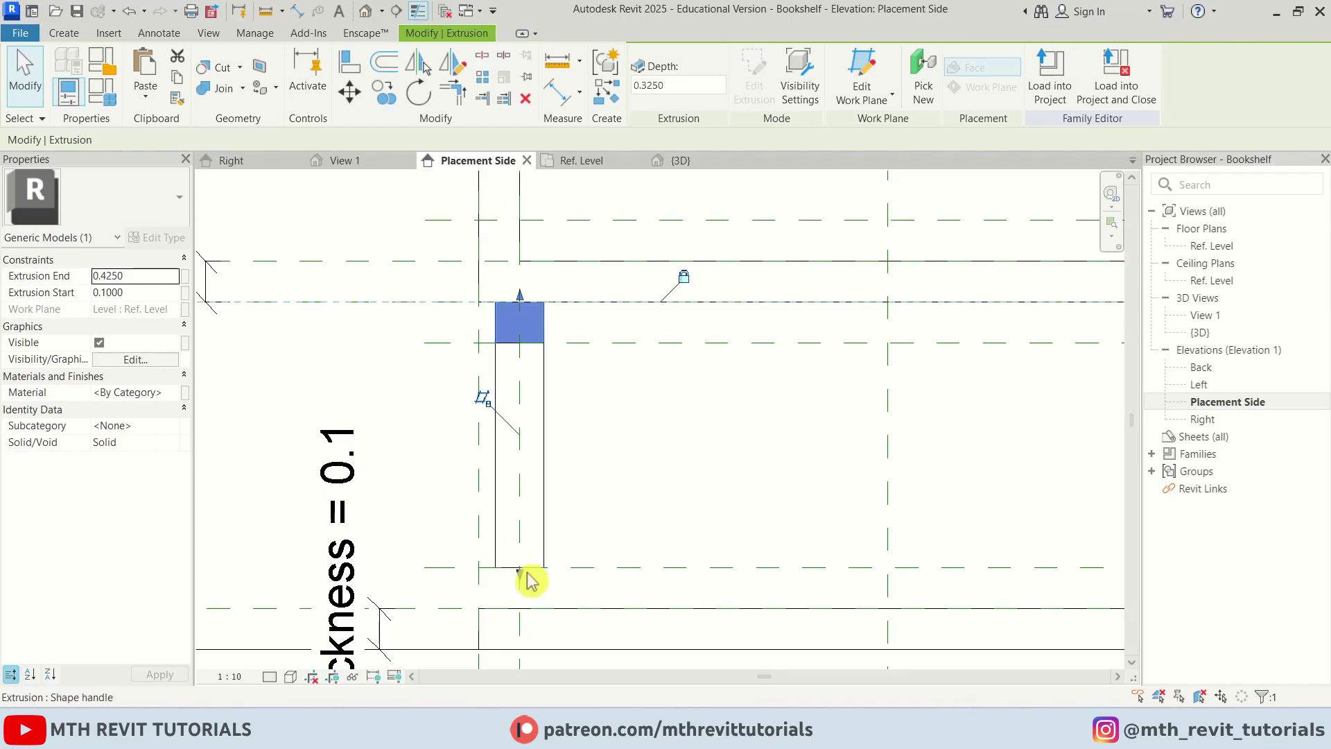
{"action": "left_click_drag", "start_coordinate": [521, 574], "coordinate": [553, 343]}
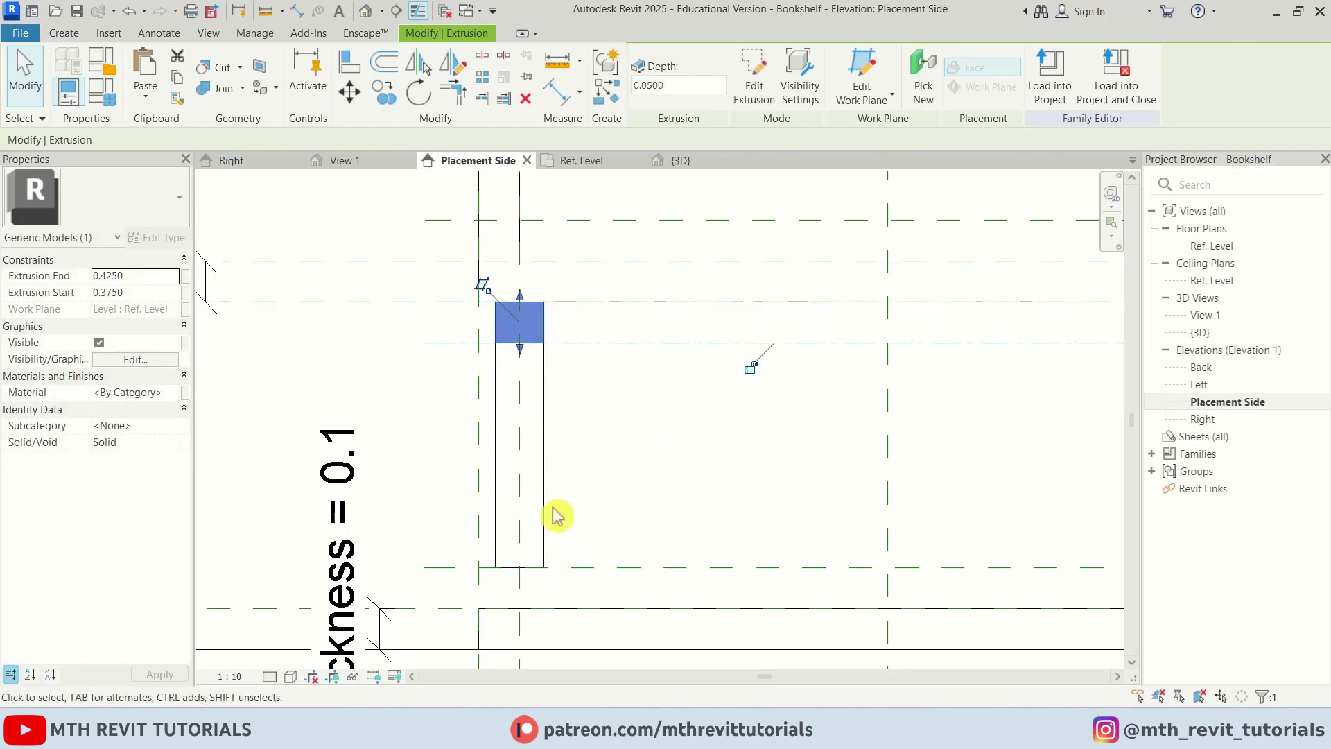
{"action": "left_click", "coordinate": [750, 372]}
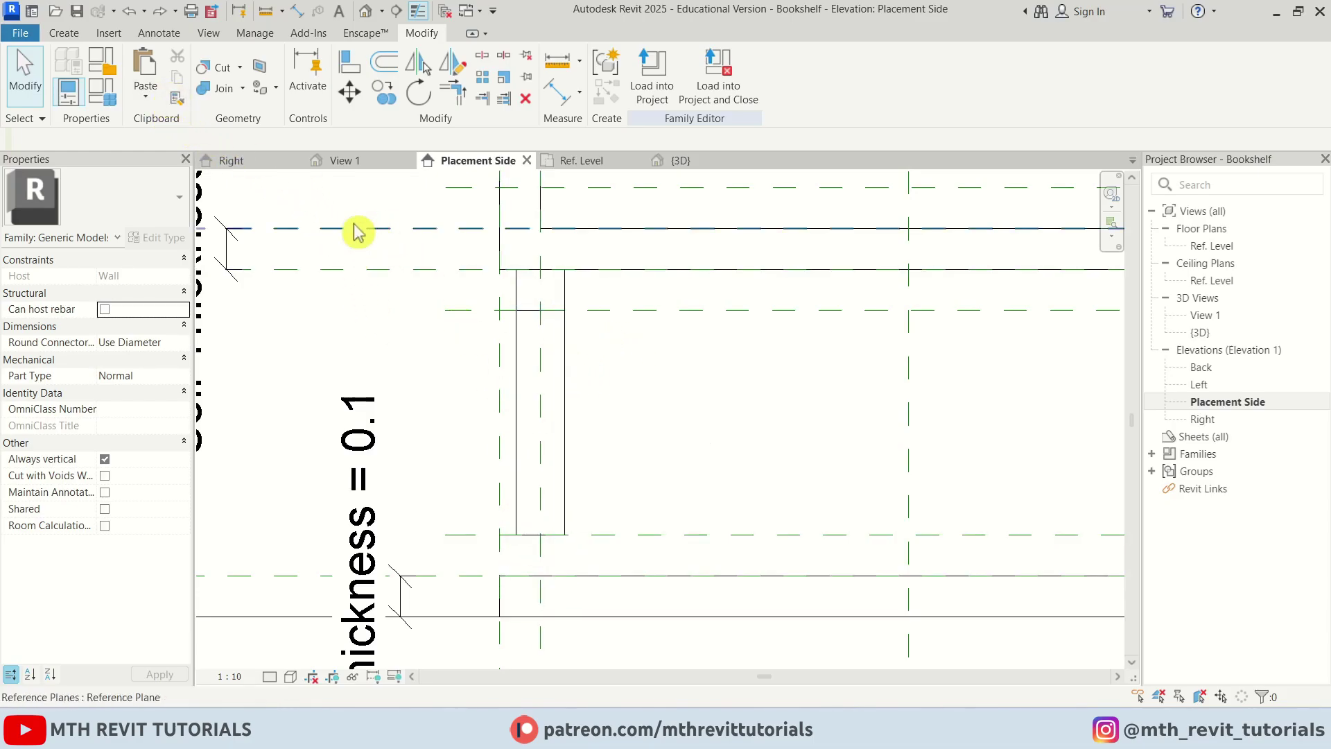
- Paste another tube copy Aligned to Same Place and lock its ends between the bottom shelf's top and the reference plane above it
{"action": "left_click", "coordinate": [157, 104]}
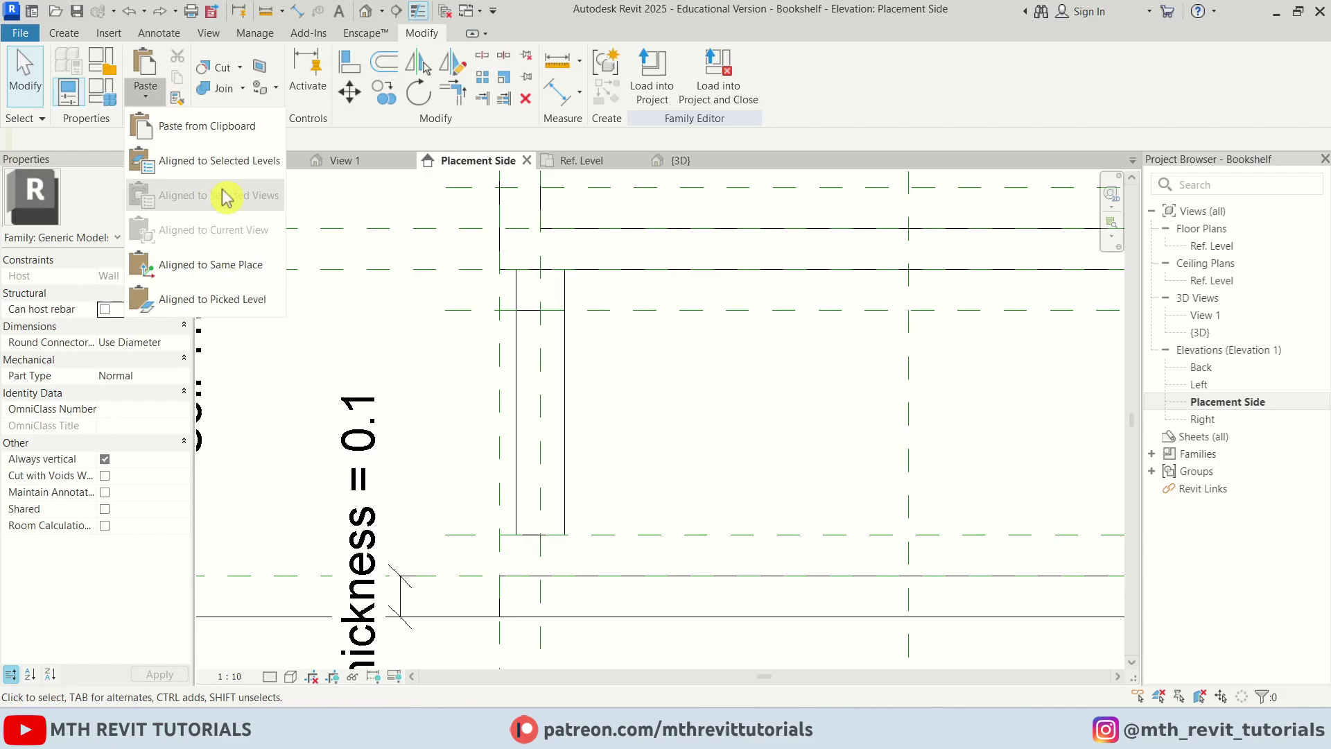
{"action": "left_click", "coordinate": [262, 271]}
{"action": "middle_click_drag", "start_coordinate": [648, 476], "coordinate": [654, 410]}
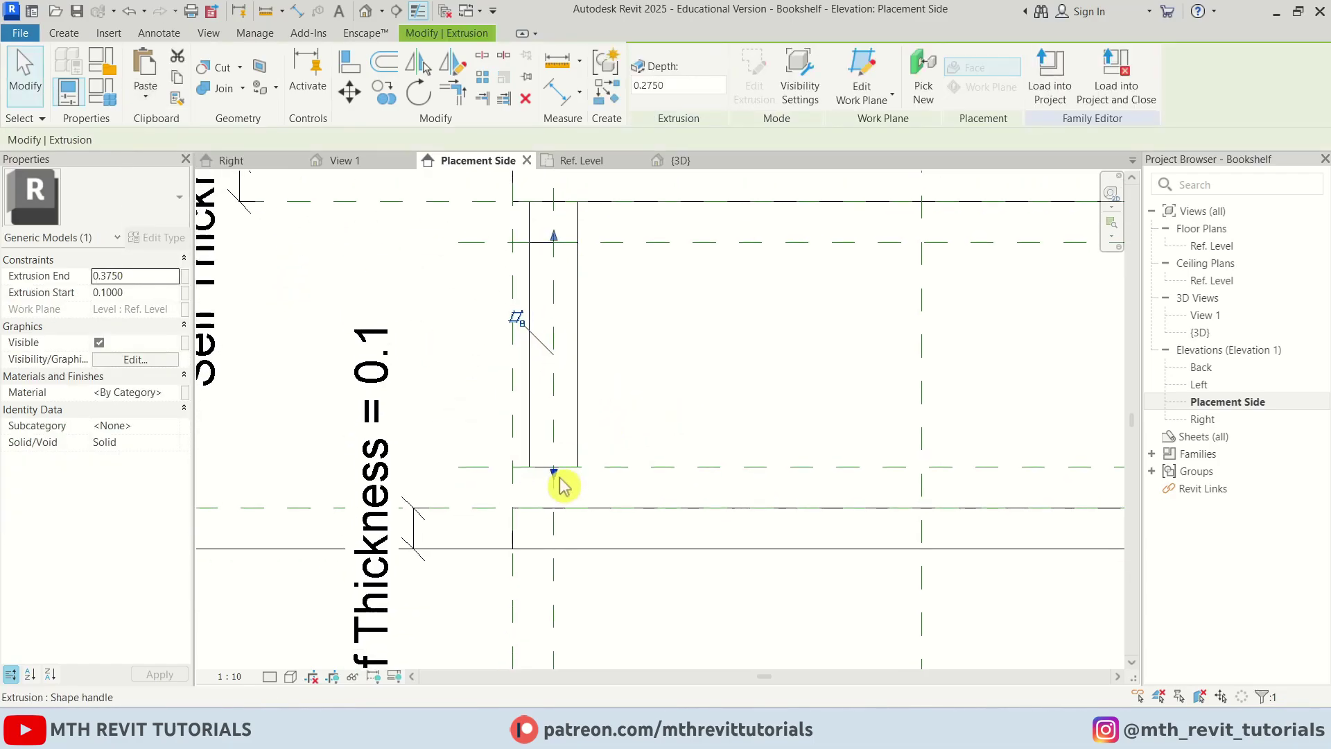
{"action": "left_click_drag", "start_coordinate": [560, 478], "coordinate": [566, 513]}
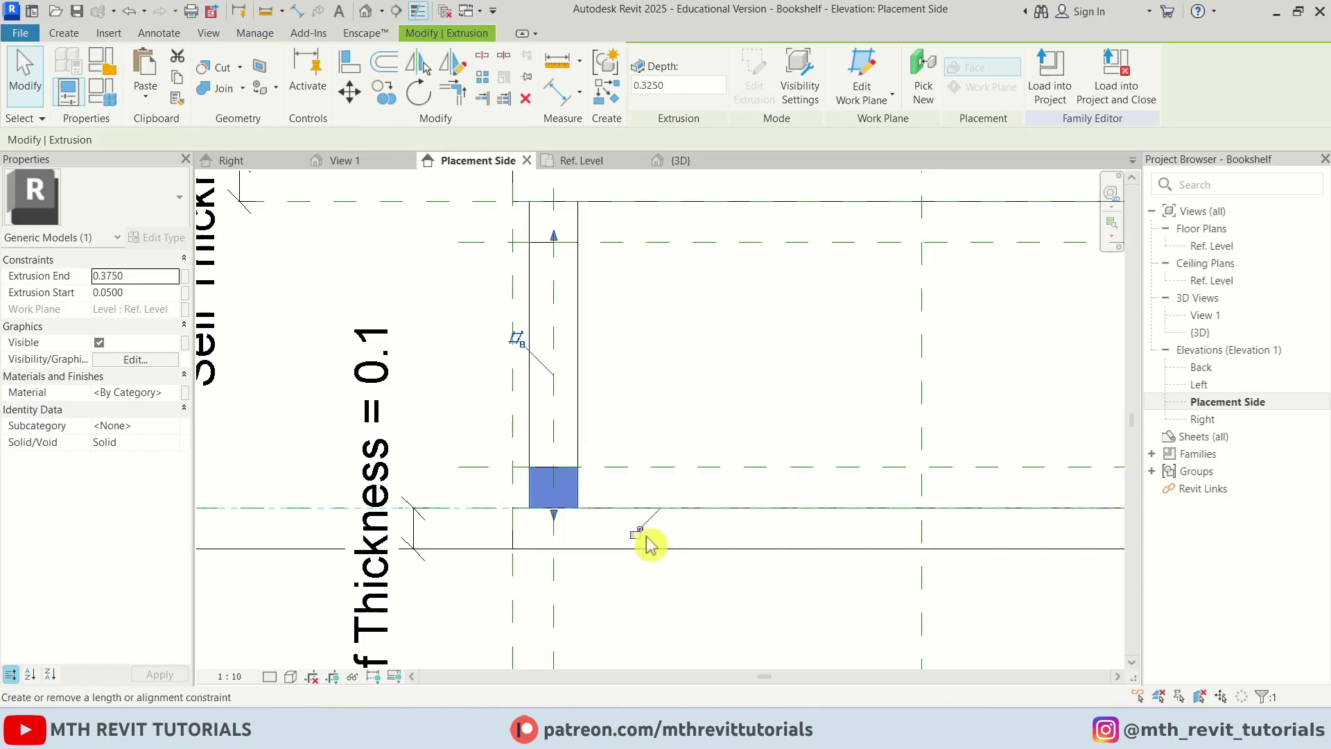
{"action": "left_click_drag", "start_coordinate": [554, 240], "coordinate": [580, 468]}
{"action": "left_click", "coordinate": [814, 443]}
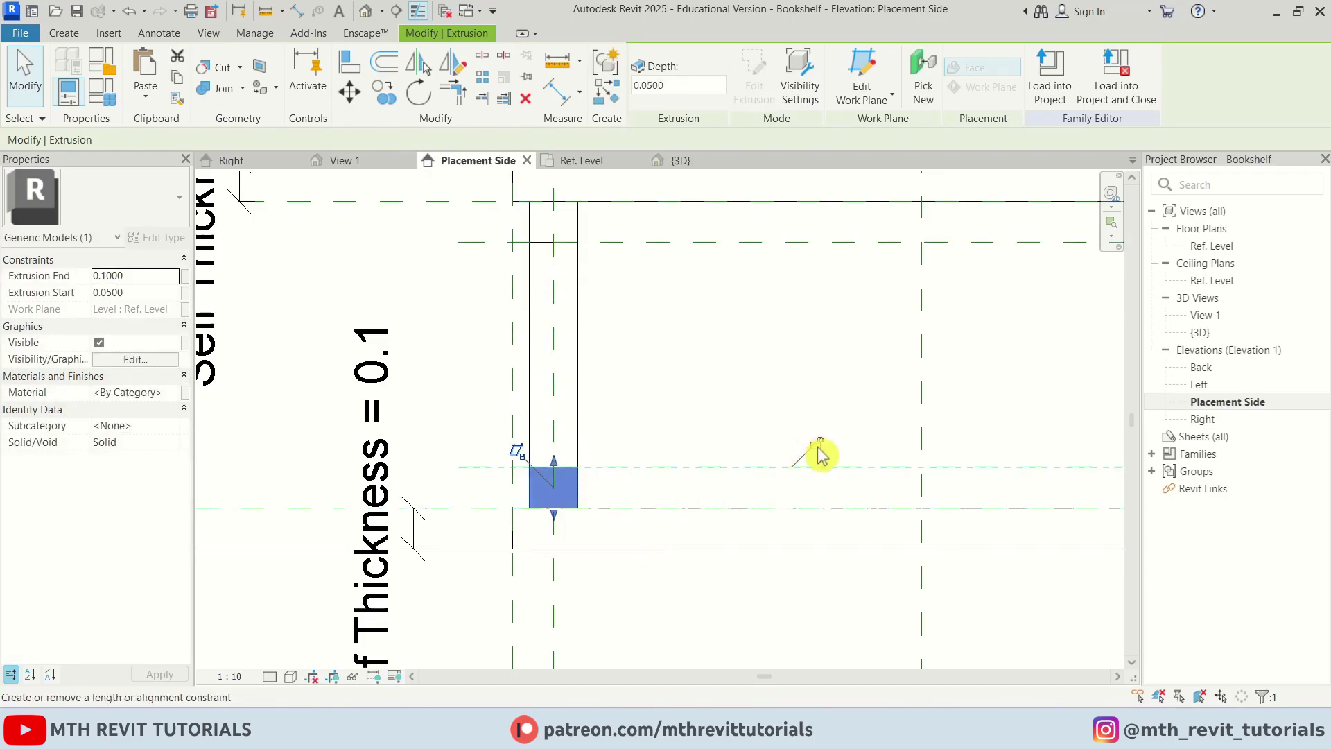
{"action": "left_click", "coordinate": [621, 354]}
- Inspect the three stacked tube extrusions between the lowest shelves in the 3D view using the Shaded visual style
{"action": "left_click", "coordinate": [666, 167]}
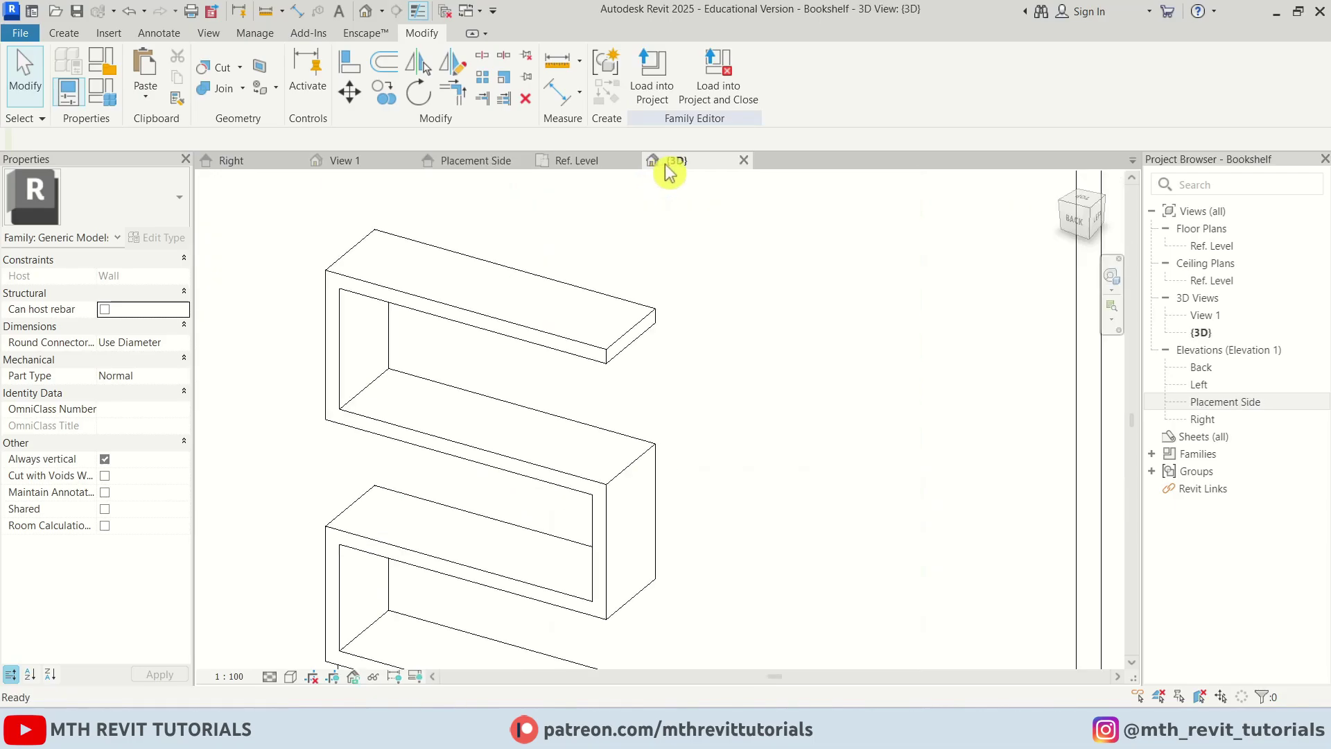
{"action": "scroll", "coordinate": [557, 326], "scroll_direction": "down", "scroll_amount": 2}
{"action": "middle_click_drag", "start_coordinate": [550, 506], "coordinate": [565, 379]}
{"action": "scroll", "coordinate": [483, 488], "scroll_direction": "up", "scroll_amount": 3}
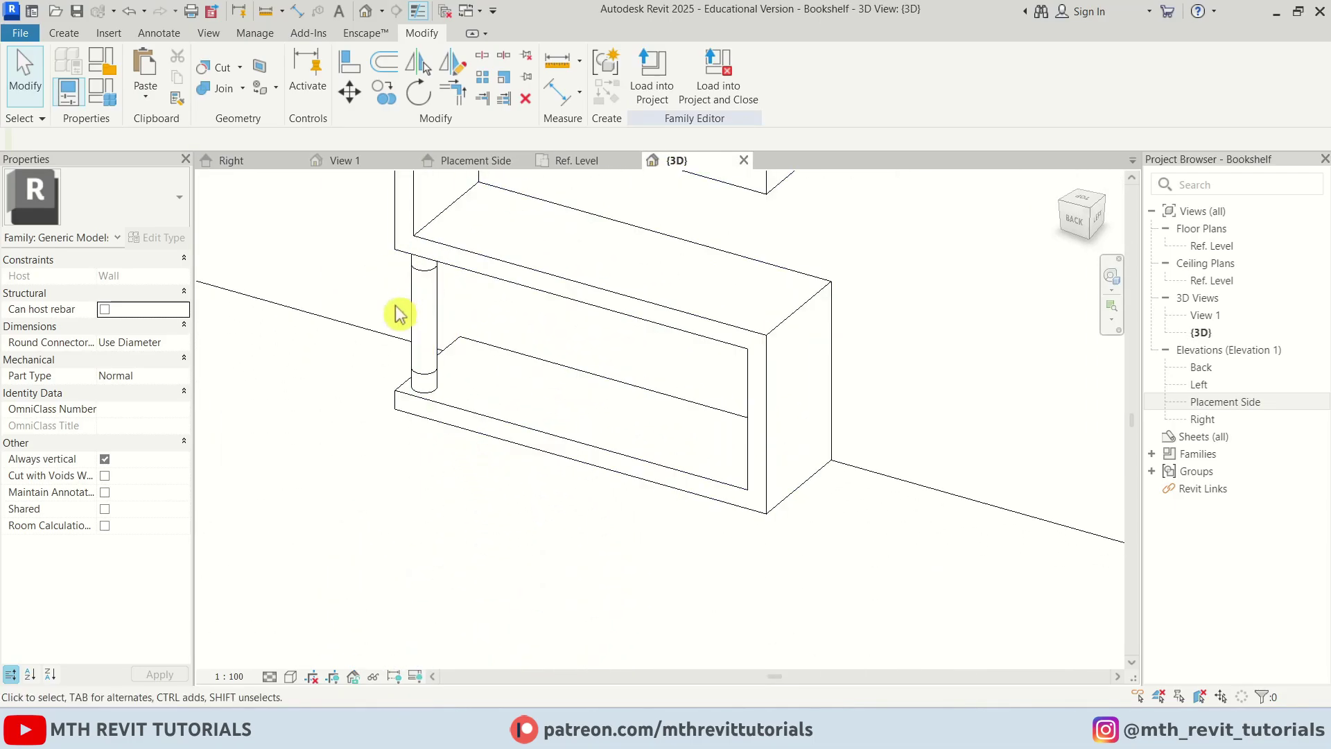
{"action": "key", "text": "s"}
{"action": "key", "text": "d"}
{"action": "mouse_move", "coordinate": [451, 326]}
{"action": "middle_mouse_down", "text": "shift"}
{"action": "mouse_move", "coordinate": [476, 505]}
{"action": "mouse_move", "coordinate": [458, 414]}
{"action": "mouse_move", "coordinate": [440, 416]}
{"action": "middle_mouse_up", "text": "shift"}
{"action": "scroll", "coordinate": [438, 349], "scroll_direction": "up", "scroll_amount": 3}
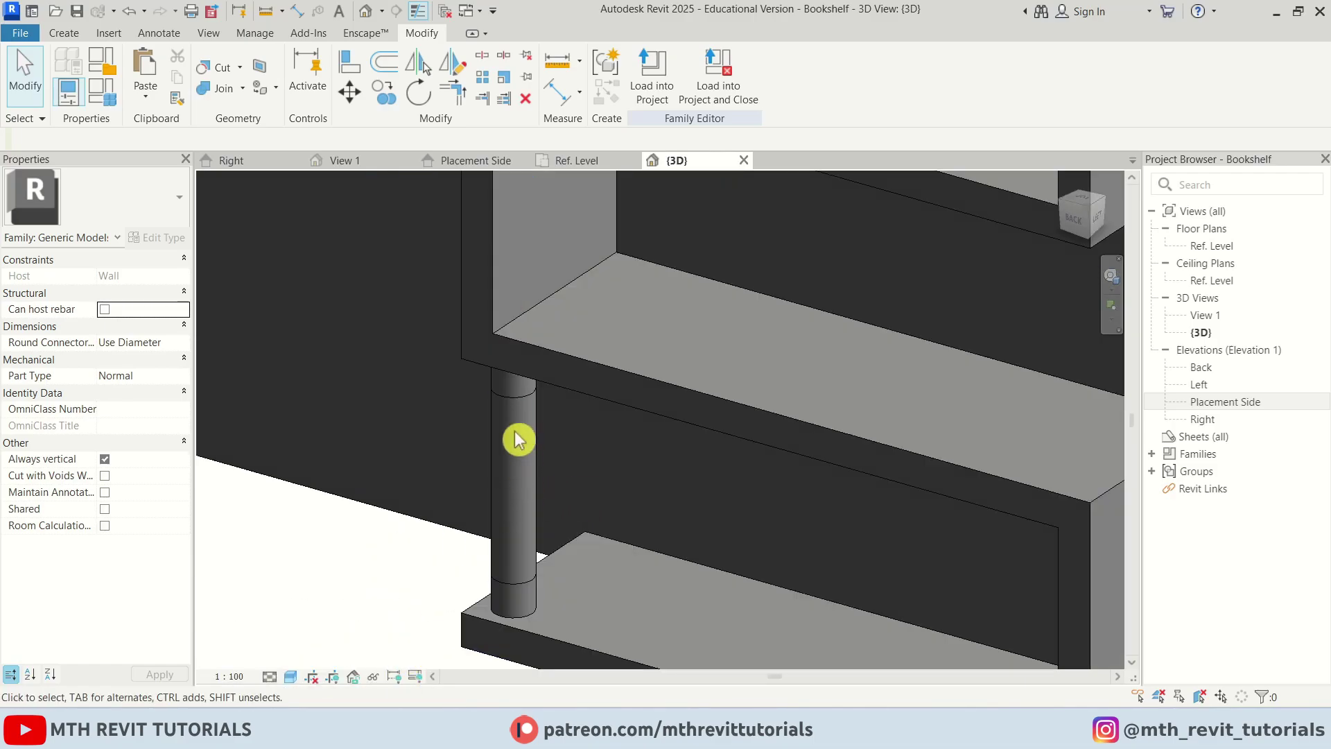
- In the Placement Side elevation, select the three stacked tube extrusions in the lowest compartment and dissociate them from the Ref. Level work plane
{"action": "left_click", "coordinate": [484, 161]}
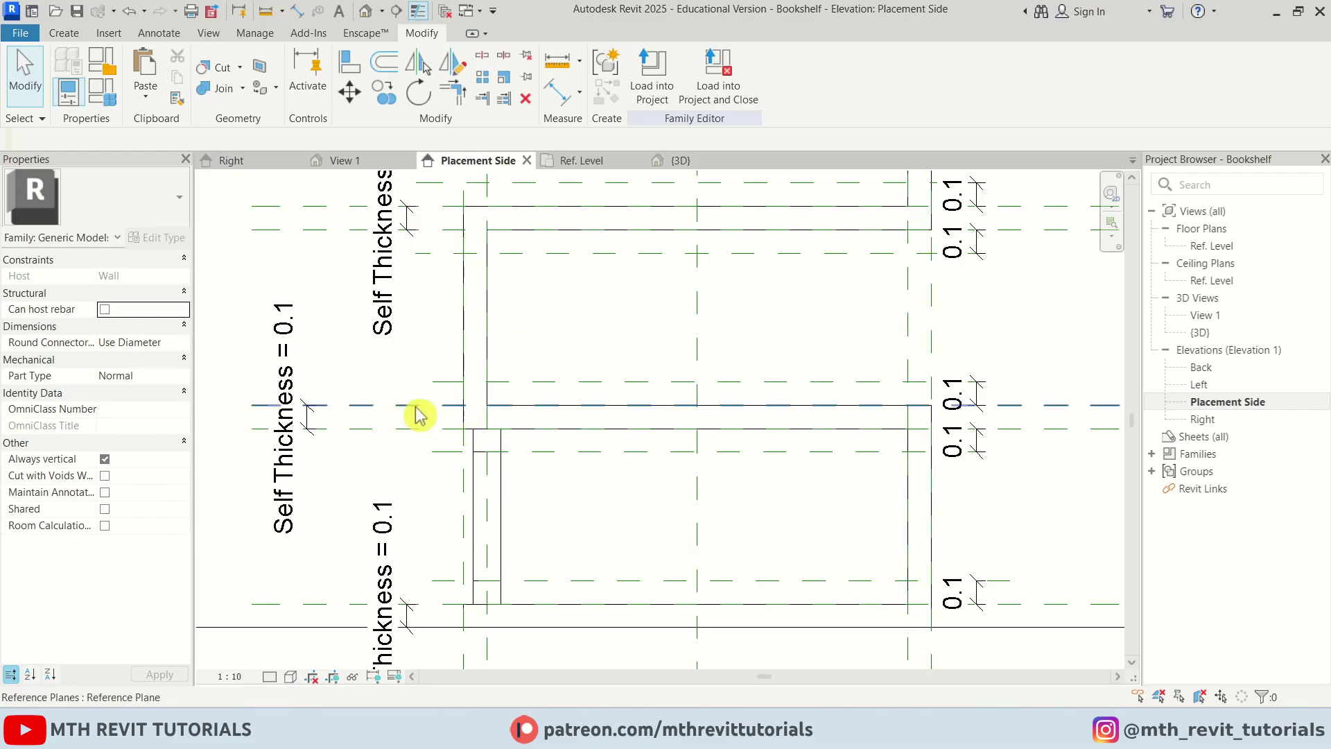
{"action": "left_click_drag", "start_coordinate": [405, 395], "coordinate": [582, 671]}
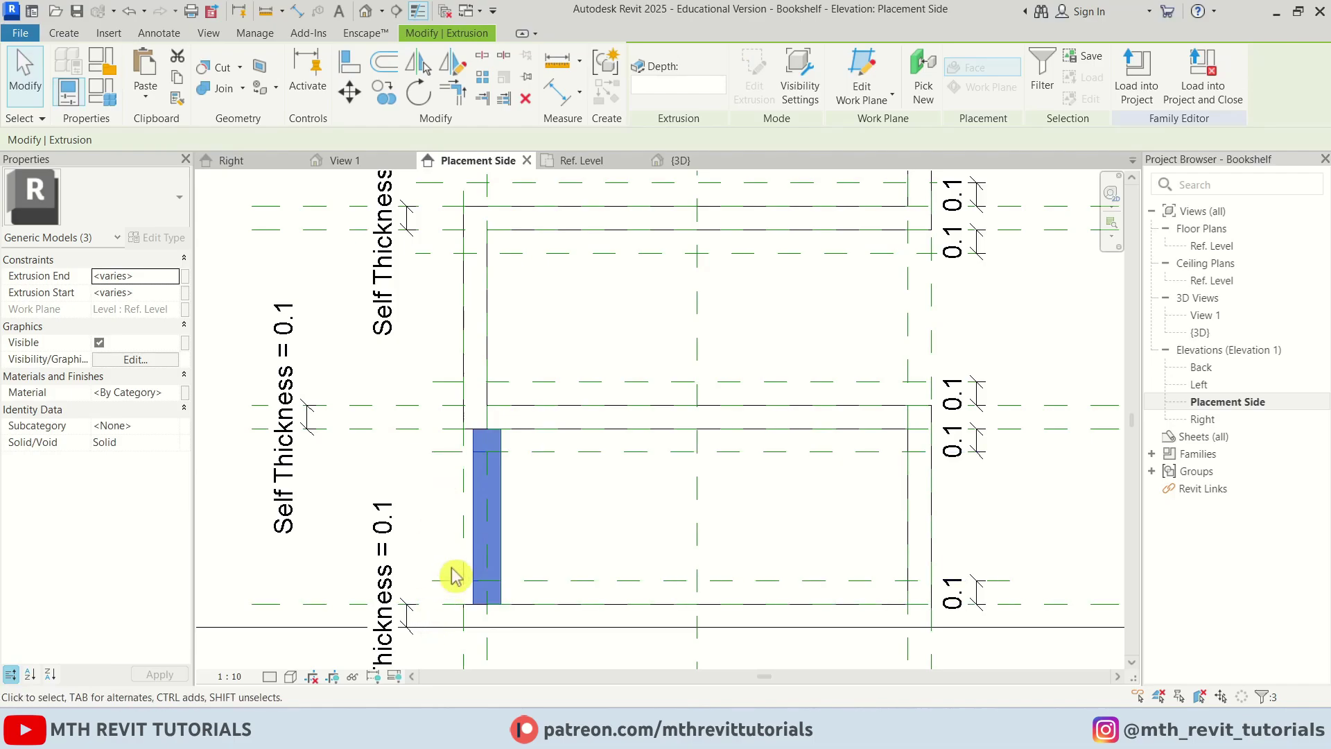
{"action": "scroll", "coordinate": [545, 512], "scroll_direction": "up", "scroll_amount": 2}
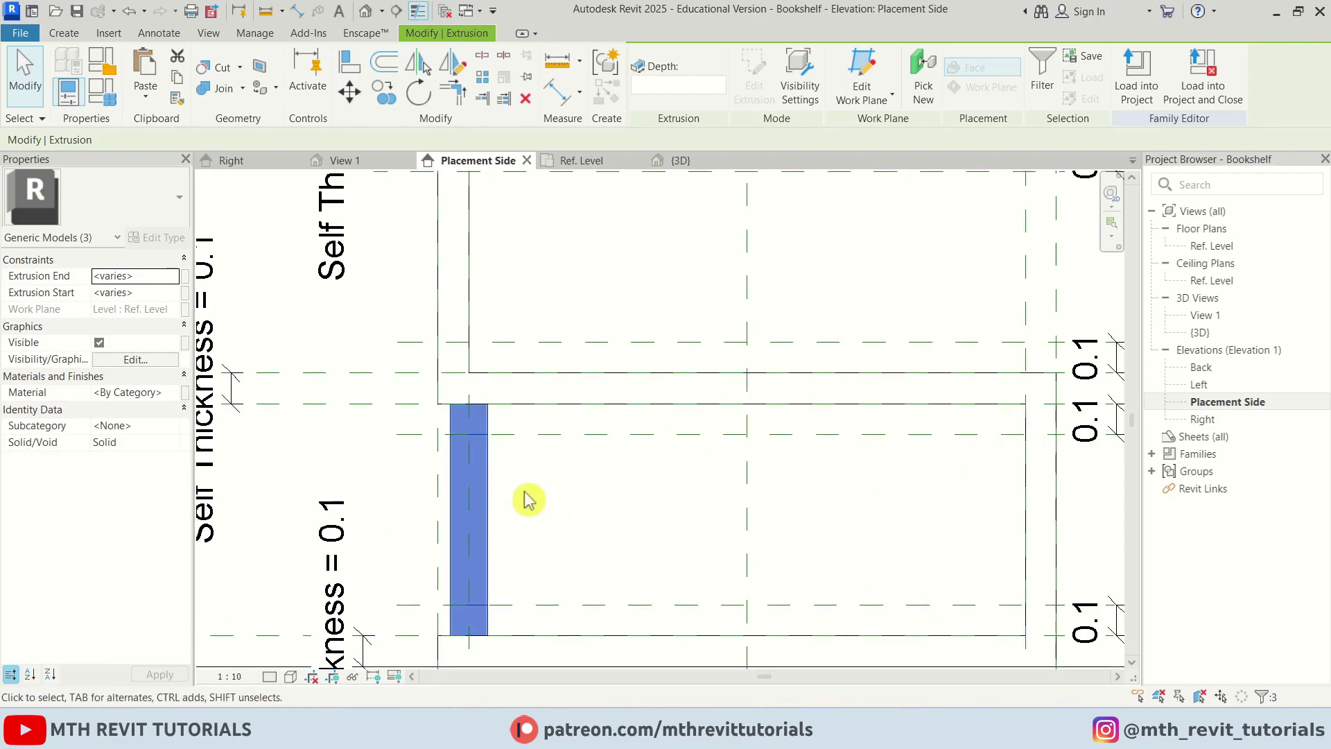
{"action": "scroll", "coordinate": [487, 528], "scroll_direction": "down", "scroll_amount": 1}
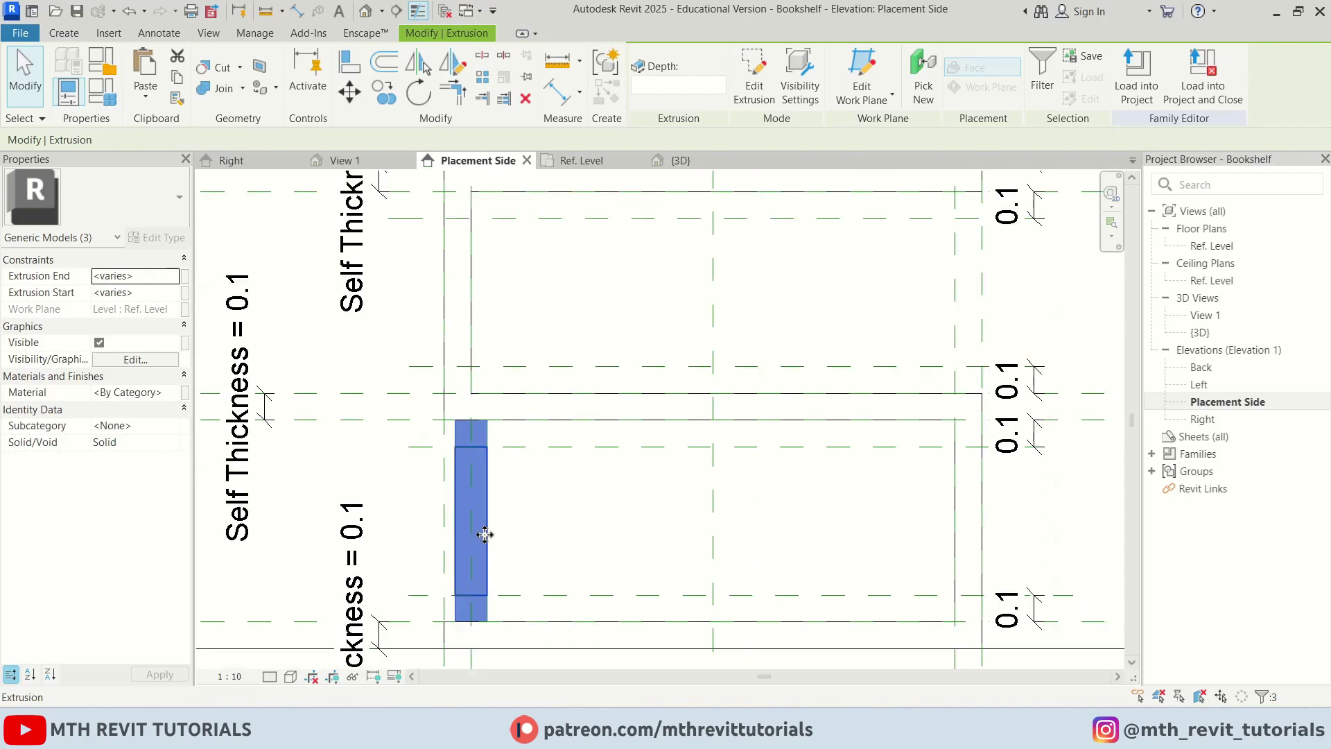
{"action": "scroll", "coordinate": [901, 325], "scroll_direction": "down", "scroll_amount": 1}
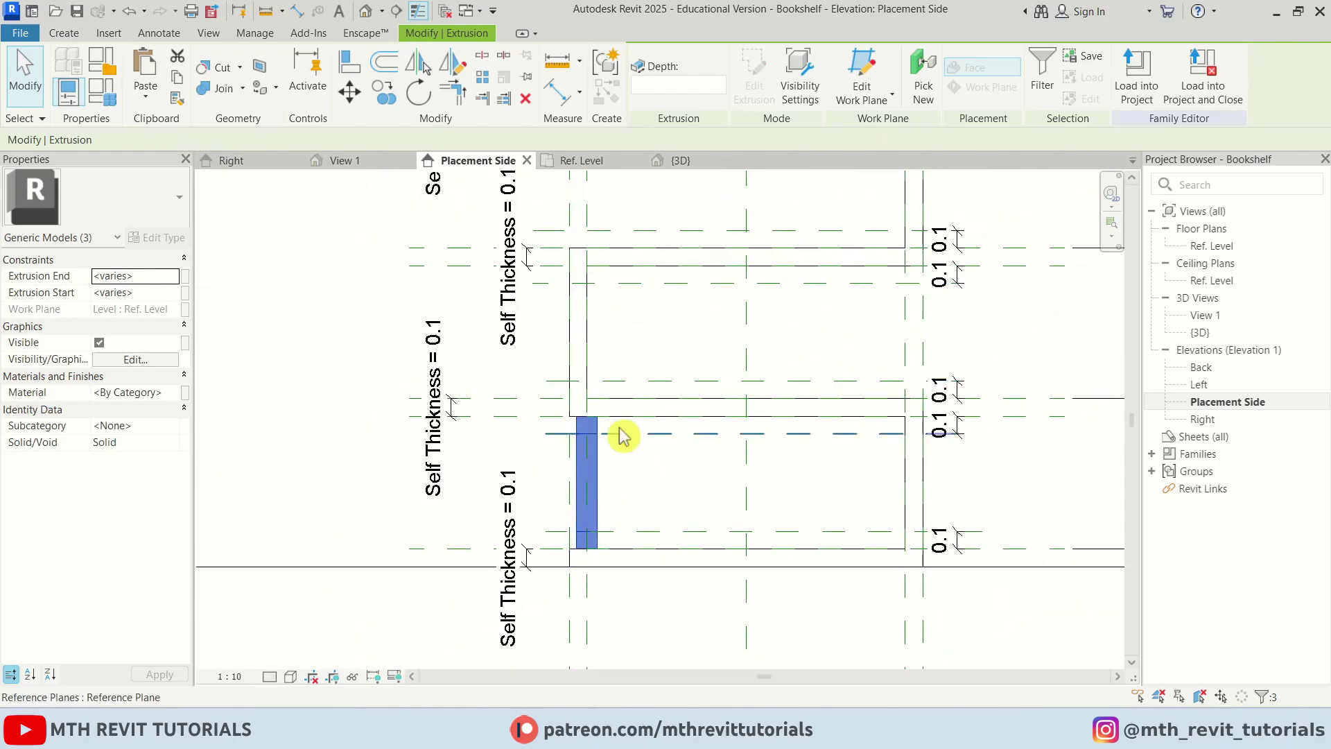
{"action": "left_click", "coordinate": [883, 104]}
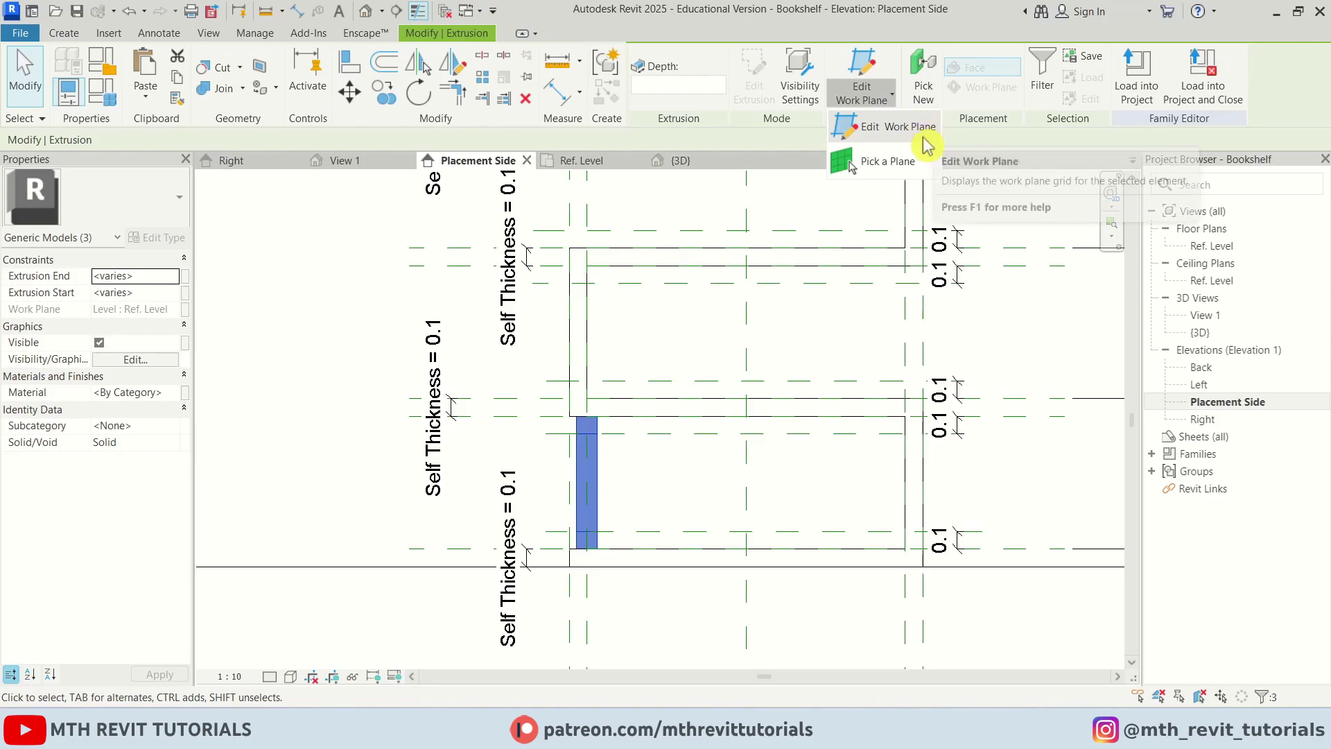
{"action": "left_click", "coordinate": [902, 127]}
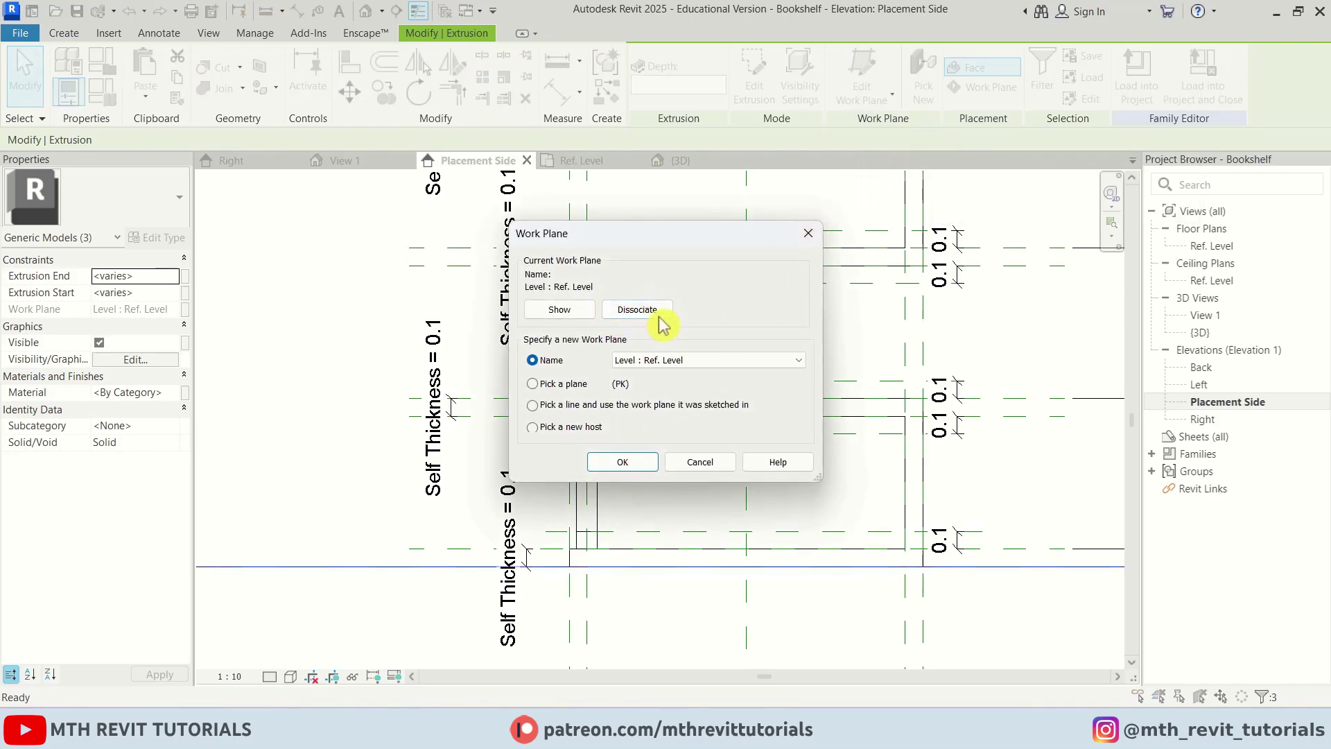
{"action": "left_click", "coordinate": [637, 310]}
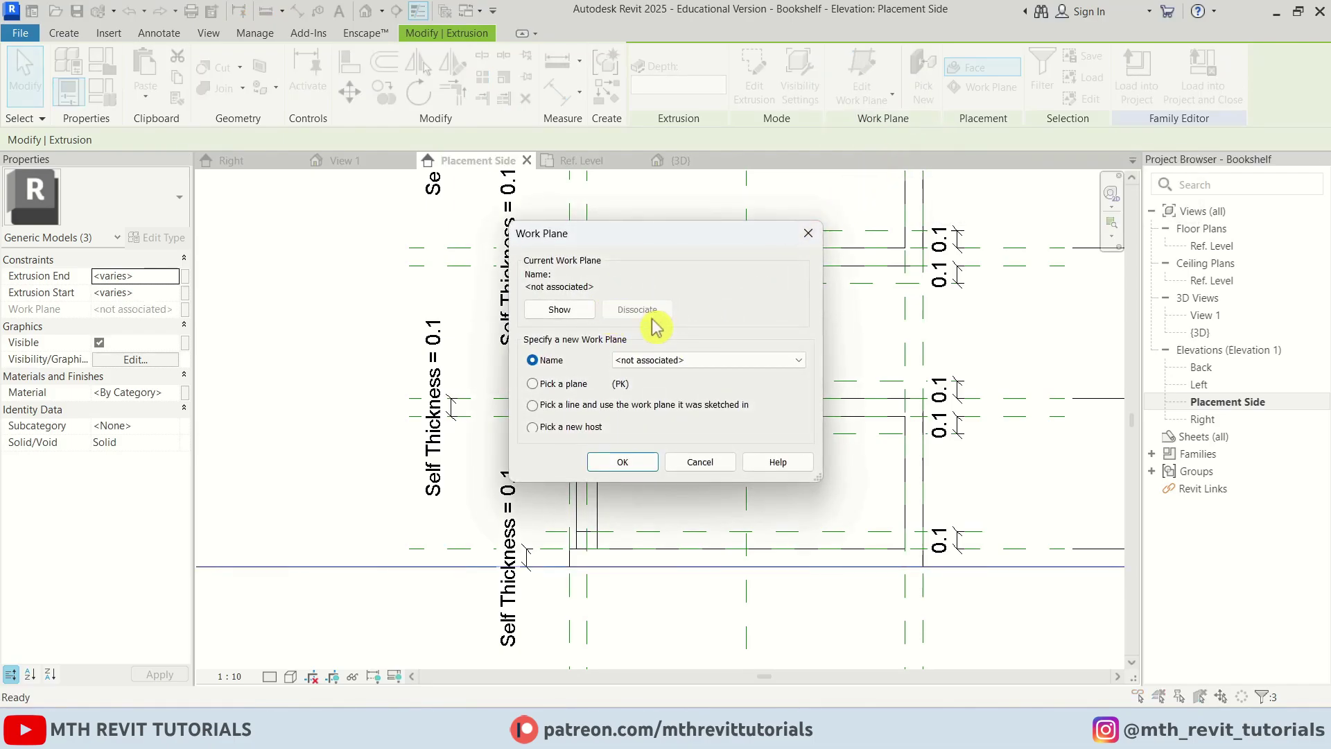
{"action": "left_click", "coordinate": [624, 463]}
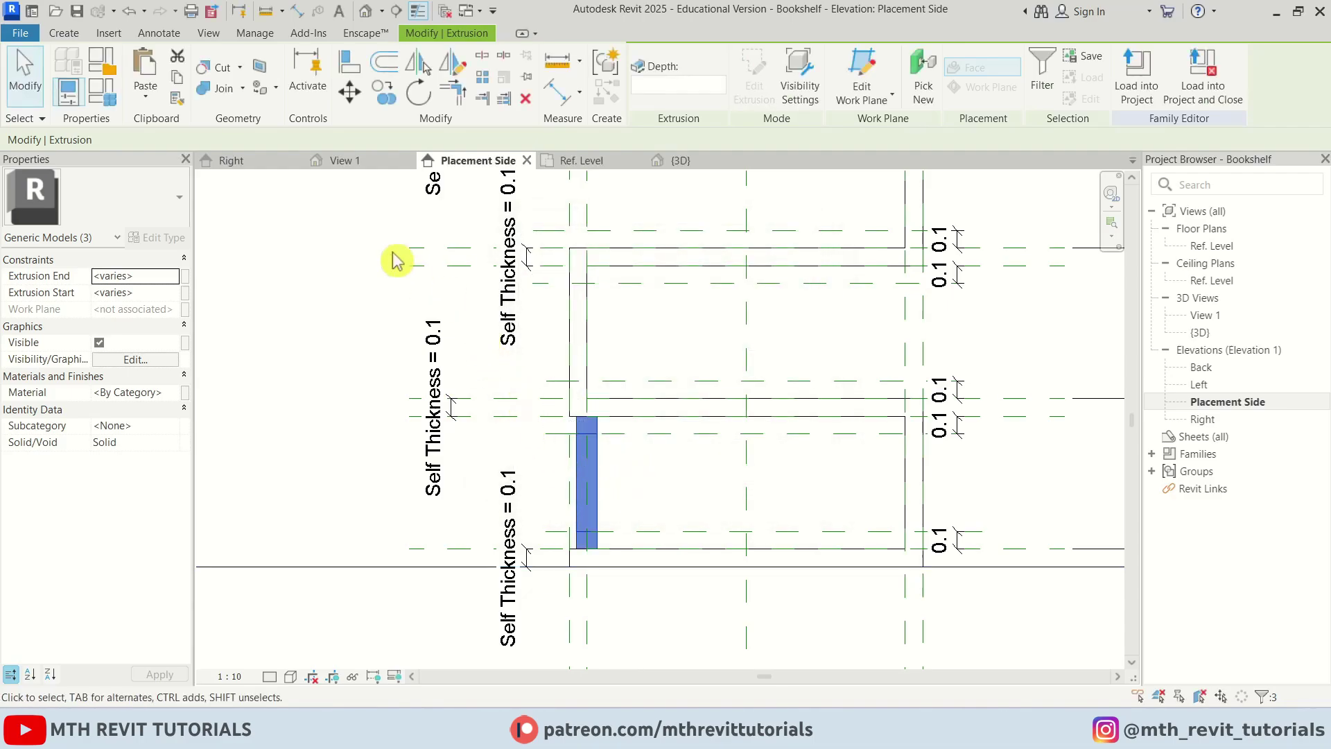
- Copy the three tube extrusions, with Multiple enabled, to the open right-hand end of the second compartment from the floor
{"action": "left_click", "coordinate": [383, 96]}
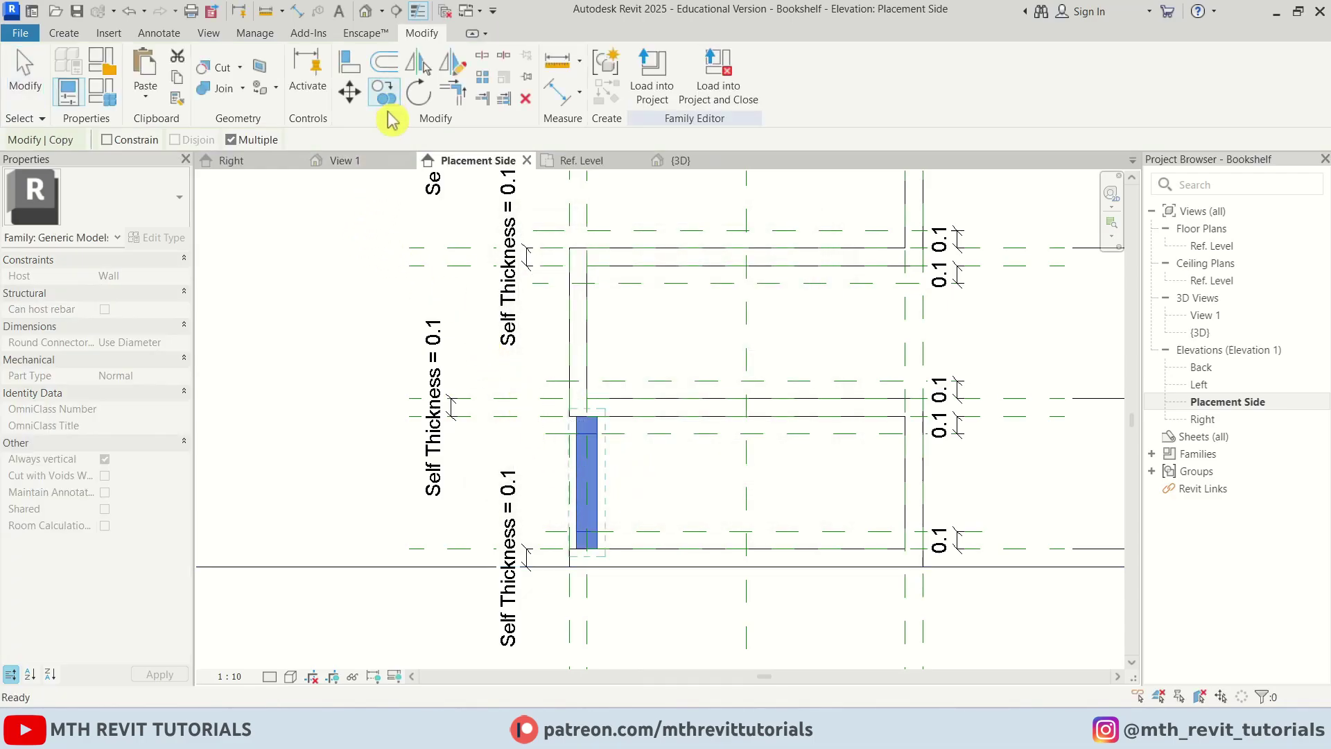
{"action": "scroll", "coordinate": [594, 553], "scroll_direction": "up", "scroll_amount": 2}
{"action": "left_click", "coordinate": [587, 542]}
{"action": "scroll", "coordinate": [694, 527], "scroll_direction": "down", "scroll_amount": 2}
{"action": "scroll", "coordinate": [743, 511], "scroll_direction": "up", "scroll_amount": 3}
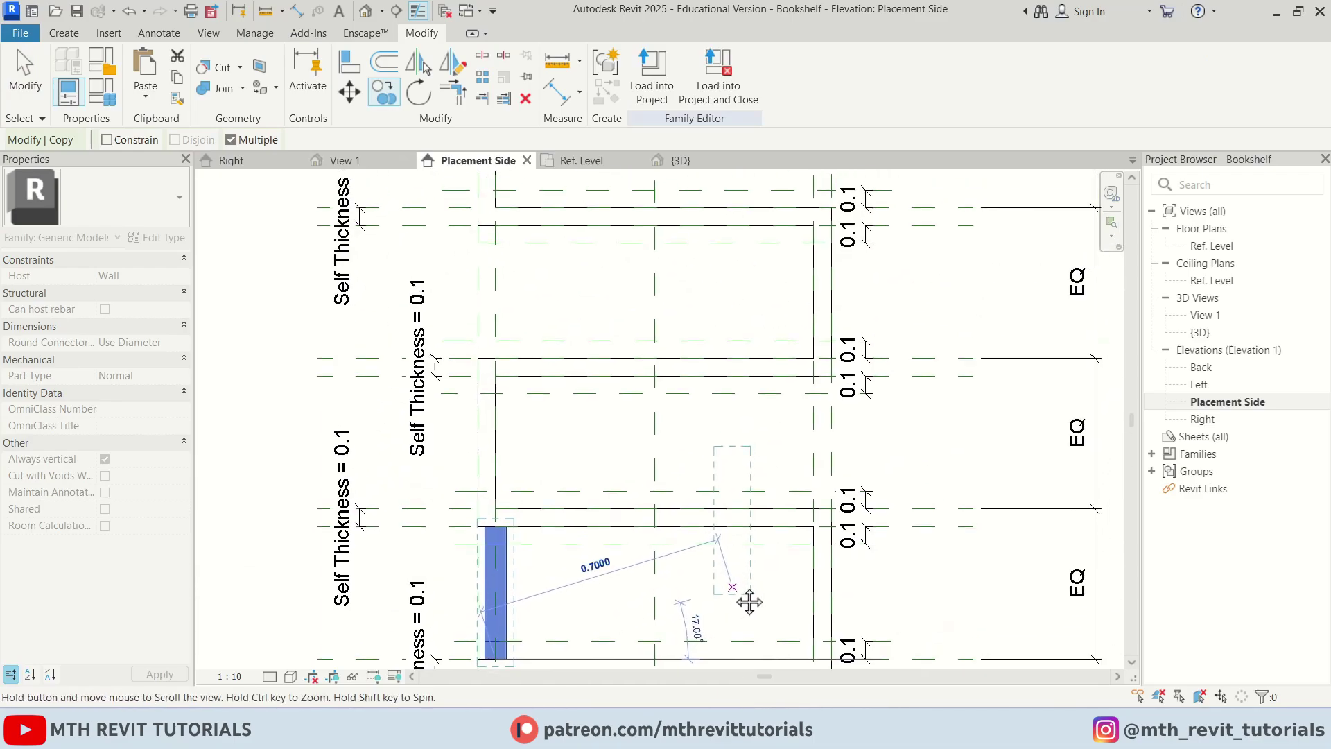
{"action": "left_click", "coordinate": [808, 504]}
- Place further copies of the tube set at the third compartment's left end and the top compartment's right end, then finish copying
{"action": "scroll", "coordinate": [797, 451], "scroll_direction": "down", "scroll_amount": 3}
{"action": "scroll", "coordinate": [658, 600], "scroll_direction": "up", "scroll_amount": 1}
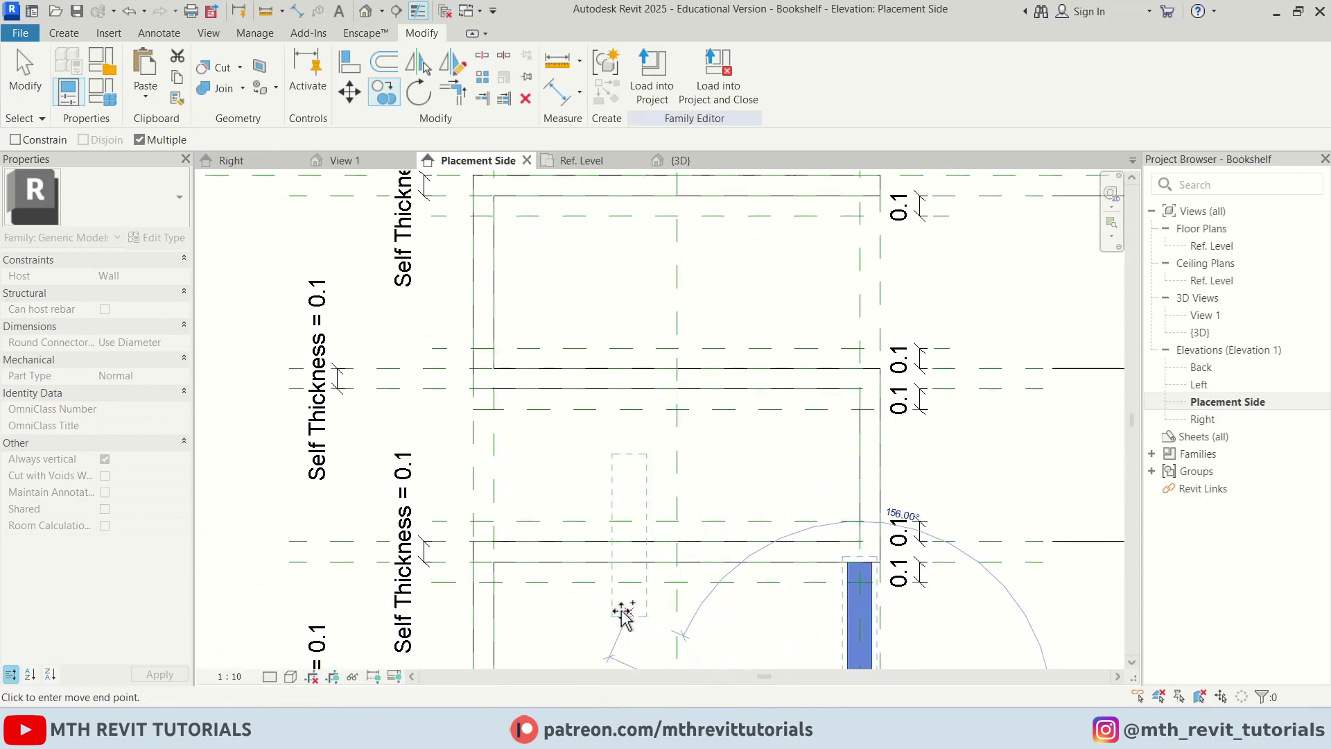
{"action": "scroll", "coordinate": [496, 544], "scroll_direction": "up", "scroll_amount": 1}
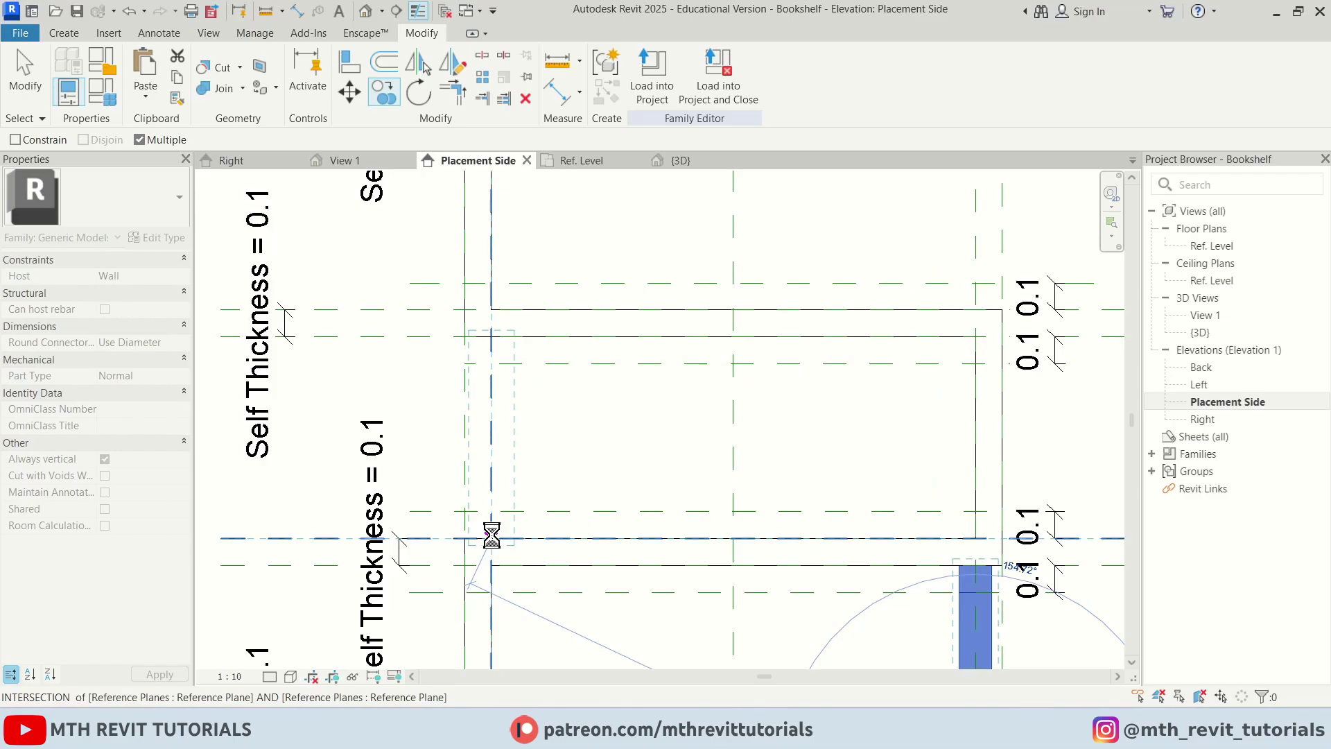
{"action": "left_click", "coordinate": [492, 537]}
{"action": "scroll", "coordinate": [491, 546], "scroll_direction": "down", "scroll_amount": 4}
{"action": "middle_click_drag", "start_coordinate": [672, 476], "coordinate": [634, 551]}
{"action": "scroll", "coordinate": [732, 489], "scroll_direction": "up", "scroll_amount": 3}
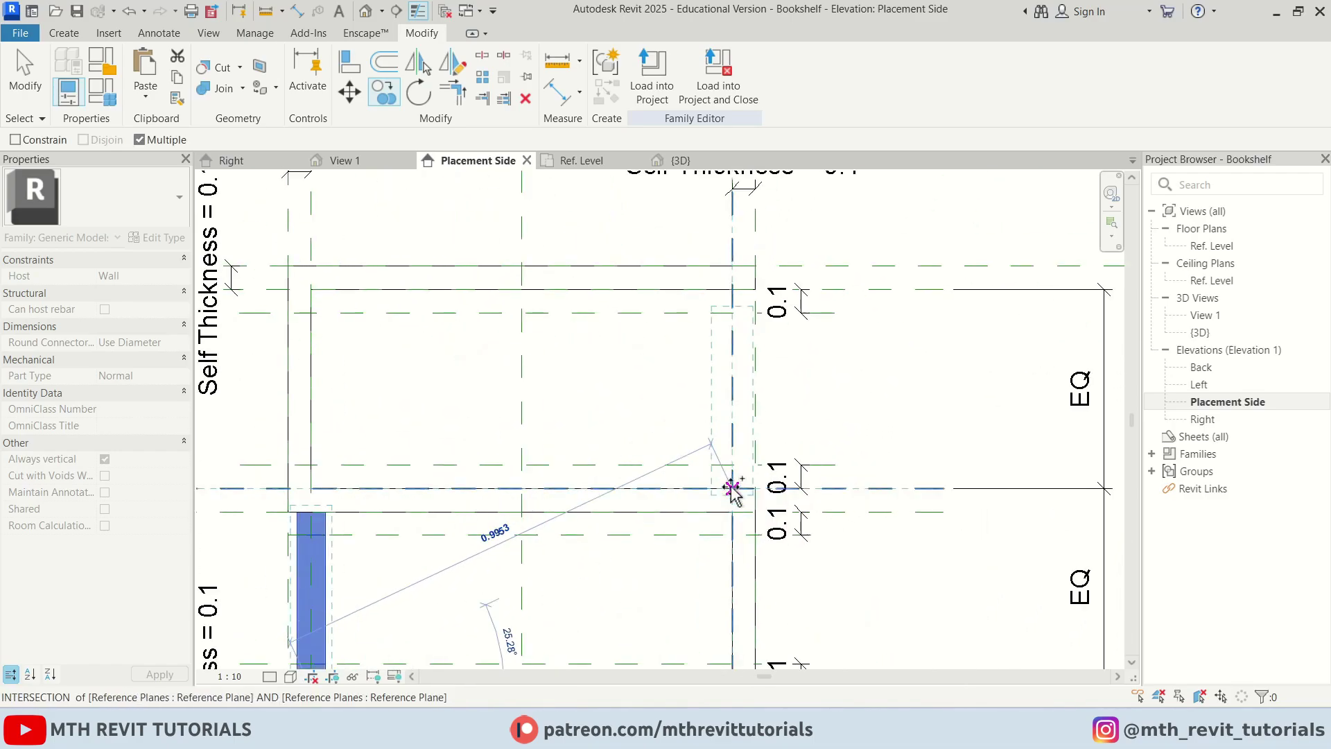
{"action": "scroll", "coordinate": [735, 489], "scroll_direction": "down", "scroll_amount": 1}
{"action": "middle_click_drag", "start_coordinate": [735, 490], "coordinate": [888, 373]}
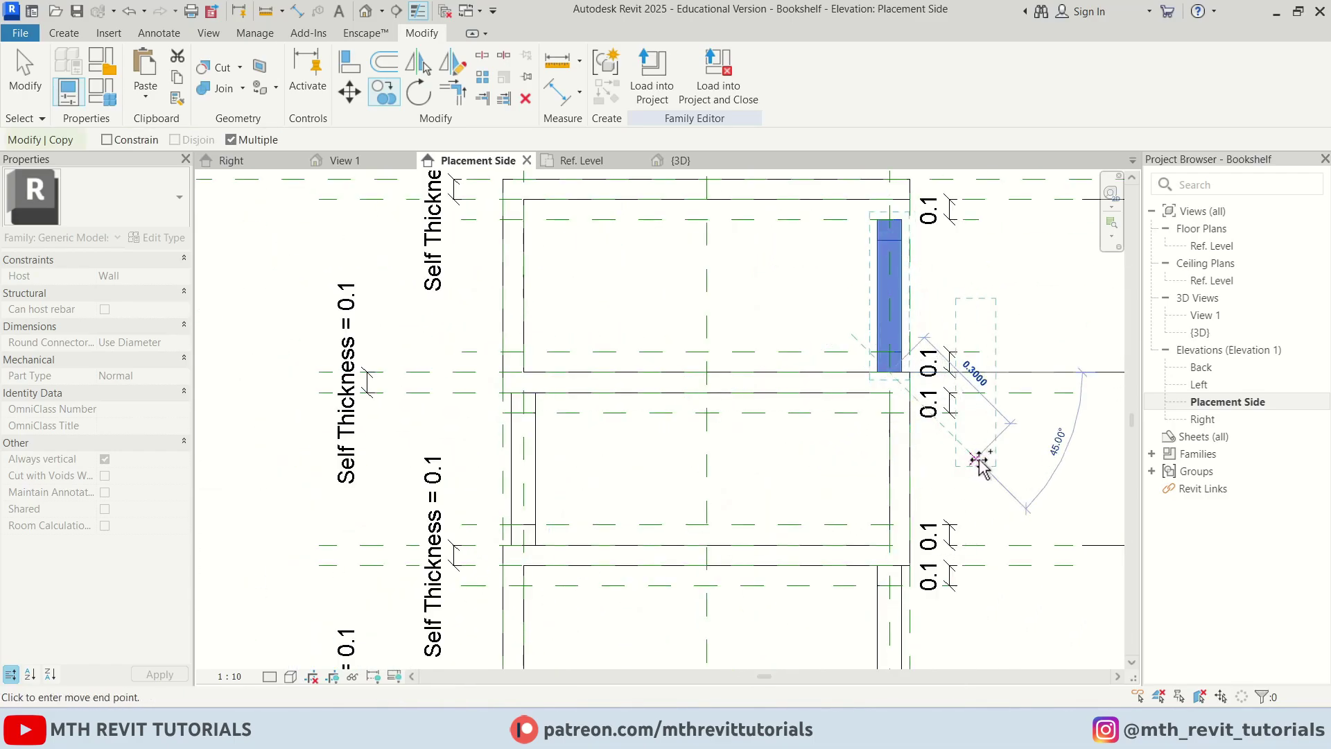
{"action": "key", "text": "Escape"}
{"action": "key", "text": "Escape"}
- In the top compartment, fit the upper tube piece between the shelf's underside and the reference plane below it, with the middle piece reaching that plane
{"action": "scroll", "coordinate": [817, 371], "scroll_direction": "up", "scroll_amount": 3}
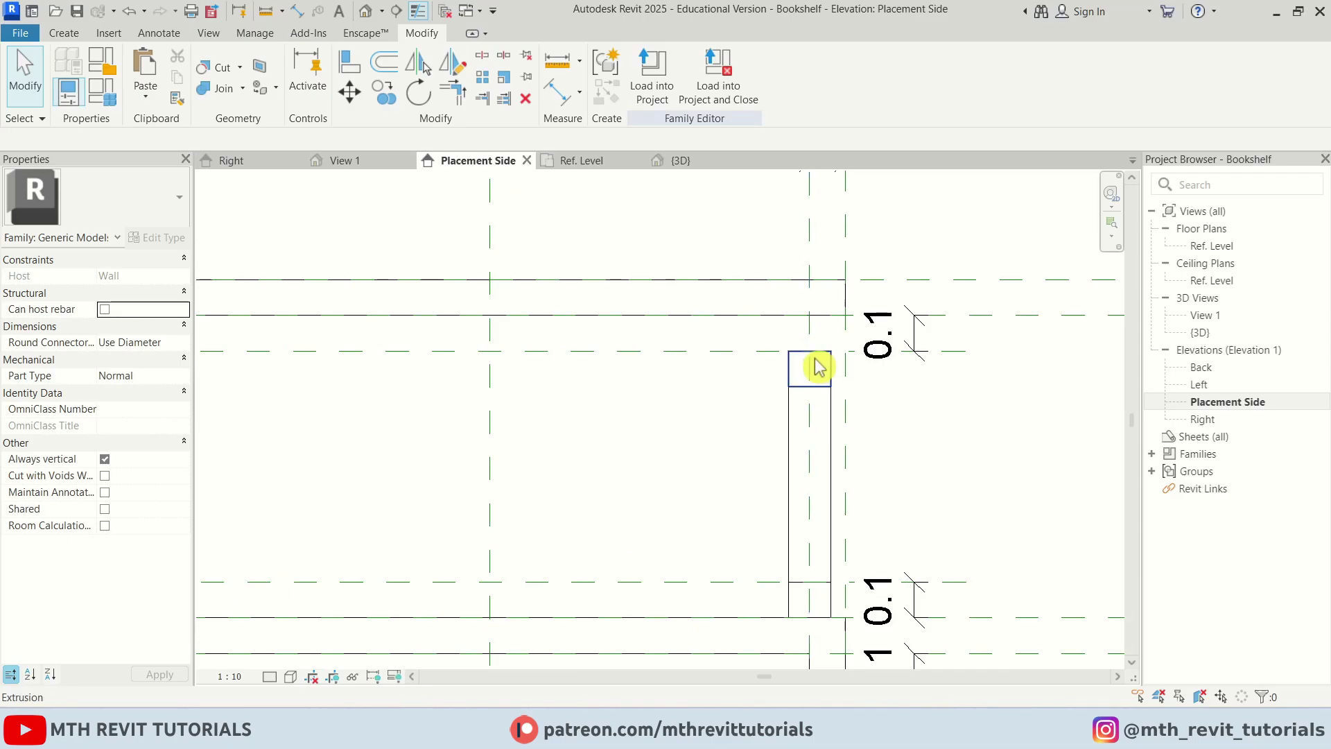
{"action": "left_click", "coordinate": [819, 368]}
{"action": "left_click_drag", "start_coordinate": [809, 348], "coordinate": [820, 318]}
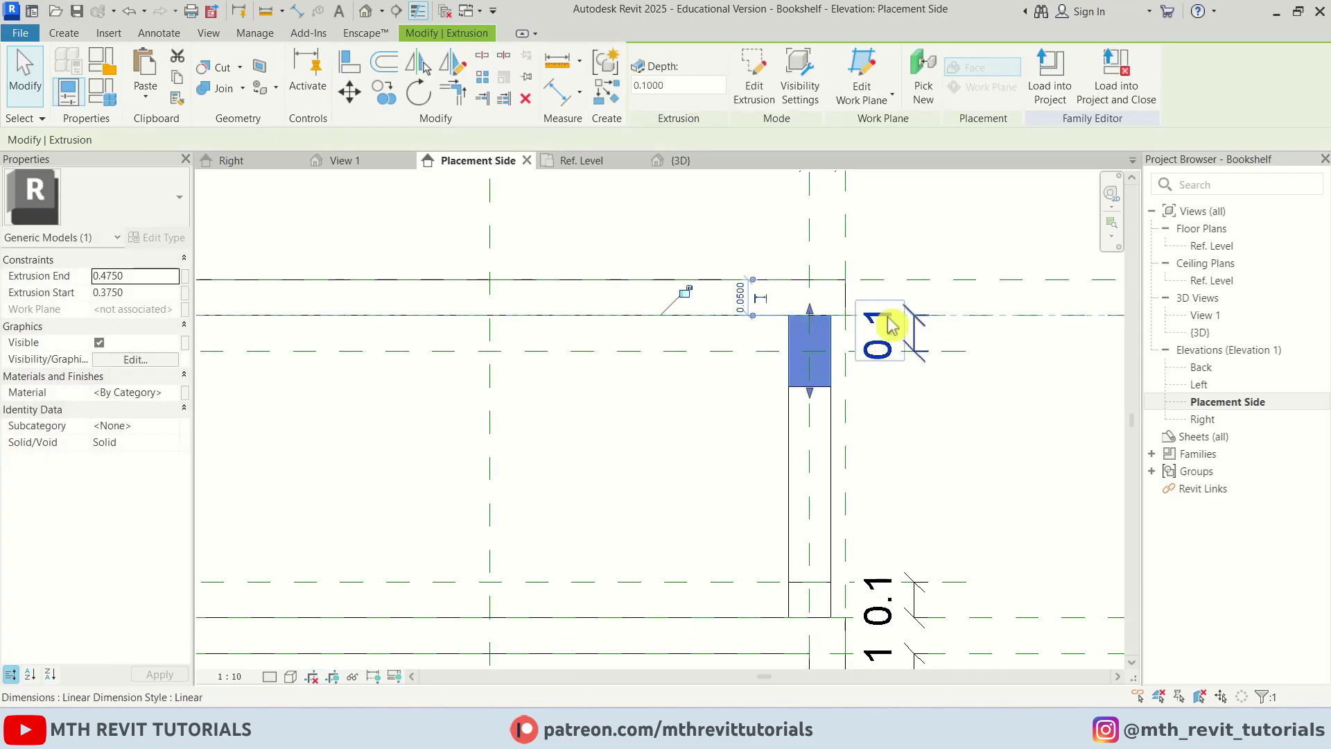
{"action": "left_click_drag", "start_coordinate": [811, 398], "coordinate": [808, 351]}
{"action": "left_click", "coordinate": [831, 390]}
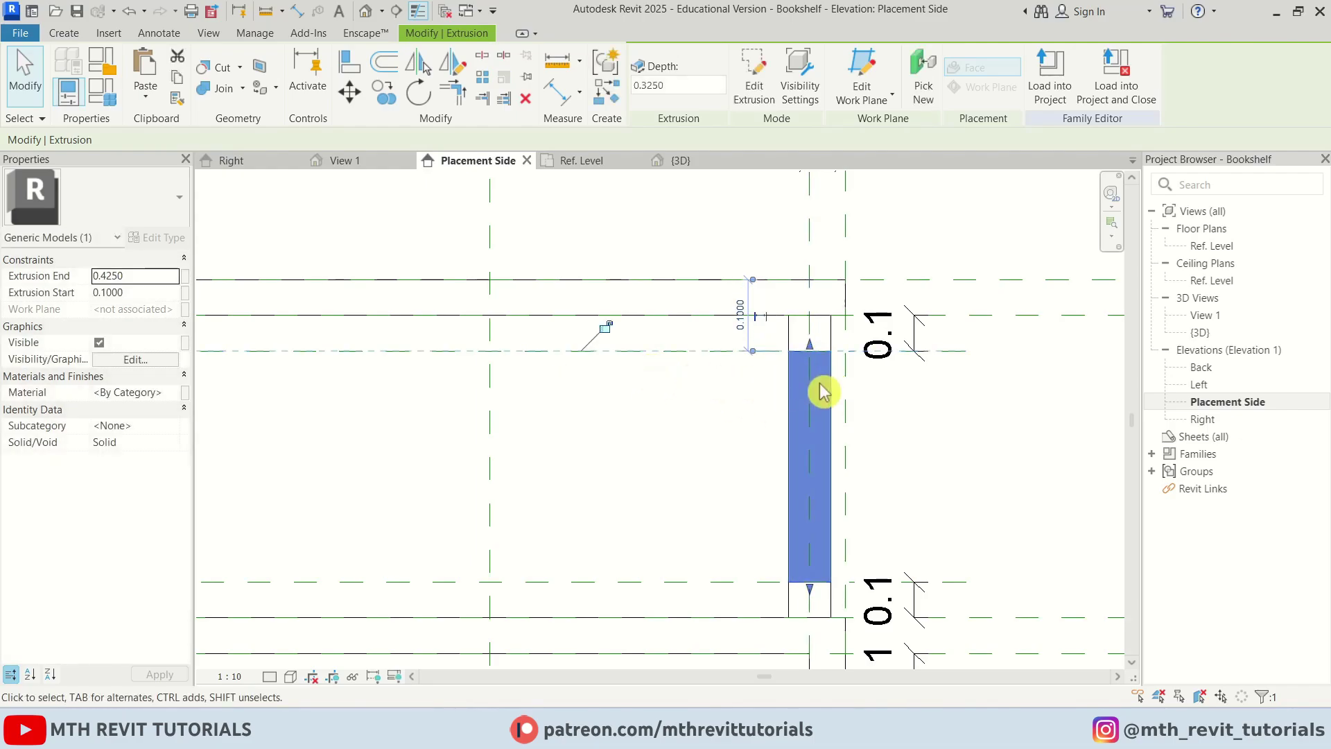
- Lock the upper end of the top compartment's bottom tube piece to the reference plane just above the shelf
{"action": "left_click", "coordinate": [817, 604]}
{"action": "left_click_drag", "start_coordinate": [810, 579], "coordinate": [819, 584]}
{"action": "left_click", "coordinate": [605, 558]}
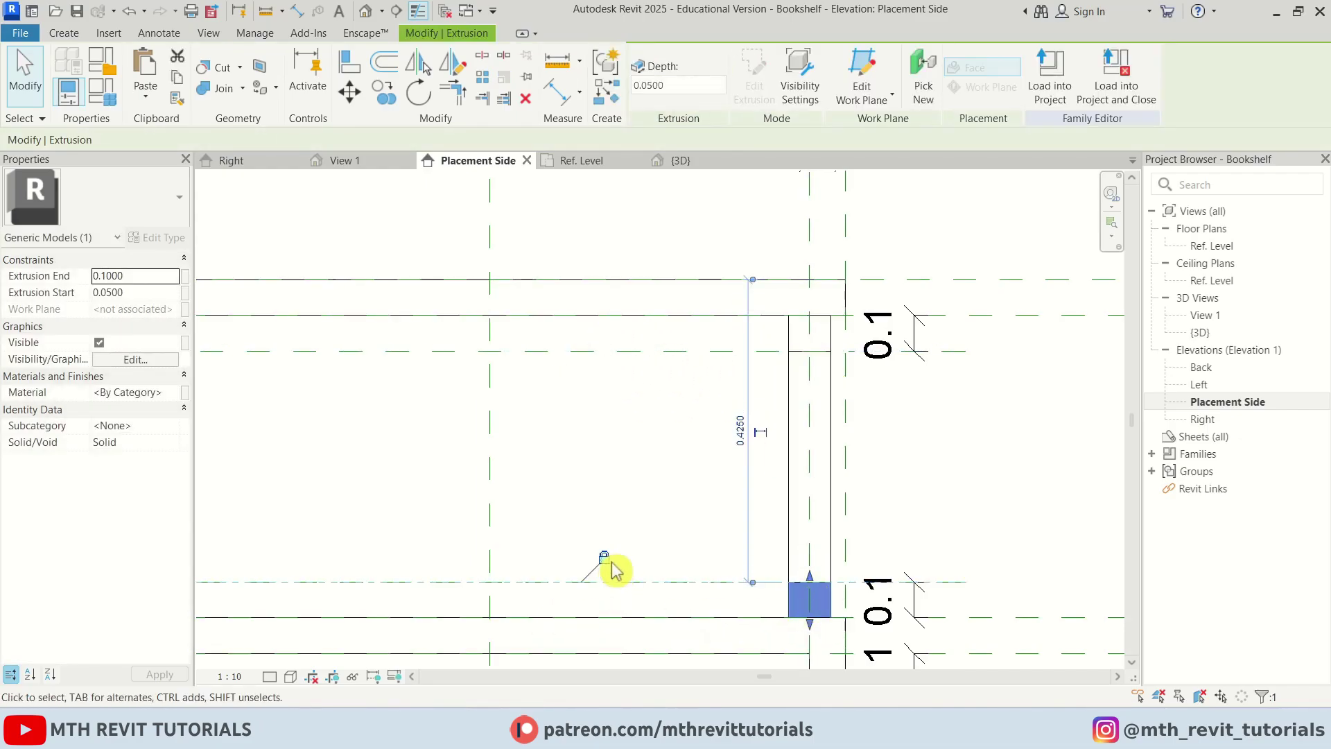
{"action": "left_click", "coordinate": [776, 529]}
- Lock the third compartment's upper tube piece to the shelf's underside and the reference plane below it
{"action": "scroll", "coordinate": [762, 410], "scroll_direction": "down", "scroll_amount": 4}
{"action": "scroll", "coordinate": [740, 541], "scroll_direction": "up", "scroll_amount": 2}
{"action": "scroll", "coordinate": [470, 546], "scroll_direction": "up", "scroll_amount": 3}
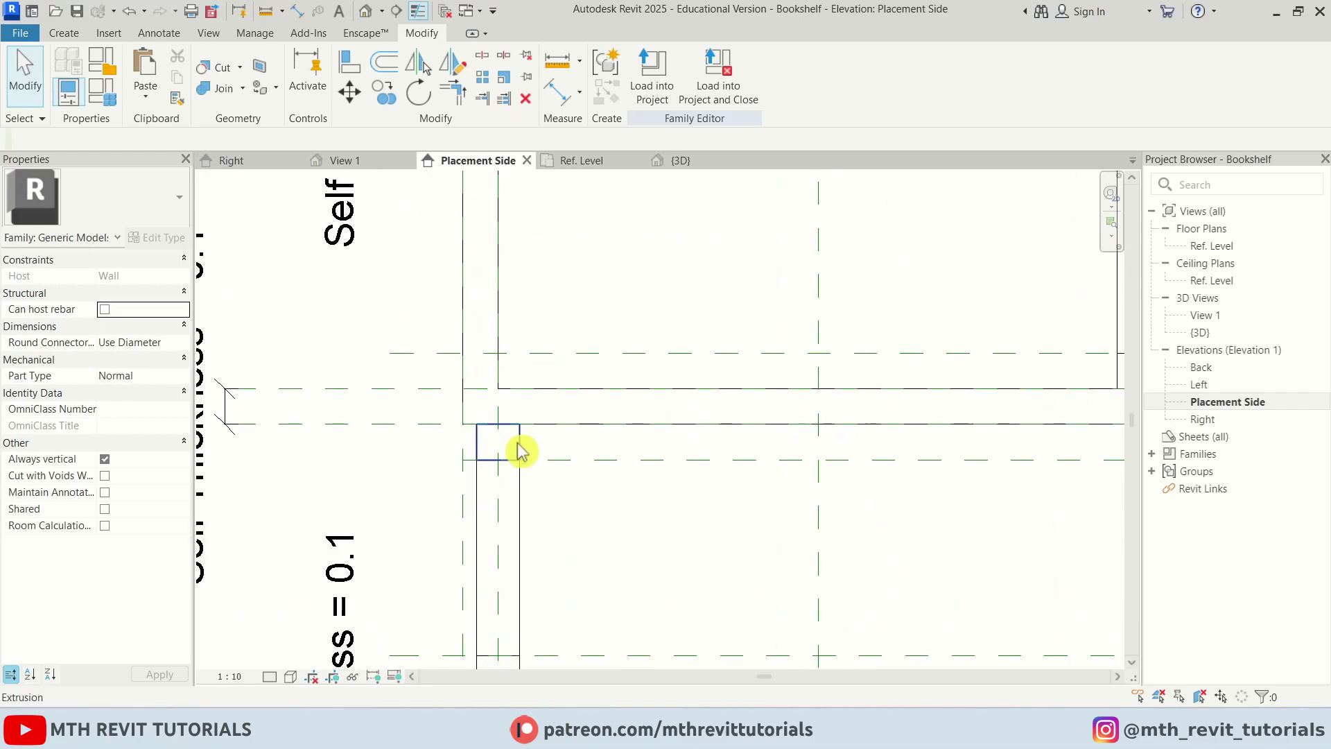
{"action": "left_click", "coordinate": [502, 447]}
{"action": "left_click", "coordinate": [766, 481]}
{"action": "left_click", "coordinate": [700, 493]}
{"action": "scroll", "coordinate": [622, 477], "scroll_direction": "down", "scroll_amount": 3}
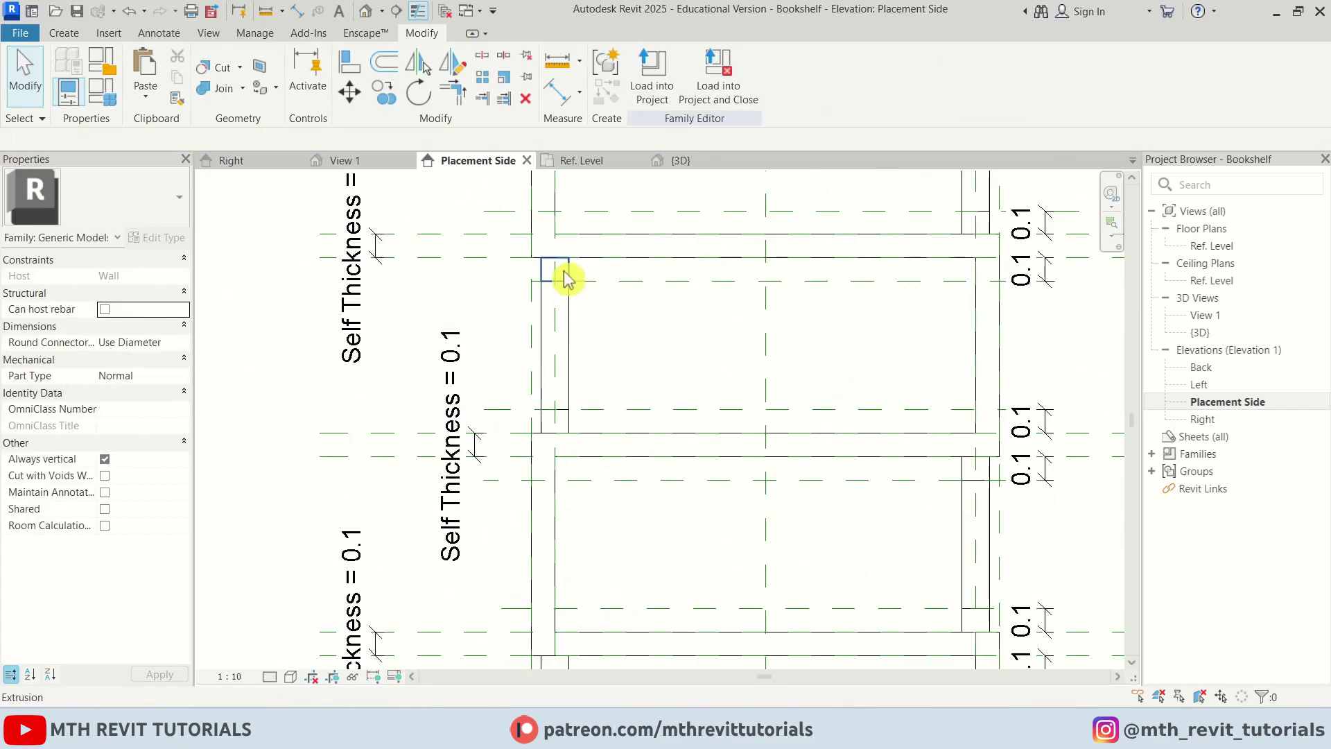
{"action": "scroll", "coordinate": [580, 265], "scroll_direction": "up", "scroll_amount": 2}
{"action": "left_click", "coordinate": [570, 270]}
{"action": "left_click_drag", "start_coordinate": [551, 247], "coordinate": [559, 286]}
{"action": "left_click", "coordinate": [685, 228]}
{"action": "left_click", "coordinate": [794, 311]}
- Lock the third compartment's middle tube piece to its upper reference plane and its bottom piece between the shelf top and the plane above it
{"action": "left_click", "coordinate": [571, 409]}
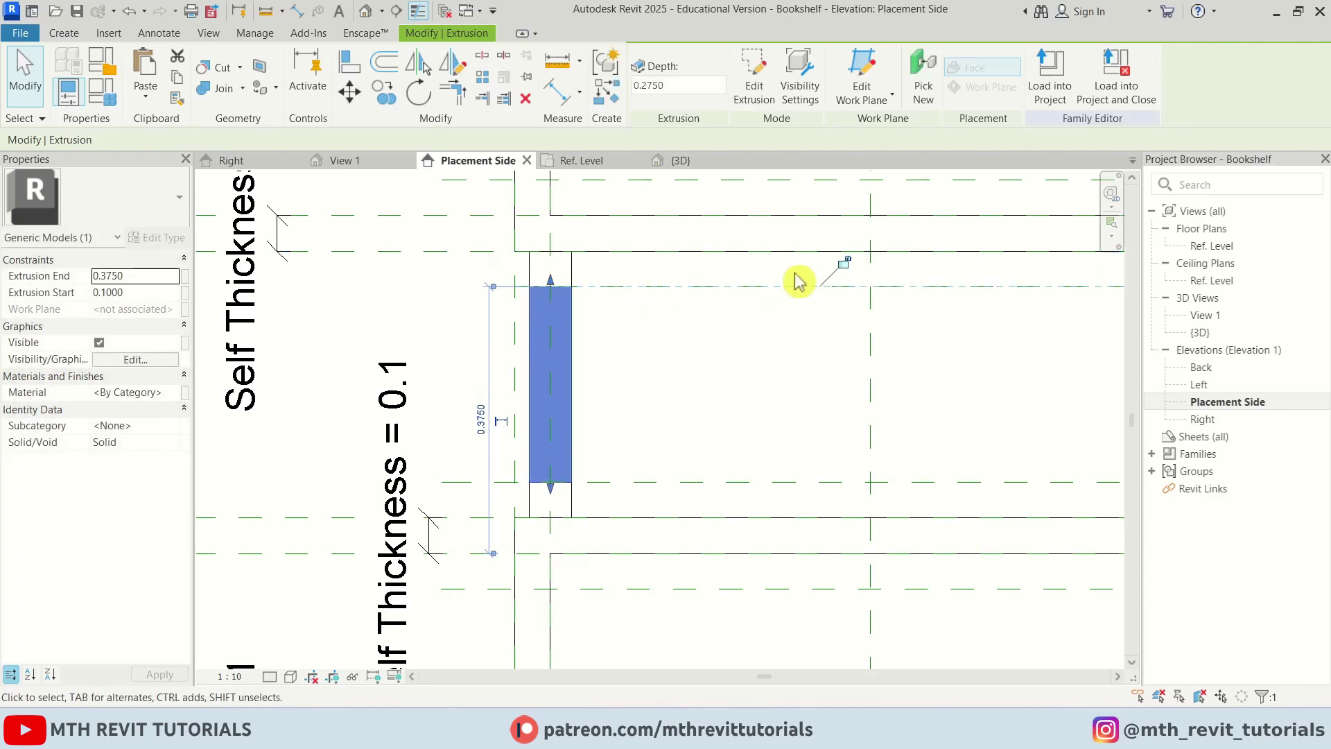
{"action": "left_click", "coordinate": [546, 494]}
{"action": "scroll", "coordinate": [546, 492], "scroll_direction": "up", "scroll_amount": 1}
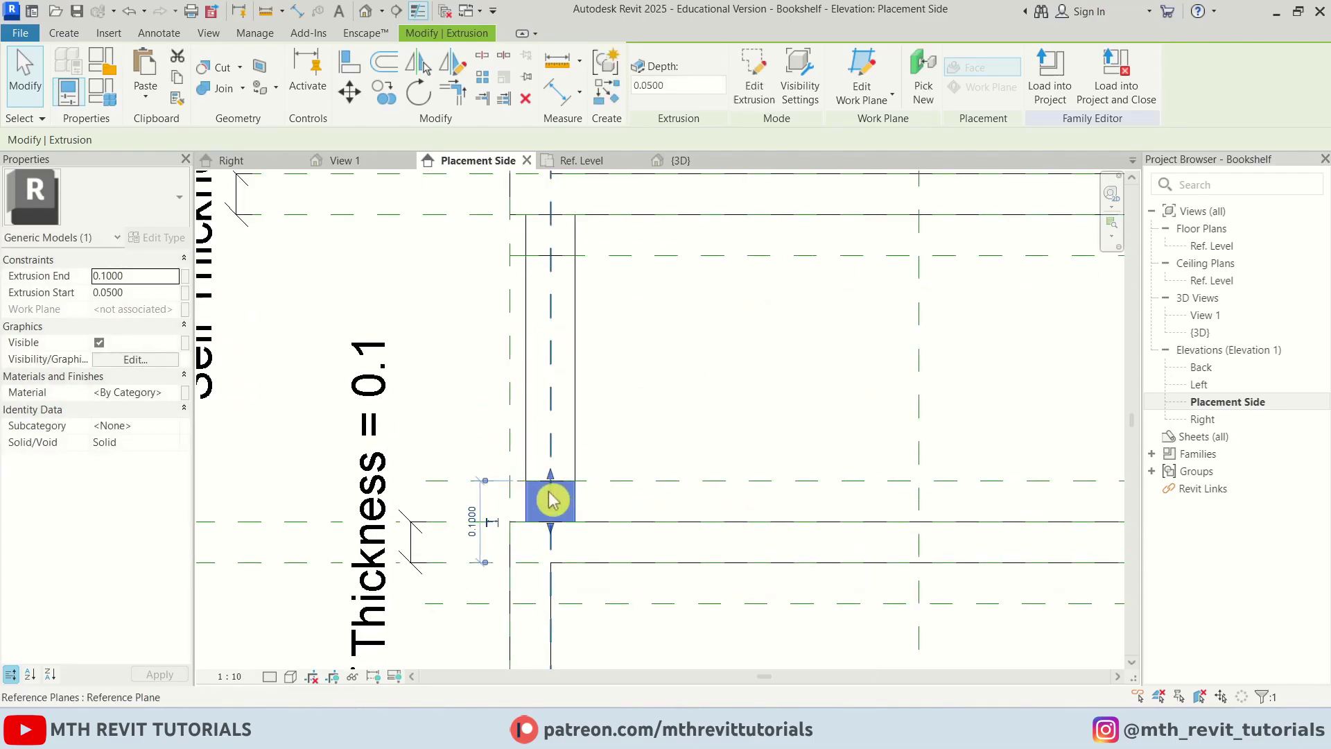
{"action": "left_click", "coordinate": [802, 457]}
{"action": "left_click_drag", "start_coordinate": [552, 529], "coordinate": [554, 524]}
{"action": "left_click", "coordinate": [638, 544]}
{"action": "scroll", "coordinate": [562, 477], "scroll_direction": "down", "scroll_amount": 3}
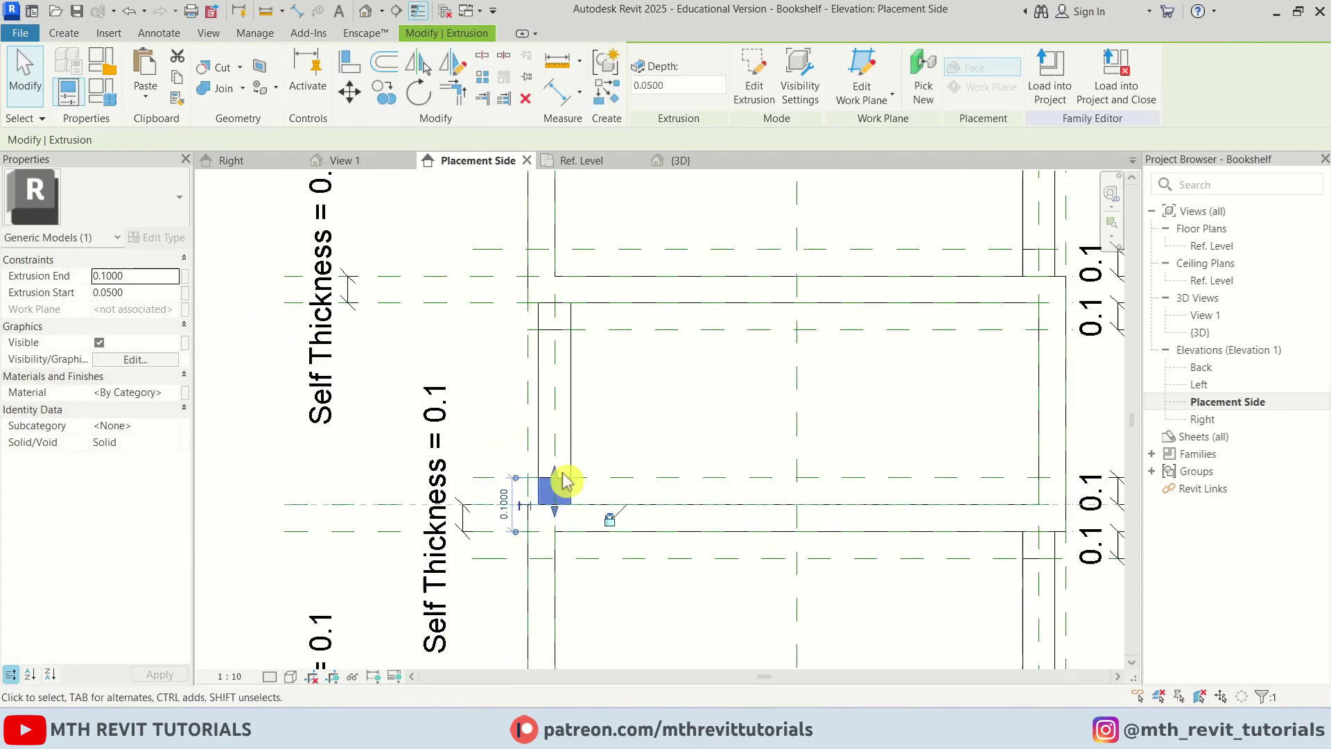
- Lock both ends of the second compartment's upper tube piece to the shelf's underside and the reference plane below it
{"action": "middle_click_drag", "start_coordinate": [563, 477], "coordinate": [340, 304]}
{"action": "scroll", "coordinate": [837, 410], "scroll_direction": "up", "scroll_amount": 1}
{"action": "left_click", "coordinate": [834, 381]}
{"action": "scroll", "coordinate": [833, 381], "scroll_direction": "up", "scroll_amount": 1}
{"action": "left_click_drag", "start_coordinate": [809, 339], "coordinate": [812, 346]}
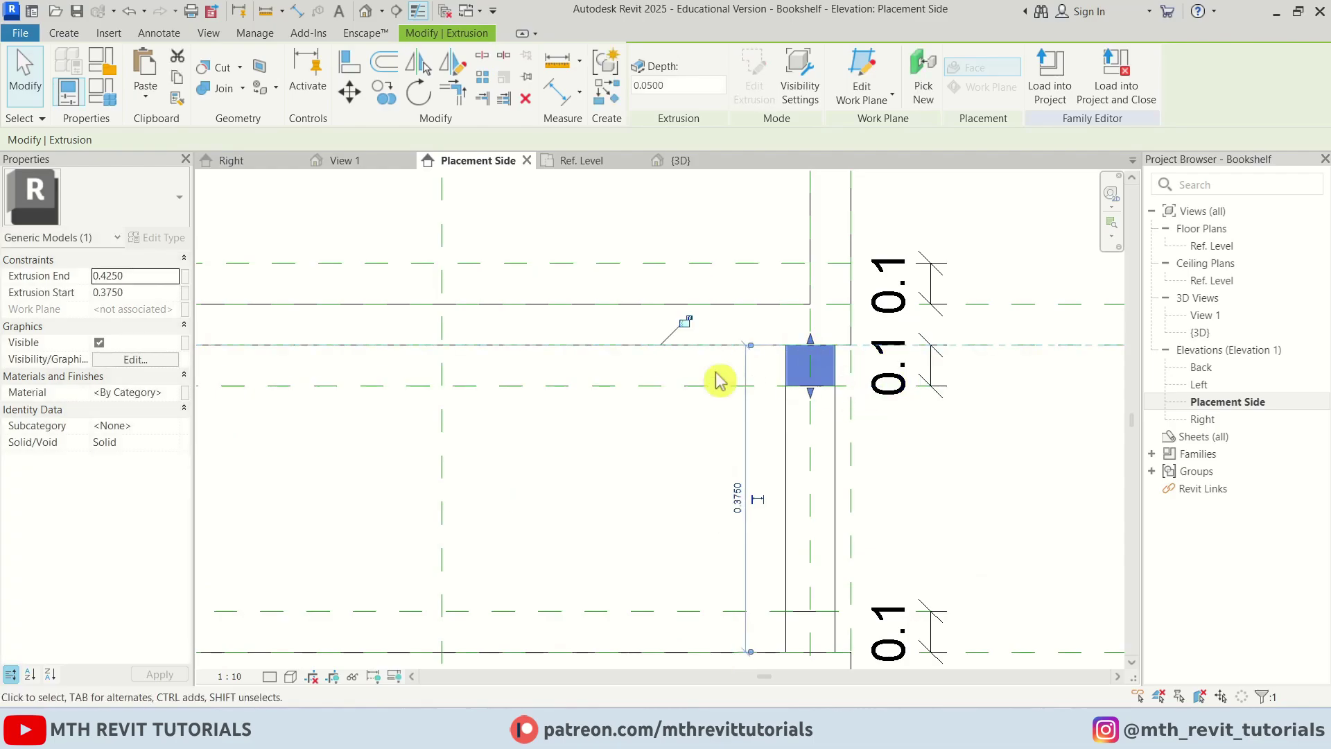
{"action": "left_click_drag", "start_coordinate": [812, 393], "coordinate": [813, 383]}
{"action": "left_click", "coordinate": [540, 410]}
- Lock both ends of the second compartment's middle tube piece to the two inner reference planes
{"action": "left_click", "coordinate": [833, 439]}
{"action": "scroll", "coordinate": [811, 392], "scroll_direction": "up", "scroll_amount": 1}
{"action": "left_click", "coordinate": [600, 364]}
{"action": "middle_click_drag", "start_coordinate": [770, 603], "coordinate": [721, 379]}
{"action": "left_click_drag", "start_coordinate": [760, 429], "coordinate": [760, 420]}
{"action": "scroll", "coordinate": [701, 538], "scroll_direction": "down", "scroll_amount": 1}
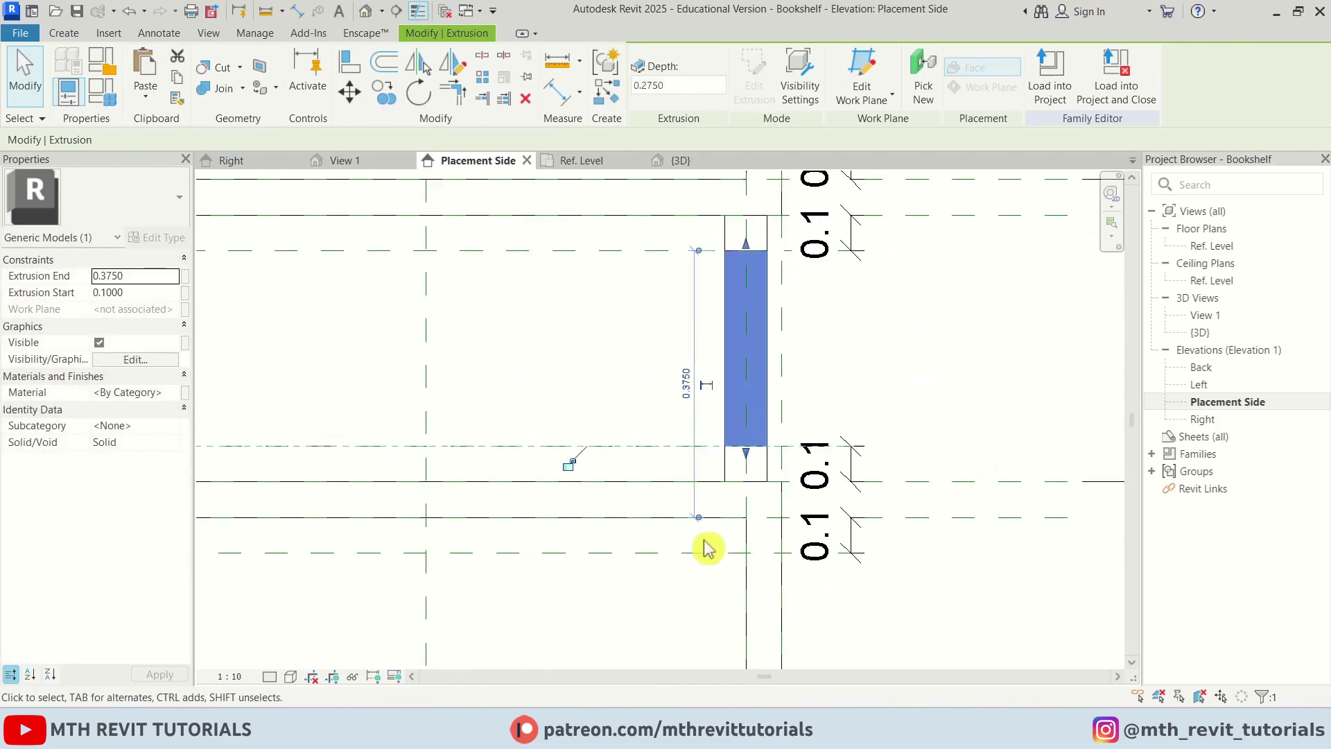
{"action": "left_click", "coordinate": [560, 471]}
- Lock the second compartment's bottom tube piece between the shelf top and the reference plane above it
{"action": "scroll", "coordinate": [714, 482], "scroll_direction": "up", "scroll_amount": 1}
{"action": "left_click", "coordinate": [744, 466]}
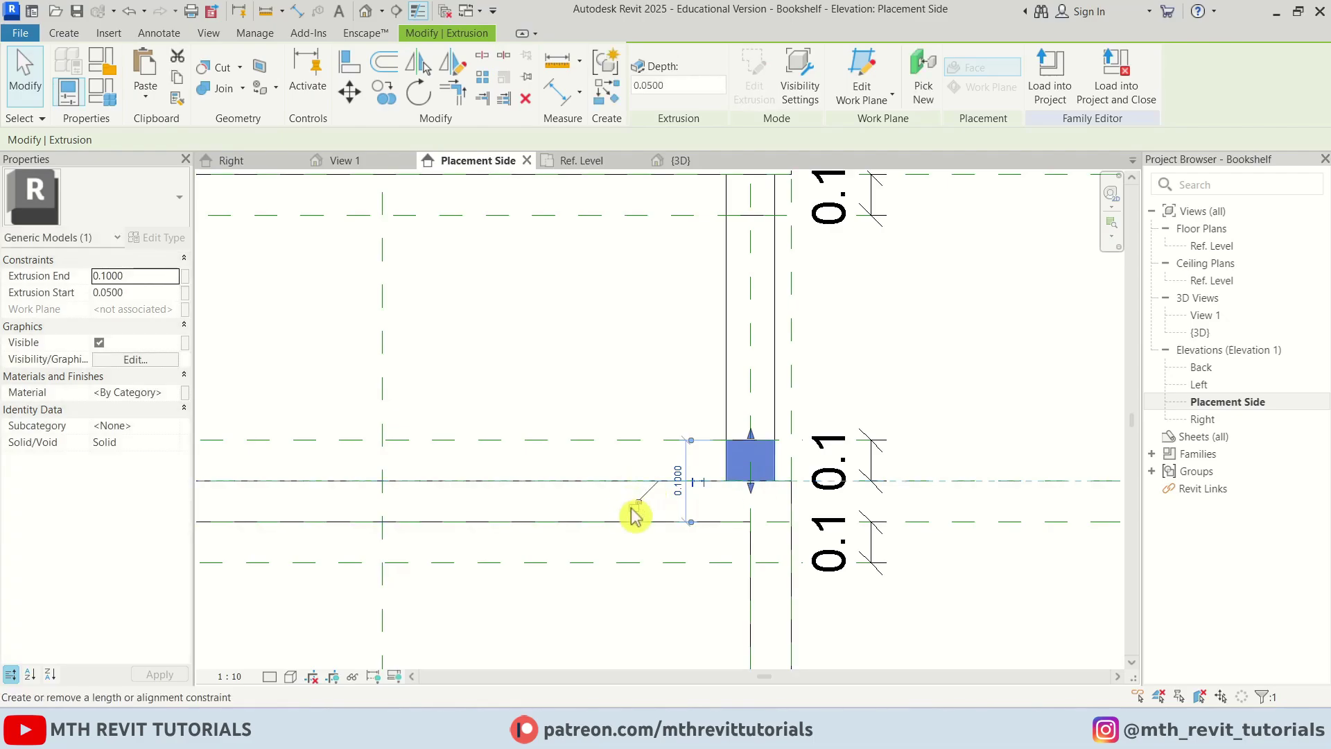
{"action": "mouse_move", "coordinate": [750, 434]}
{"action": "left_mouse_down"}
{"action": "mouse_move", "coordinate": [761, 414]}
{"action": "mouse_move", "coordinate": [751, 440]}
{"action": "left_mouse_up"}
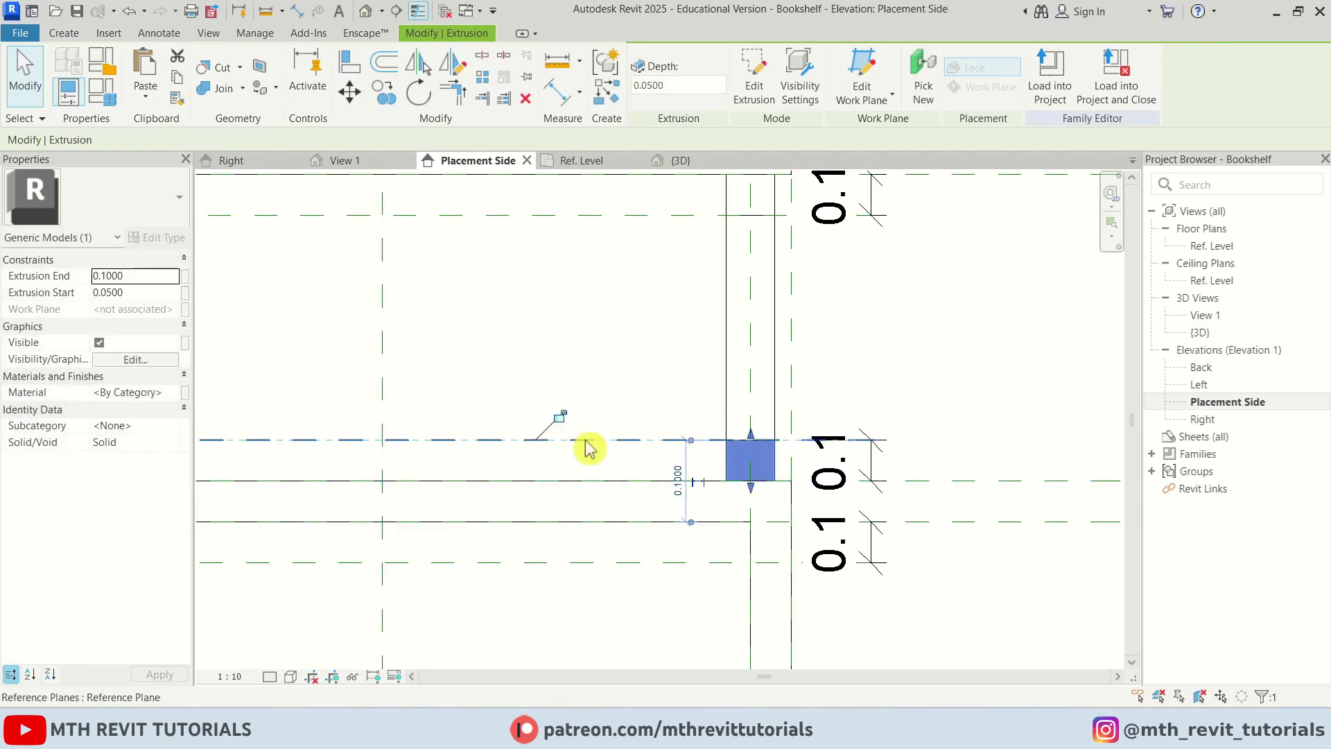
{"action": "left_click", "coordinate": [564, 419]}
{"action": "left_click", "coordinate": [669, 410]}
- Check the supports across all four compartments and show the bookshelf in the 3D view with the Hidden Line visual style
{"action": "scroll", "coordinate": [673, 412], "scroll_direction": "down", "scroll_amount": 3}
{"action": "middle_click_drag", "start_coordinate": [557, 536], "coordinate": [707, 416]}
{"action": "scroll", "coordinate": [512, 348], "scroll_direction": "up", "scroll_amount": 2}
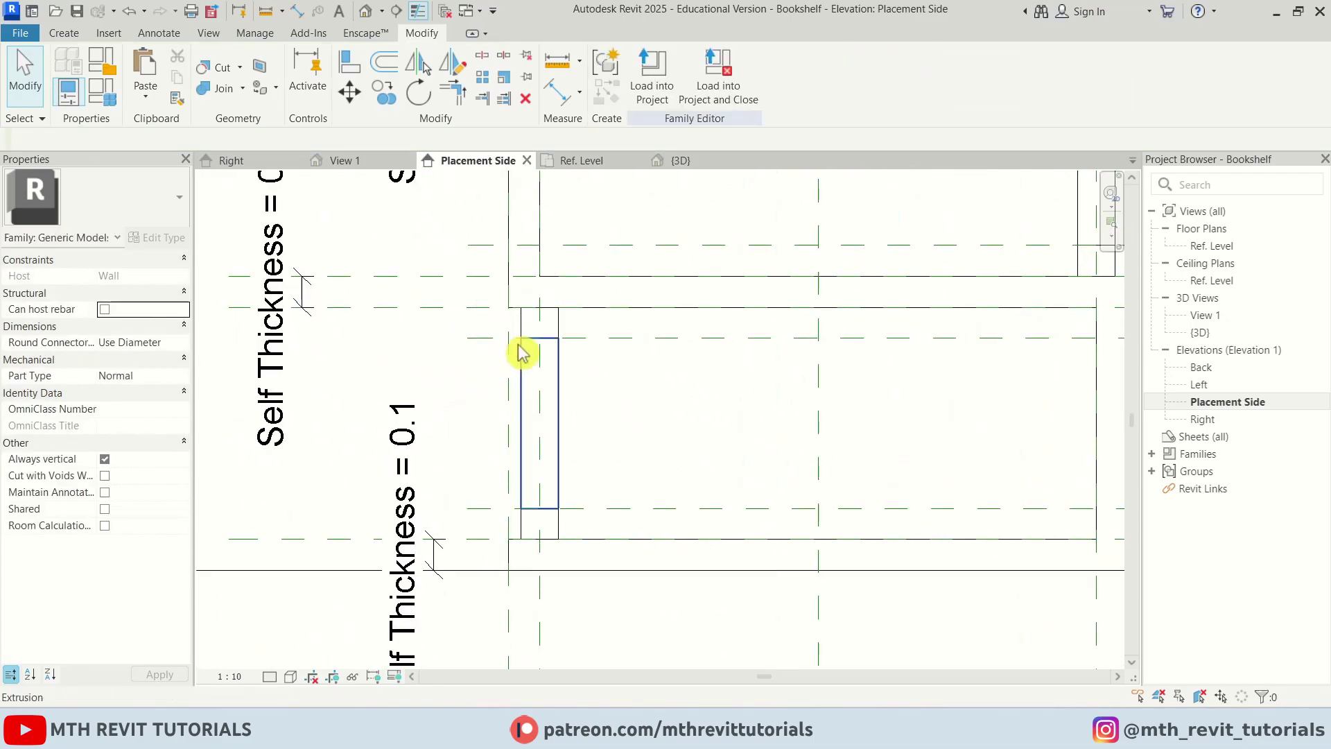
{"action": "scroll", "coordinate": [563, 452], "scroll_direction": "down", "scroll_amount": 3}
{"action": "scroll", "coordinate": [660, 276], "scroll_direction": "down", "scroll_amount": 3}
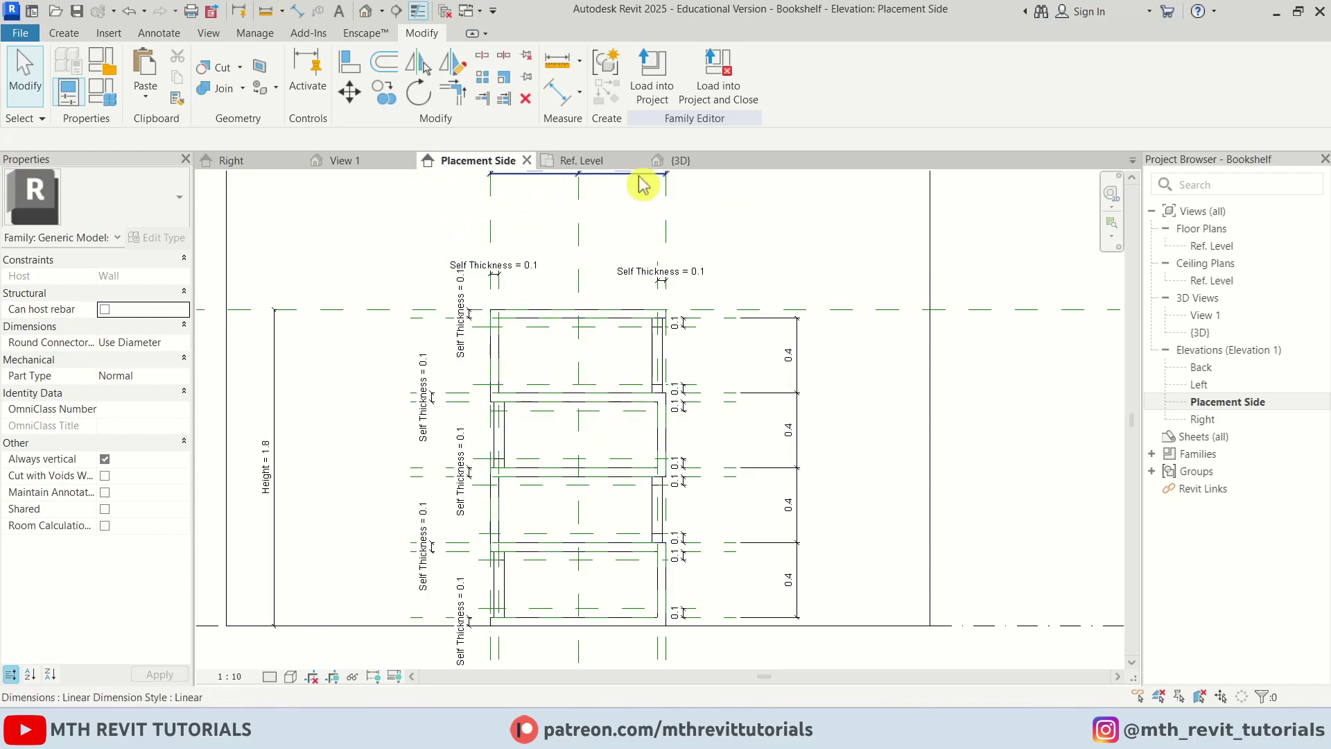
{"action": "left_click", "coordinate": [681, 160]}
{"action": "scroll", "coordinate": [457, 513], "scroll_direction": "down", "scroll_amount": 4}
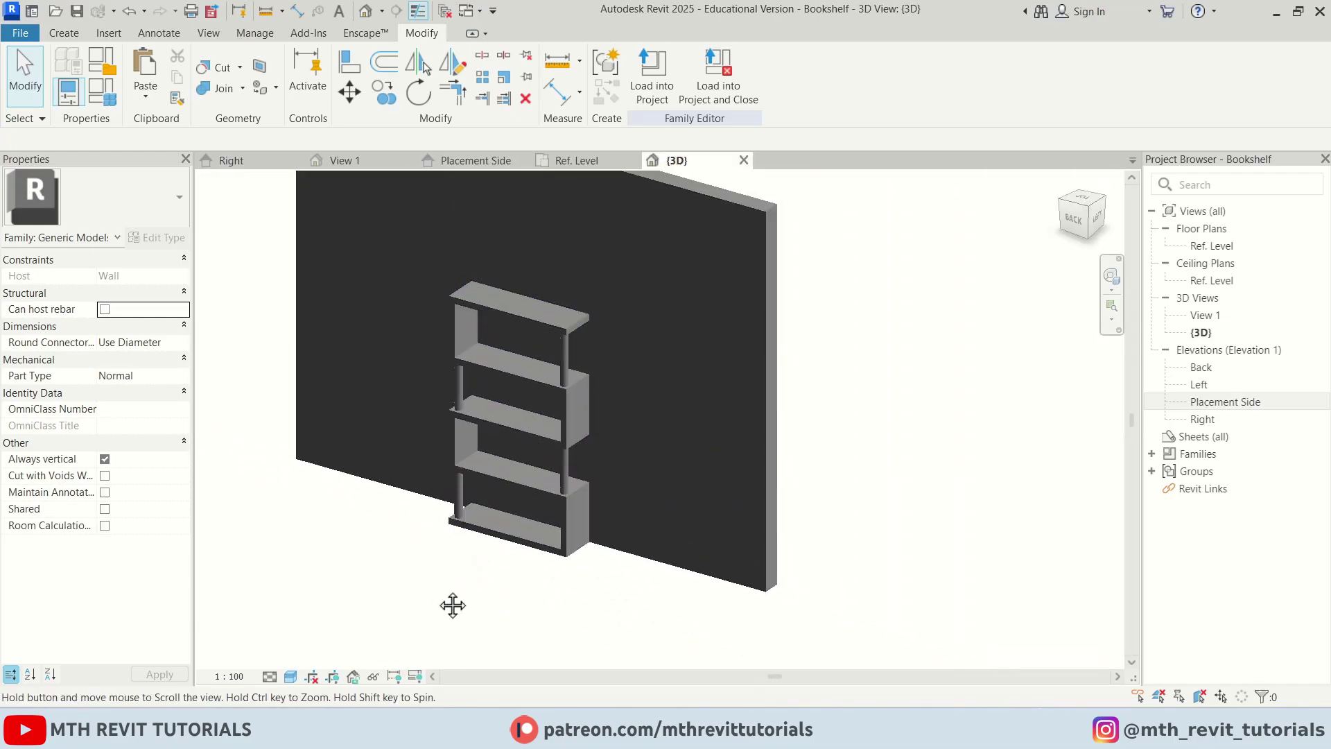
{"action": "scroll", "coordinate": [505, 404], "scroll_direction": "up", "scroll_amount": 2}
{"action": "key", "text": "h"}
{"action": "key", "text": "l"}
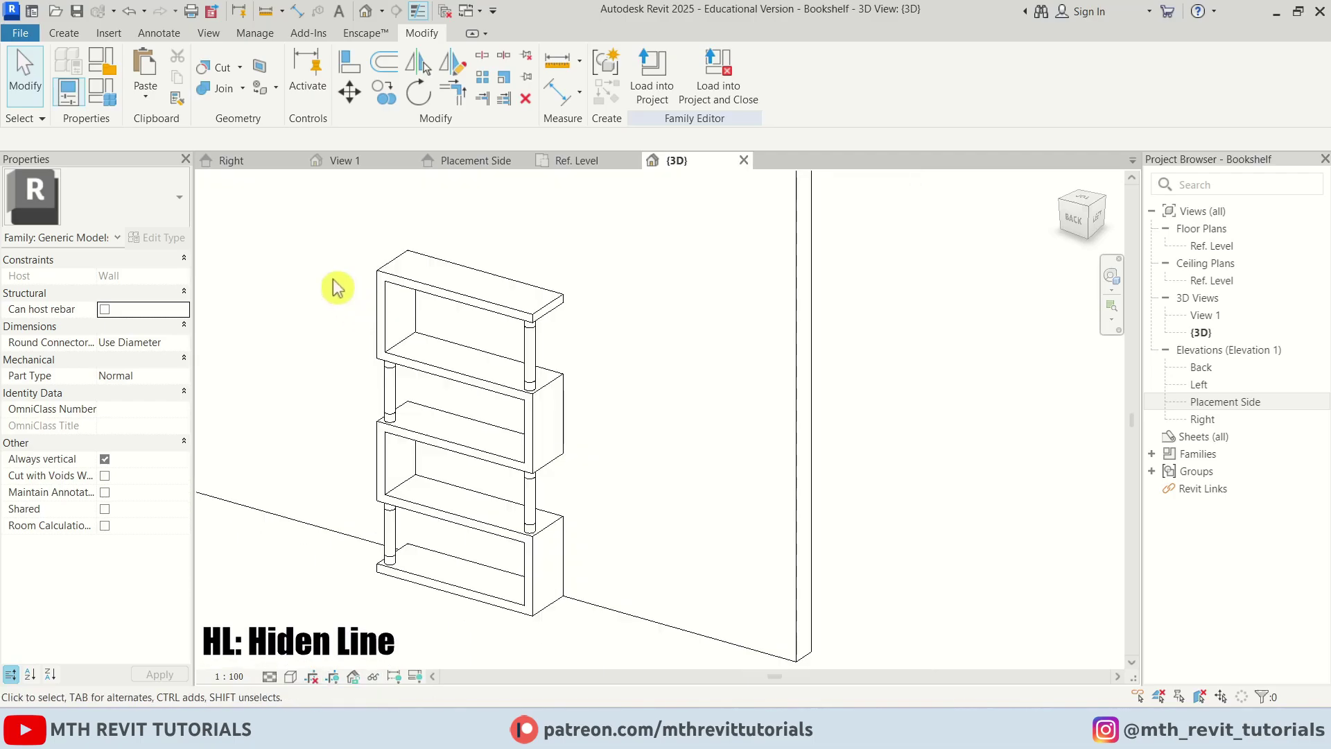
- Flex the family by setting the Depth parameter to 0.6 in Family Types and applying it
{"action": "left_click", "coordinate": [111, 97]}
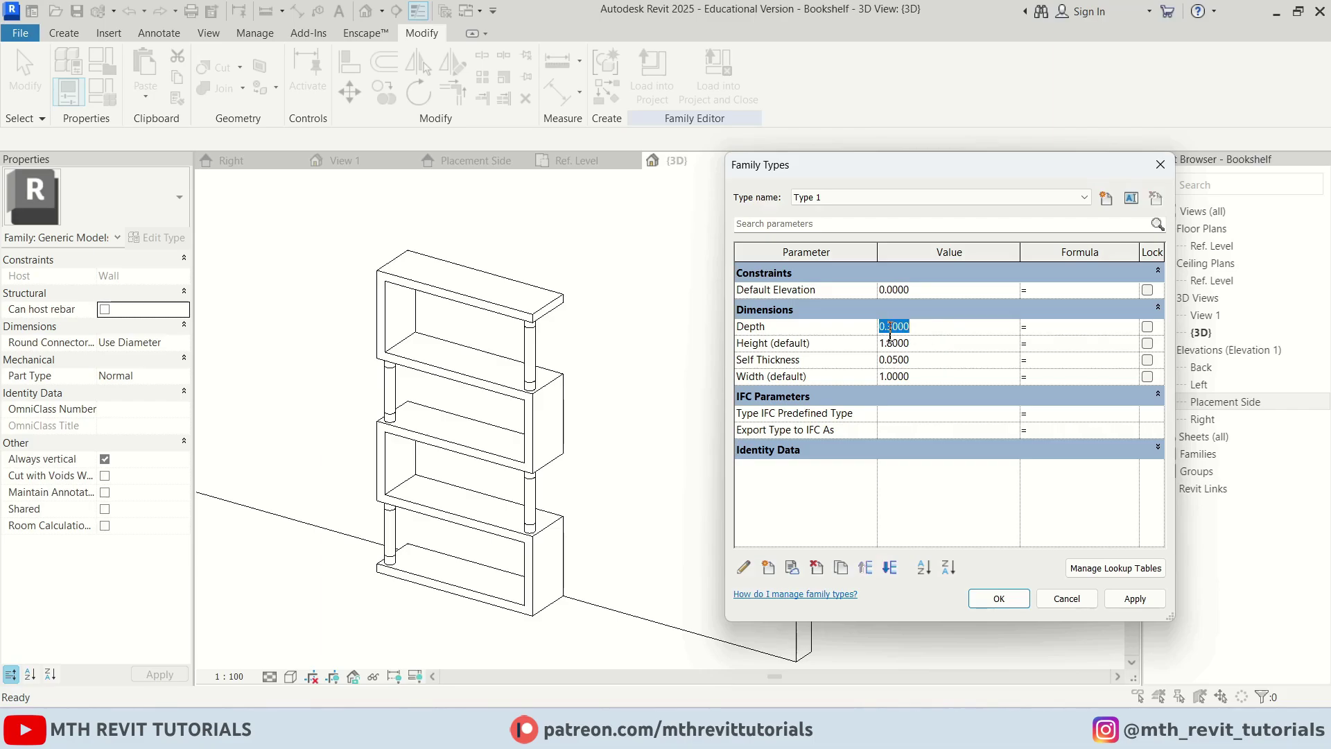
{"action": "left_click", "coordinate": [1118, 598]}
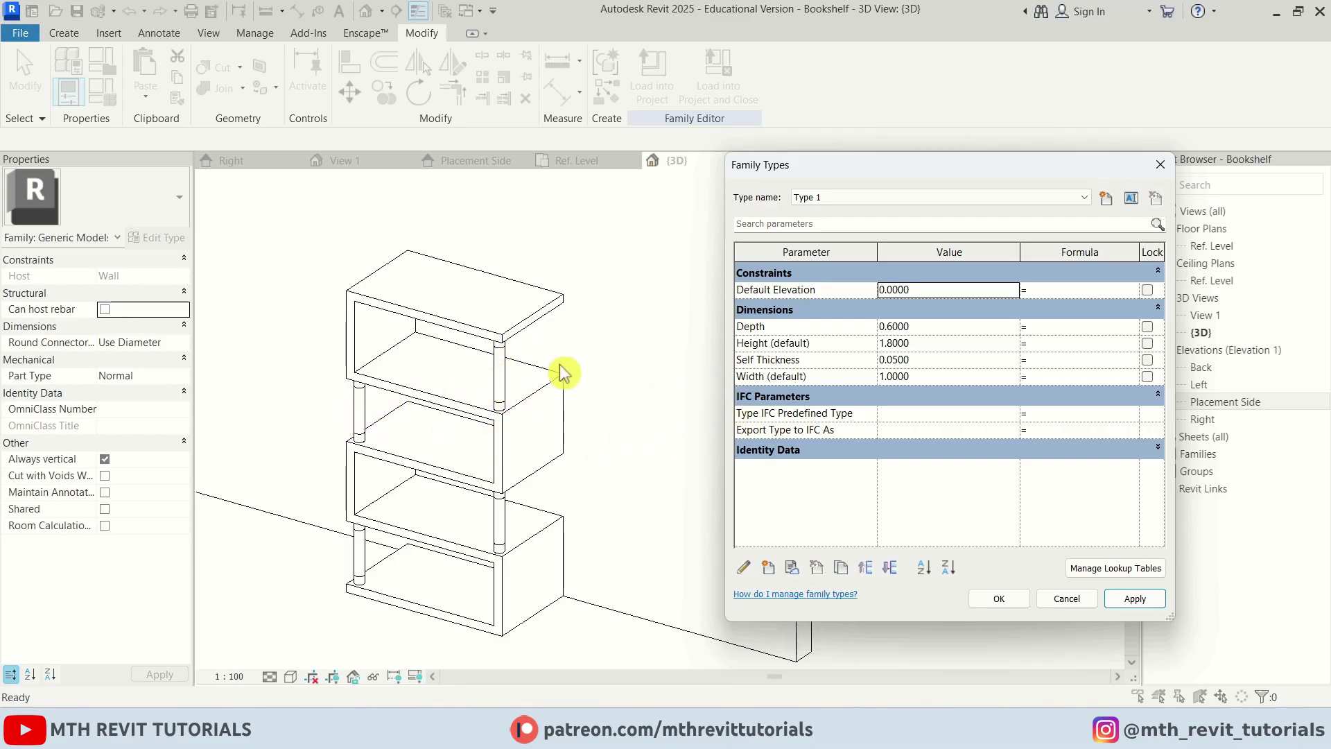
- Flex the family with Depth 0.3, Height 3 and Width 2, check it in 3D, and undo the flexed values
{"action": "left_click", "coordinate": [882, 326]}
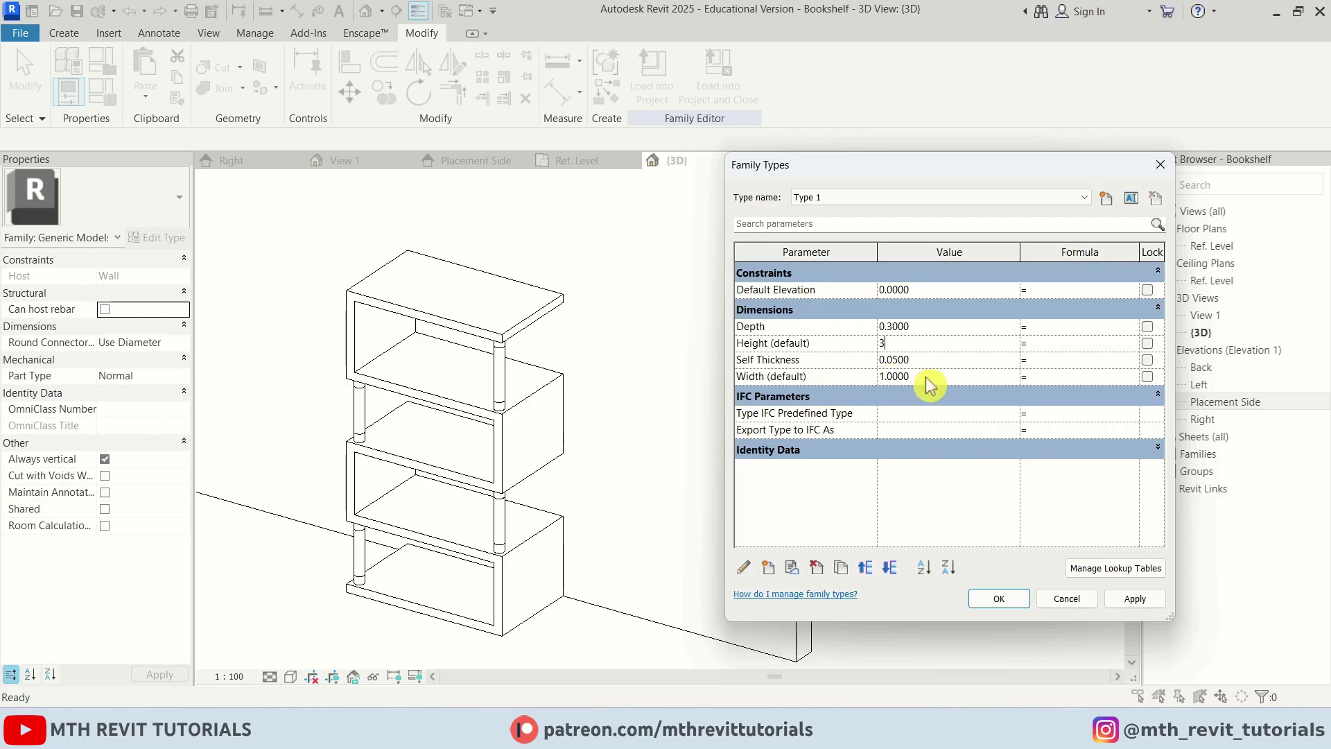
{"action": "left_click", "coordinate": [925, 377]}
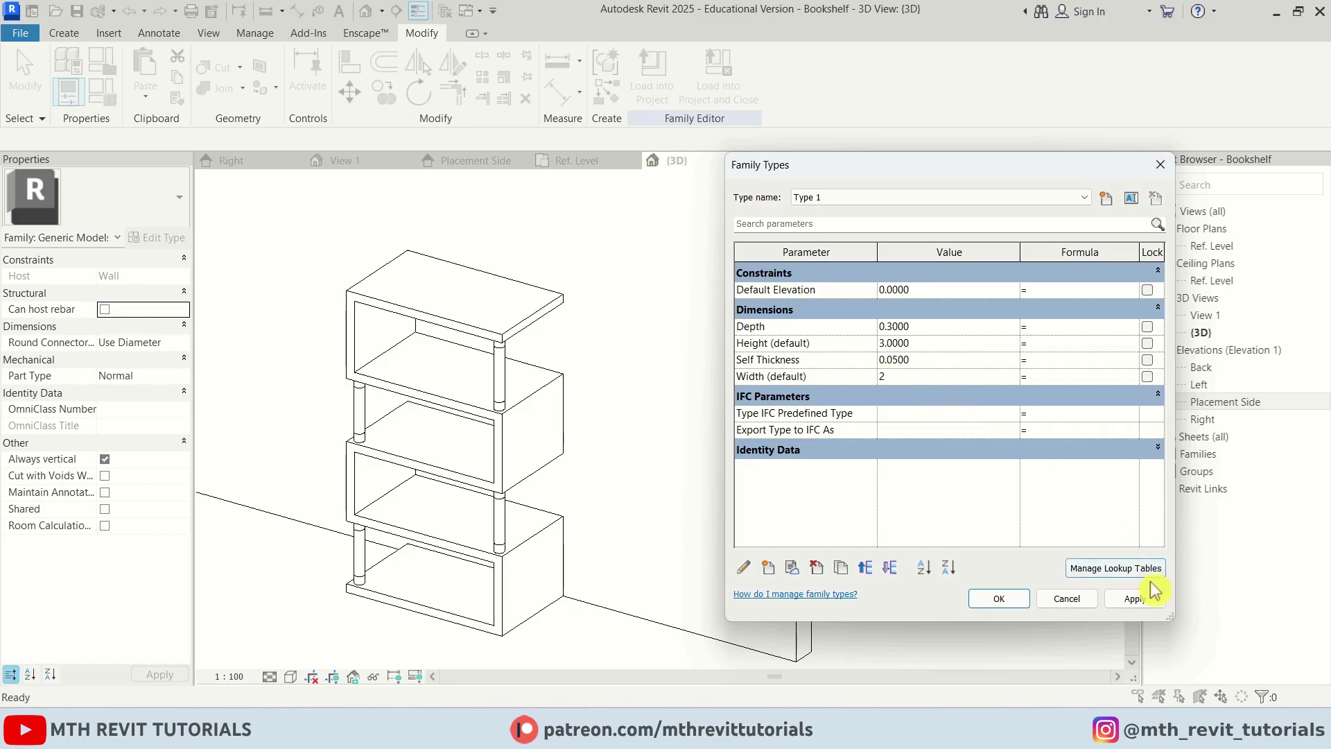
{"action": "left_click", "coordinate": [1135, 599]}
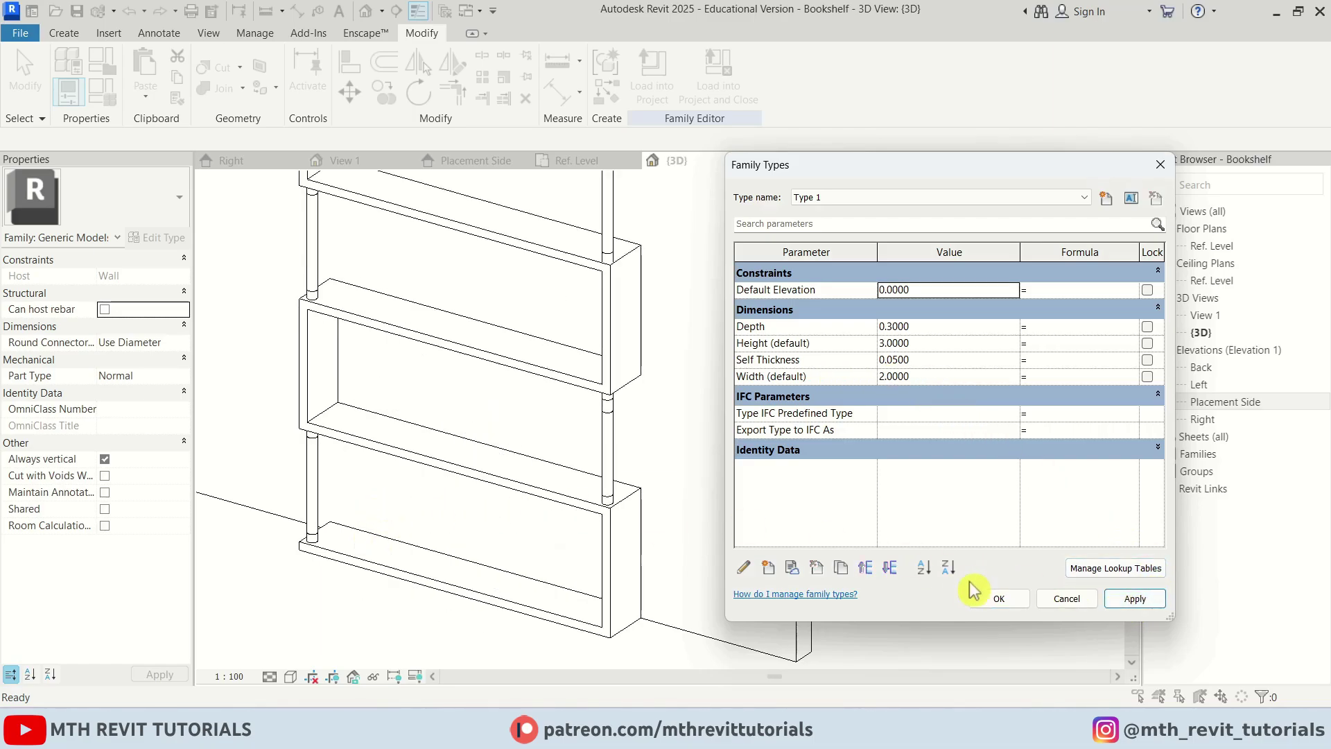
{"action": "left_click", "coordinate": [999, 599]}
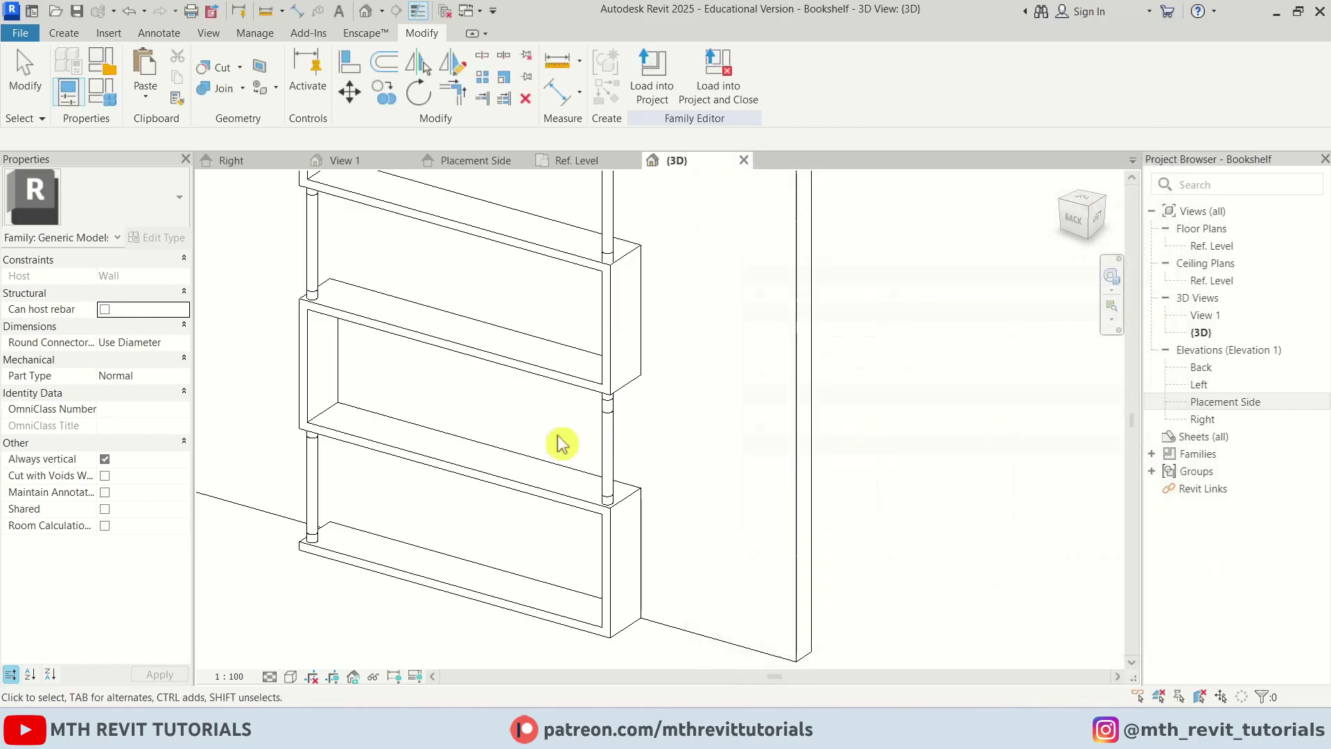
{"action": "middle_click_drag", "start_coordinate": [559, 443], "coordinate": [672, 329], "text": "shift"}
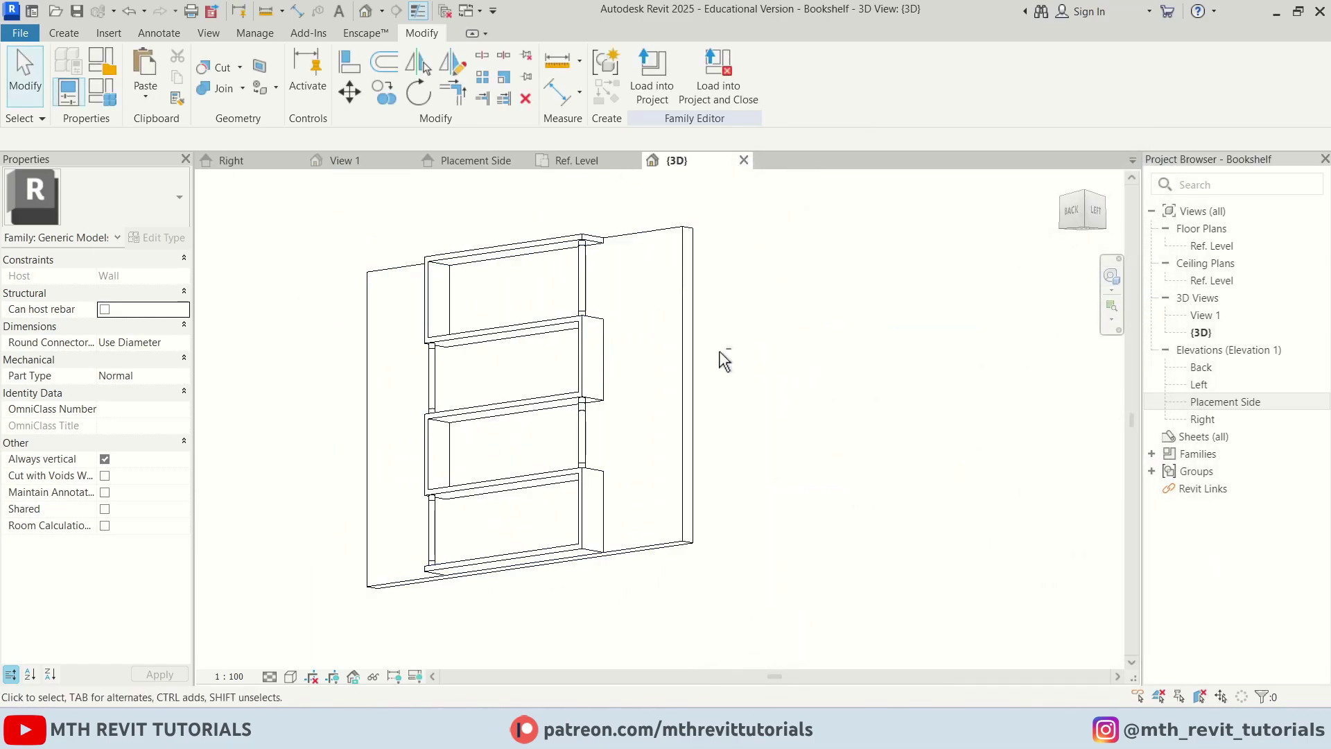
{"action": "middle_click_drag", "start_coordinate": [529, 460], "coordinate": [579, 506], "text": "shift"}
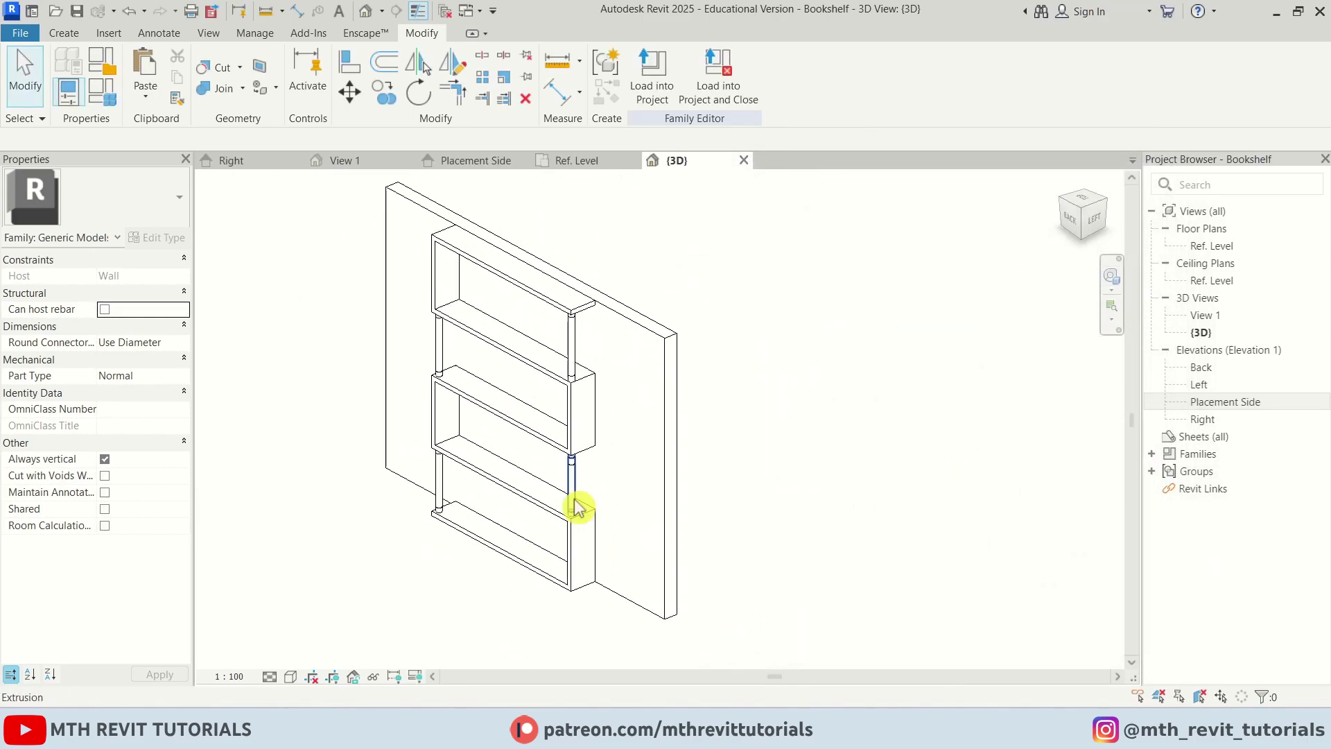
{"action": "key", "text": "ctrl+z"}
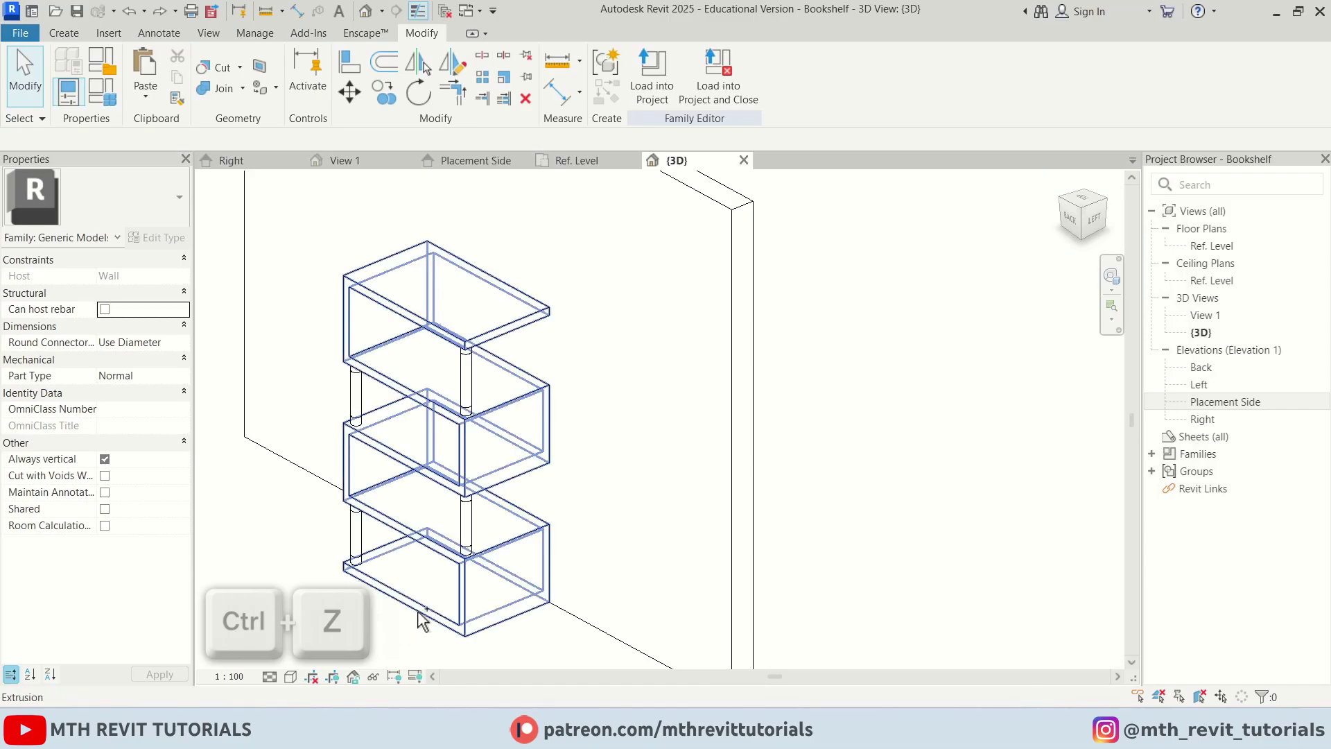
- Associate the shelf body's material with a new type parameter named White Wood under Materials and Finishes
{"action": "middle_click_drag", "start_coordinate": [378, 624], "coordinate": [469, 603], "text": "shift"}
{"action": "scroll", "coordinate": [444, 438], "scroll_direction": "up", "scroll_amount": 2}
{"action": "scroll", "coordinate": [601, 505], "scroll_direction": "down", "scroll_amount": 1}
{"action": "scroll", "coordinate": [582, 469], "scroll_direction": "up", "scroll_amount": 2}
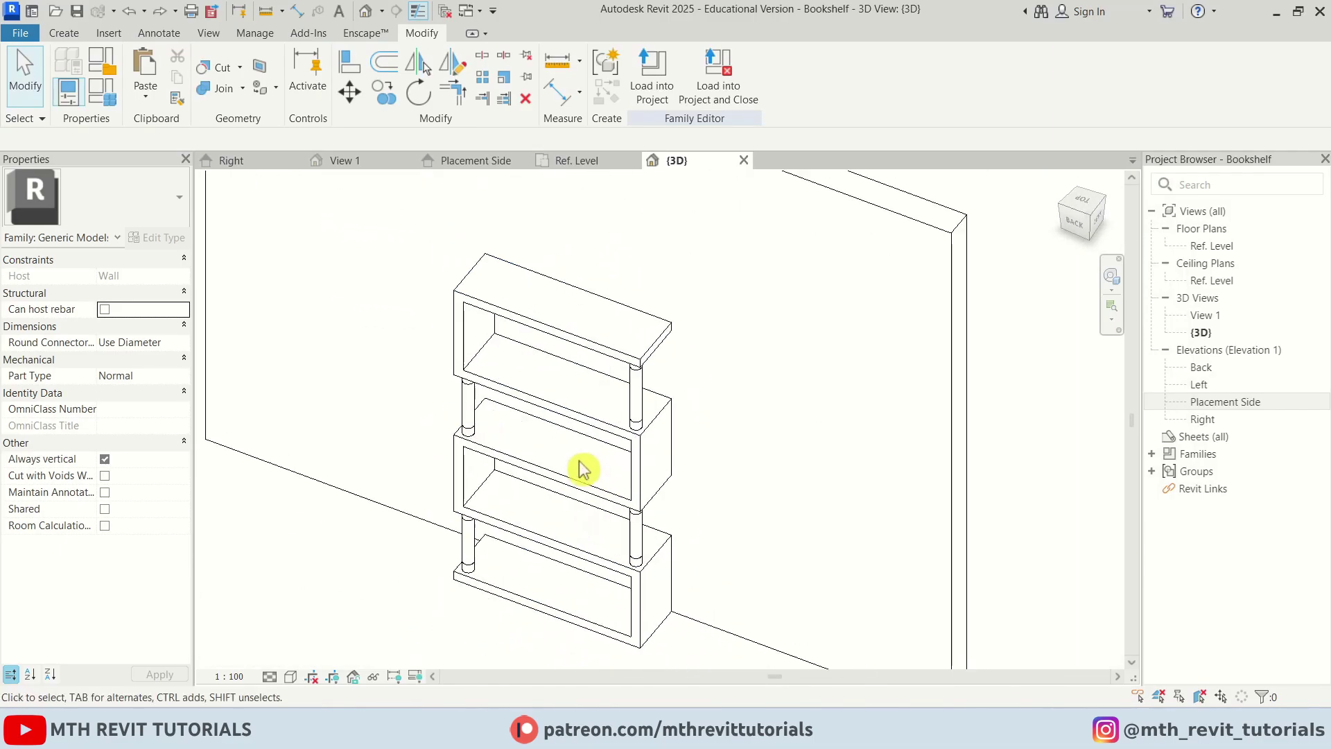
{"action": "scroll", "coordinate": [594, 437], "scroll_direction": "up", "scroll_amount": 2}
{"action": "scroll", "coordinate": [564, 377], "scroll_direction": "down", "scroll_amount": 1}
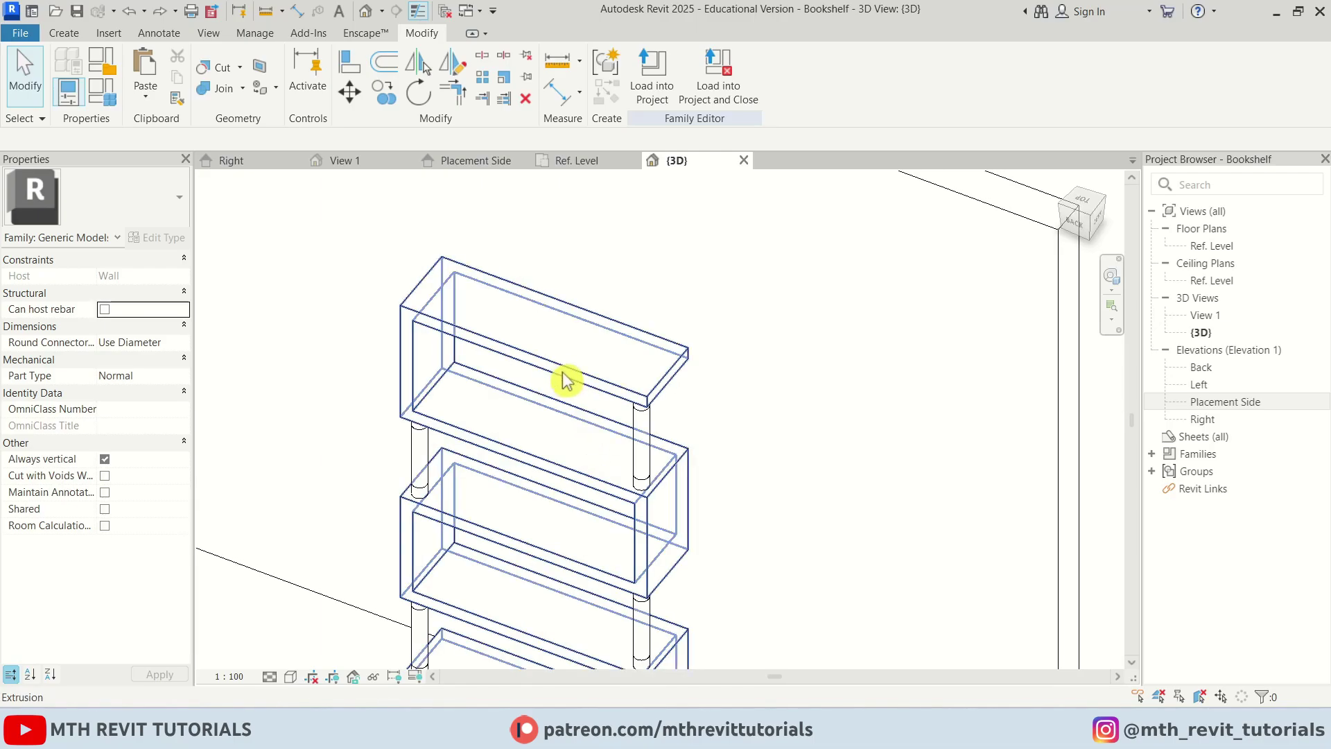
{"action": "left_click", "coordinate": [562, 377]}
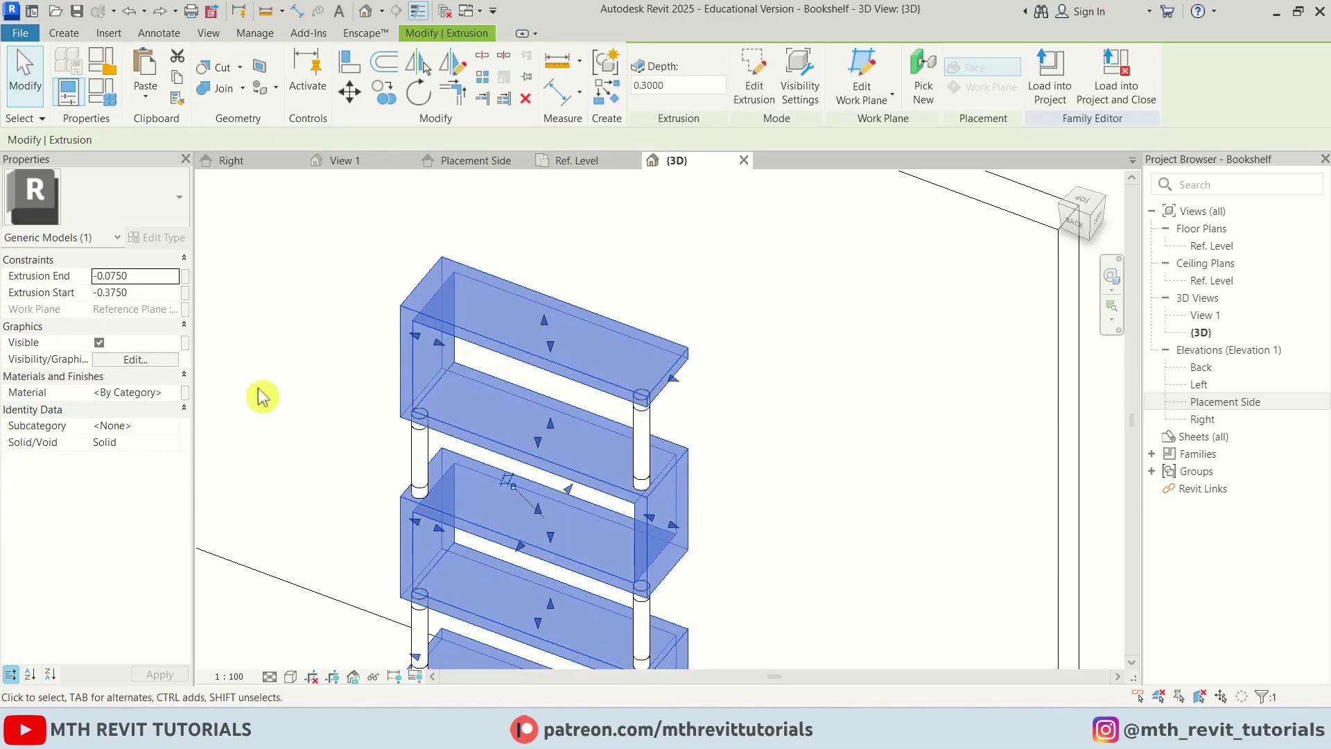
{"action": "left_click", "coordinate": [186, 401]}
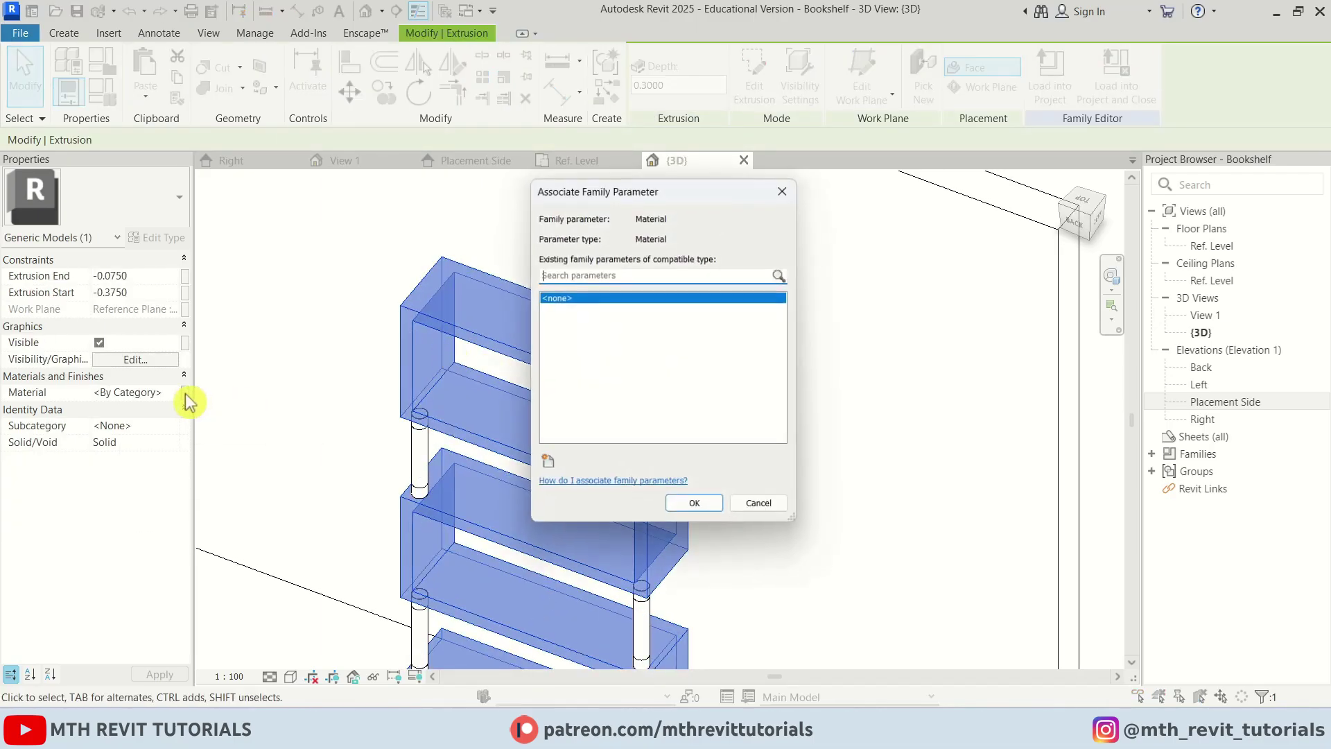
{"action": "left_click", "coordinate": [547, 466]}
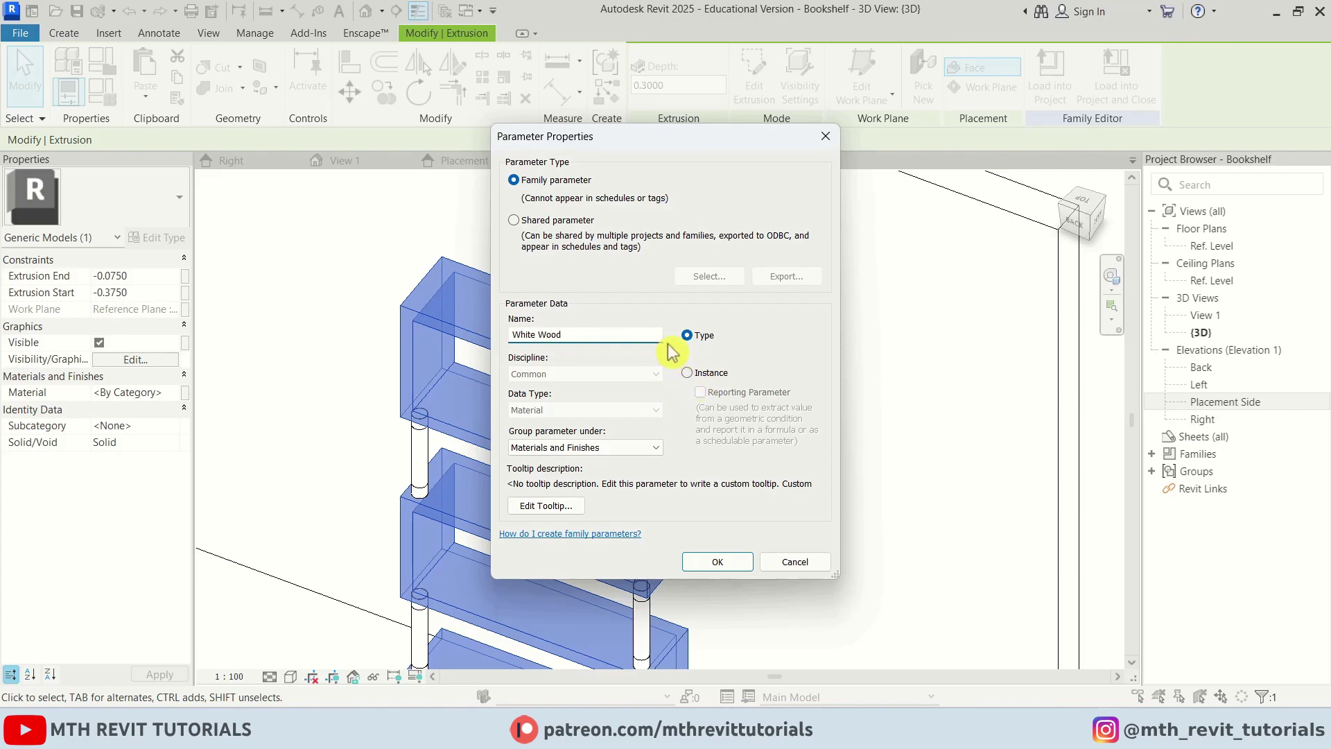
{"action": "left_click", "coordinate": [718, 562]}
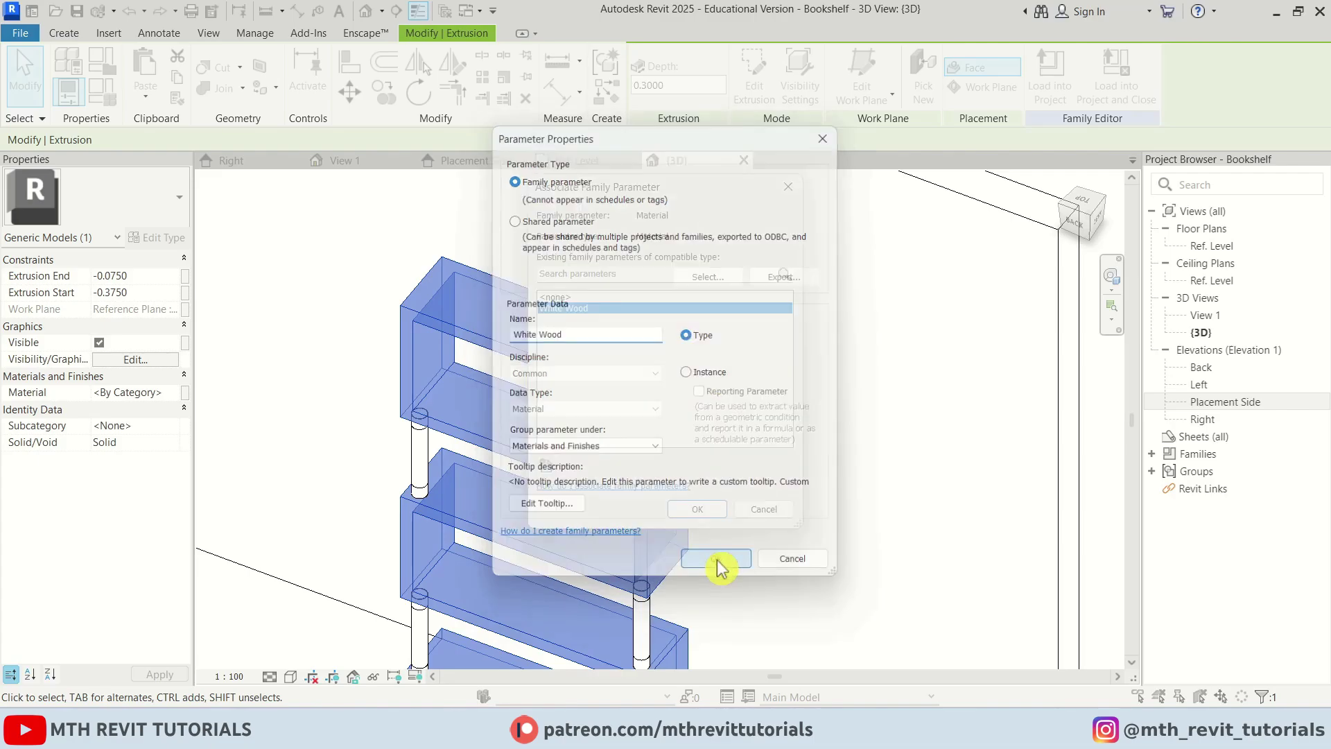
{"action": "left_click", "coordinate": [707, 513]}
{"action": "middle_click_drag", "start_coordinate": [813, 554], "coordinate": [827, 450]}
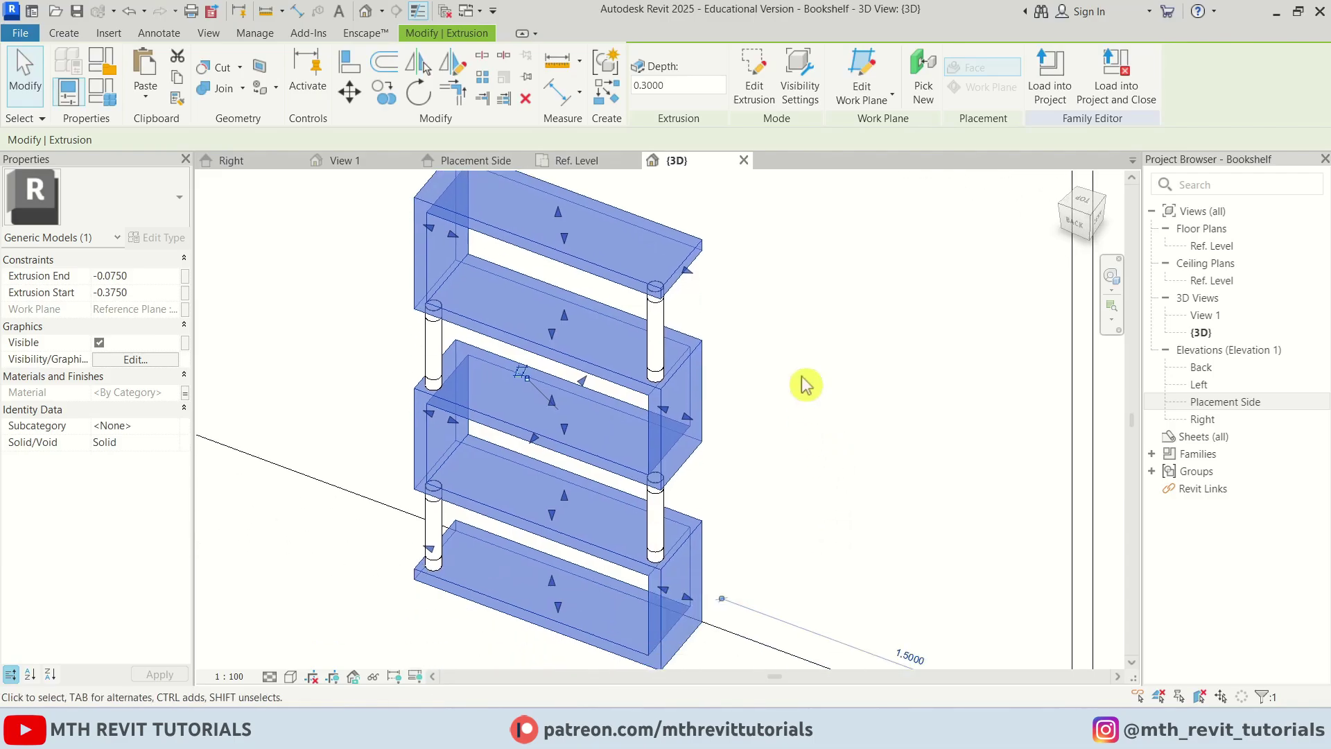
{"action": "left_click", "coordinate": [803, 375]}
- Associate the material of the four long middle tube pieces with a new type parameter named LED
{"action": "scroll", "coordinate": [664, 325], "scroll_direction": "up", "scroll_amount": 2}
{"action": "left_click", "coordinate": [662, 341]}
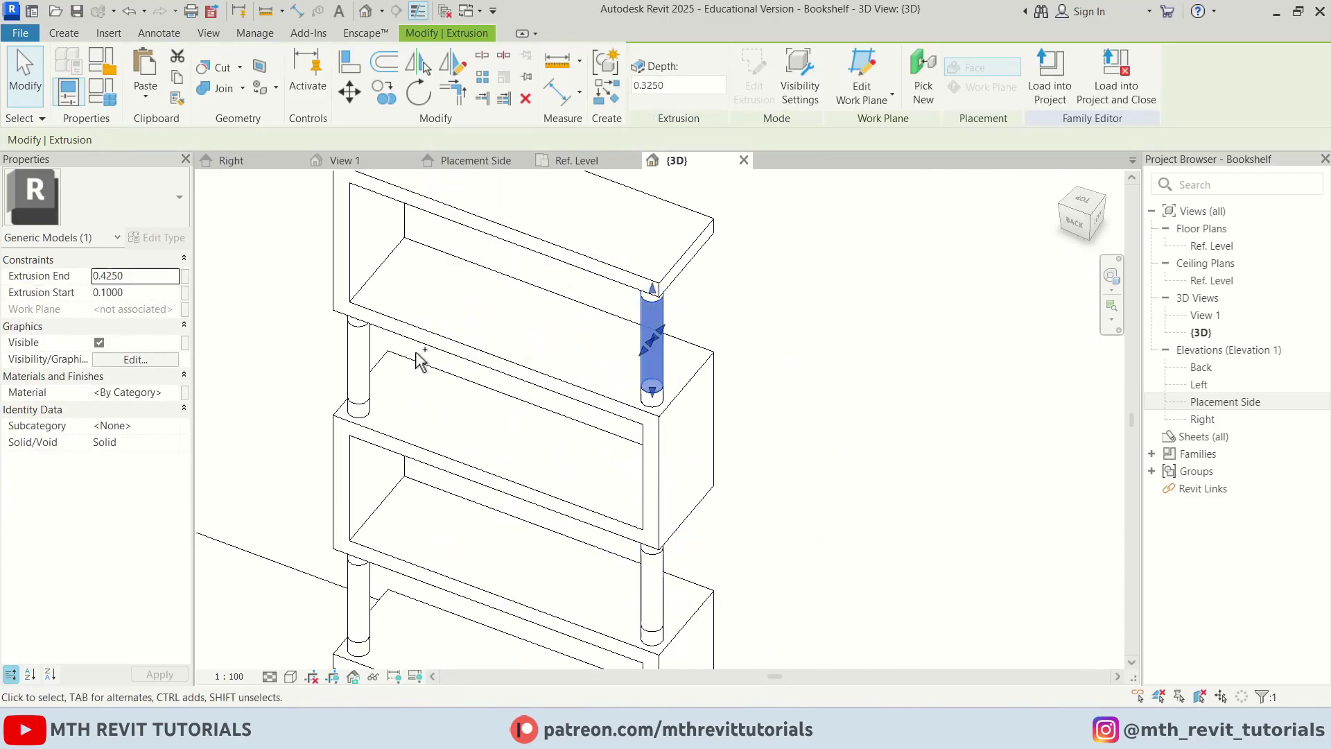
{"action": "left_click", "coordinate": [358, 364], "text": "ctrl"}
{"action": "scroll", "coordinate": [669, 567], "scroll_direction": "up", "scroll_amount": 3}
{"action": "left_click", "coordinate": [664, 559], "text": "ctrl"}
{"action": "scroll", "coordinate": [665, 537], "scroll_direction": "down", "scroll_amount": 5}
{"action": "middle_click_drag", "start_coordinate": [606, 587], "coordinate": [684, 442]}
{"action": "scroll", "coordinate": [442, 416], "scroll_direction": "up", "scroll_amount": 5}
{"action": "left_click", "coordinate": [532, 395], "text": "ctrl"}
{"action": "scroll", "coordinate": [440, 505], "scroll_direction": "down", "scroll_amount": 3}
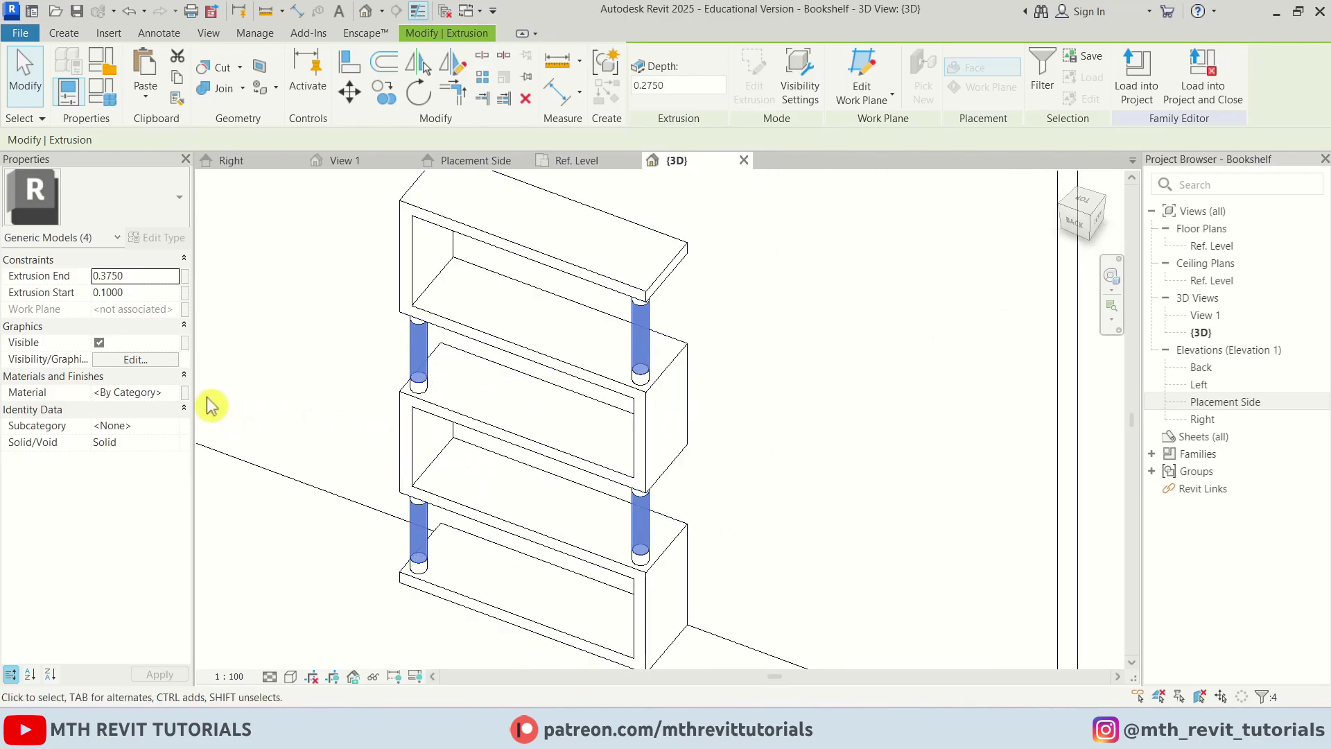
{"action": "left_click", "coordinate": [184, 393]}
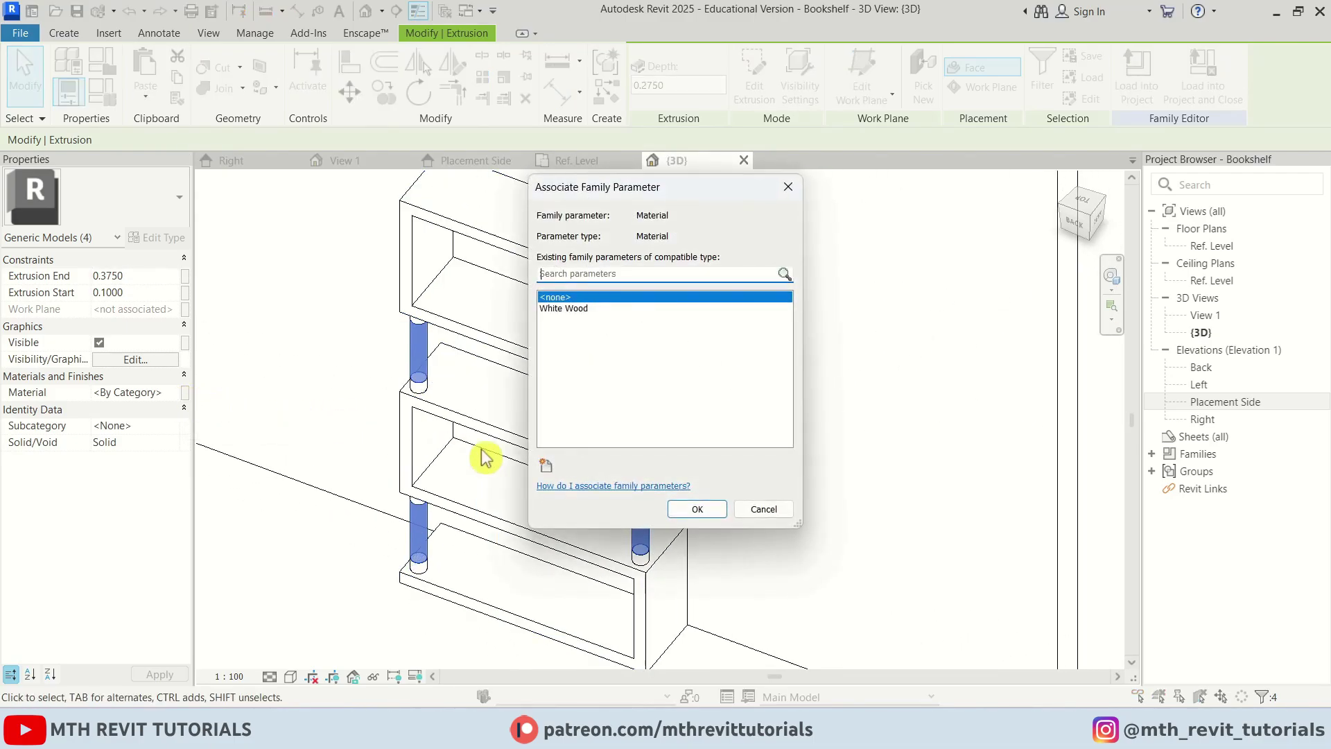
{"action": "left_click", "coordinate": [546, 468]}
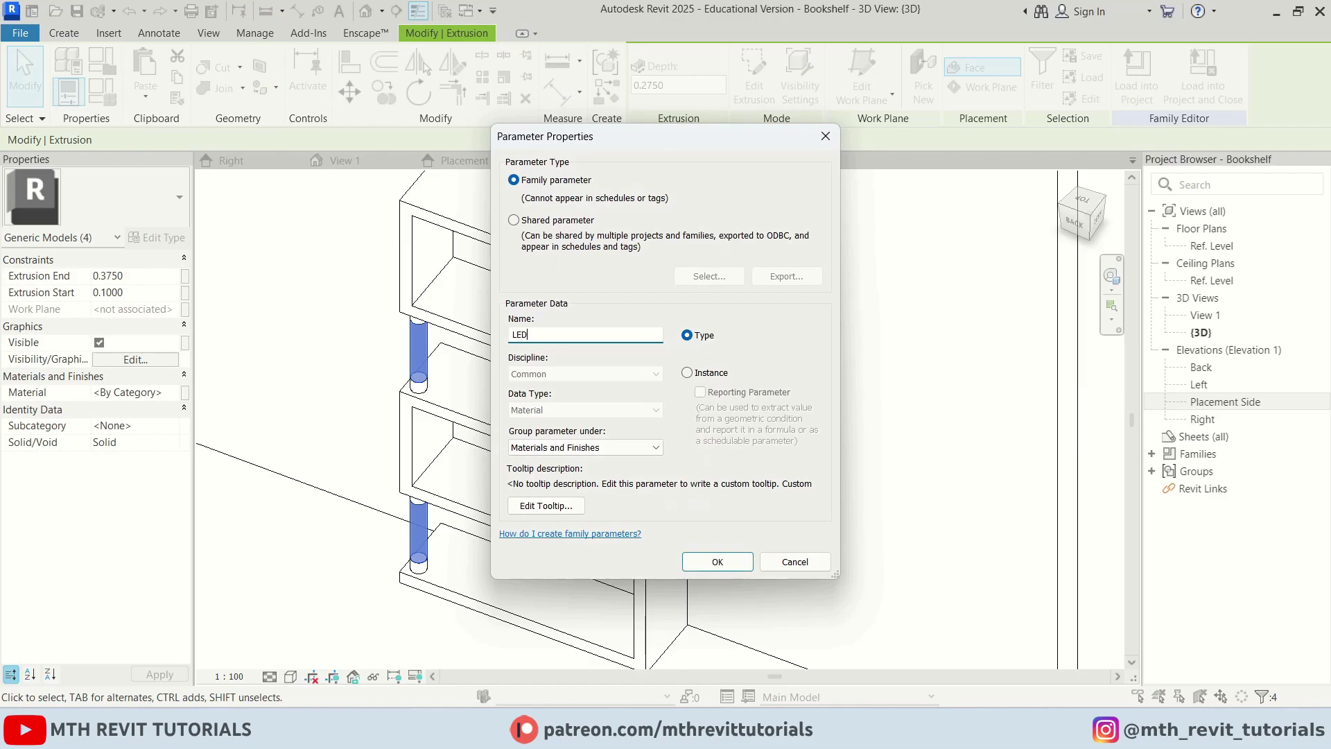
{"action": "left_click", "coordinate": [714, 555]}
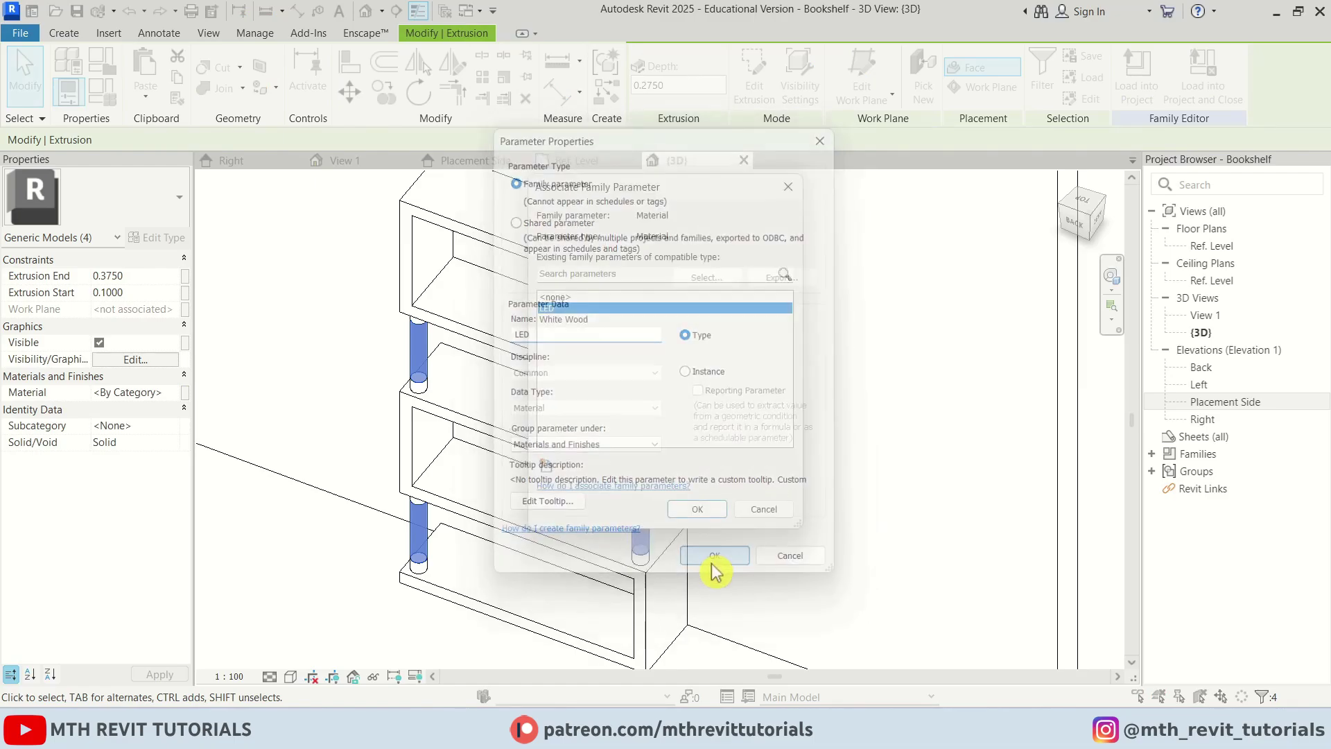
{"action": "left_click", "coordinate": [716, 509]}
{"action": "key", "text": "Escape"}
- Associate the material of the eight short top and bottom tube pieces with a new type parameter named Metal
{"action": "scroll", "coordinate": [673, 263], "scroll_direction": "up", "scroll_amount": 3}
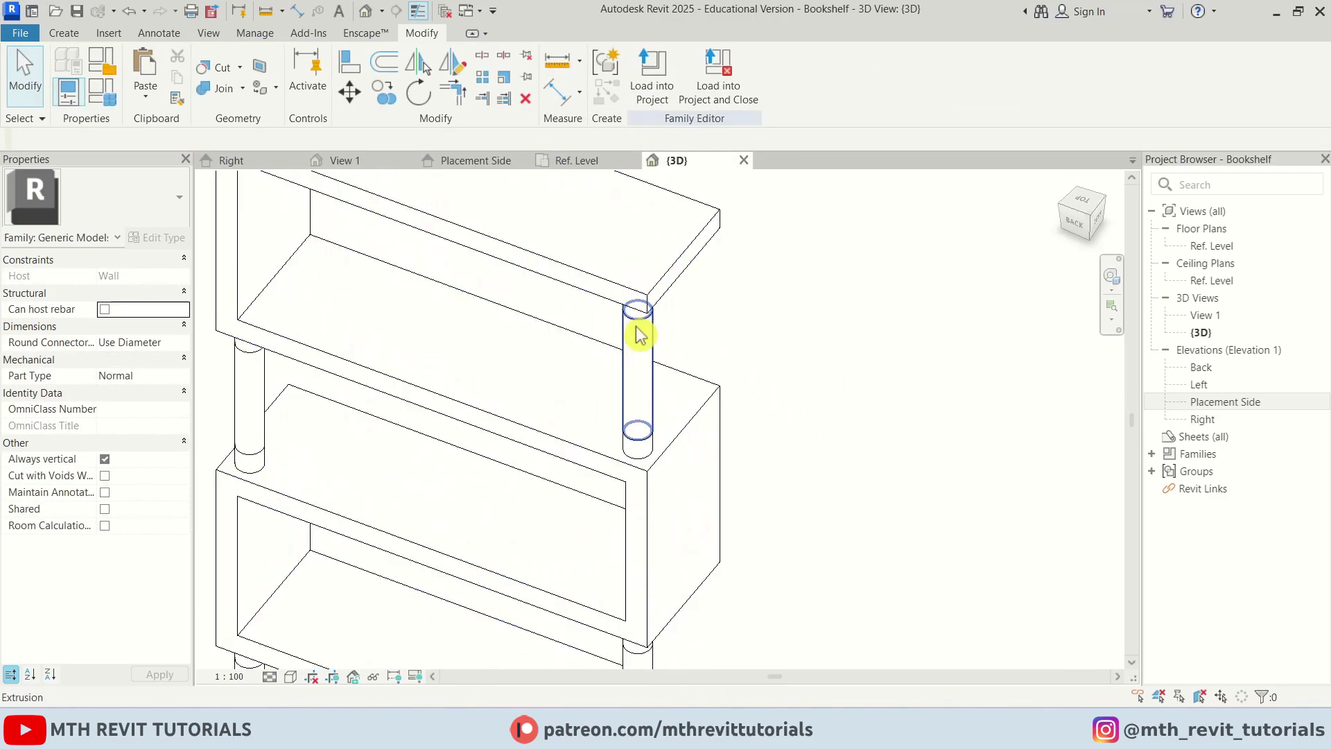
{"action": "left_click", "coordinate": [636, 323]}
{"action": "left_click", "coordinate": [646, 445], "text": "ctrl"}
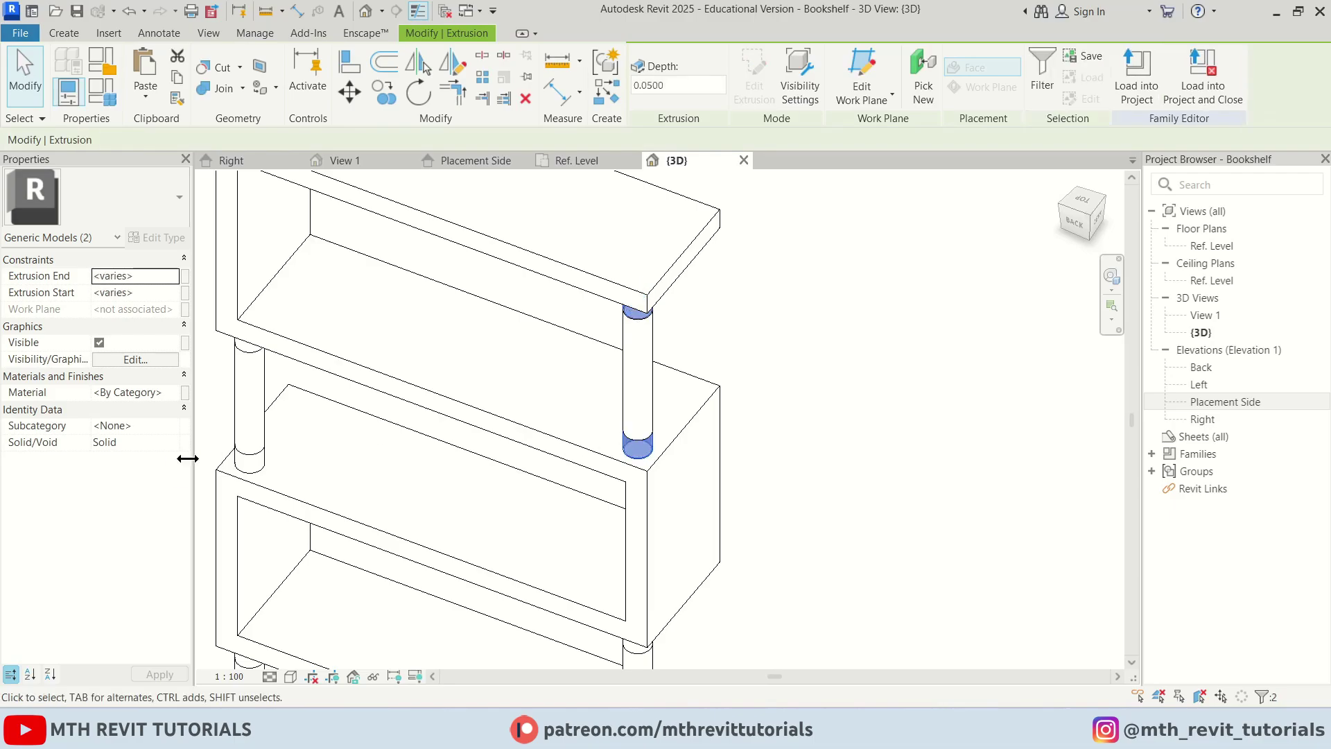
{"action": "middle_click_drag", "start_coordinate": [227, 463], "coordinate": [466, 445]}
{"action": "scroll", "coordinate": [506, 351], "scroll_direction": "up", "scroll_amount": 2}
{"action": "left_click", "coordinate": [477, 319], "text": "ctrl"}
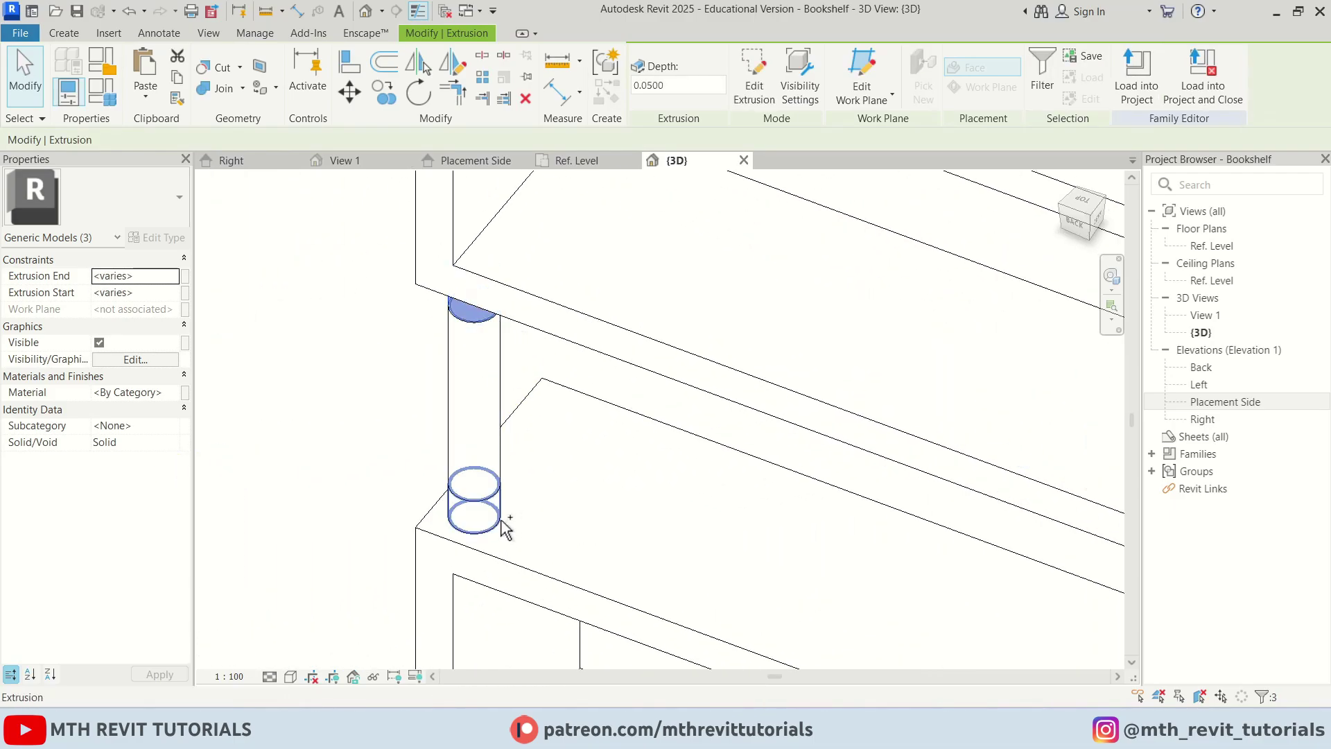
{"action": "left_click", "coordinate": [499, 518], "text": "ctrl"}
{"action": "scroll", "coordinate": [590, 471], "scroll_direction": "down", "scroll_amount": 4}
{"action": "middle_click_drag", "start_coordinate": [737, 412], "coordinate": [514, 283]}
{"action": "scroll", "coordinate": [652, 361], "scroll_direction": "up", "scroll_amount": 2}
{"action": "left_click", "coordinate": [599, 369], "text": "ctrl"}
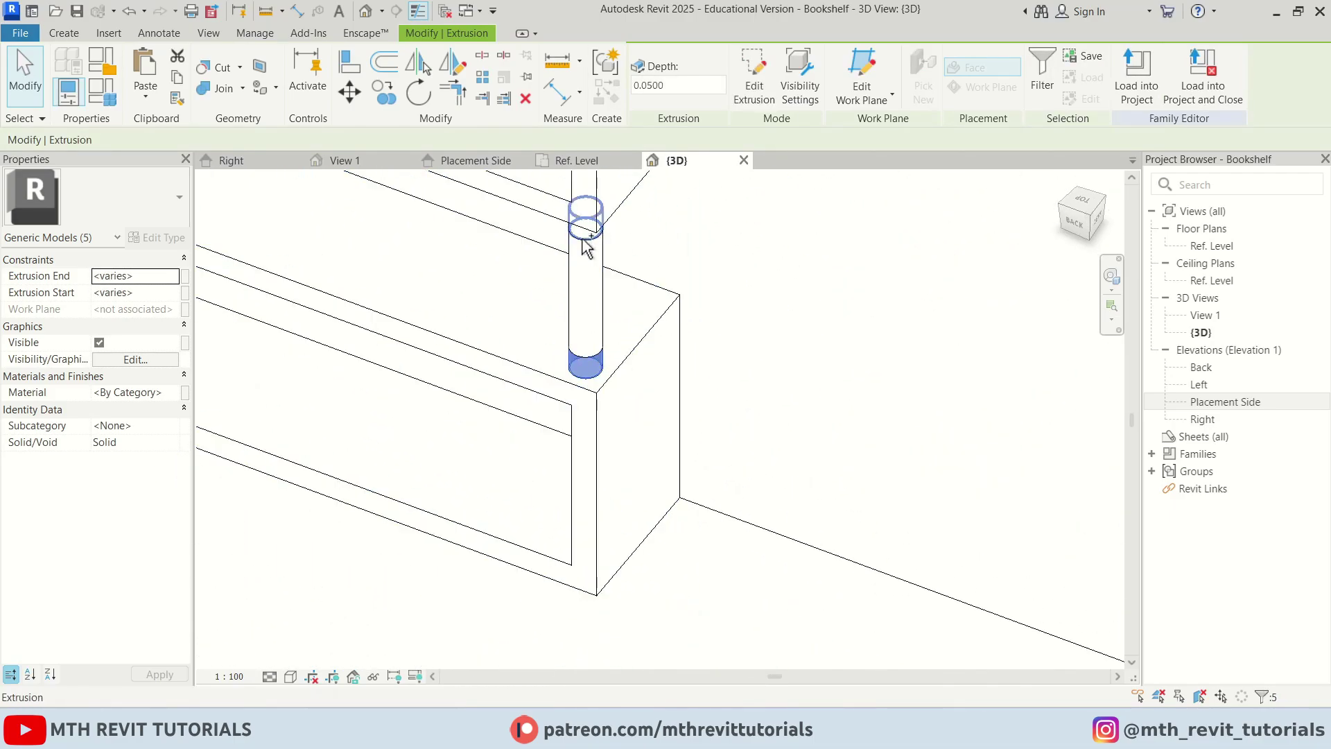
{"action": "left_click", "coordinate": [582, 241], "text": "ctrl"}
{"action": "scroll", "coordinate": [585, 248], "scroll_direction": "down", "scroll_amount": 5}
{"action": "scroll", "coordinate": [908, 451], "scroll_direction": "up", "scroll_amount": 4}
{"action": "left_click", "coordinate": [768, 518], "text": "ctrl"}
{"action": "scroll", "coordinate": [791, 388], "scroll_direction": "up", "scroll_amount": 3}
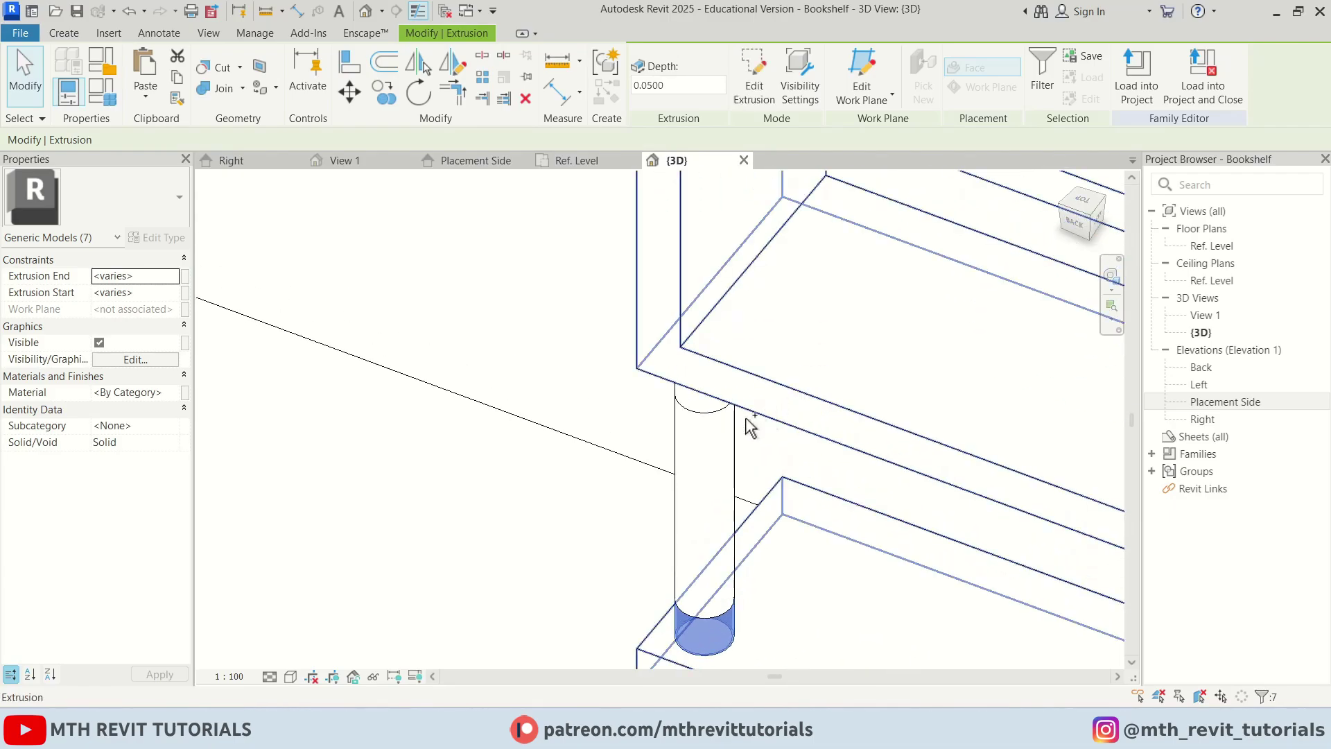
{"action": "left_click", "coordinate": [713, 412], "text": "ctrl"}
{"action": "scroll", "coordinate": [385, 419], "scroll_direction": "down", "scroll_amount": 8}
{"action": "middle_click_drag", "start_coordinate": [509, 426], "coordinate": [431, 501]}
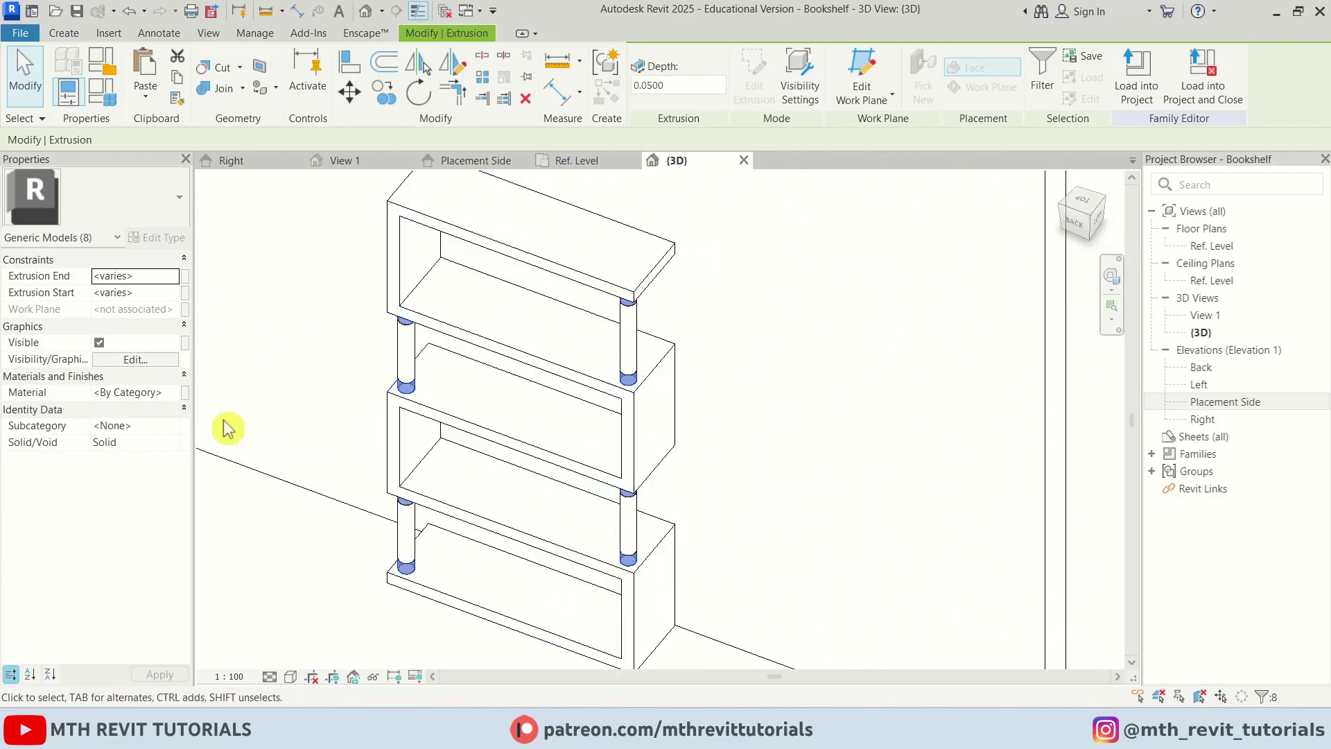
{"action": "left_click", "coordinate": [186, 393]}
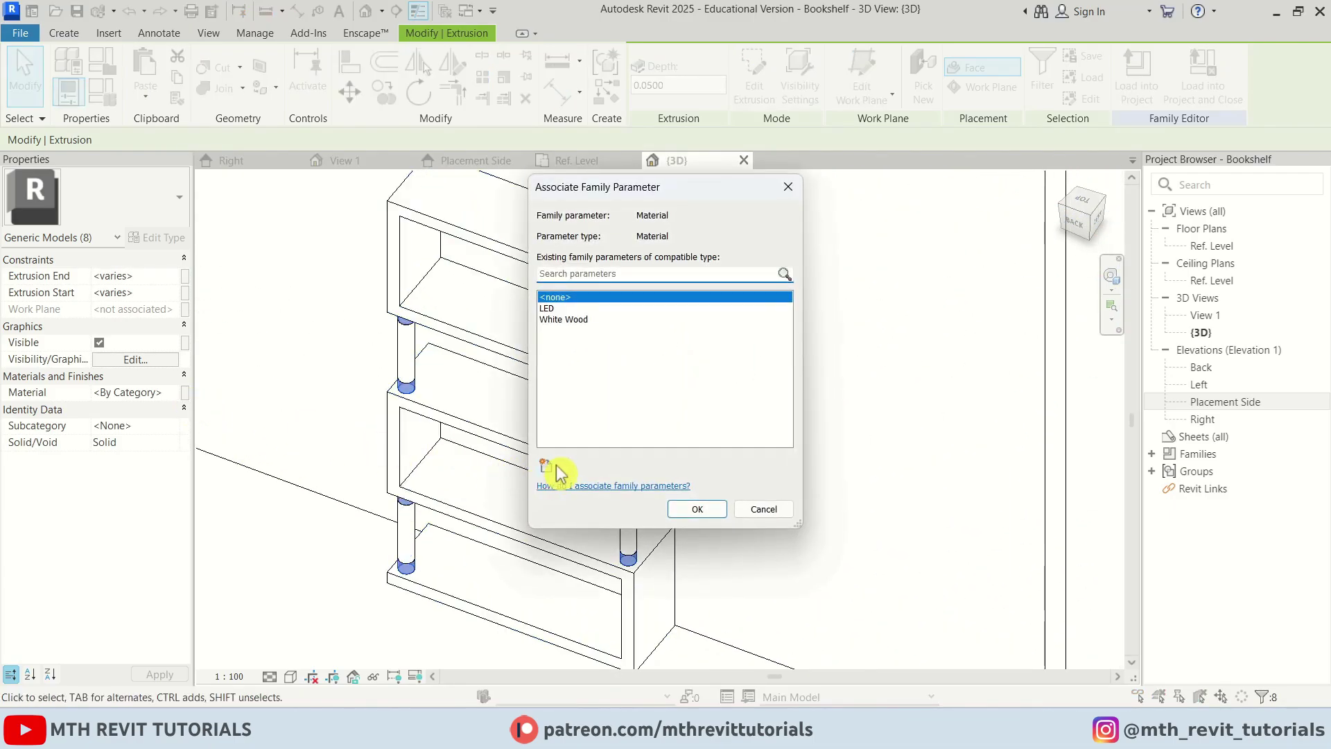
{"action": "left_click", "coordinate": [547, 464]}
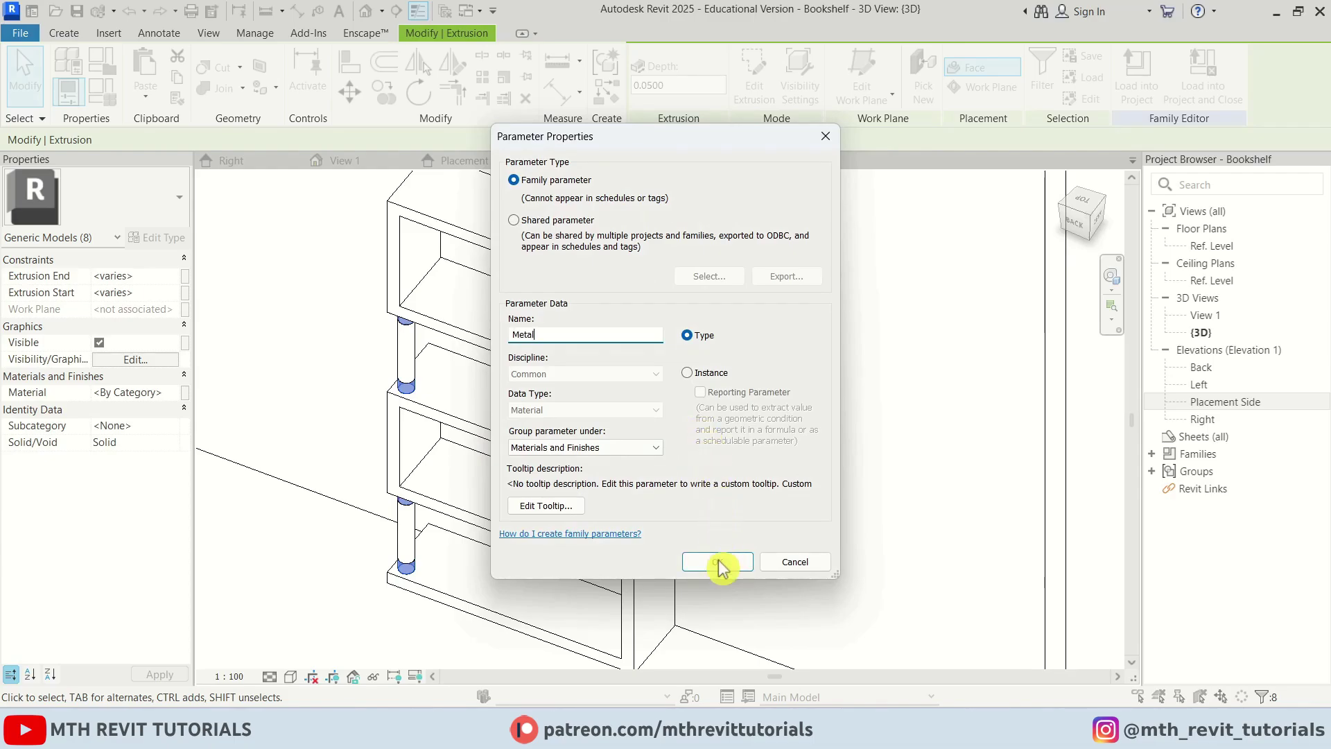
{"action": "left_click", "coordinate": [719, 565]}
{"action": "left_click", "coordinate": [693, 510]}
{"action": "key", "text": "Escape"}
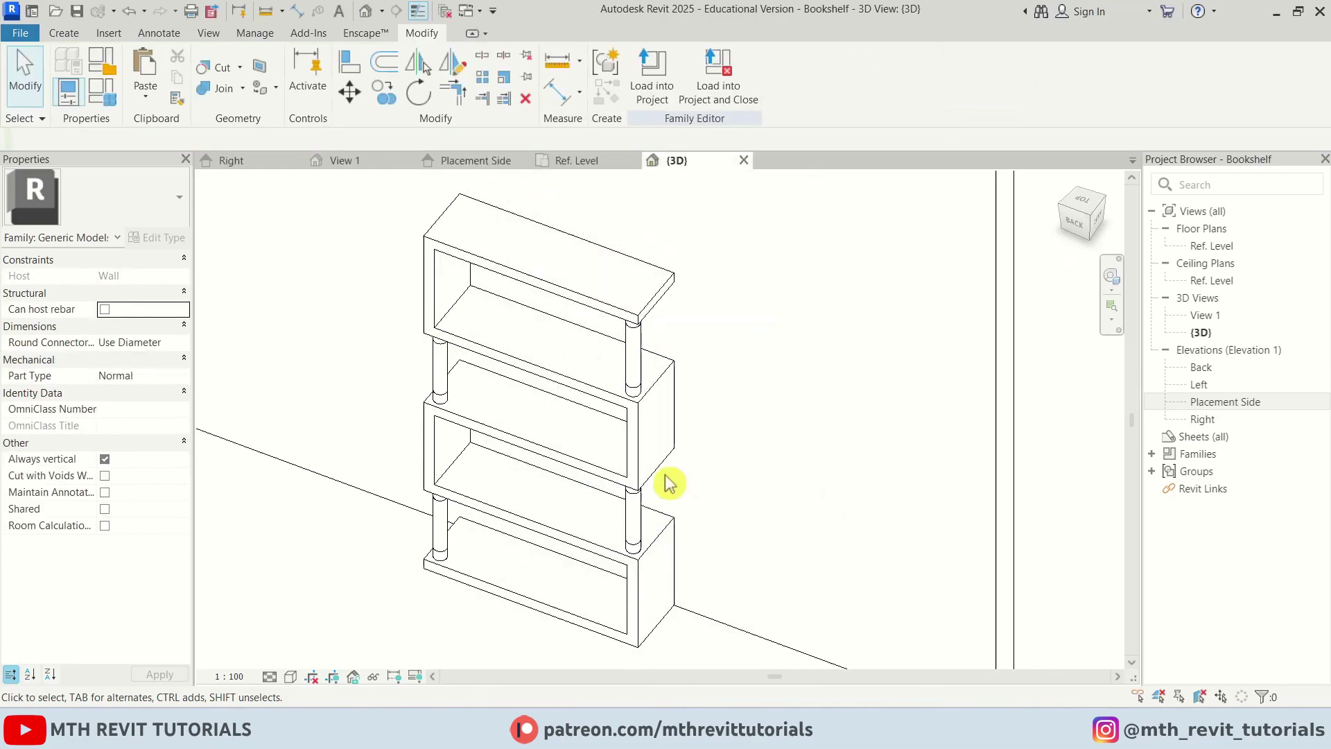
- Open the Family Types settings of the bookshelf family
{"action": "scroll", "coordinate": [669, 483], "scroll_direction": "down", "scroll_amount": 2}
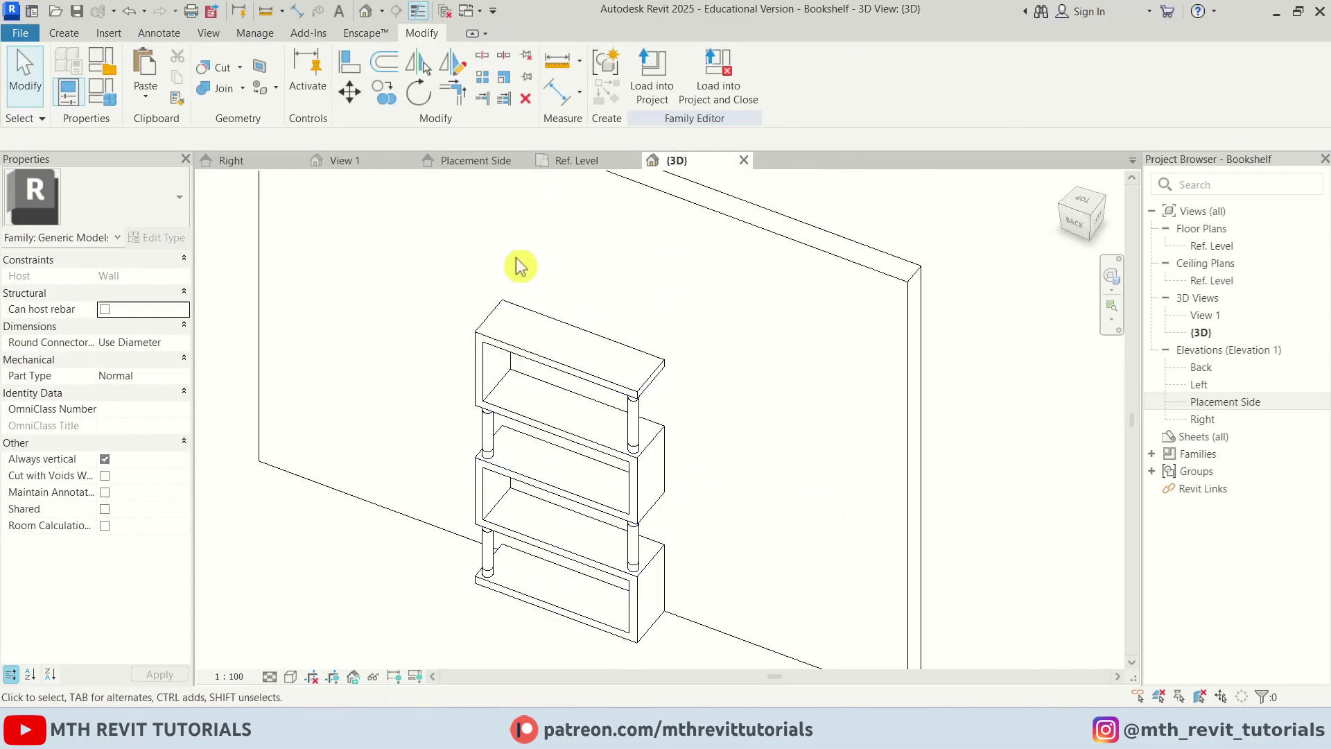
{"action": "left_click", "coordinate": [111, 98]}
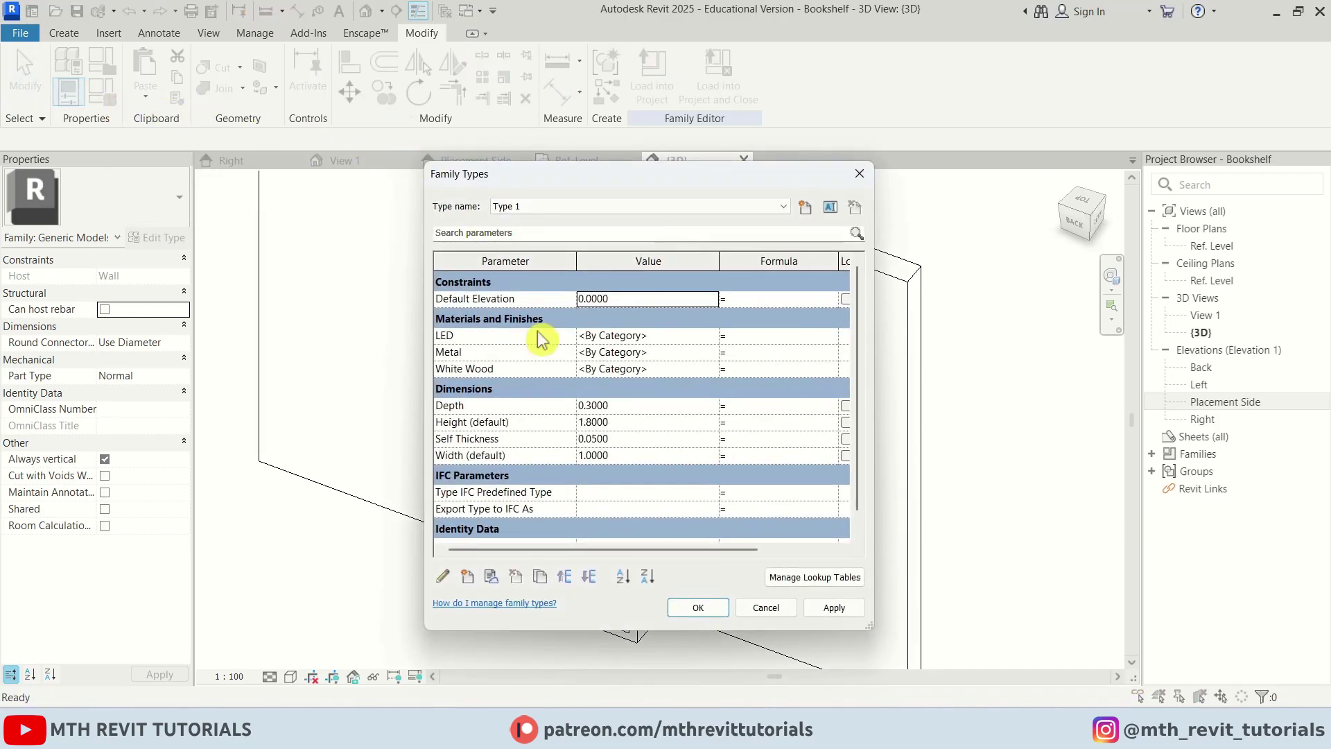